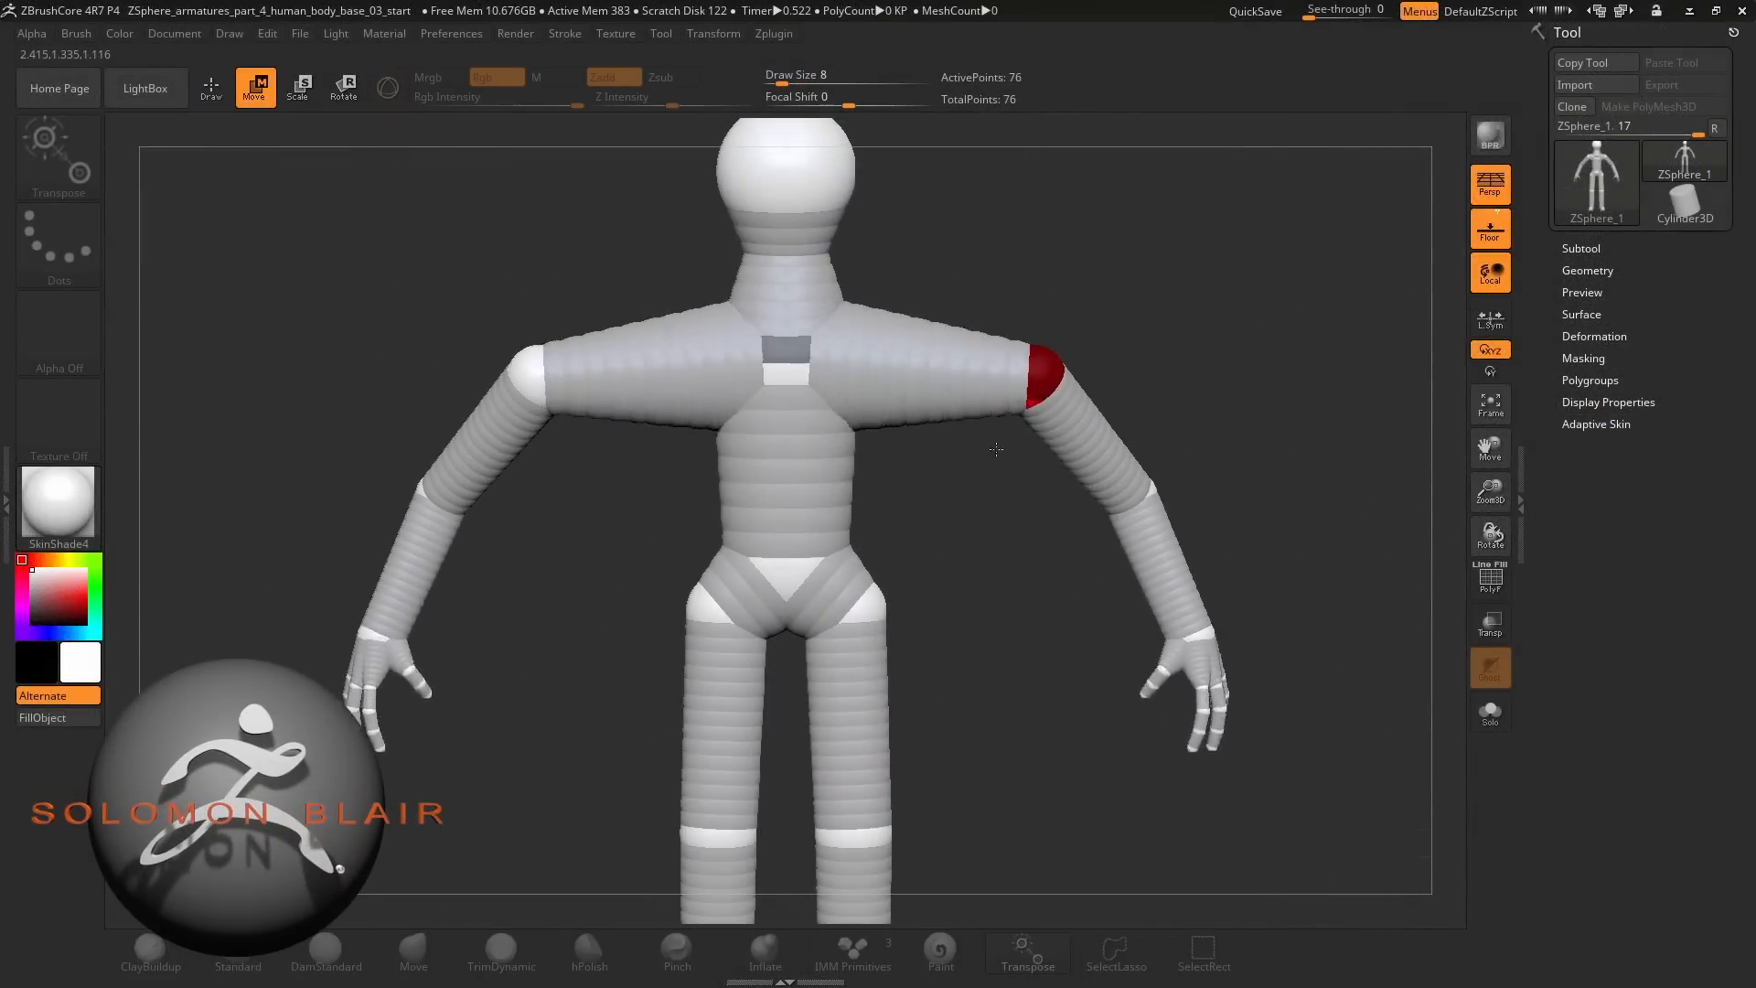
Step: Shorten both legs of the finished body armature, then orbit in closer on the sculpted head
{"action": "left_click_drag", "start_coordinate": [852, 537], "coordinate": [854, 487]}
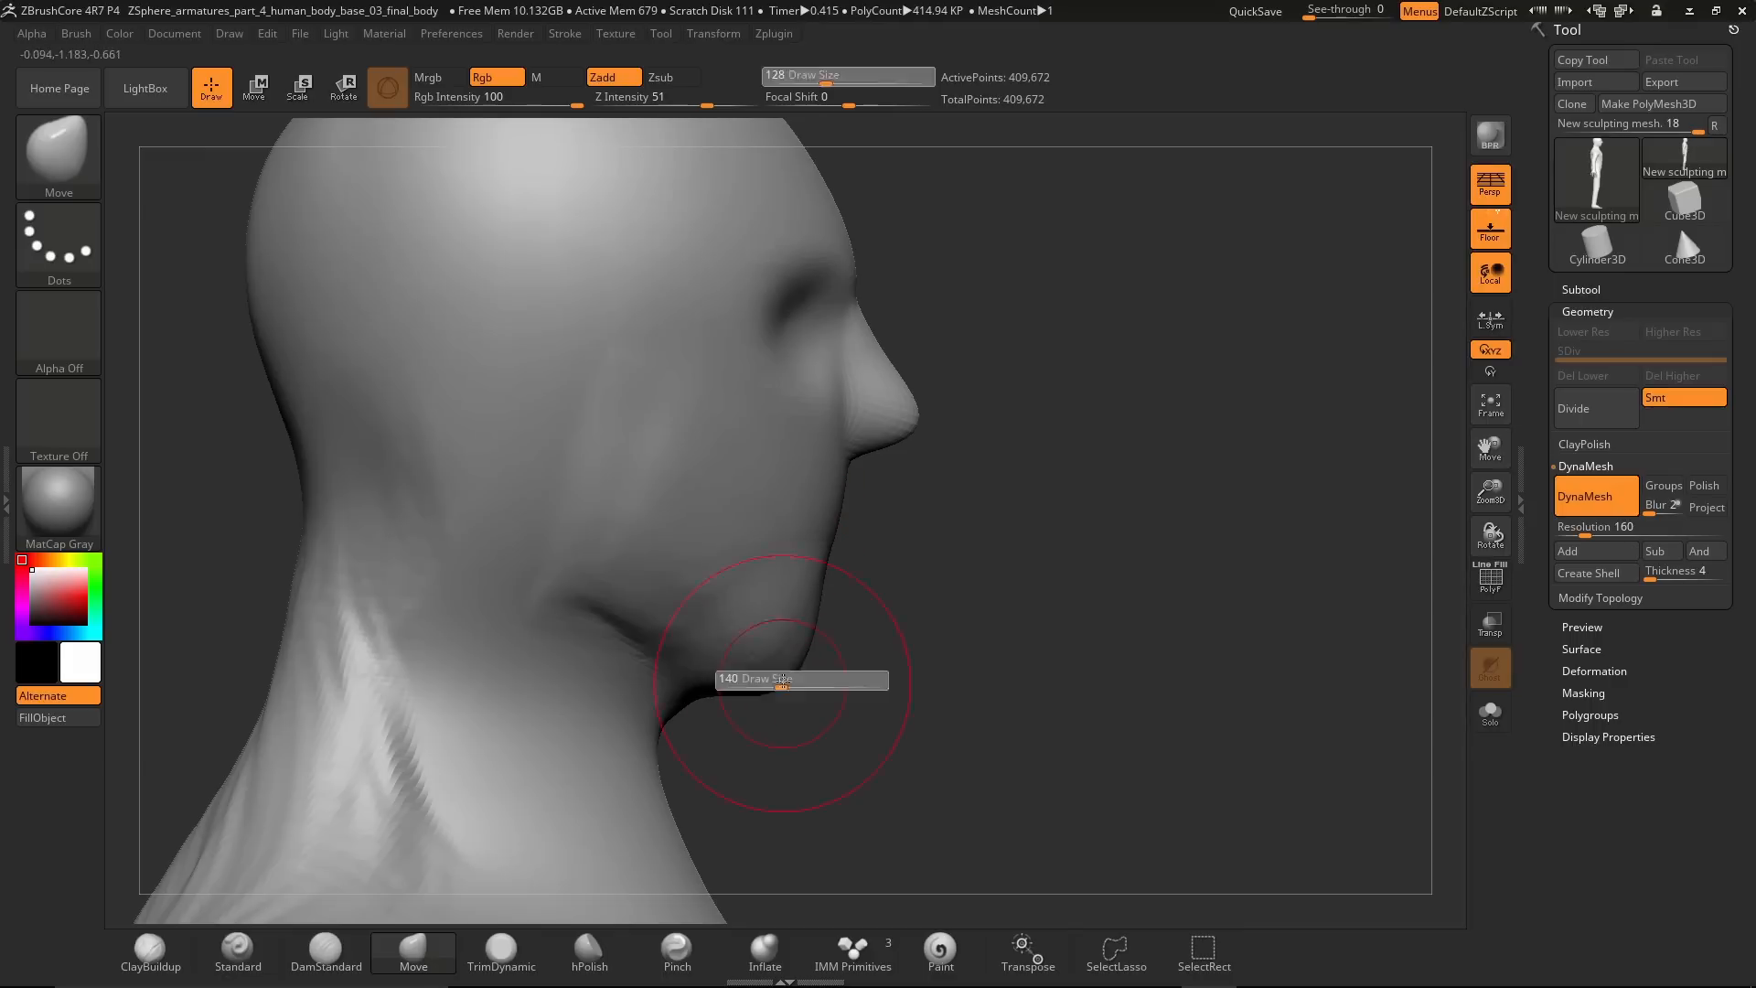
{"action": "left_click_drag", "start_coordinate": [889, 620], "coordinate": [825, 290]}
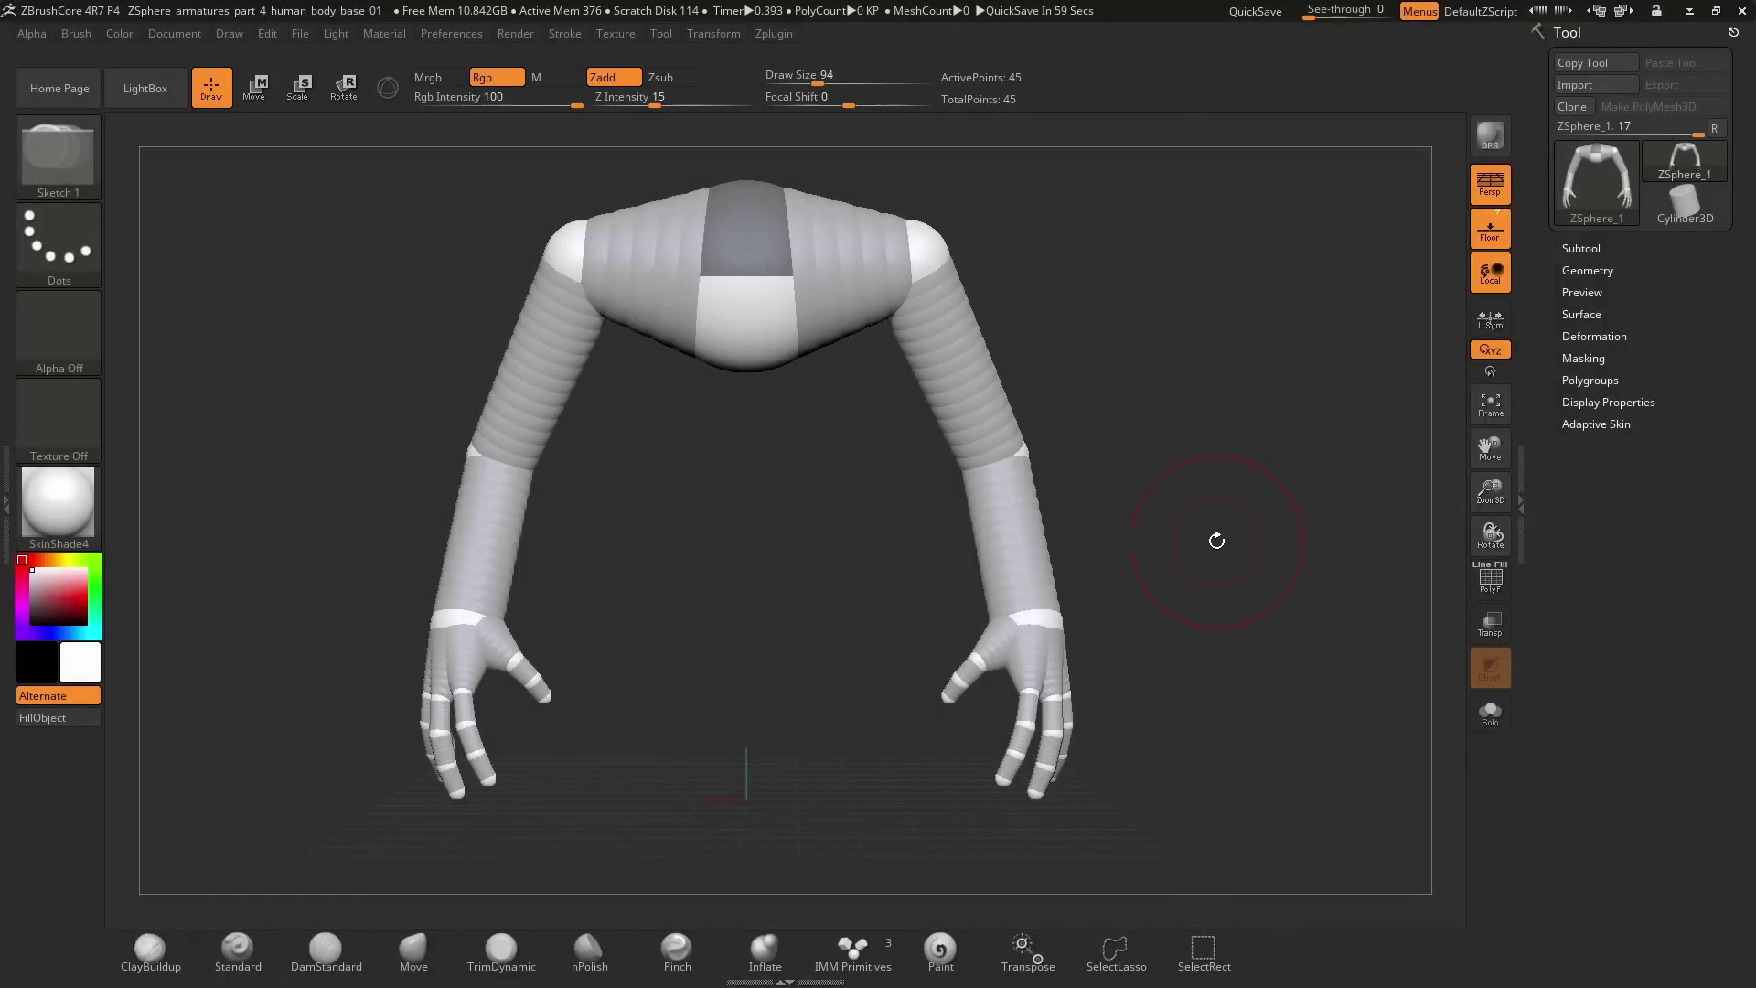
Step: Pull the shoulder ZSphere outward in Move mode to widen the torso, with X symmetry mirroring both arms
{"action": "left_click_drag", "start_coordinate": [1226, 526], "coordinate": [1227, 564]}
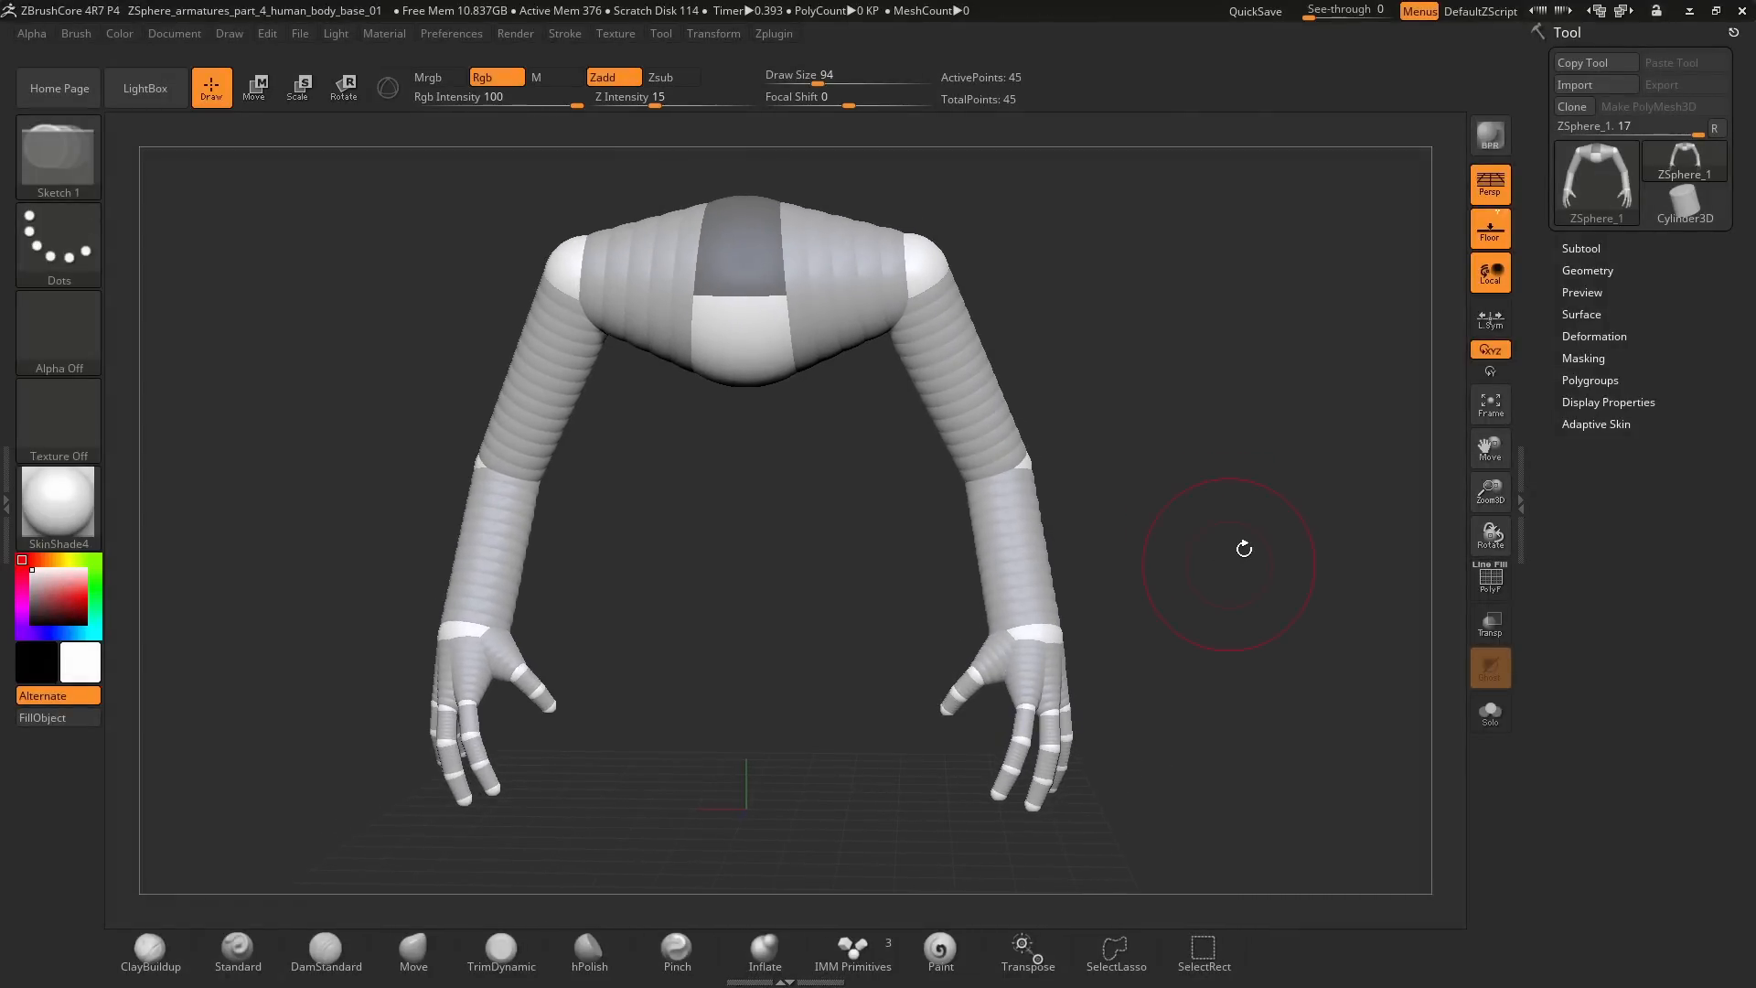
{"action": "left_click_drag", "start_coordinate": [1106, 375], "coordinate": [1194, 428]}
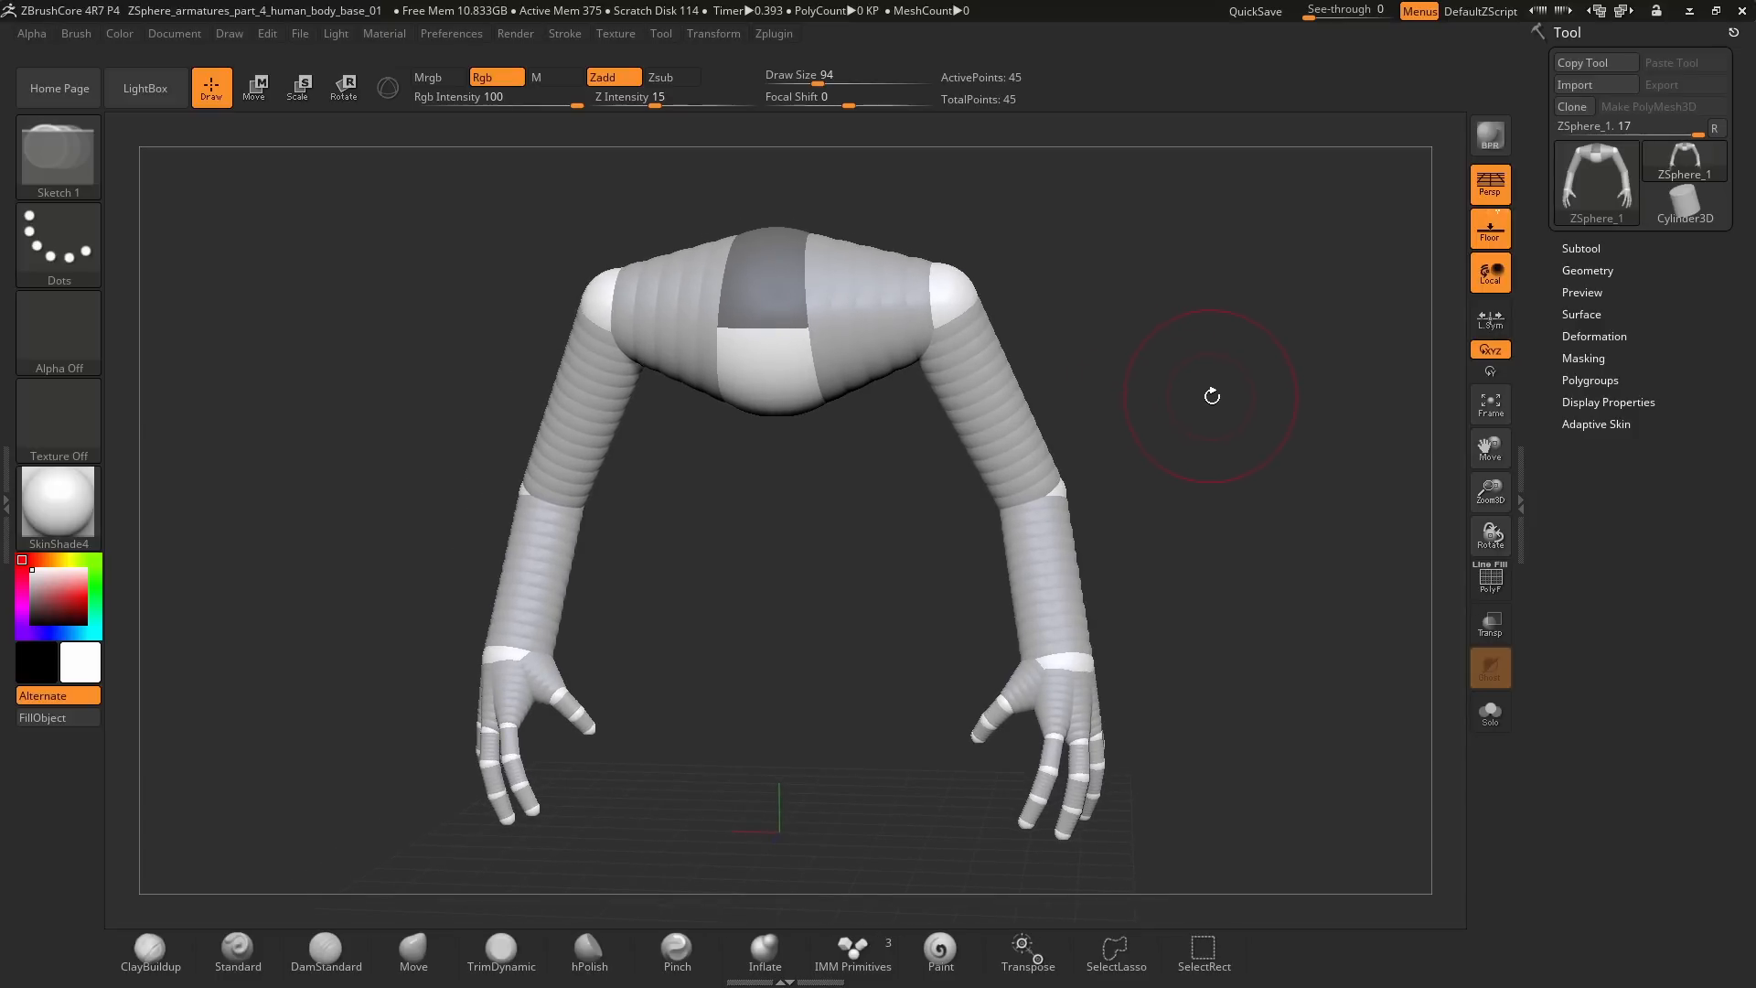
{"action": "left_click_drag", "start_coordinate": [1180, 386], "coordinate": [1084, 363]}
{"action": "key", "text": "w"}
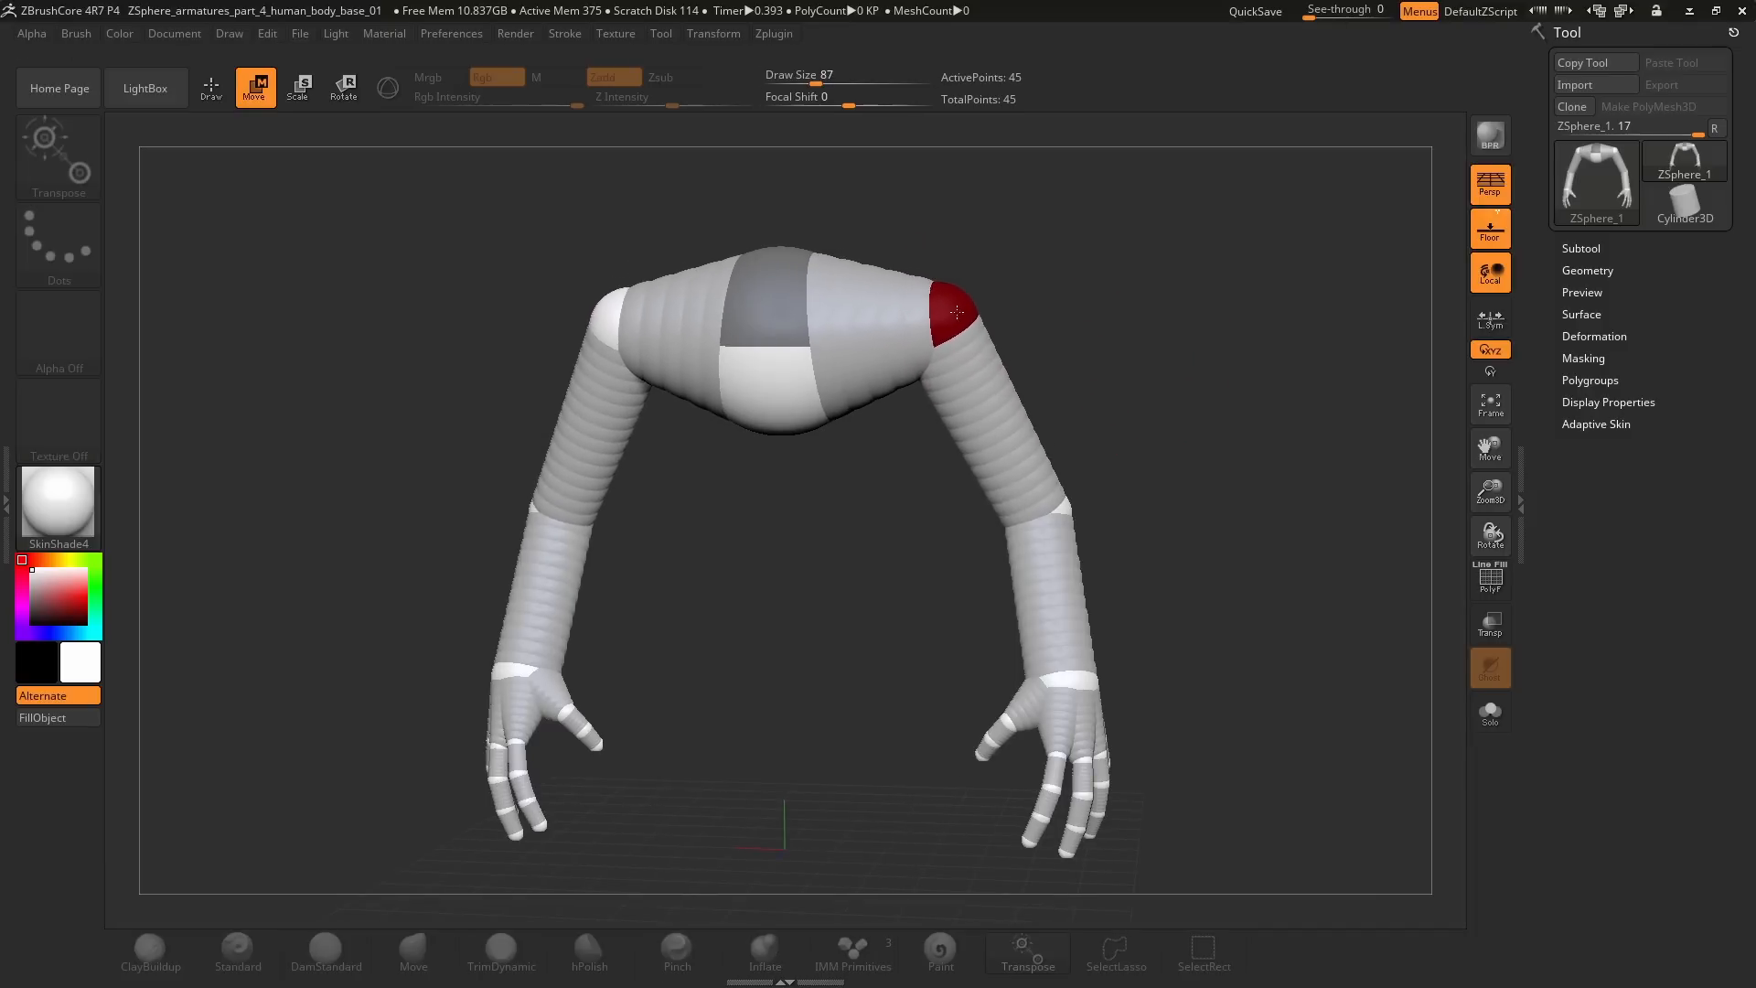
{"action": "left_click_drag", "start_coordinate": [964, 312], "coordinate": [965, 317]}
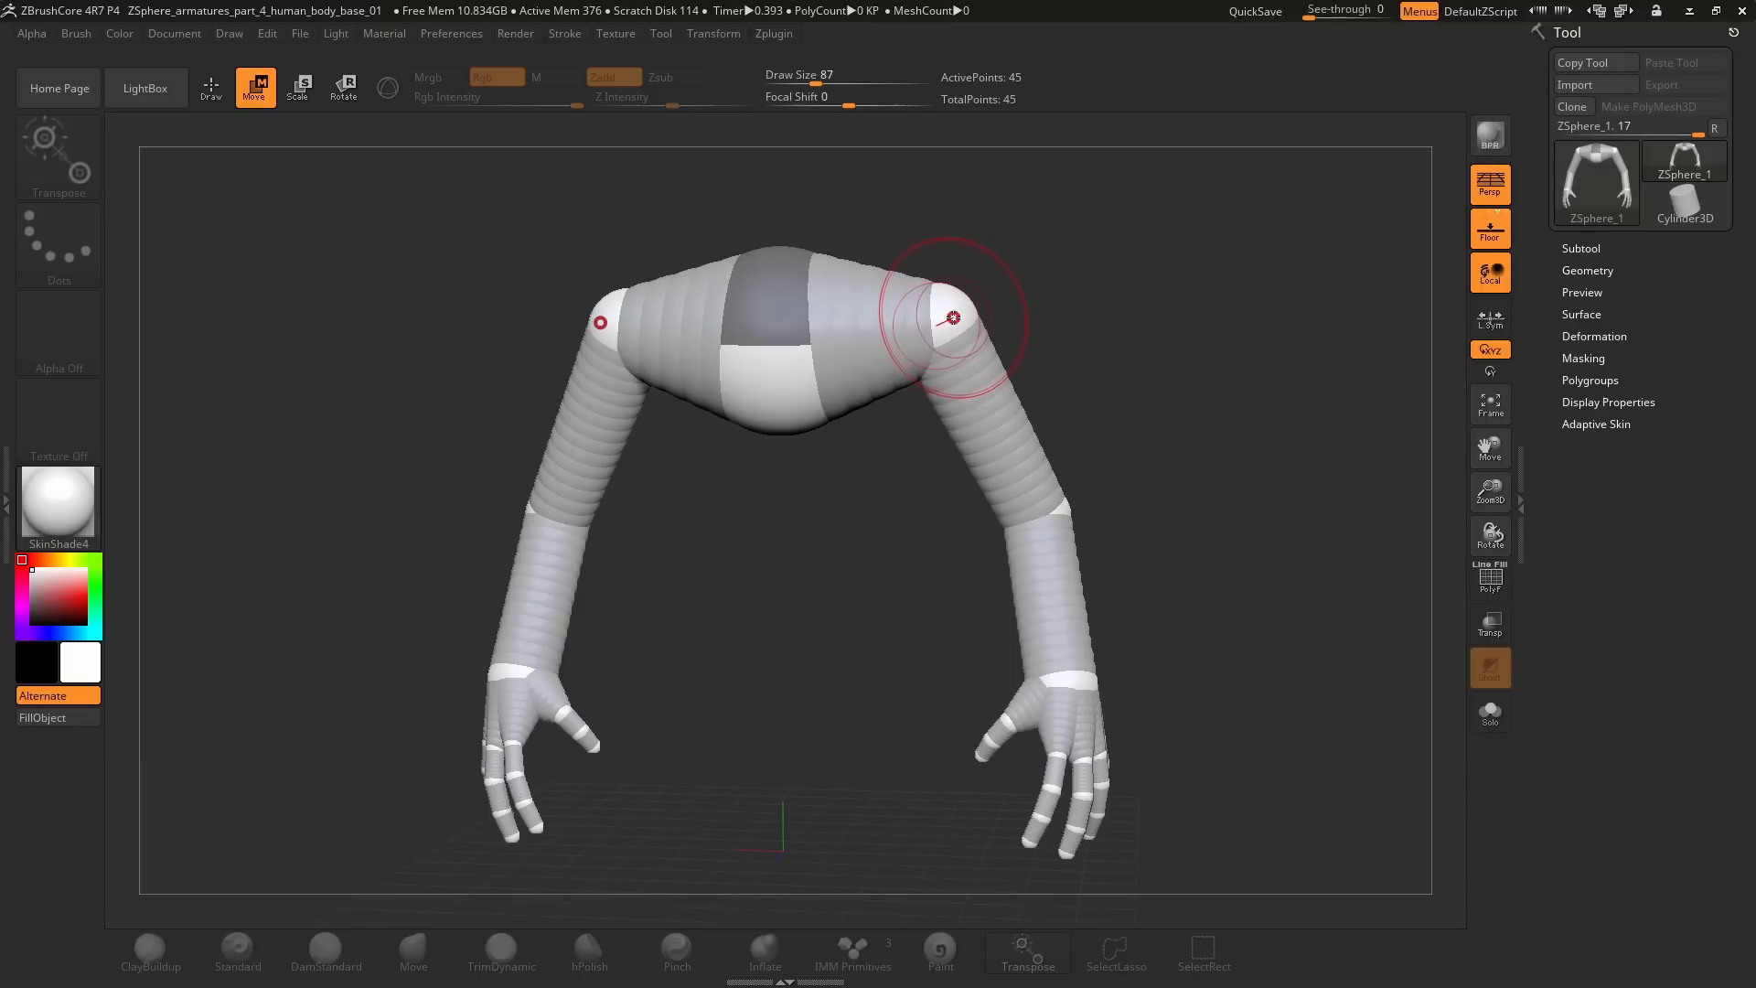
{"action": "key", "text": "x"}
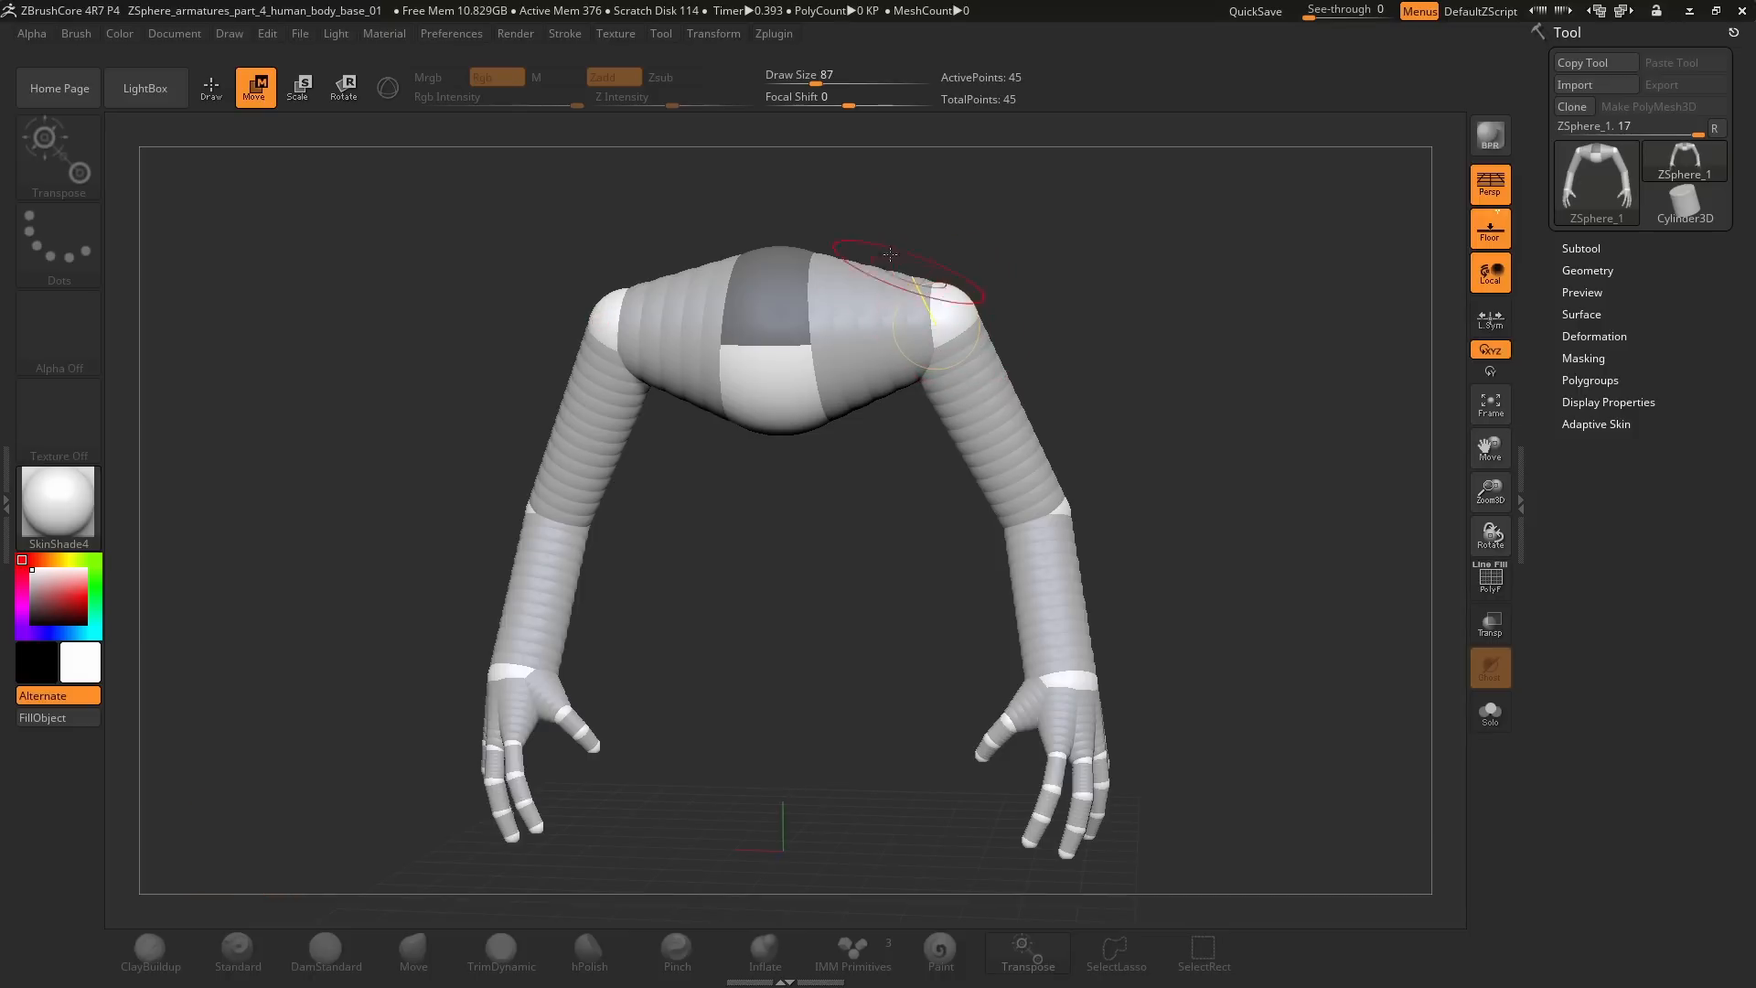
{"action": "left_click", "coordinate": [724, 37]}
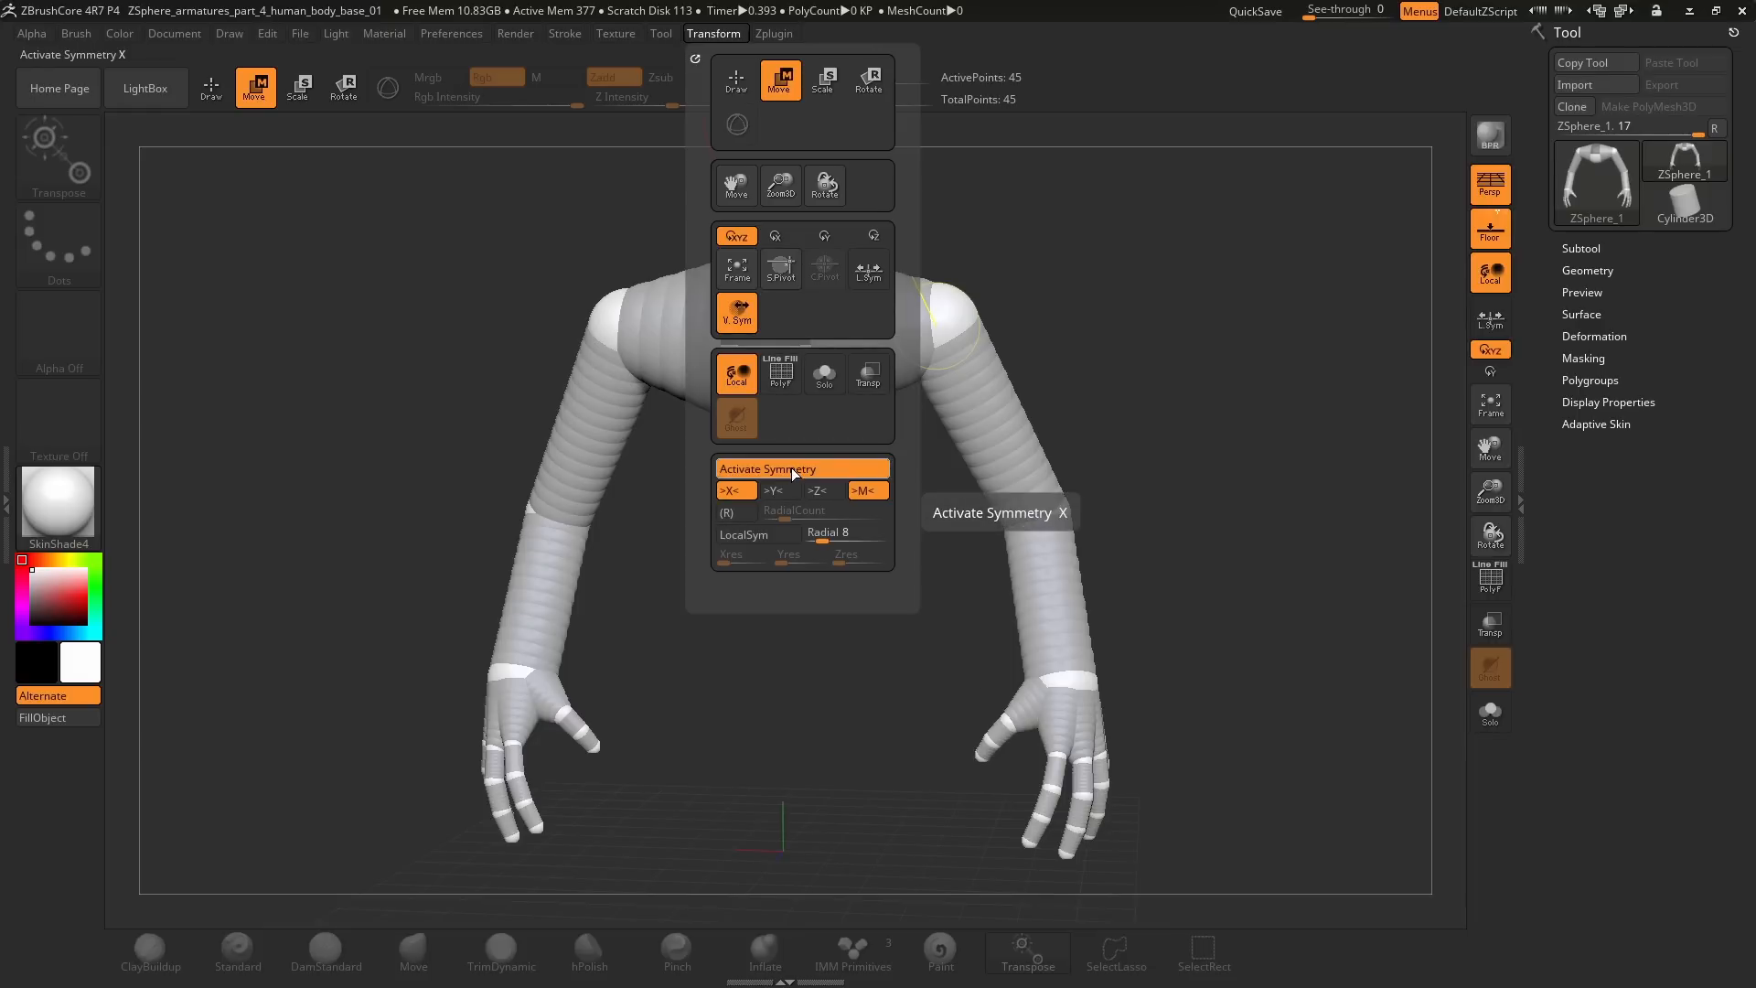
{"action": "left_click", "coordinate": [792, 467]}
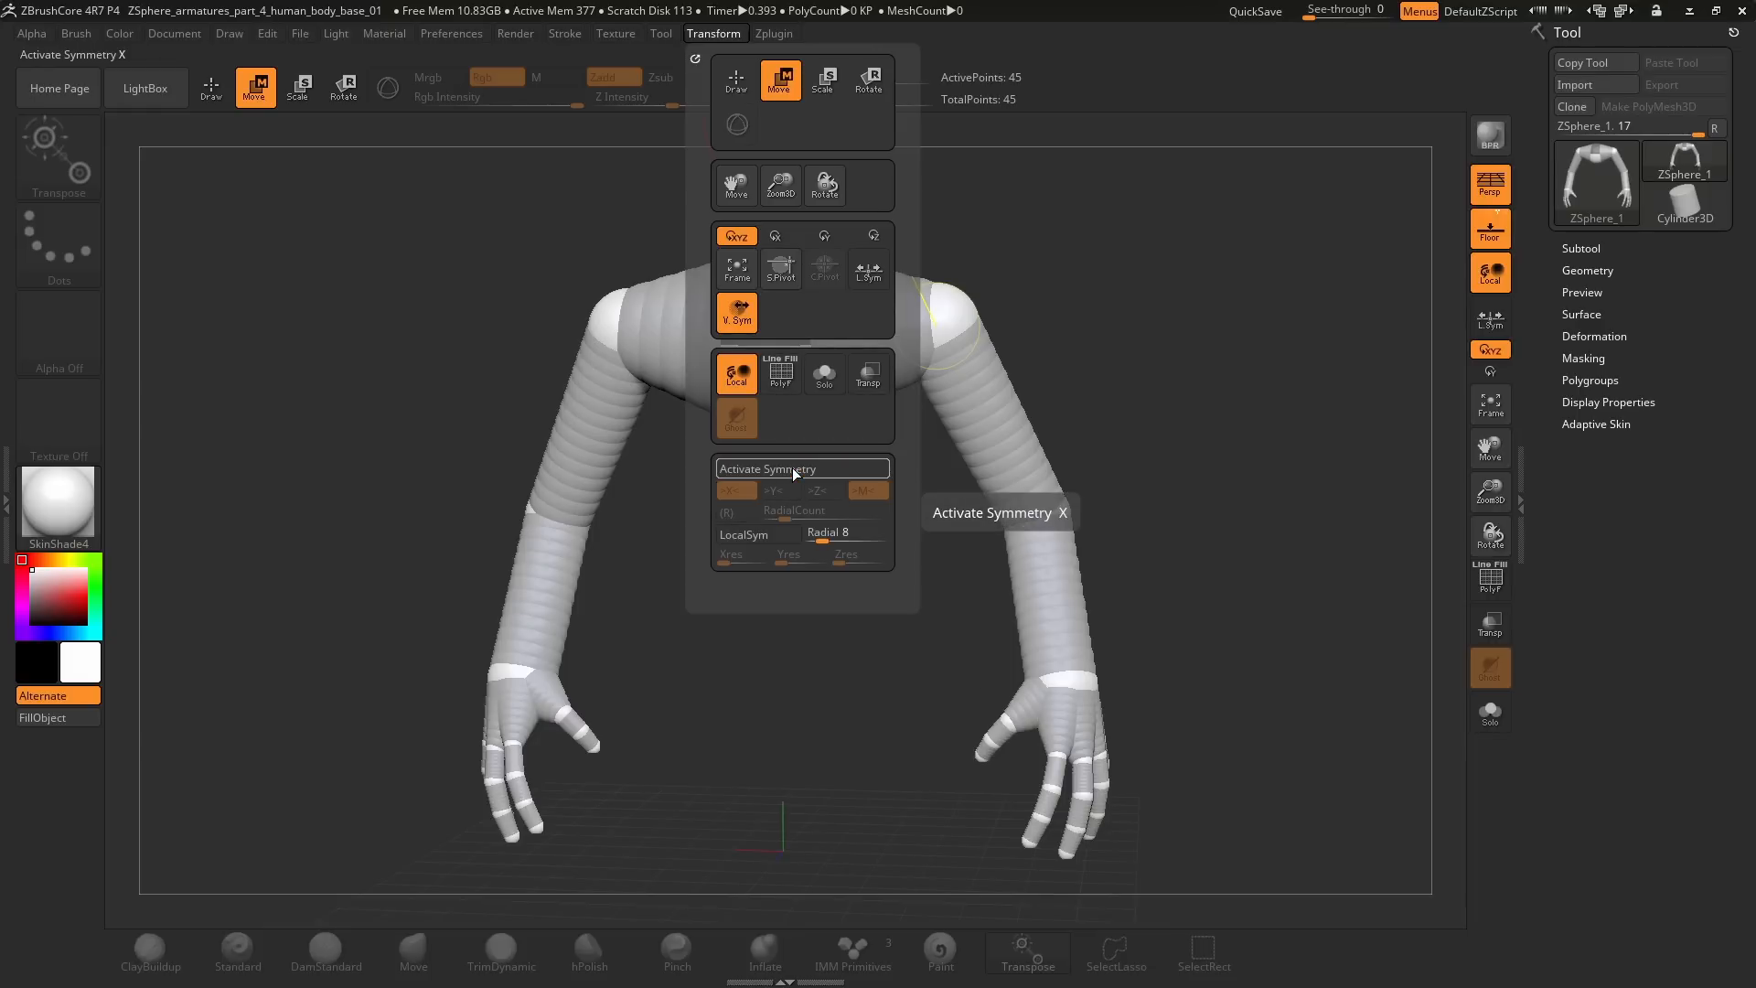
{"action": "left_click", "coordinate": [723, 37]}
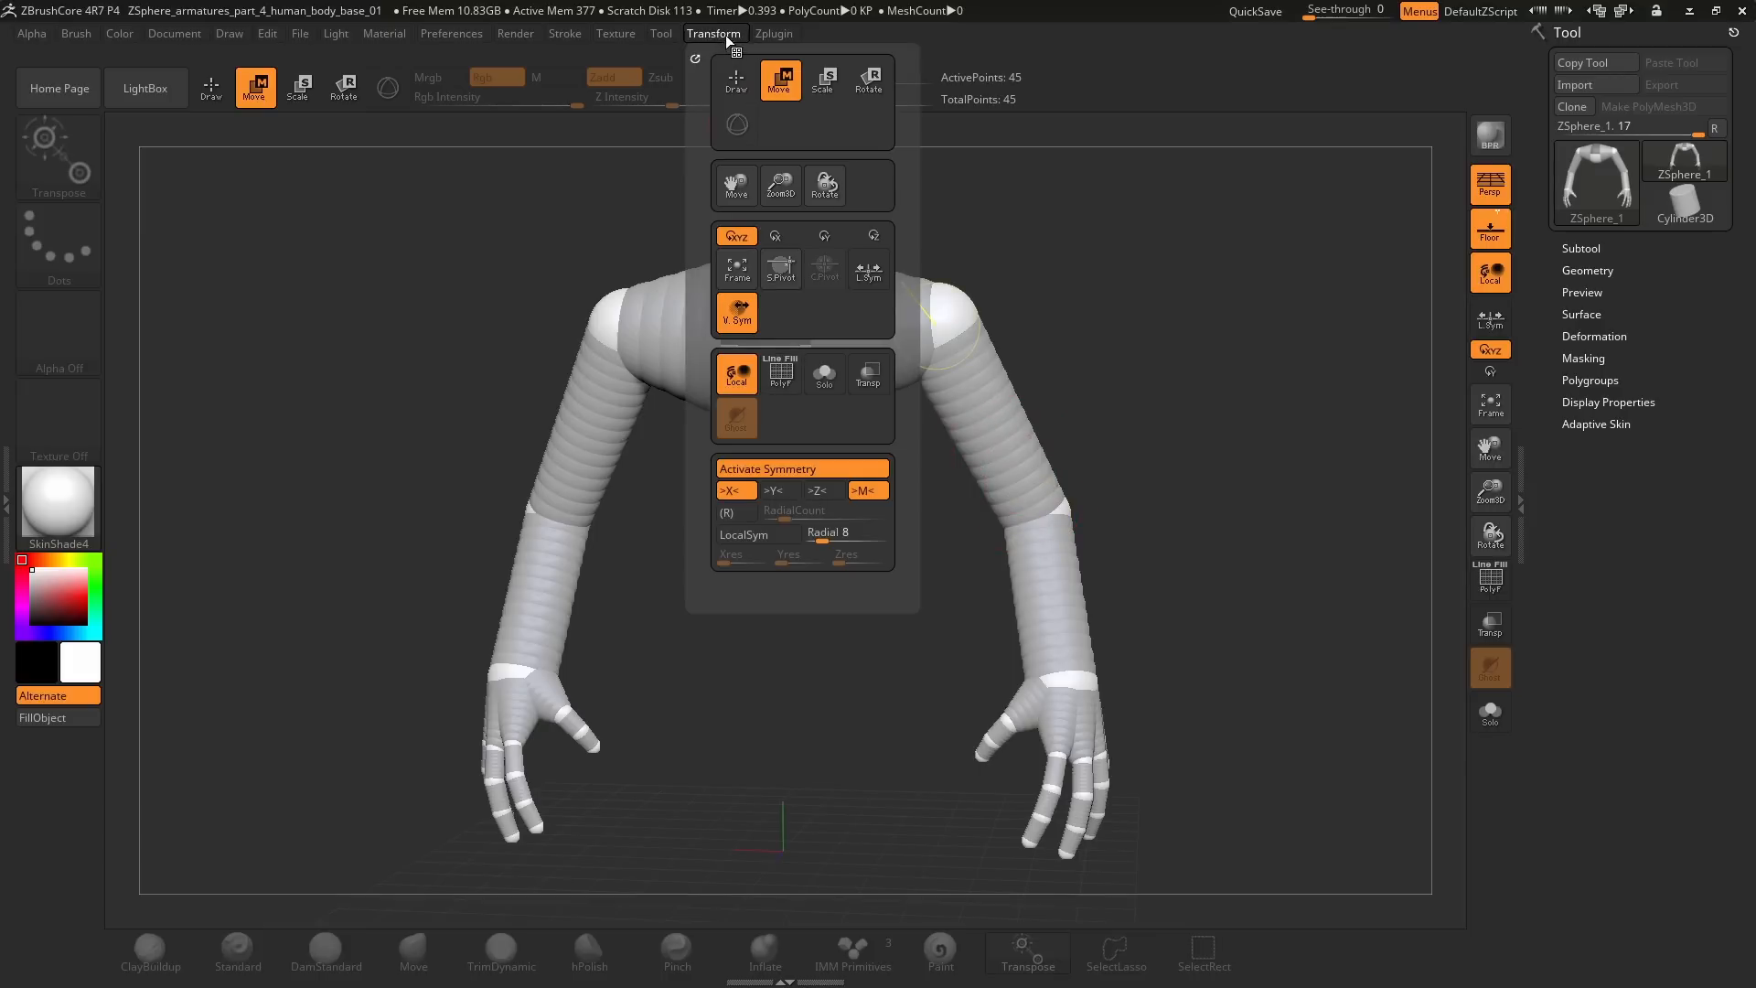
{"action": "left_click_drag", "start_coordinate": [941, 353], "coordinate": [1043, 305]}
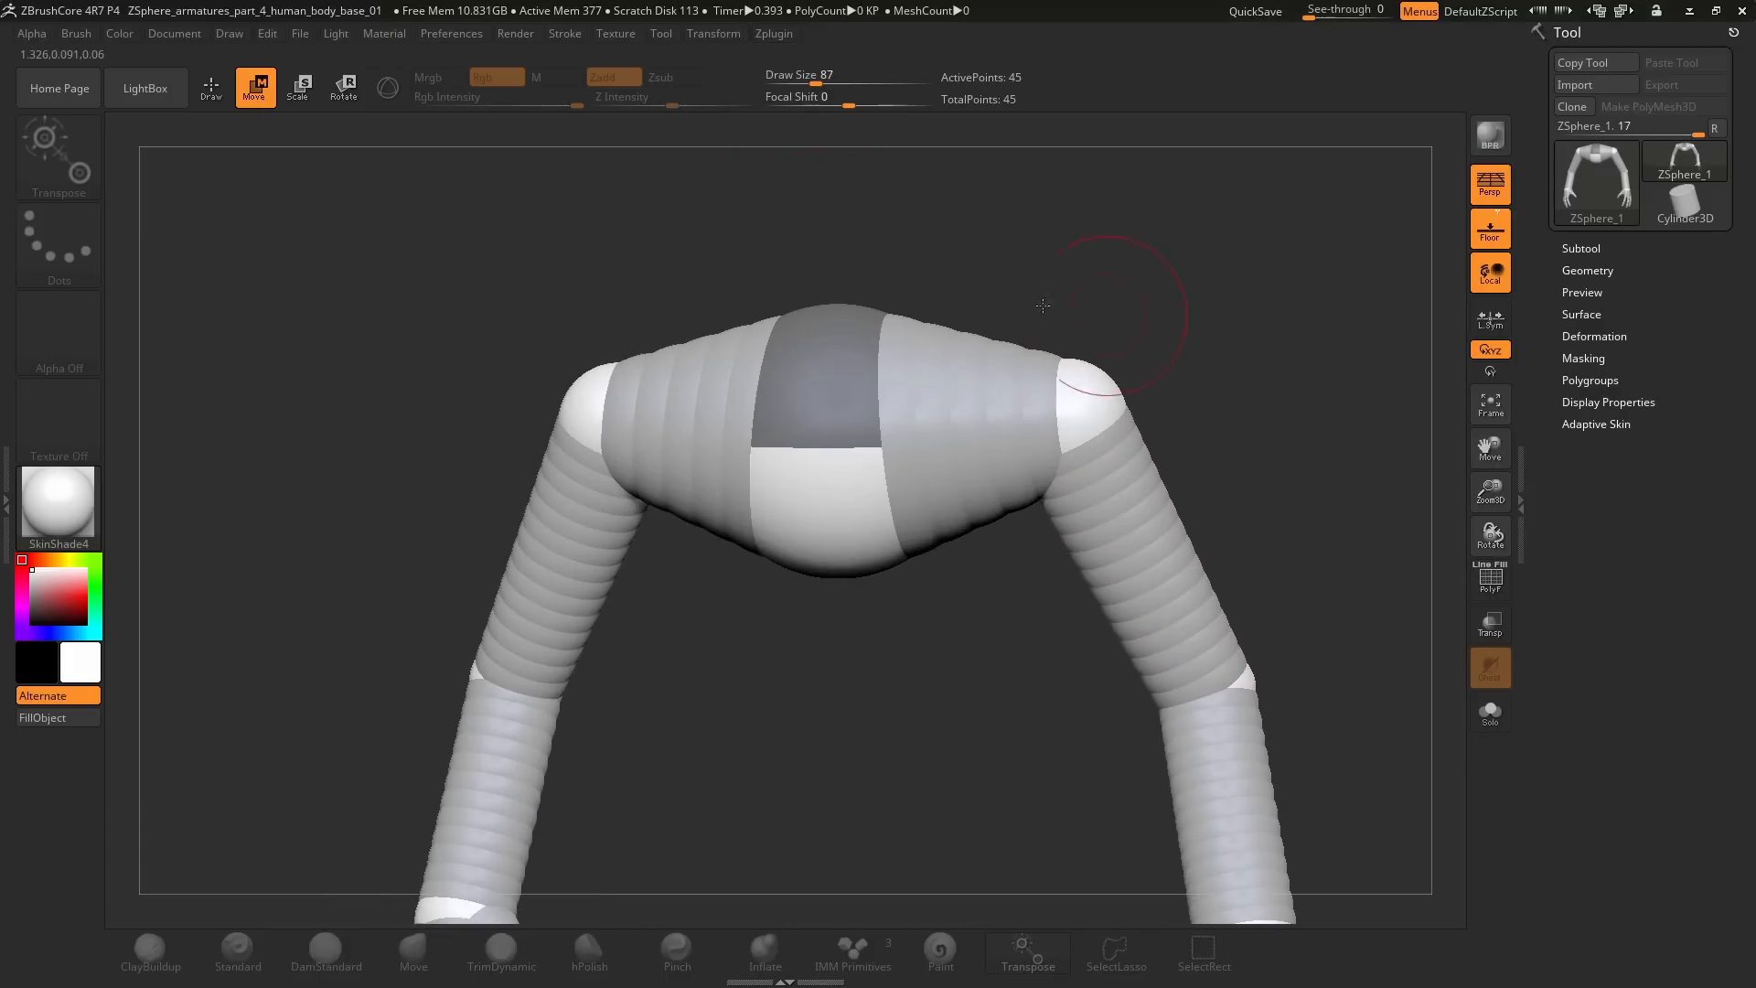
Step: Return to Draw mode and orbit around the central torso ZSphere
{"action": "left_click", "coordinate": [211, 89]}
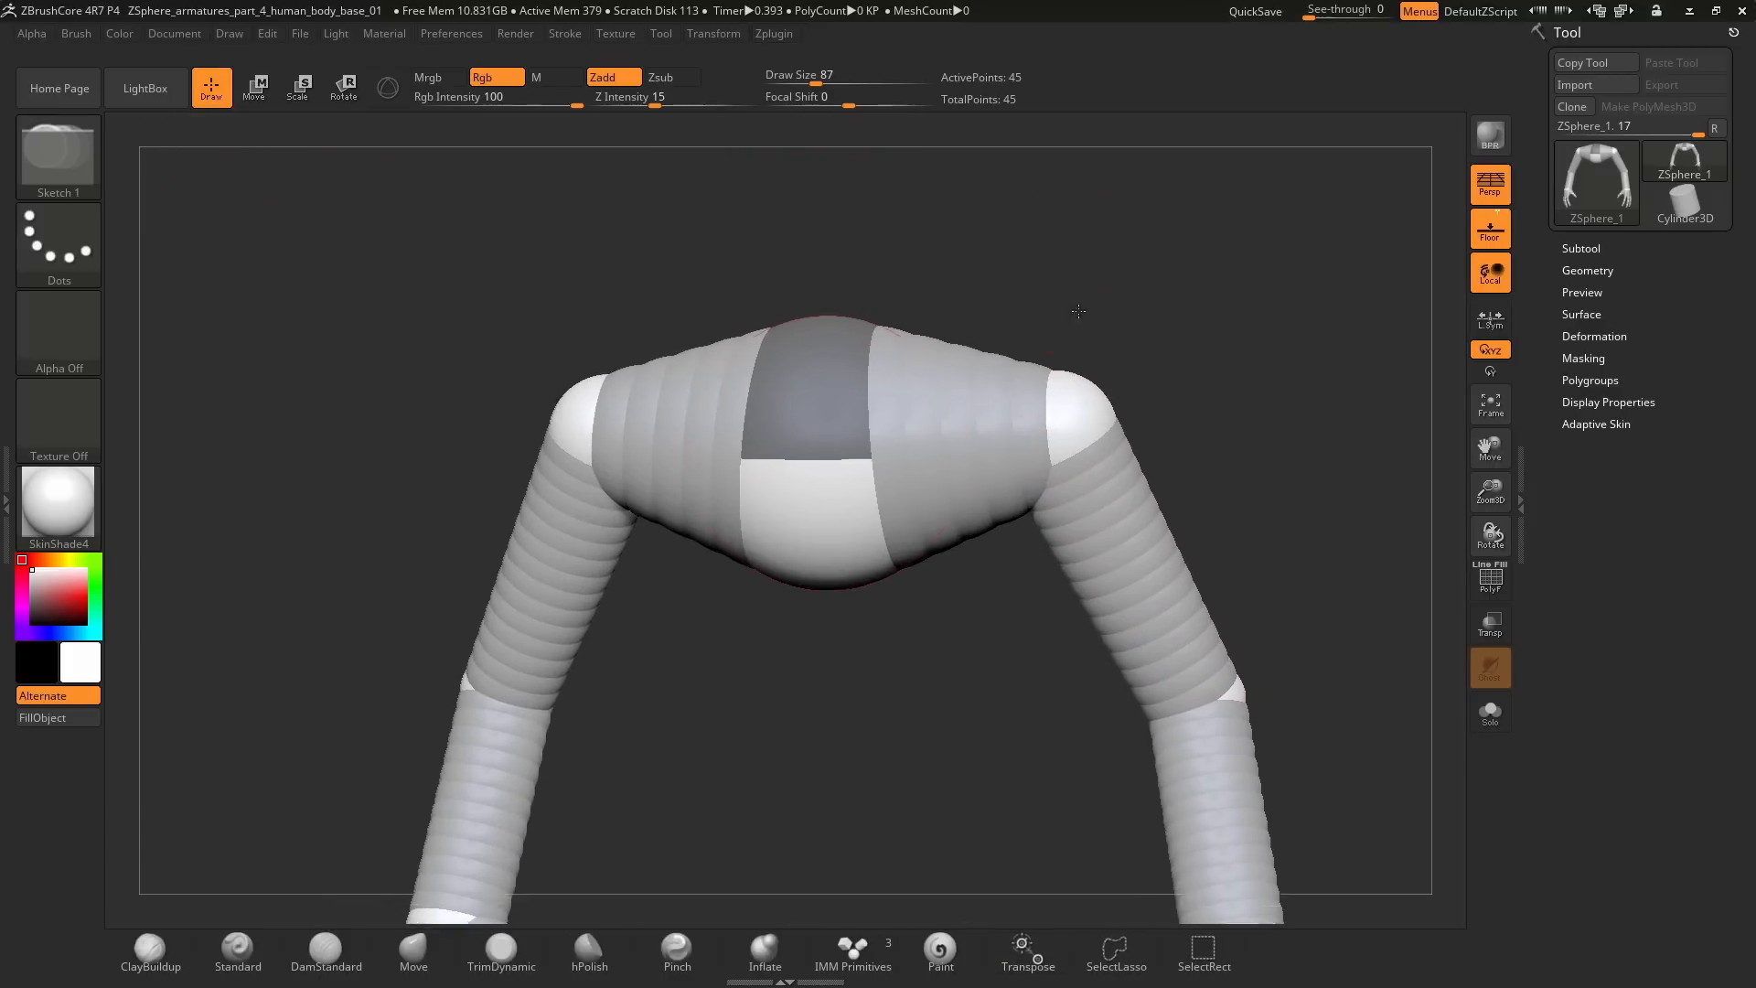
{"action": "left_click_drag", "start_coordinate": [659, 241], "coordinate": [543, 236]}
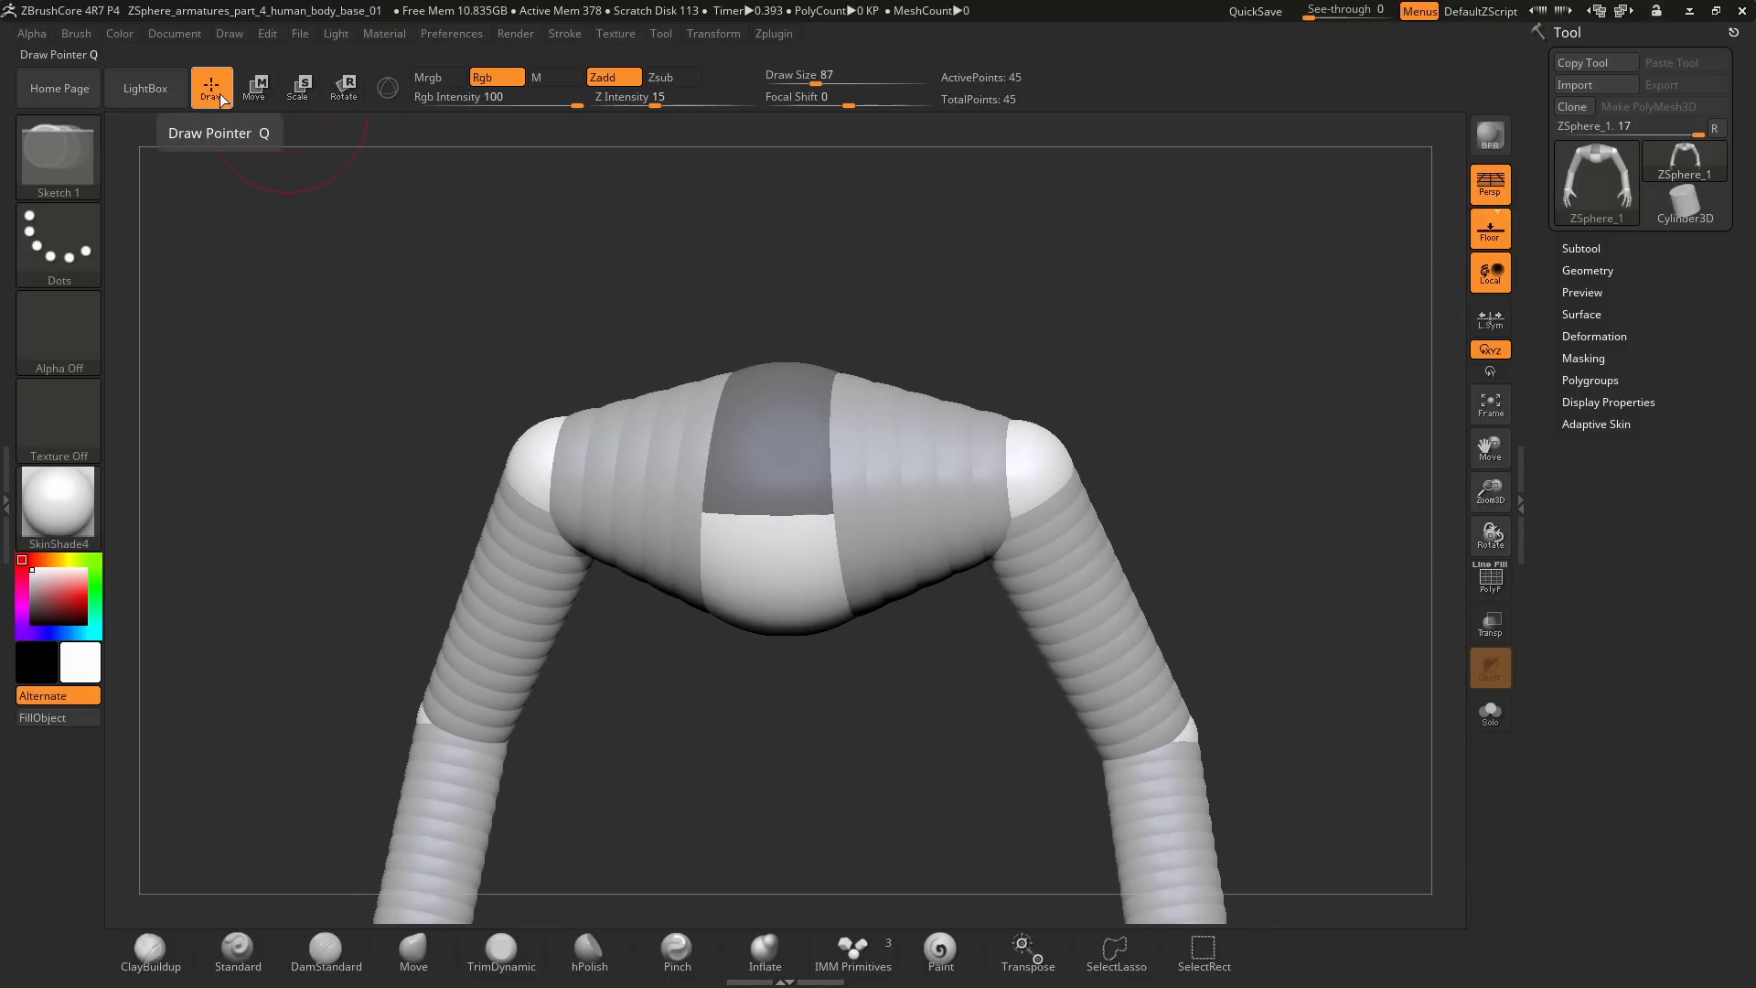
{"action": "mouse_move", "coordinate": [274, 261]}
{"action": "left_mouse_down"}
{"action": "mouse_move", "coordinate": [966, 294]}
{"action": "mouse_move", "coordinate": [995, 216]}
{"action": "left_mouse_up"}
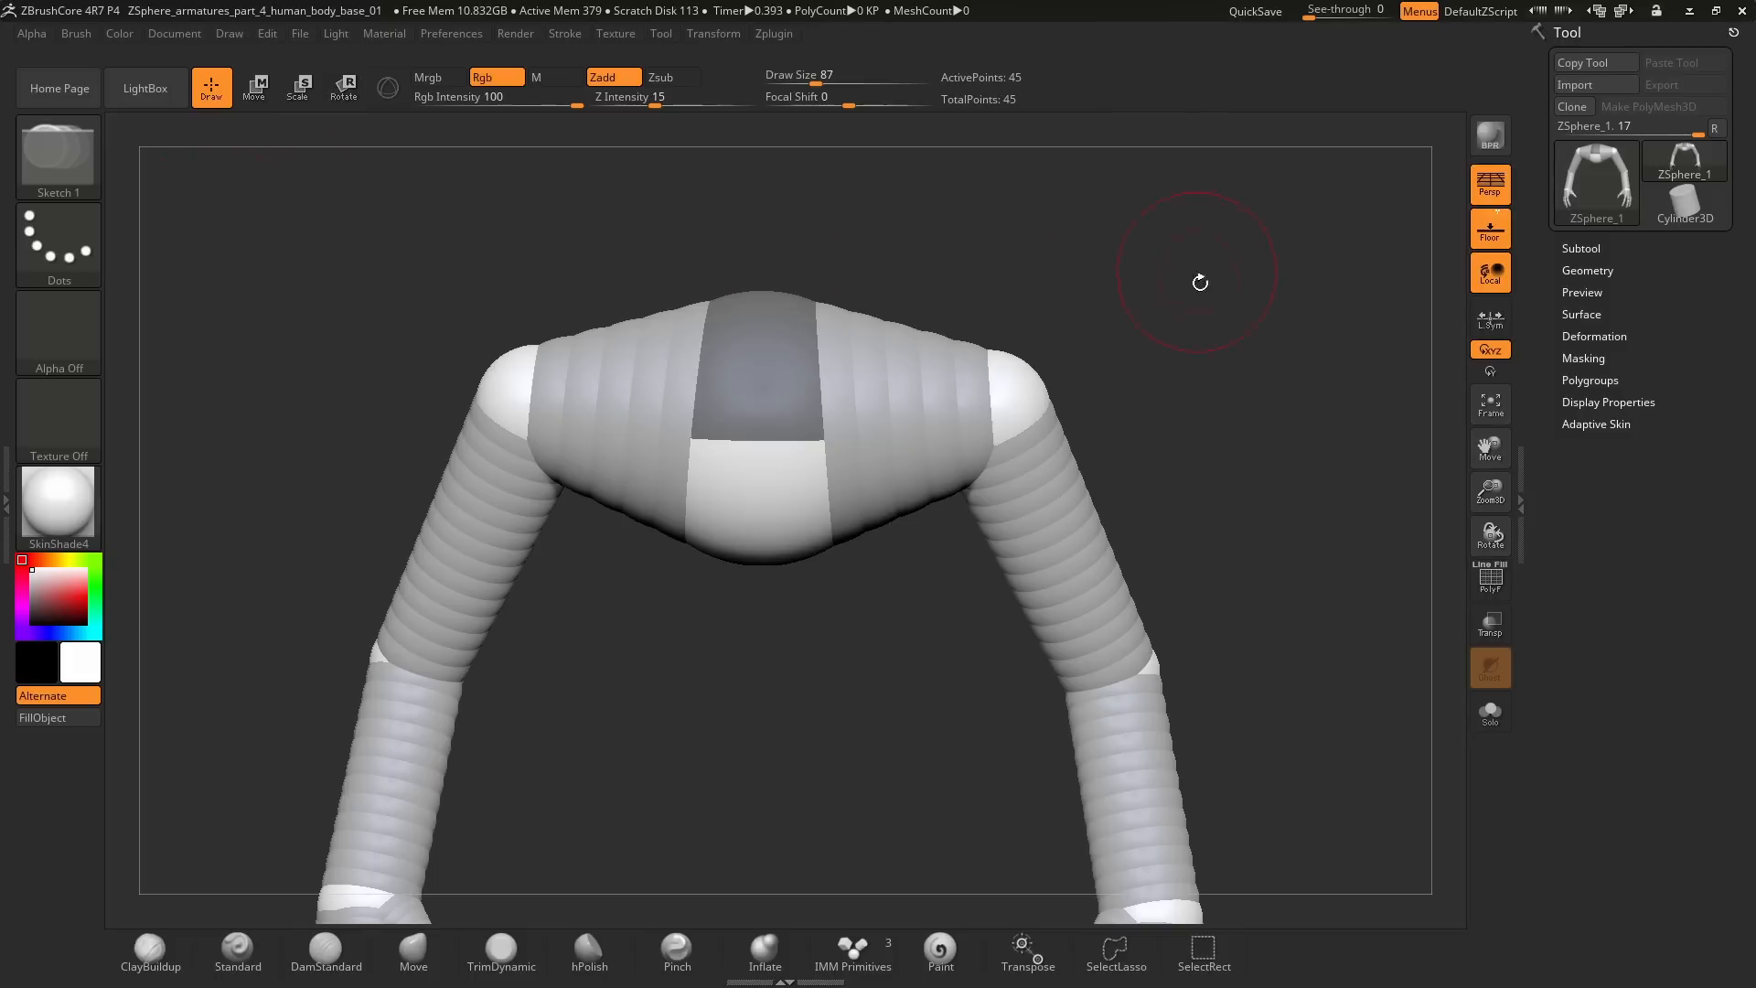
Step: Add a head ZSphere on top of the torso and raise it in Move mode to stretch out a neck
{"action": "left_click_drag", "start_coordinate": [1199, 281], "coordinate": [824, 453]}
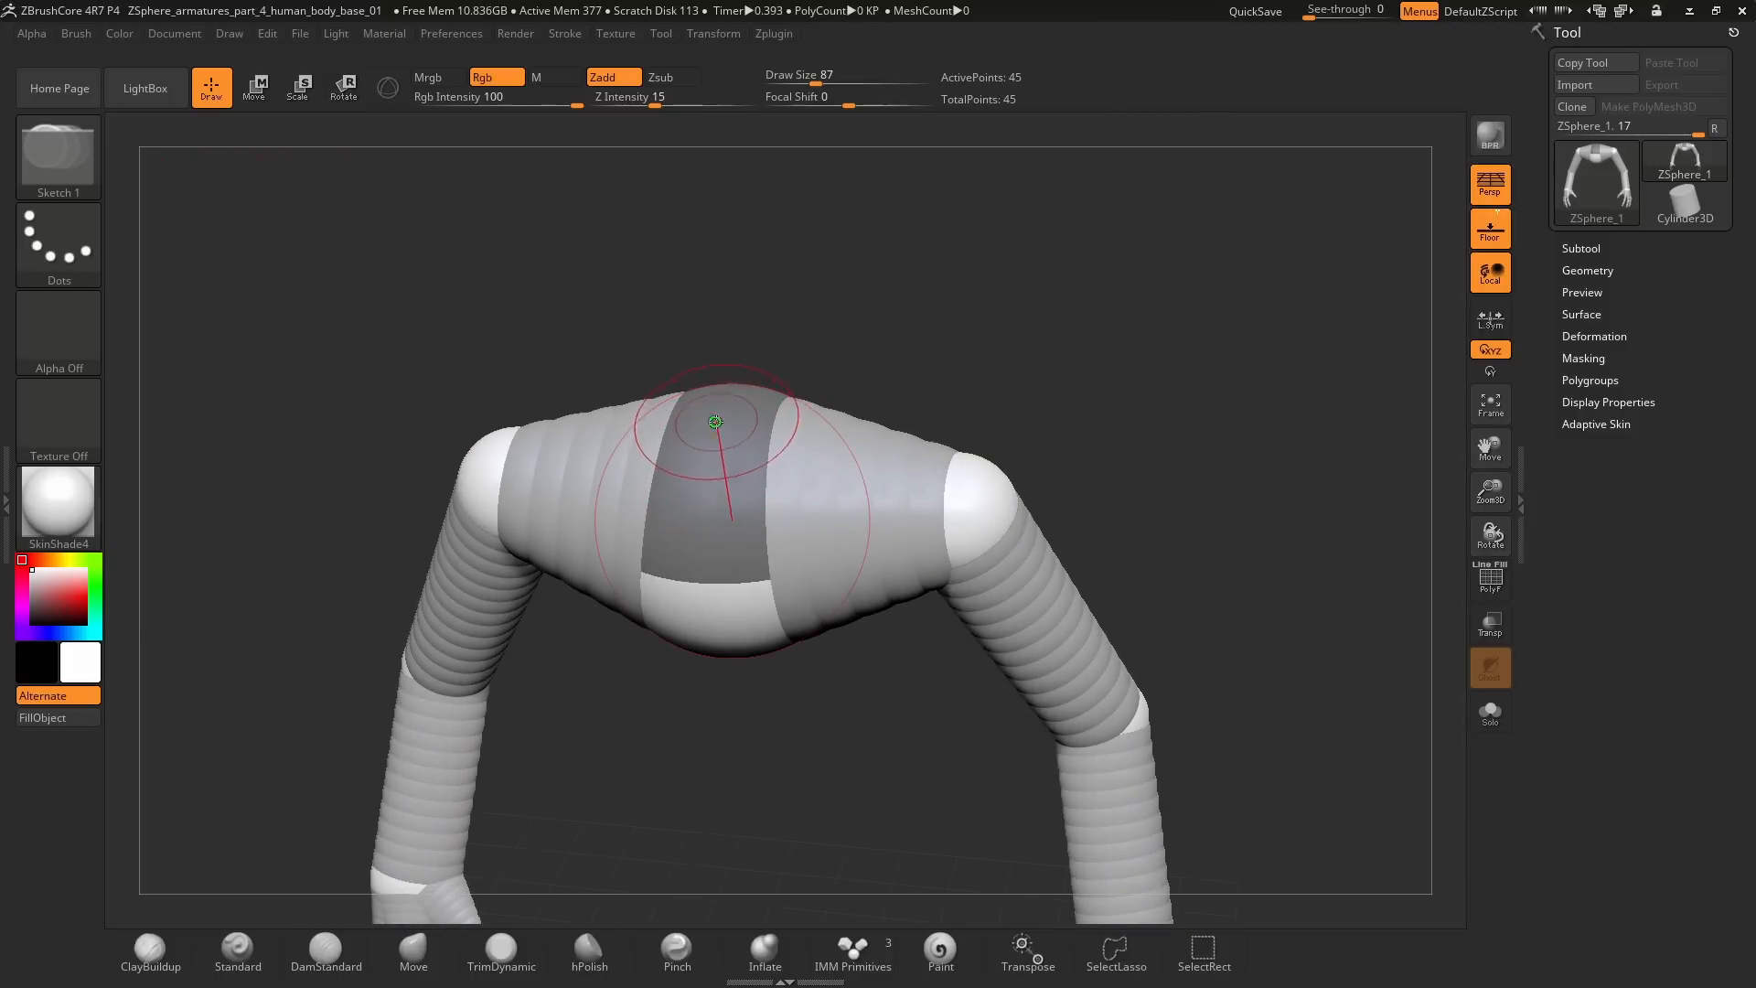
{"action": "left_click_drag", "start_coordinate": [715, 419], "coordinate": [712, 500]}
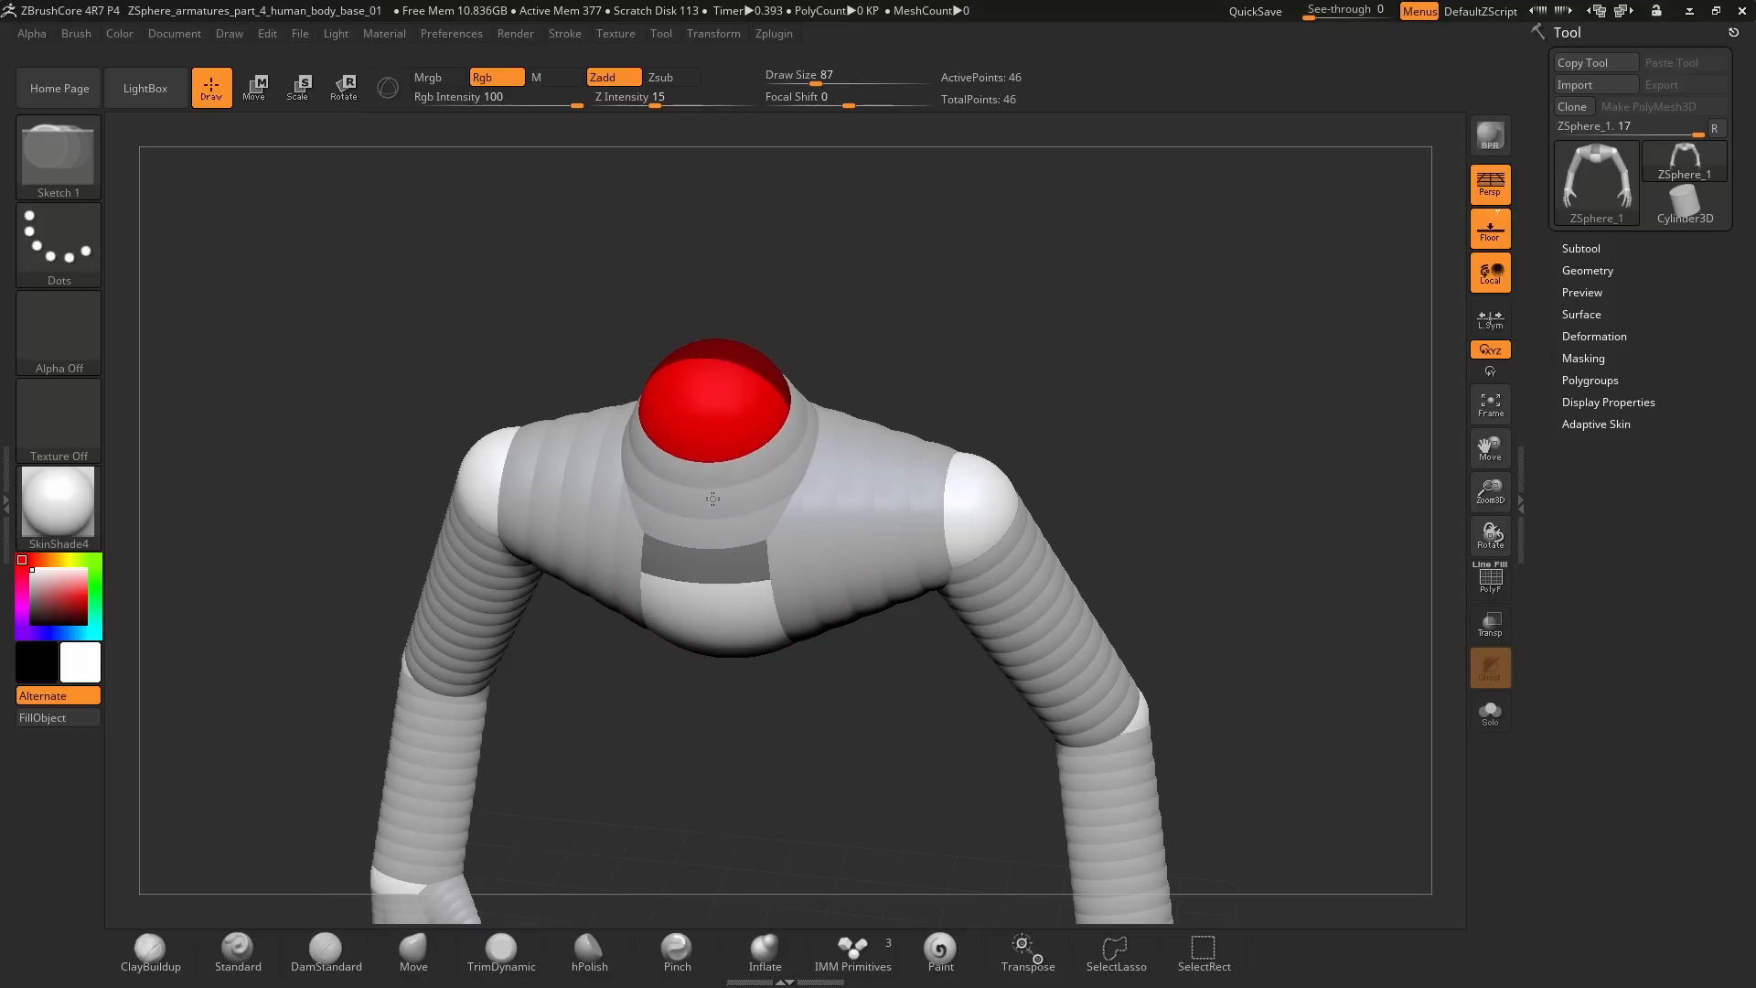
{"action": "mouse_move", "coordinate": [1023, 439]}
{"action": "left_mouse_down"}
{"action": "mouse_move", "coordinate": [1038, 332]}
{"action": "mouse_move", "coordinate": [737, 359]}
{"action": "mouse_move", "coordinate": [745, 453]}
{"action": "left_mouse_up"}
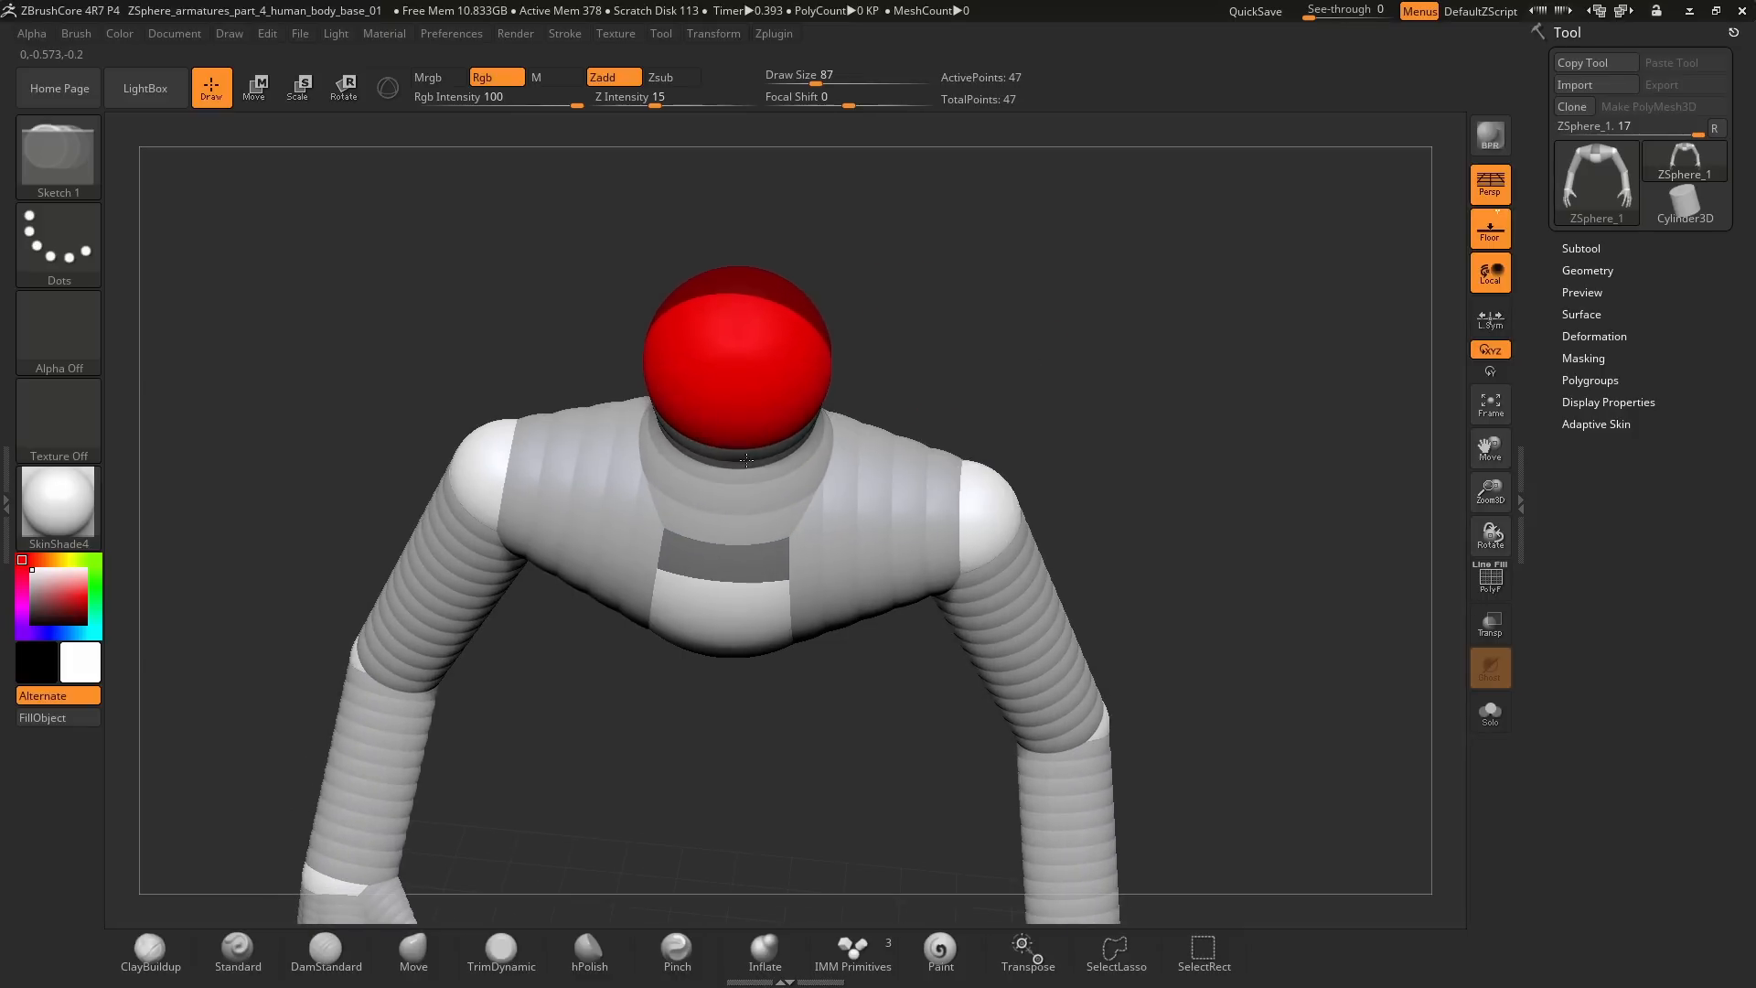
{"action": "key", "text": "w"}
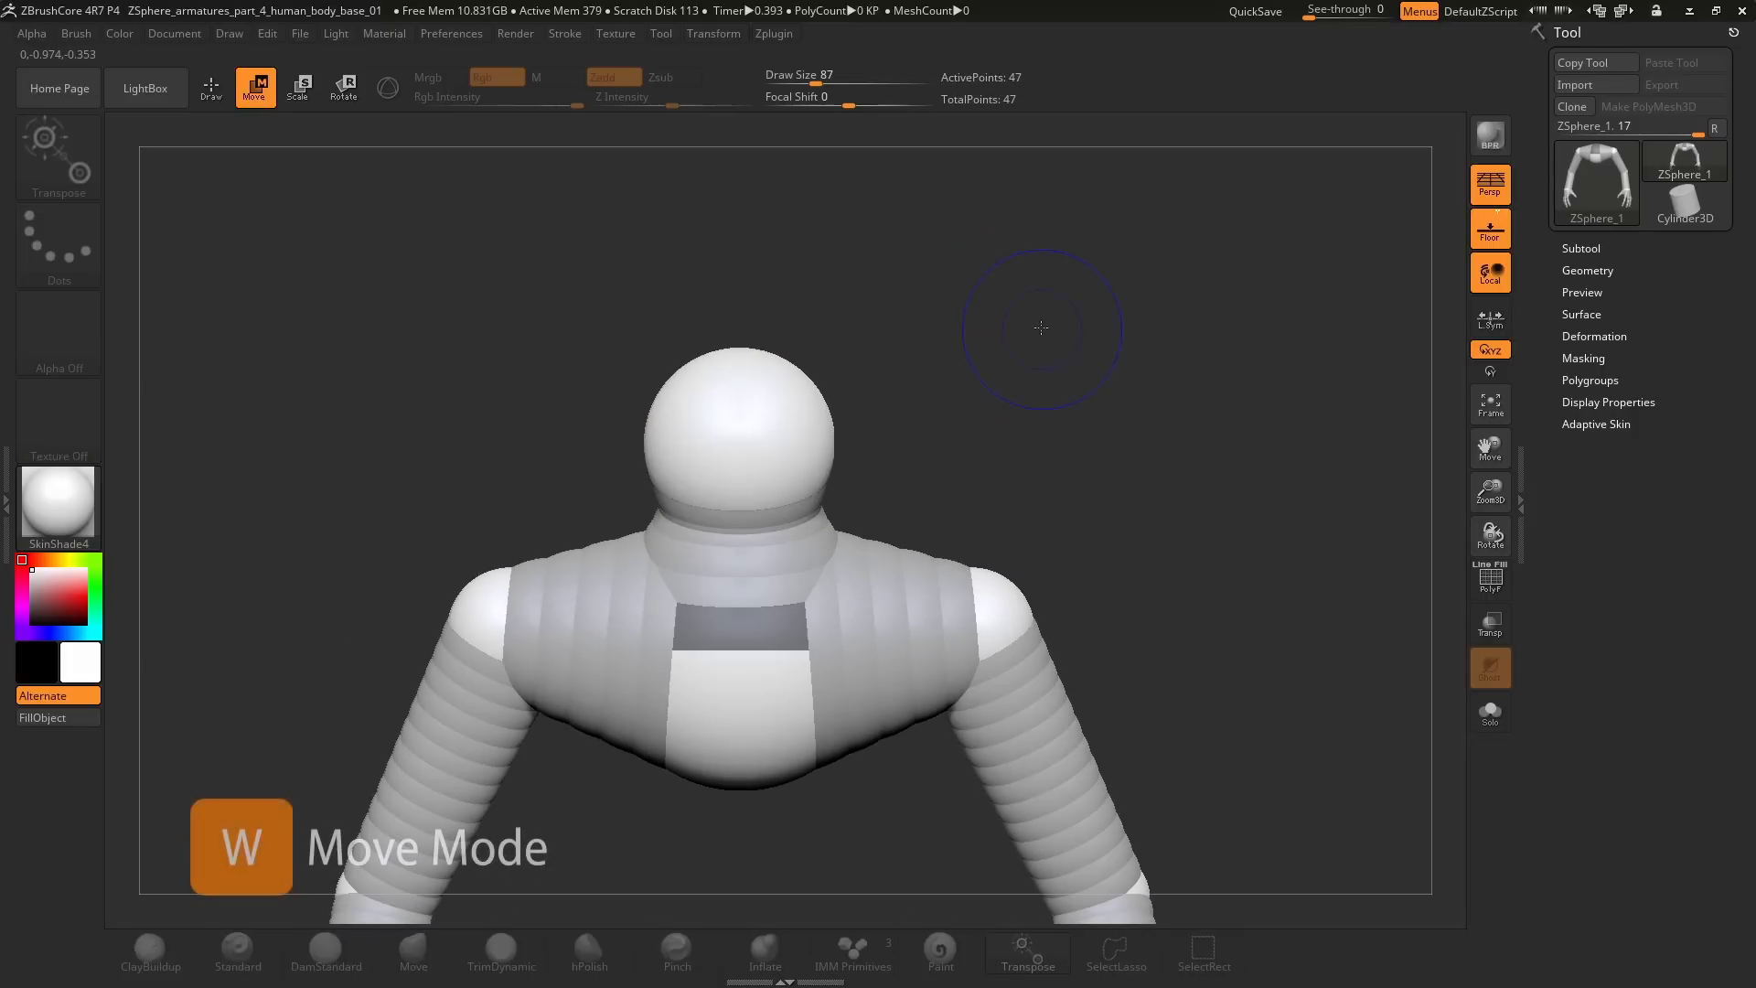
{"action": "left_click_drag", "start_coordinate": [785, 383], "coordinate": [790, 296]}
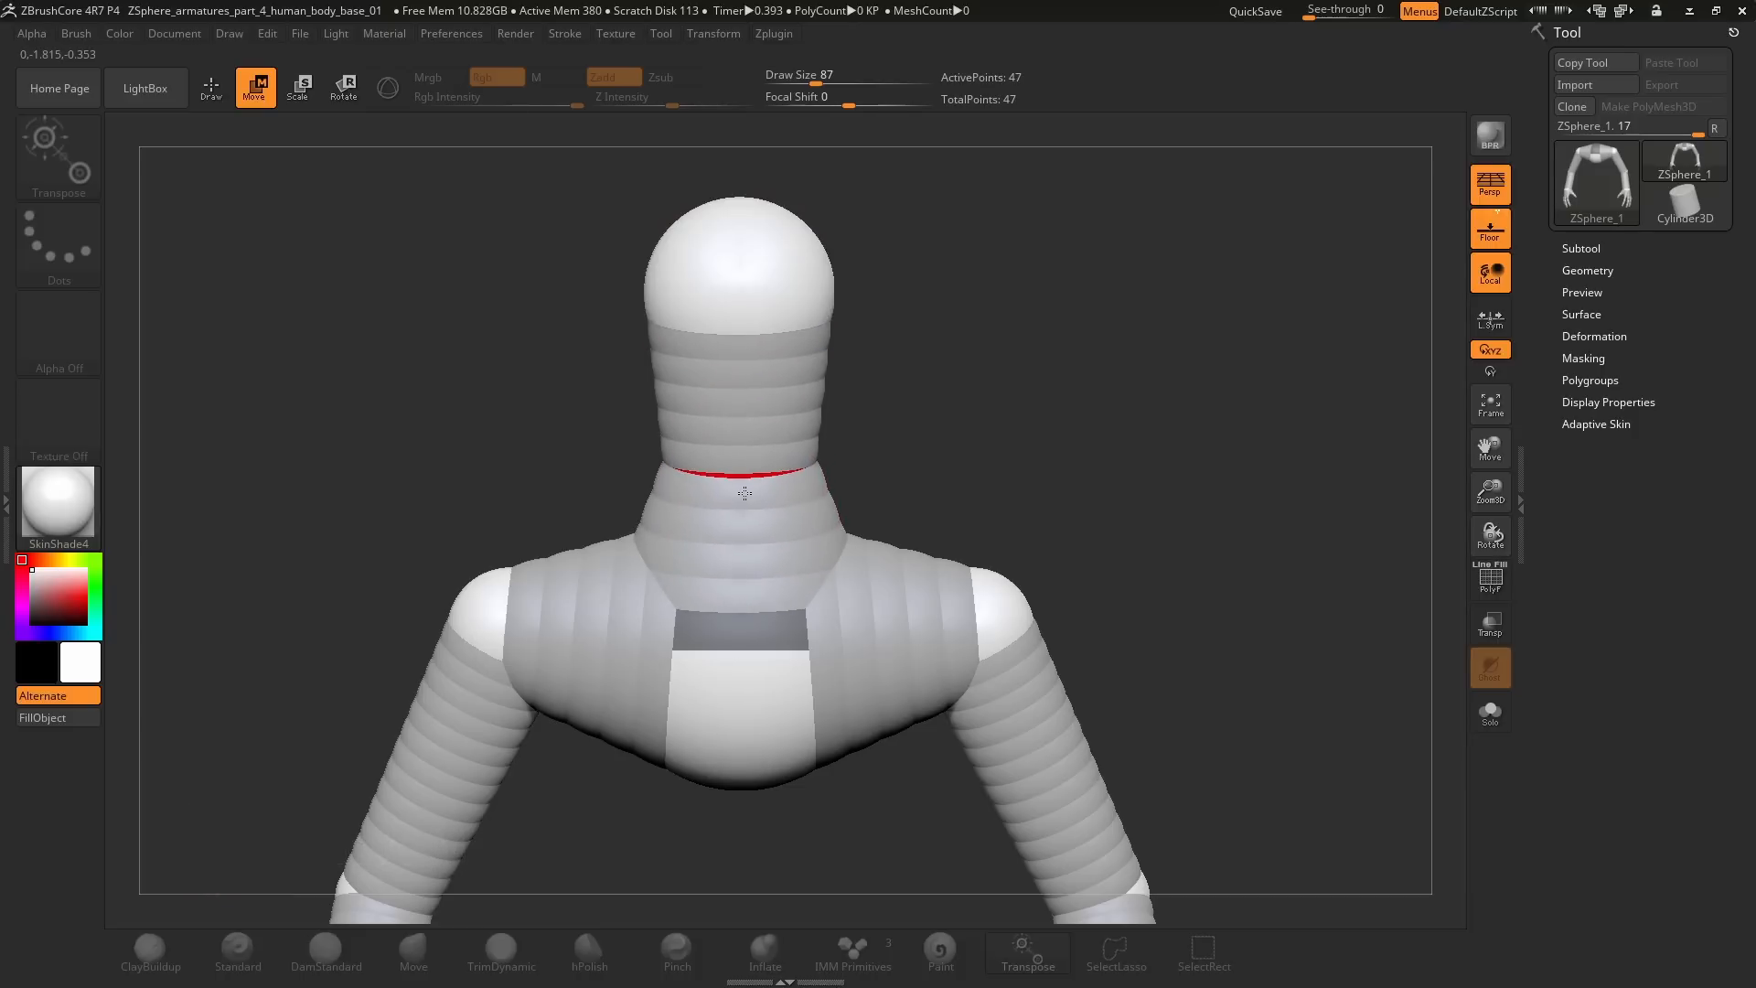
Step: Adjust the neck joint's size in Scale mode and lower the head sphere slightly
{"action": "left_click_drag", "start_coordinate": [412, 521], "coordinate": [576, 508]}
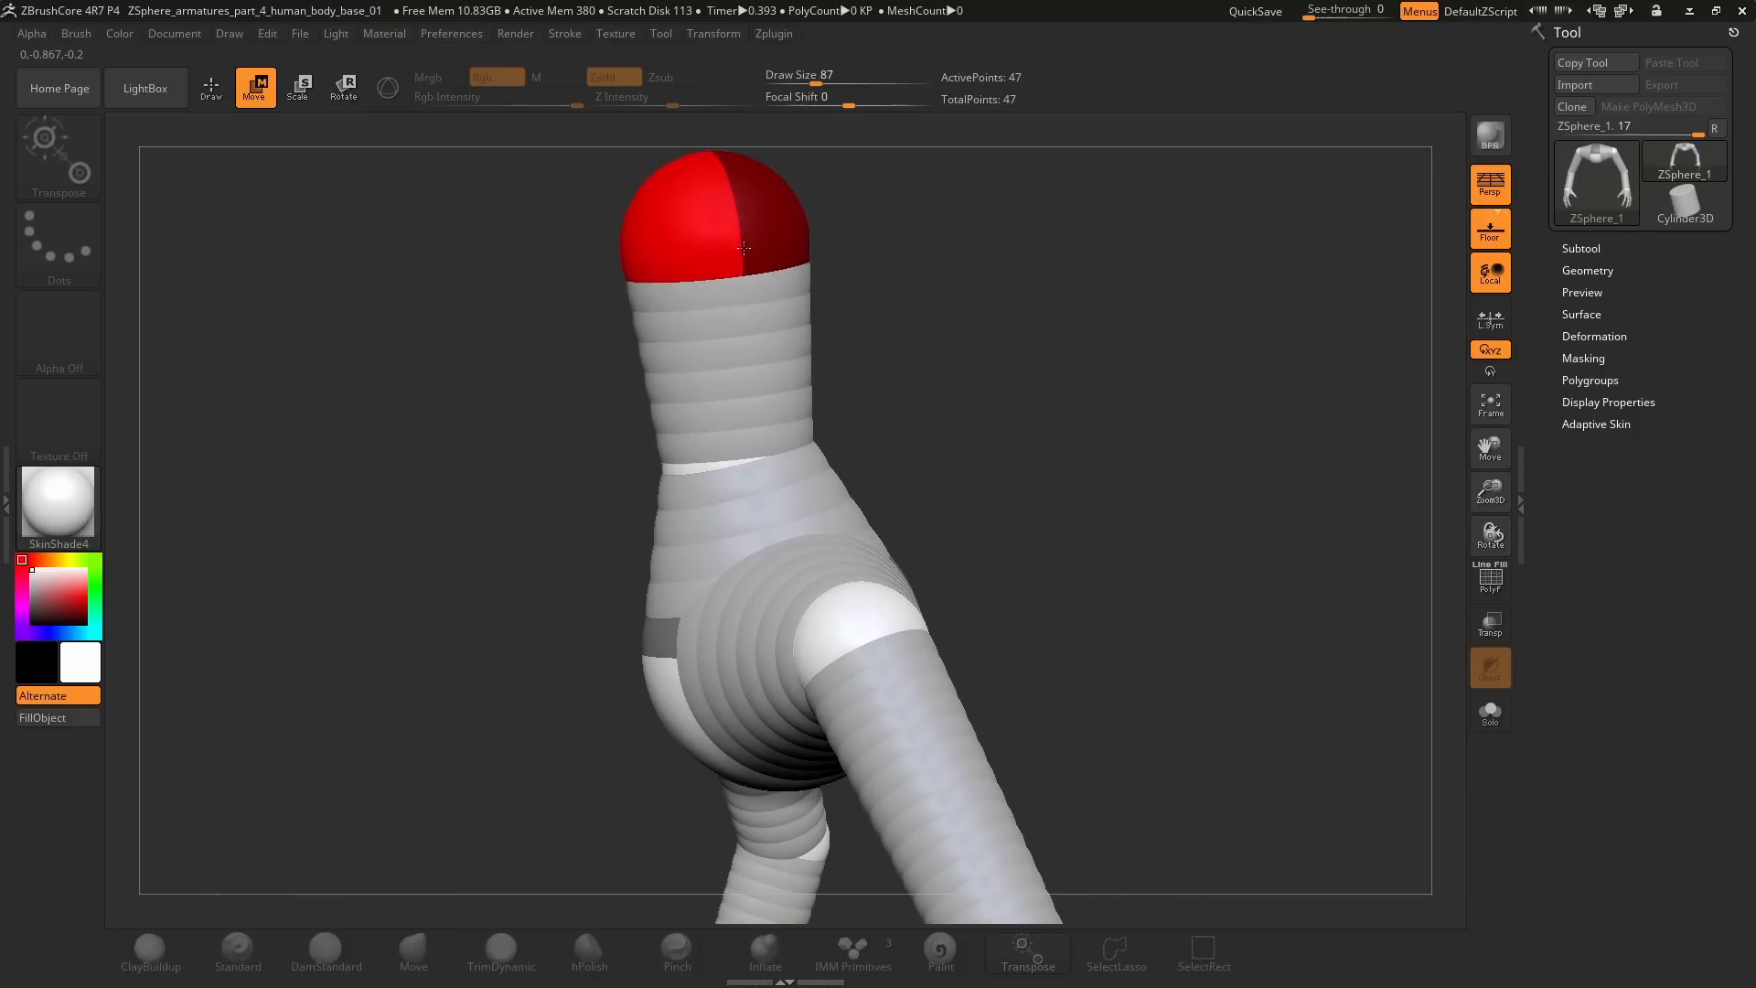
{"action": "right_click_drag", "start_coordinate": [744, 453], "coordinate": [681, 461]}
{"action": "key", "text": "e"}
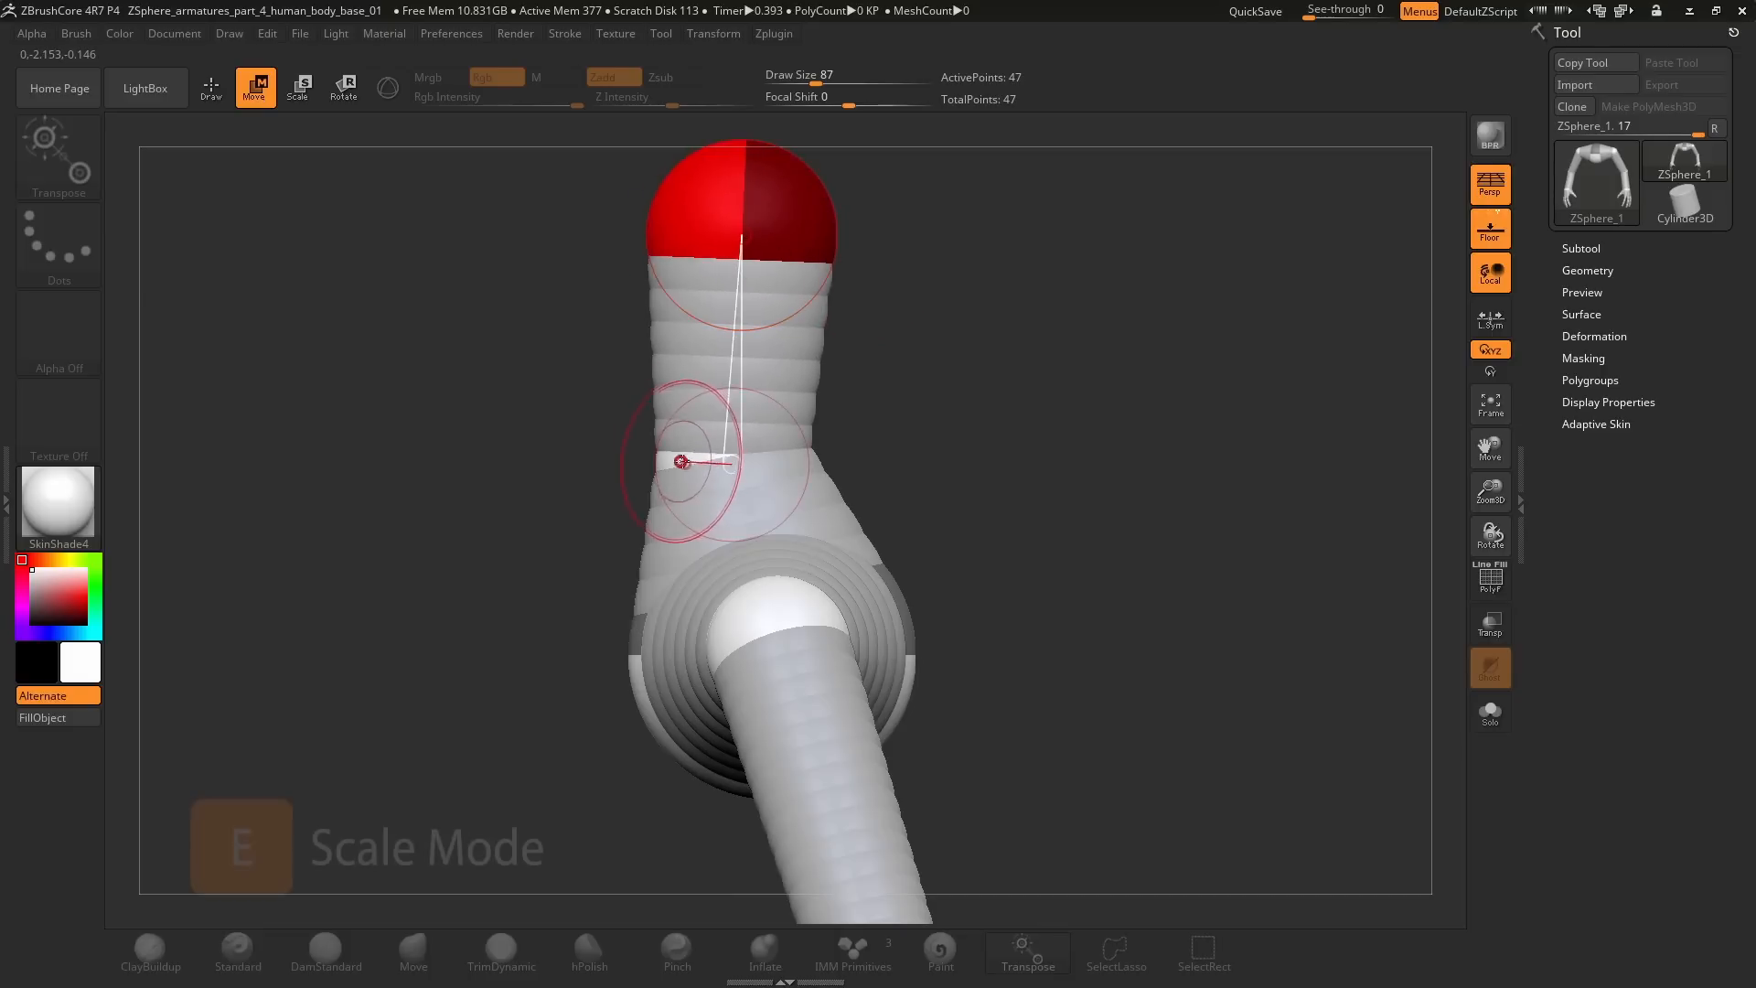
{"action": "left_click_drag", "start_coordinate": [681, 462], "coordinate": [565, 301]}
{"action": "left_click", "coordinate": [299, 88]}
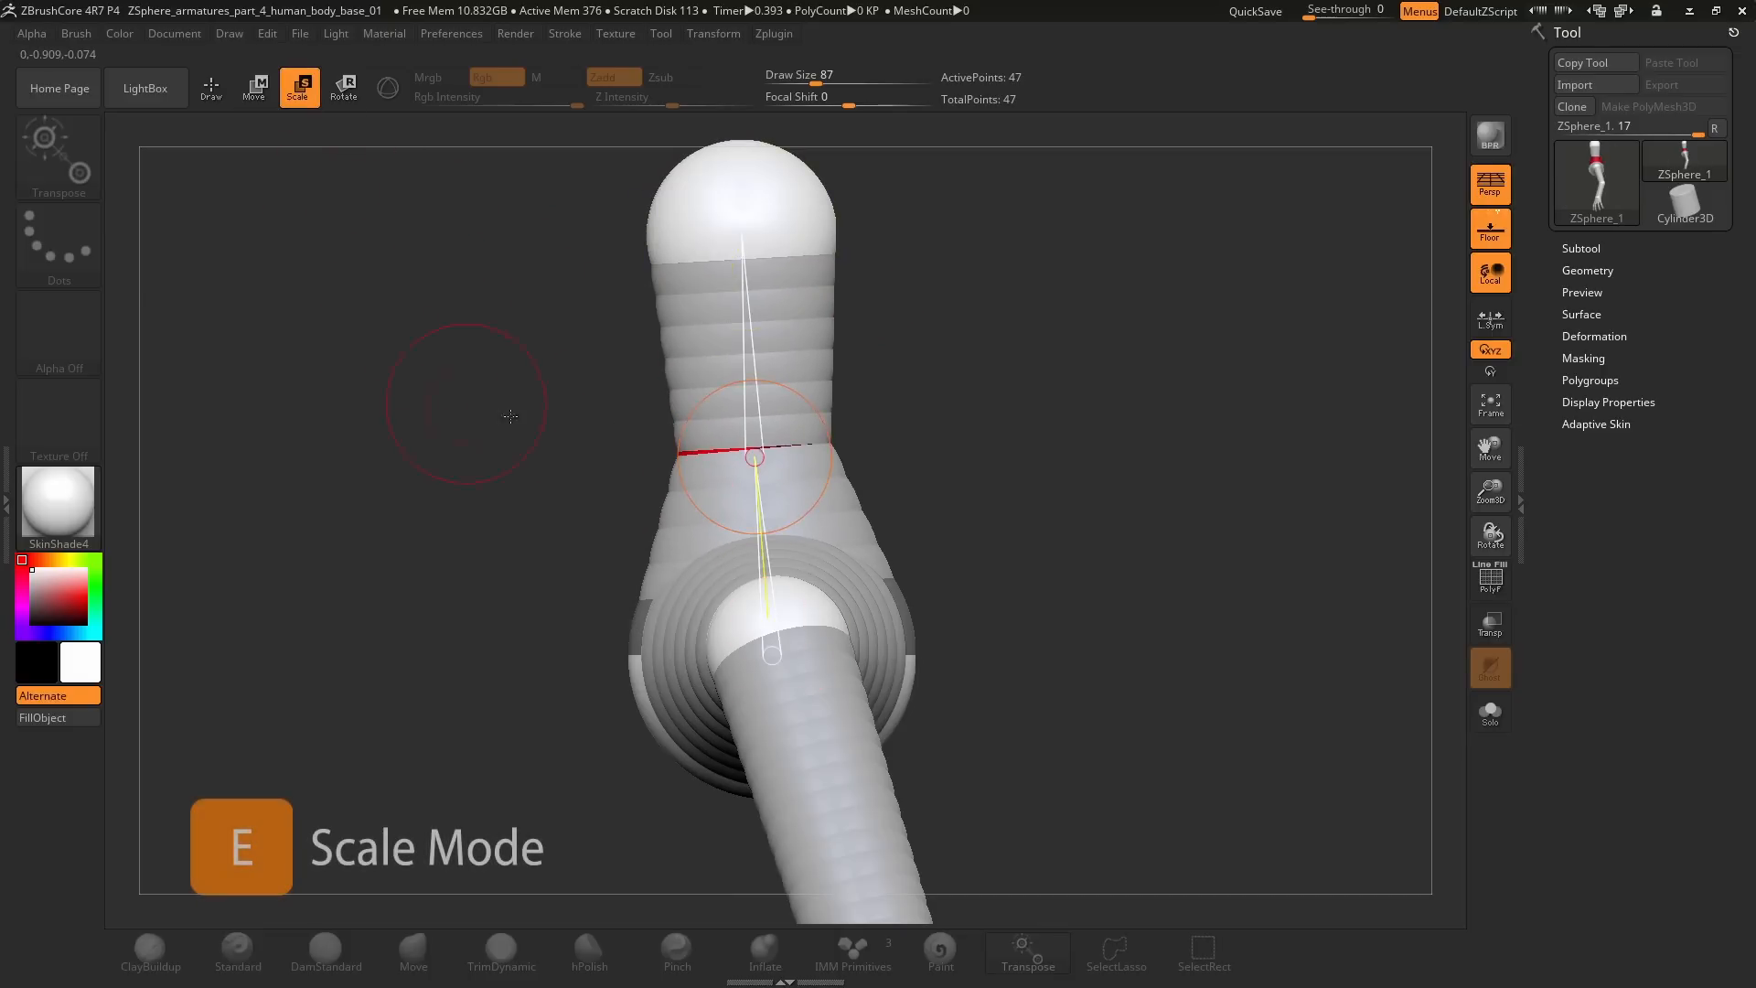
{"action": "mouse_move", "coordinate": [961, 372]}
{"action": "left_mouse_down"}
{"action": "mouse_move", "coordinate": [777, 393]}
{"action": "mouse_move", "coordinate": [819, 495]}
{"action": "left_mouse_up"}
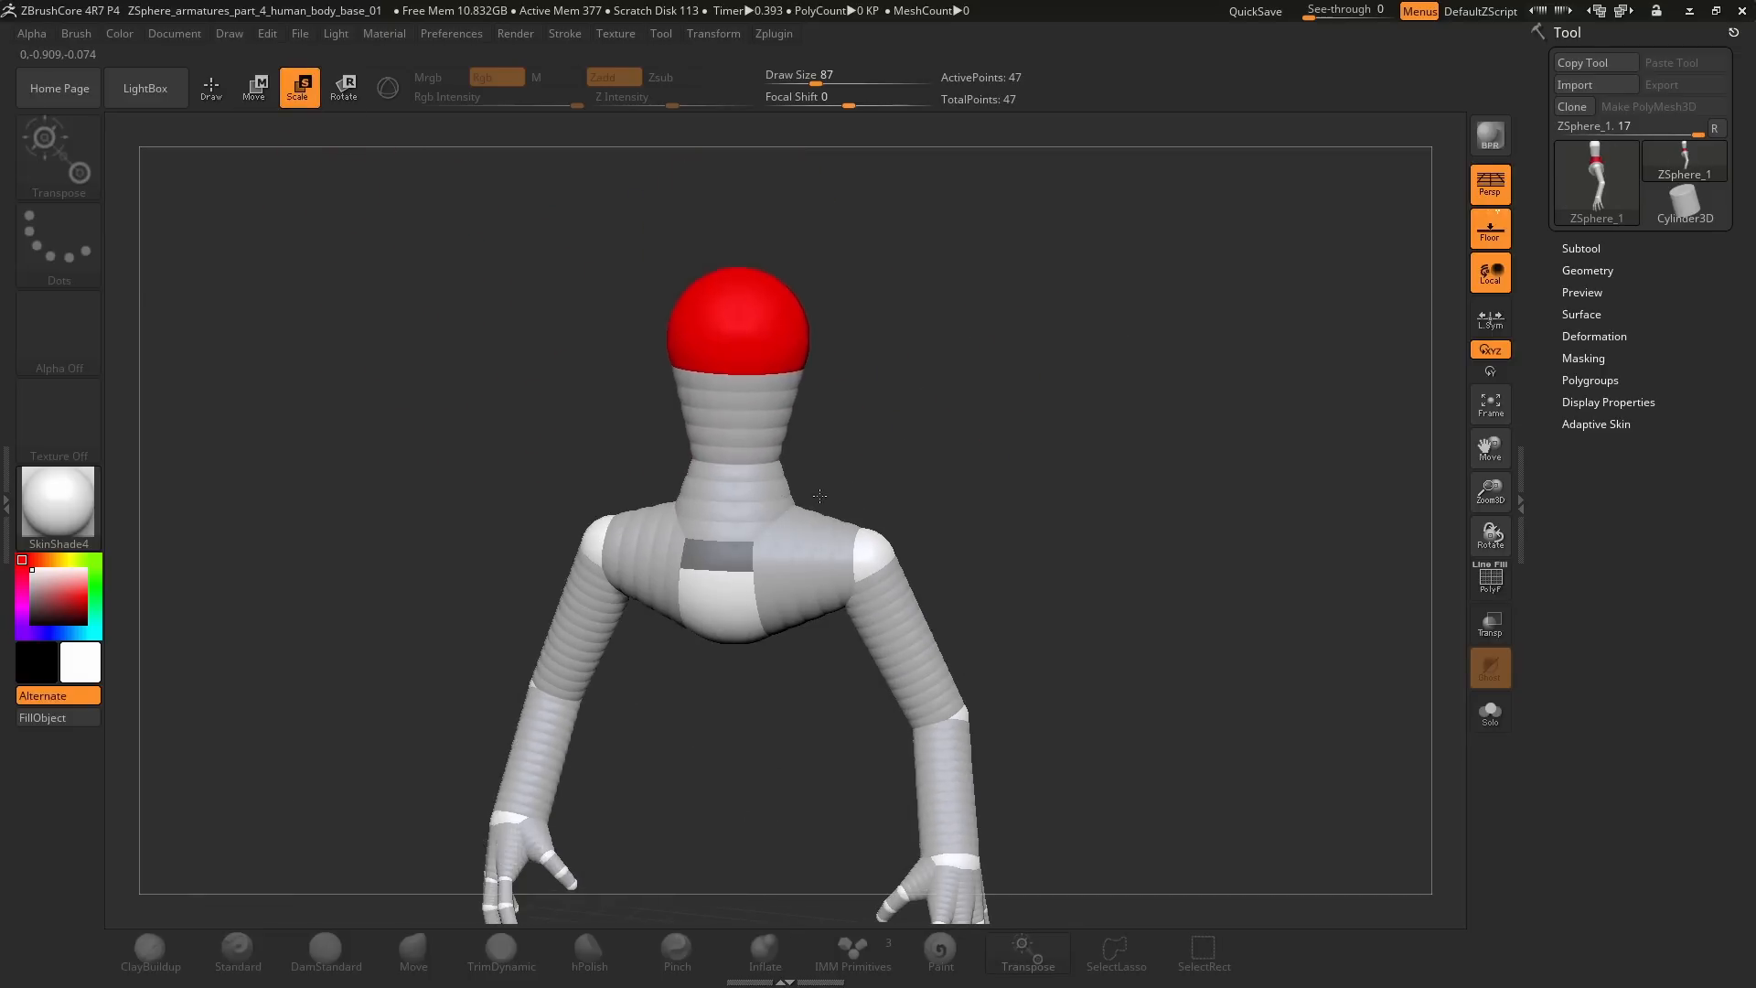
{"action": "key", "text": "w"}
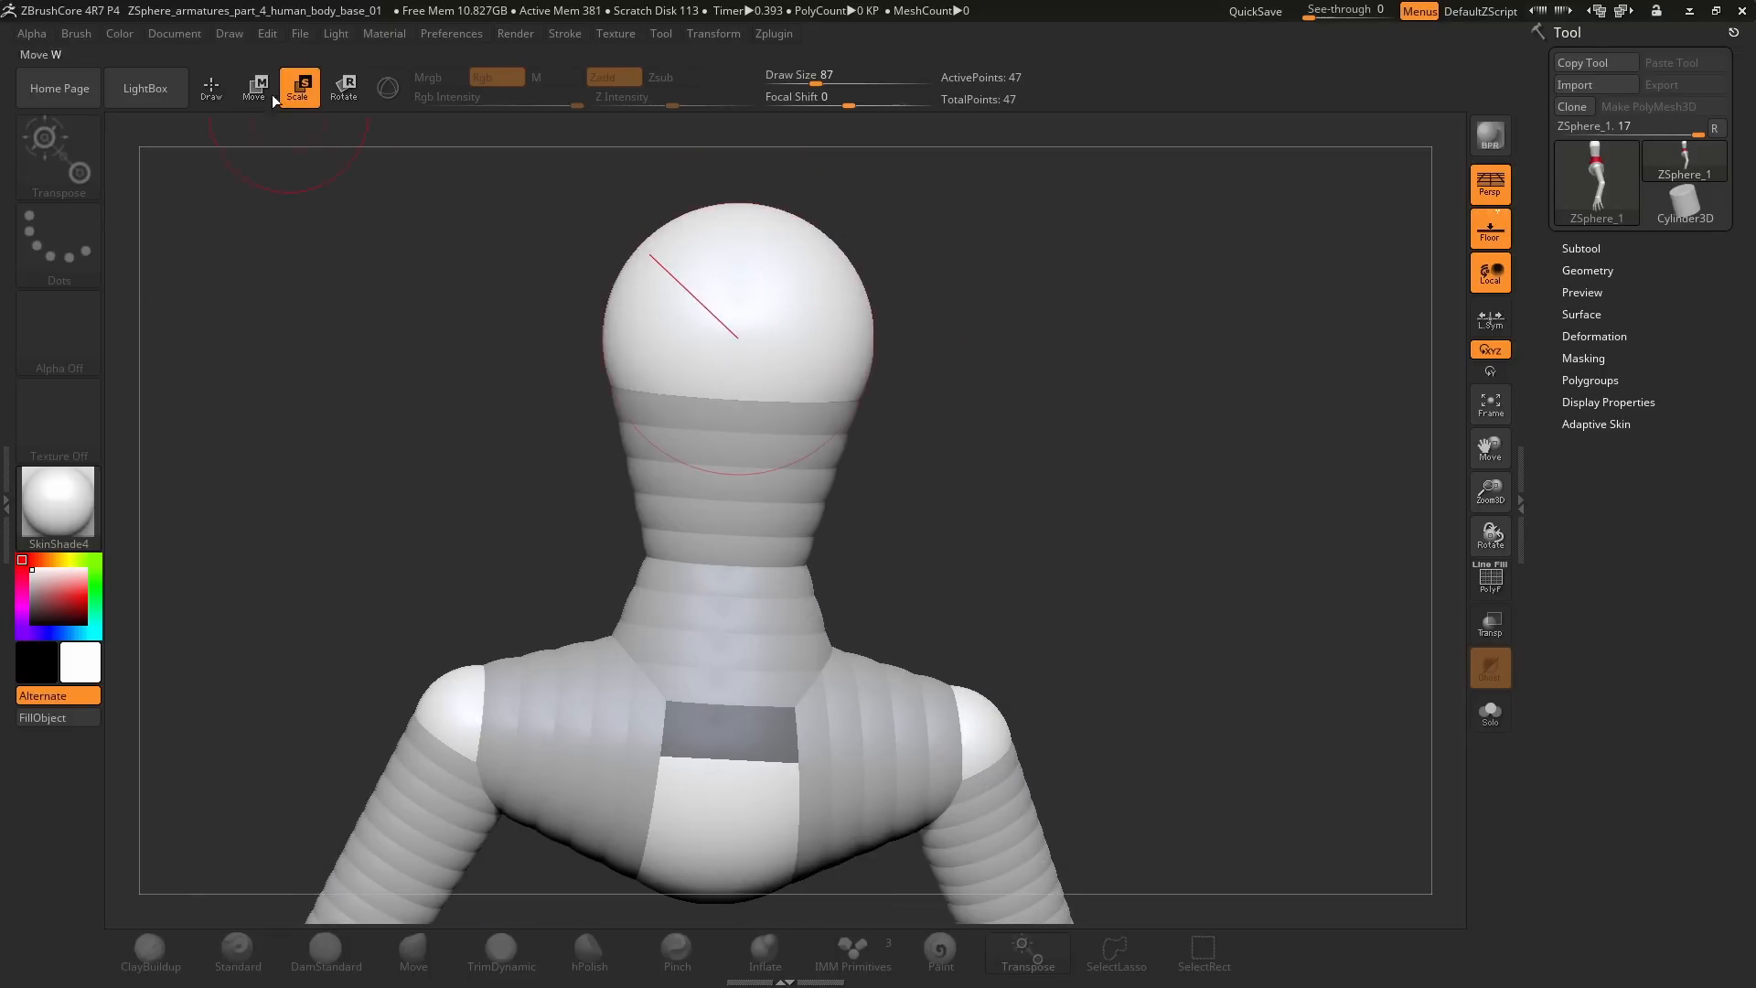
{"action": "left_click_drag", "start_coordinate": [778, 276], "coordinate": [816, 341]}
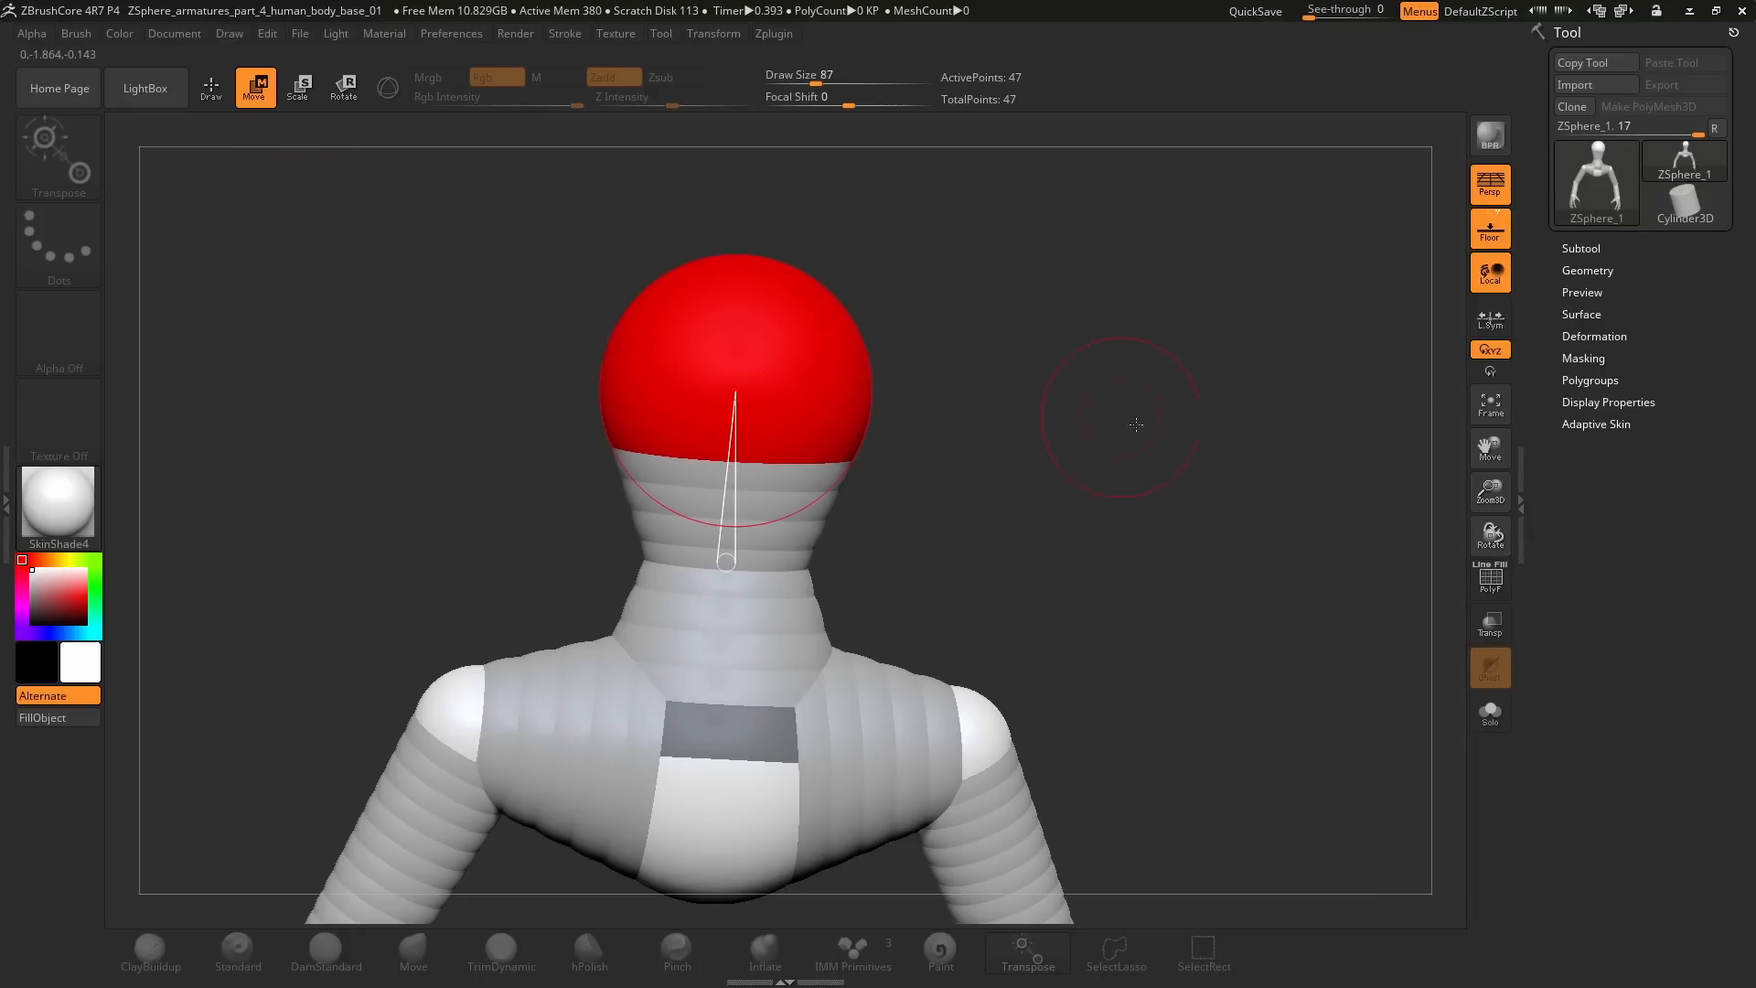
Step: Move the neck sphere from a front view to stretch and reshape the neck
{"action": "left_click_drag", "start_coordinate": [1136, 423], "coordinate": [761, 577]}
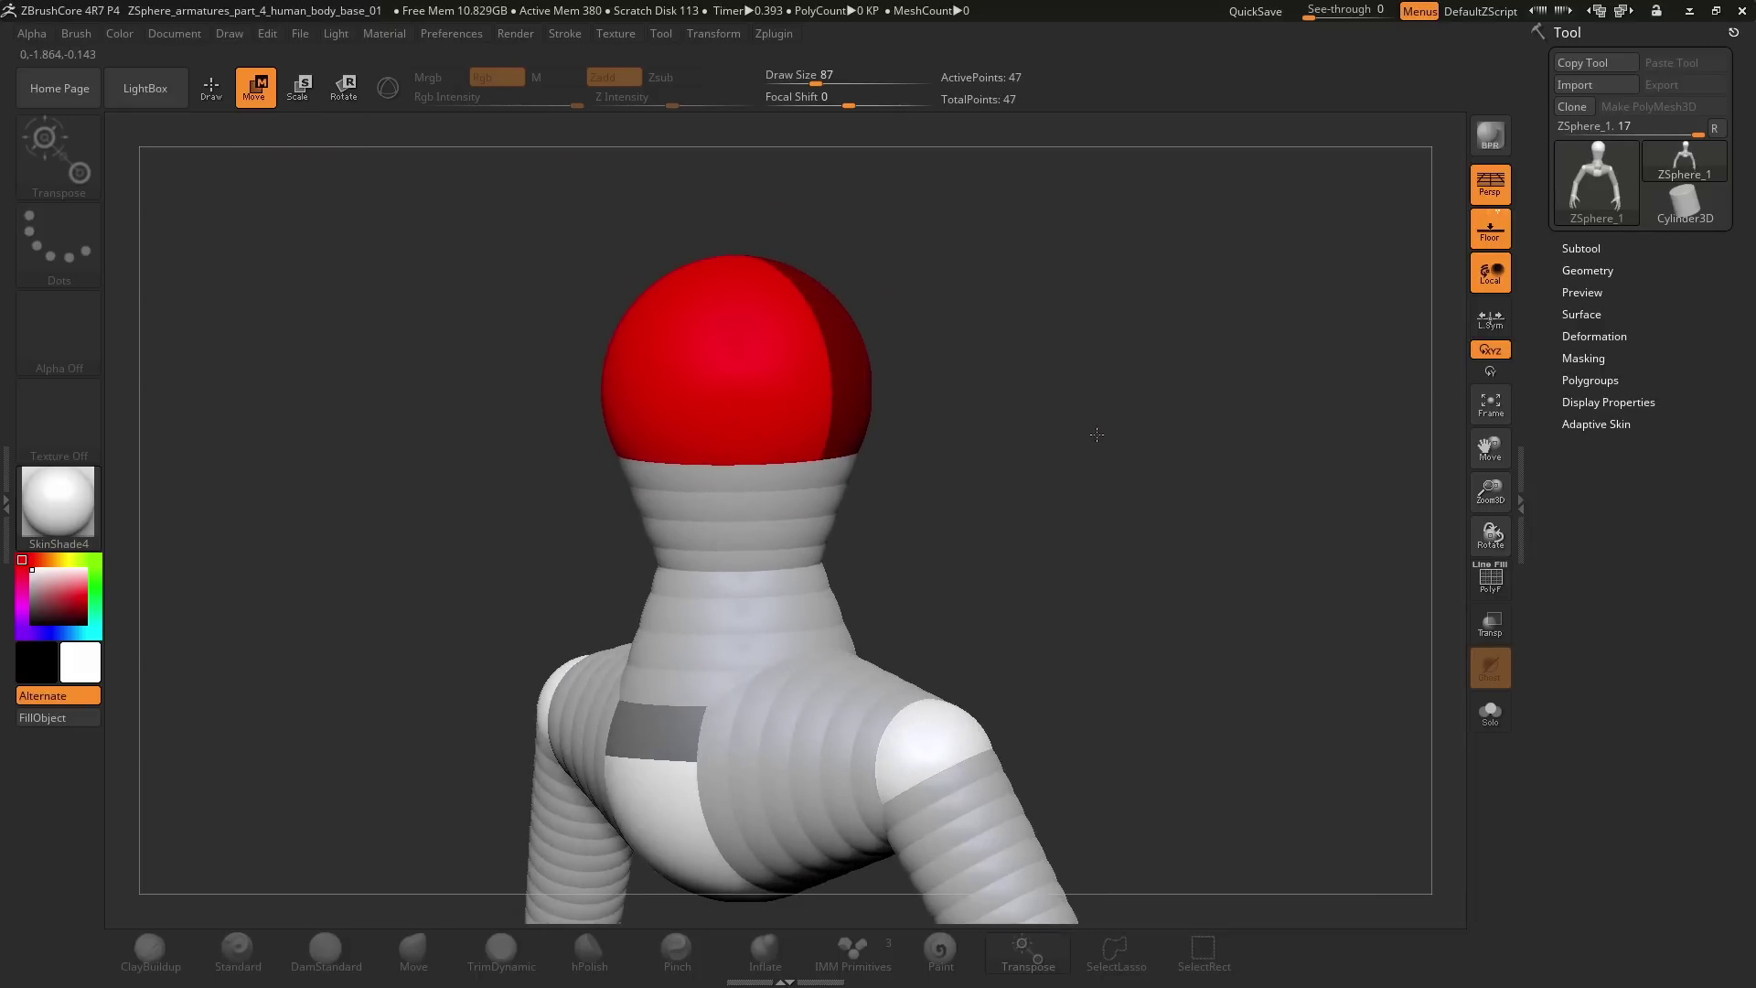
{"action": "left_click", "coordinate": [729, 572]}
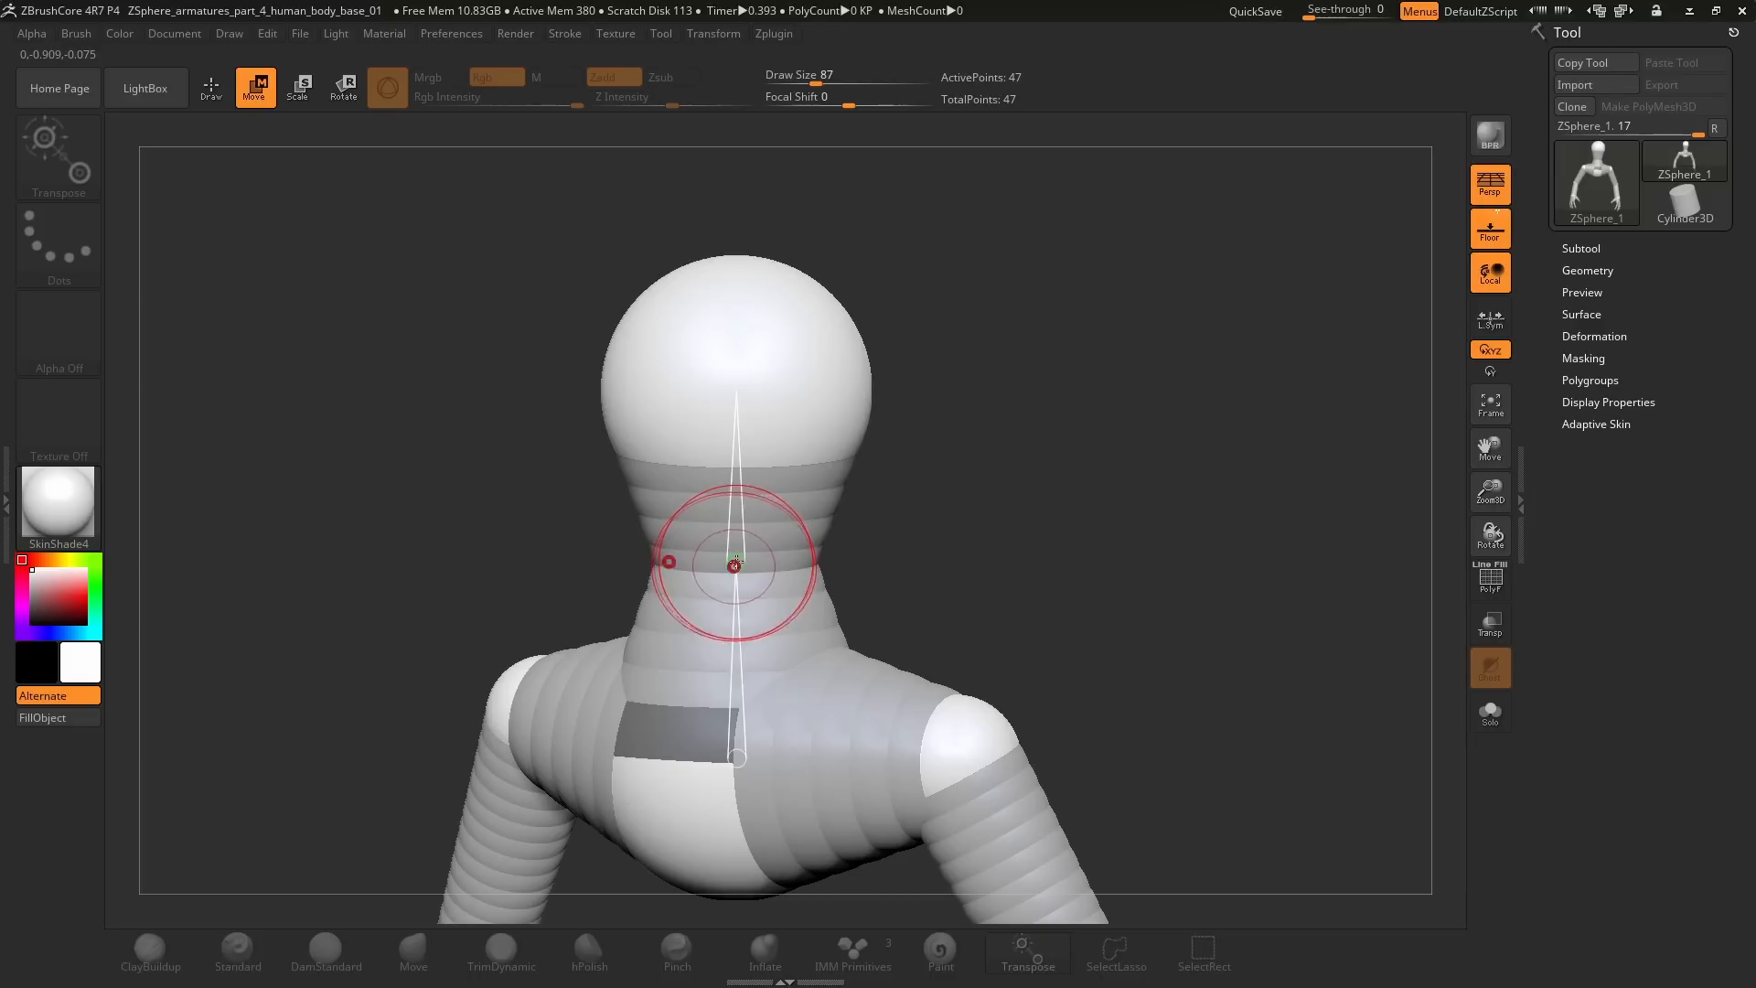
{"action": "left_click_drag", "start_coordinate": [741, 566], "coordinate": [803, 549], "text": "shift"}
{"action": "key", "text": "space"}
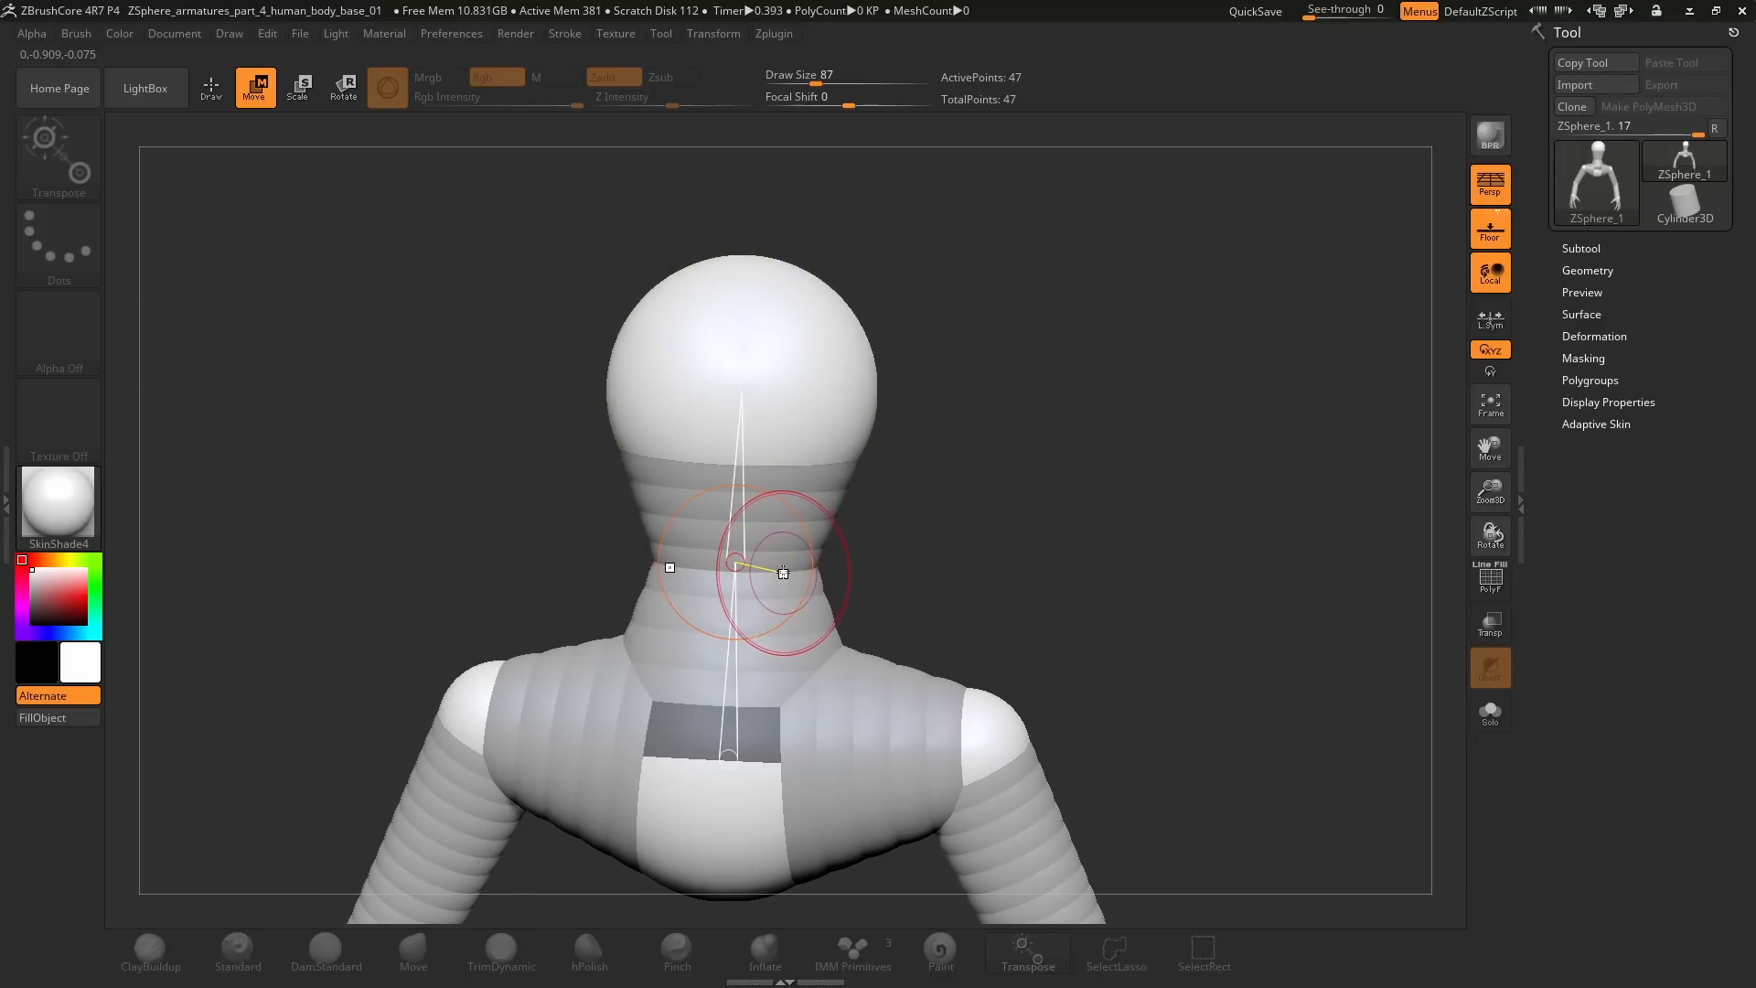
{"action": "left_click_drag", "start_coordinate": [737, 560], "coordinate": [751, 549]}
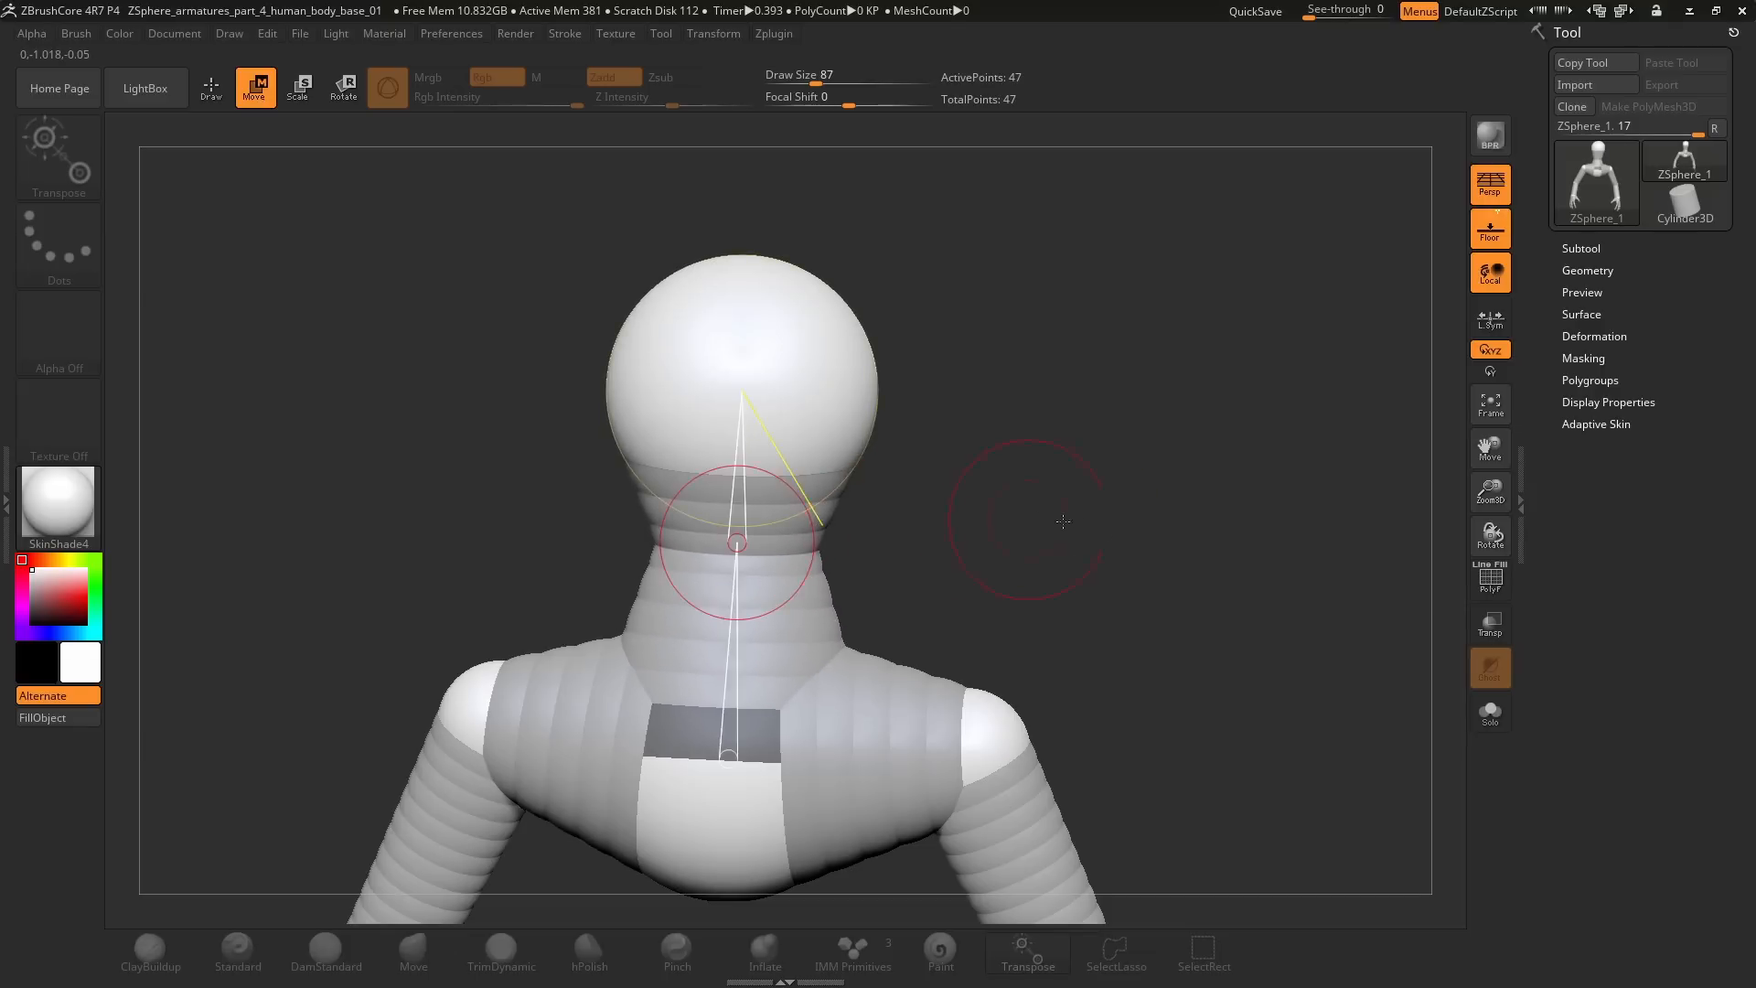
Step: Draw a pelvis ZSphere at the torso base and pull it down to lengthen the torso
{"action": "left_click_drag", "start_coordinate": [1063, 522], "coordinate": [1000, 398]}
{"action": "key", "text": "q"}
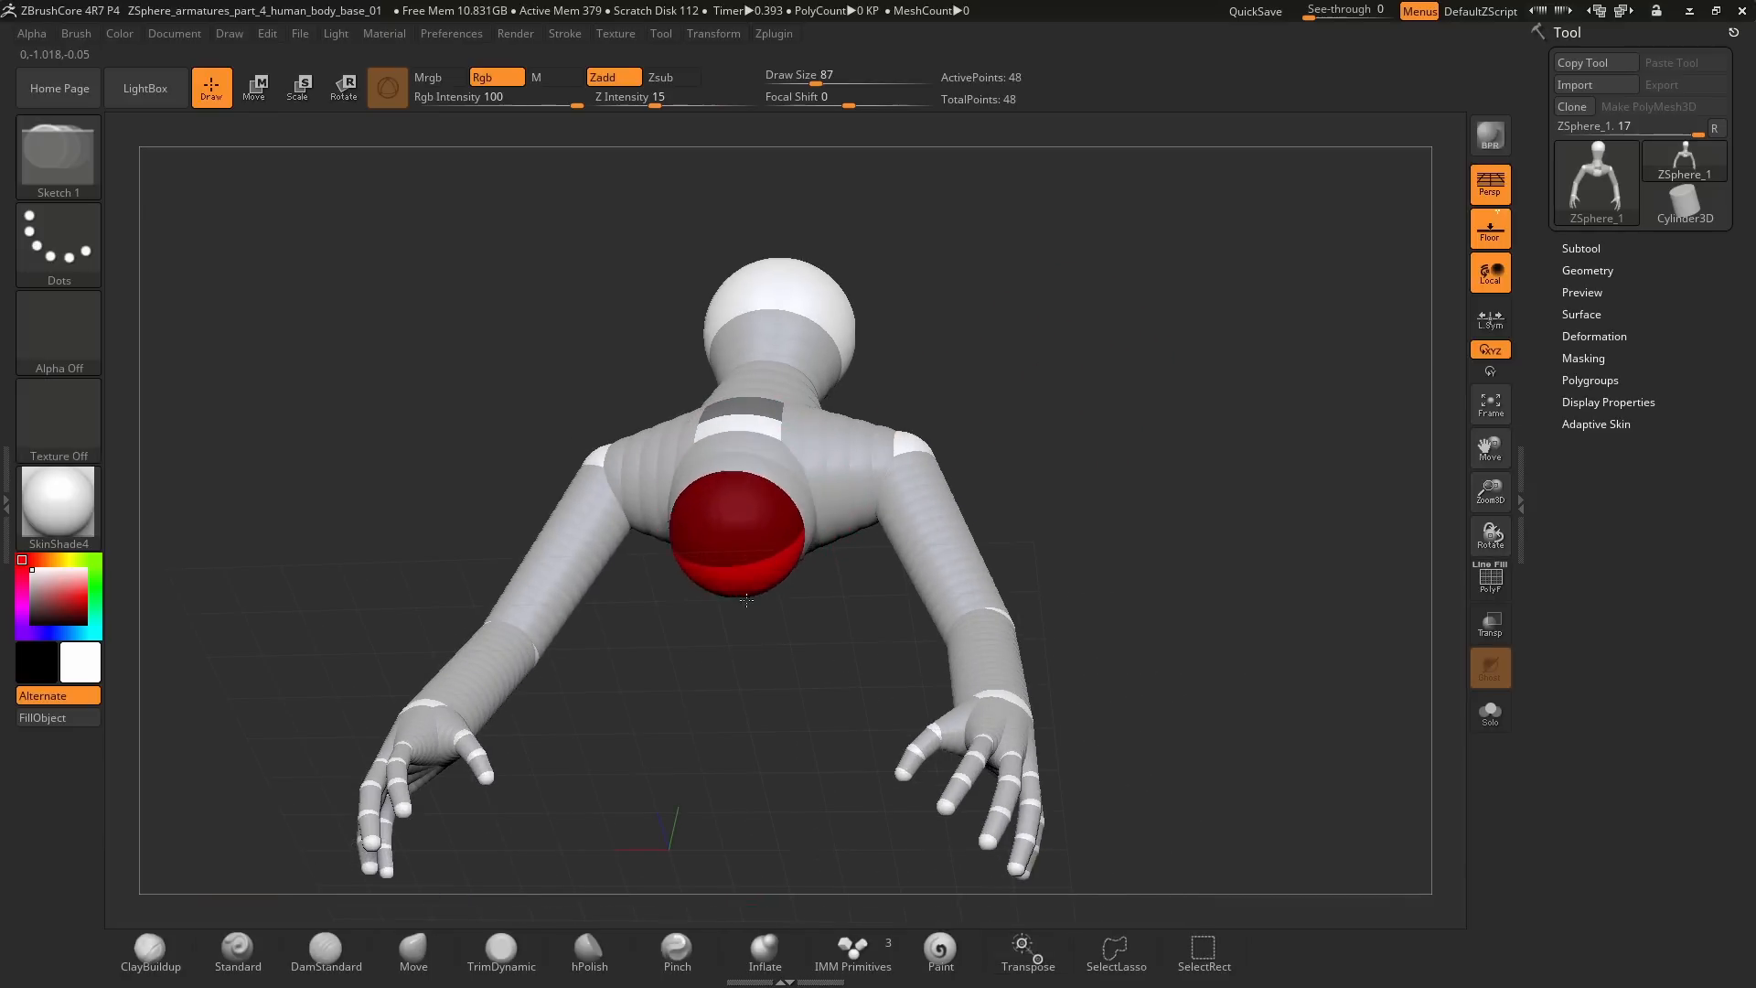
{"action": "mouse_move", "coordinate": [747, 599]}
{"action": "left_mouse_down", "text": "shift"}
{"action": "mouse_move", "coordinate": [779, 677]}
{"action": "mouse_move", "coordinate": [766, 857]}
{"action": "left_mouse_up", "text": "shift"}
{"action": "key", "text": "w"}
{"action": "left_click_drag", "start_coordinate": [1043, 824], "coordinate": [753, 779], "text": "shift"}
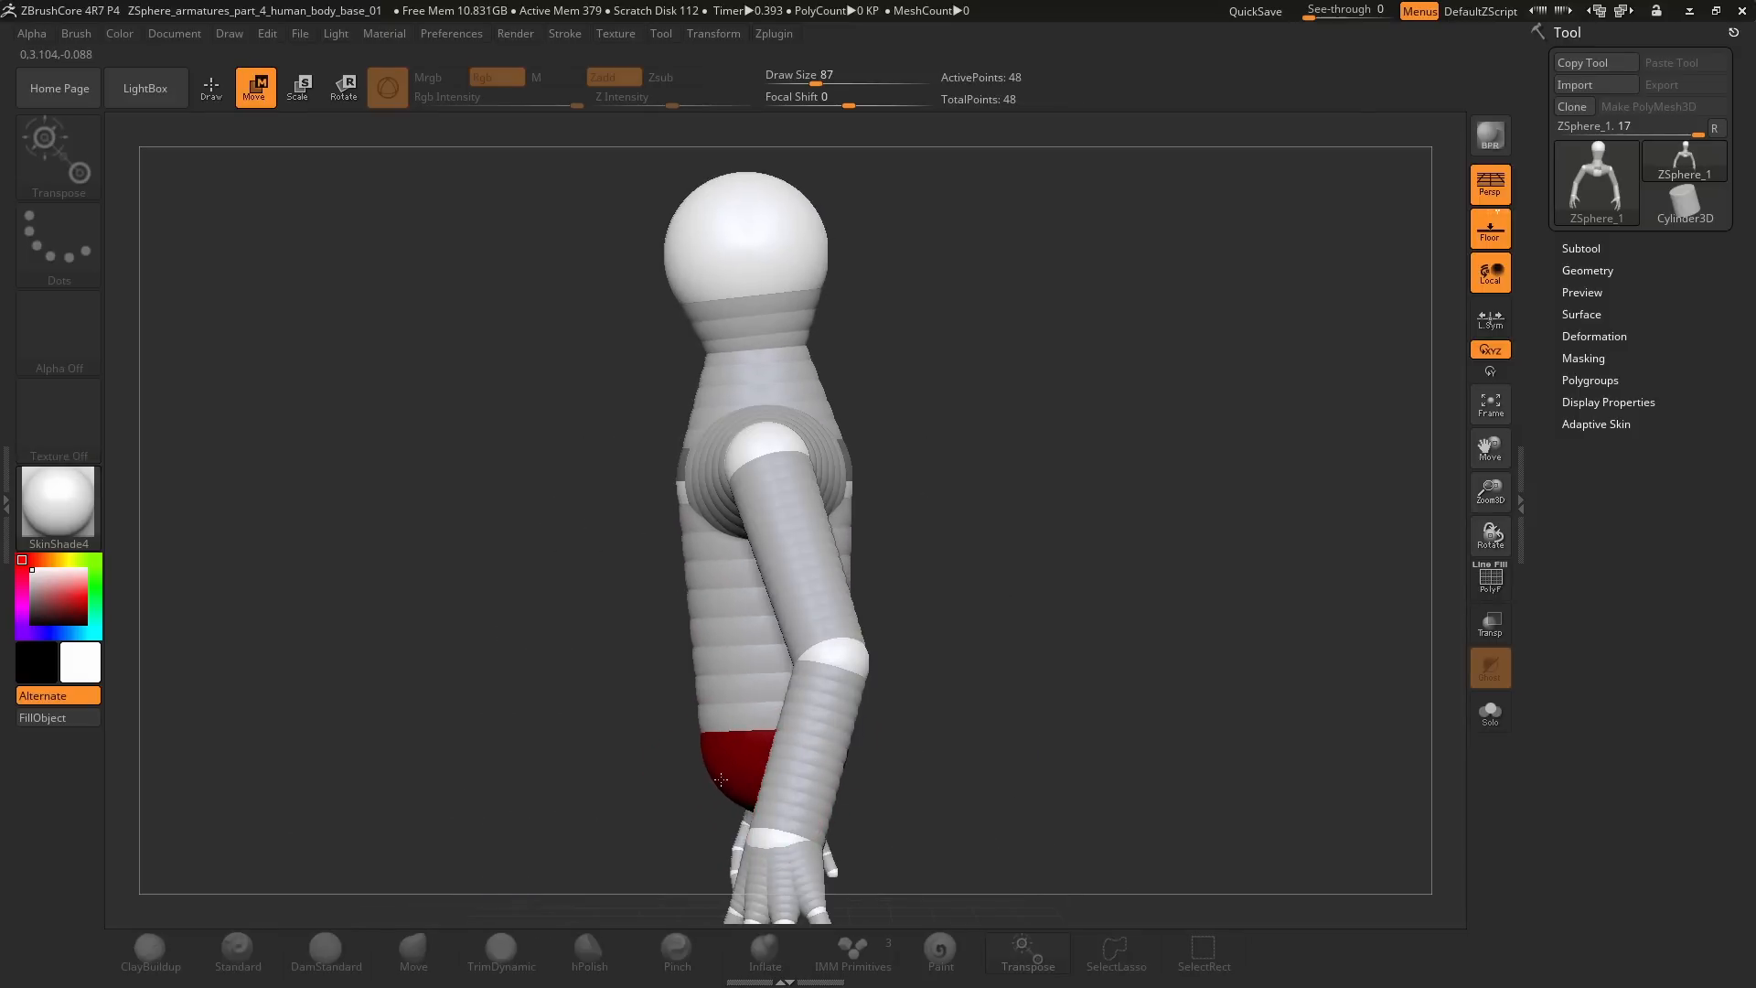
{"action": "mouse_move", "coordinate": [626, 725]}
{"action": "left_mouse_down", "text": "shift"}
{"action": "mouse_move", "coordinate": [1223, 553]}
{"action": "mouse_move", "coordinate": [1180, 453]}
{"action": "mouse_move", "coordinate": [823, 658]}
{"action": "mouse_move", "coordinate": [816, 746]}
{"action": "mouse_move", "coordinate": [809, 686]}
{"action": "mouse_move", "coordinate": [747, 667]}
{"action": "mouse_move", "coordinate": [850, 582]}
{"action": "left_mouse_up", "text": "shift"}
Step: Add mirrored hip ZSpheres and stretch both legs down to the bottom of the canvas
{"action": "key", "text": "q"}
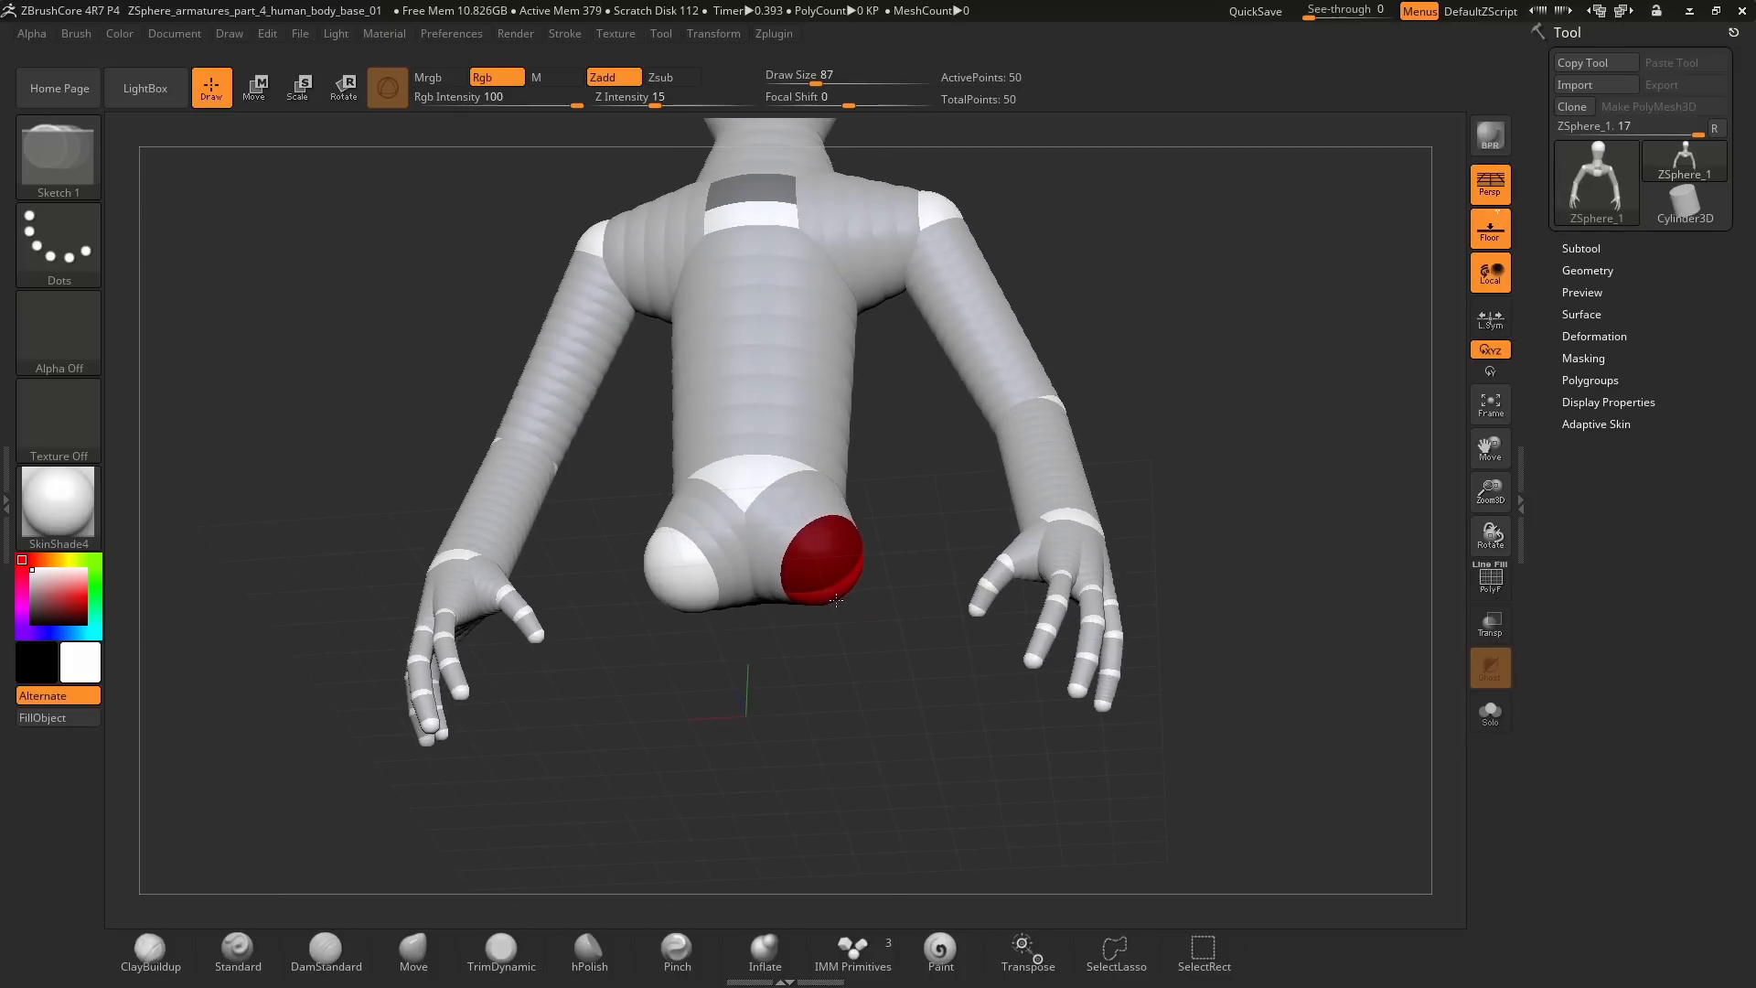
{"action": "mouse_move", "coordinate": [856, 696]}
{"action": "left_mouse_down"}
{"action": "mouse_move", "coordinate": [866, 769]}
{"action": "mouse_move", "coordinate": [874, 627]}
{"action": "left_mouse_up"}
{"action": "key", "text": "w"}
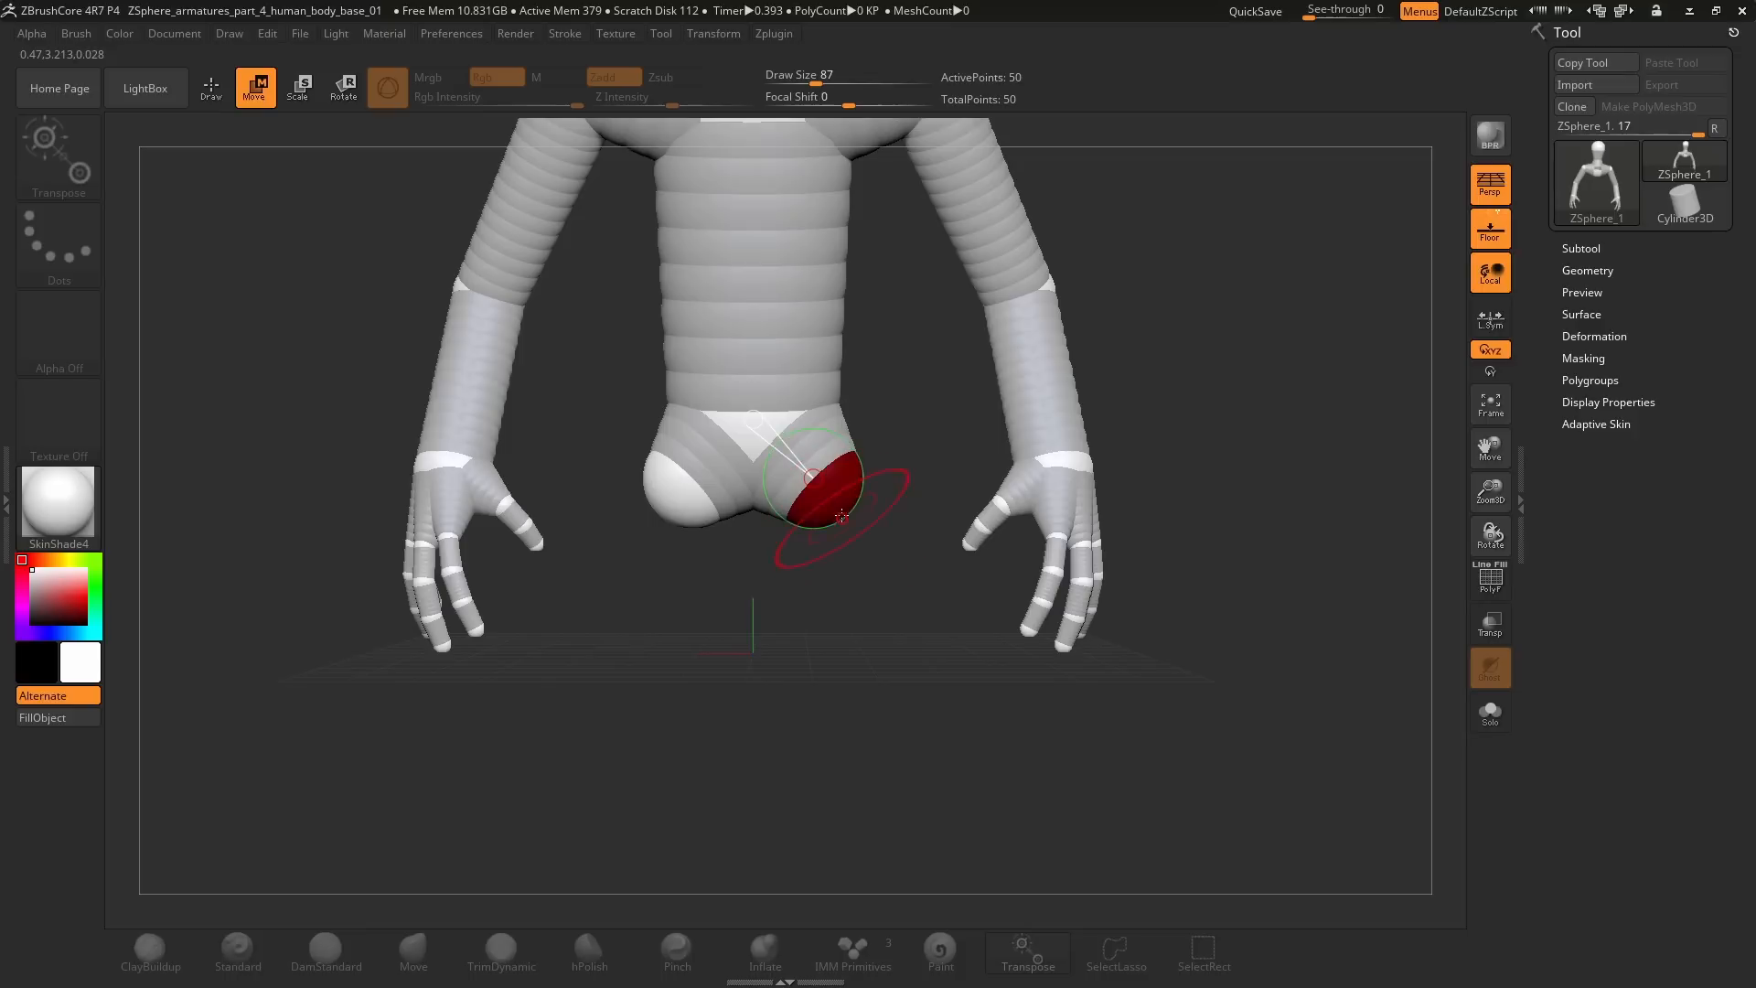
{"action": "mouse_move", "coordinate": [855, 551]}
{"action": "left_mouse_down"}
{"action": "mouse_move", "coordinate": [907, 882]}
{"action": "mouse_move", "coordinate": [1086, 663]}
{"action": "left_mouse_up"}
Step: Enable the Adaptive Skin preview of the armature and apply the MatCap Gray material
{"action": "left_click", "coordinate": [1605, 422]}
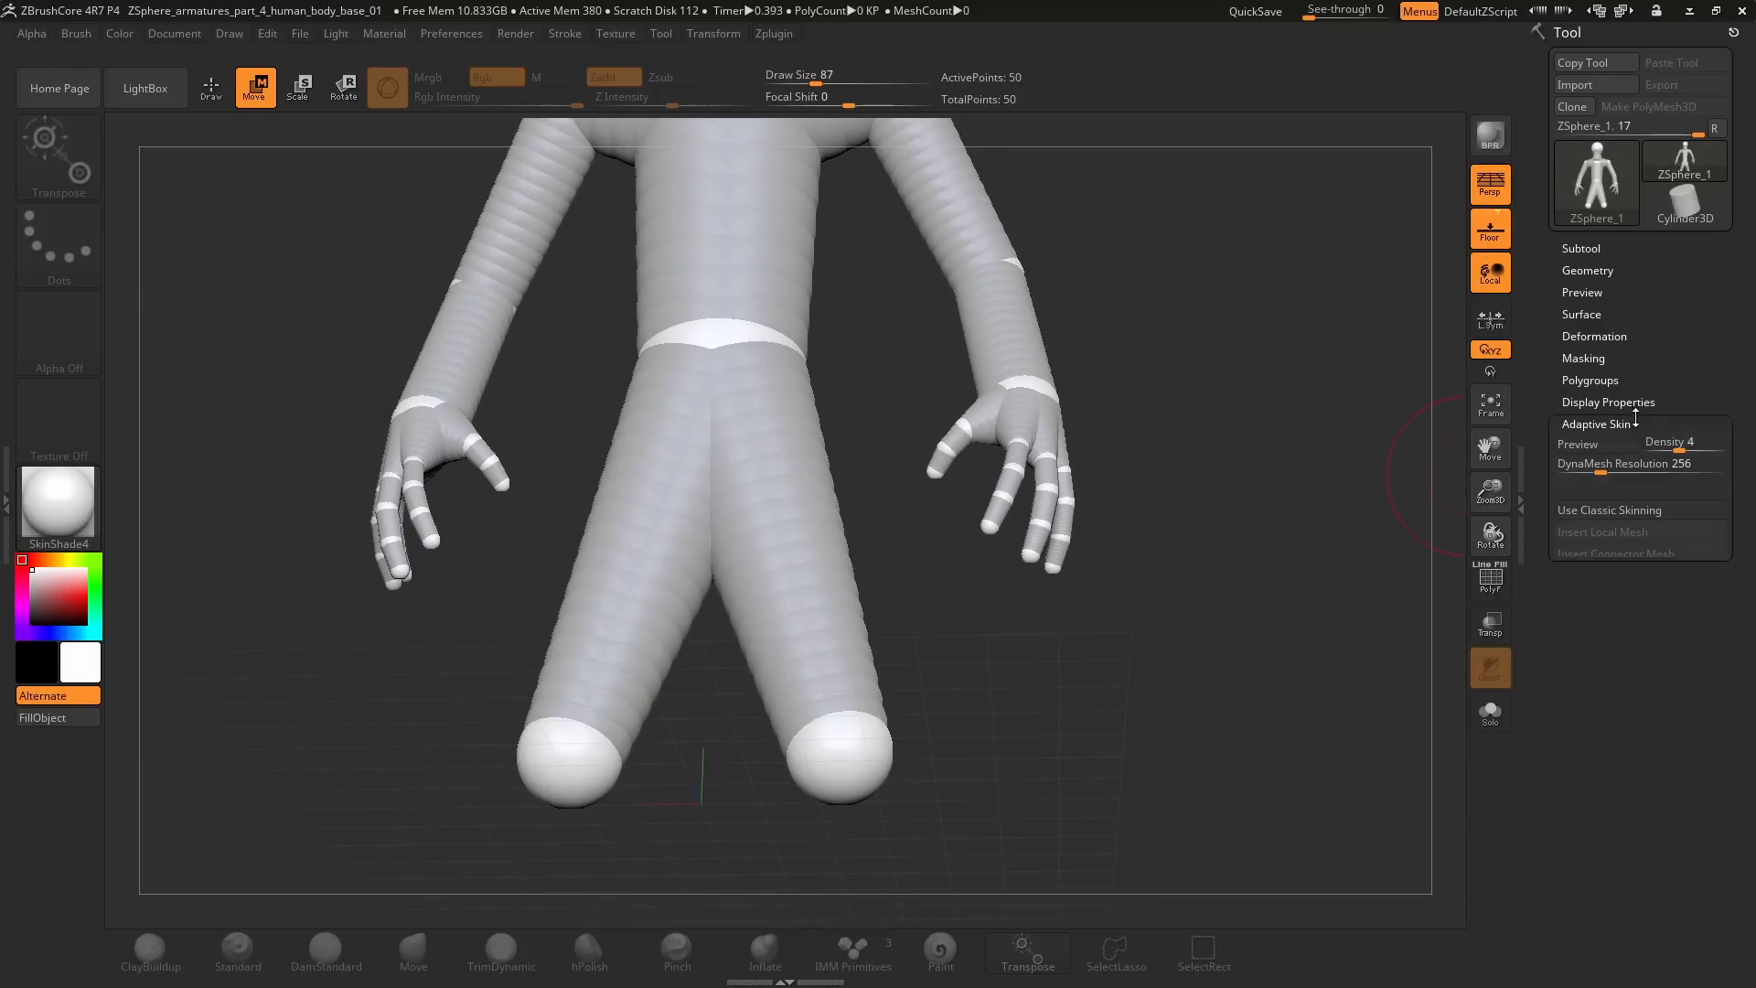
{"action": "mouse_move", "coordinate": [1686, 375]}
{"action": "left_mouse_down"}
{"action": "mouse_move", "coordinate": [1683, 317]}
{"action": "mouse_move", "coordinate": [1647, 333]}
{"action": "left_mouse_up"}
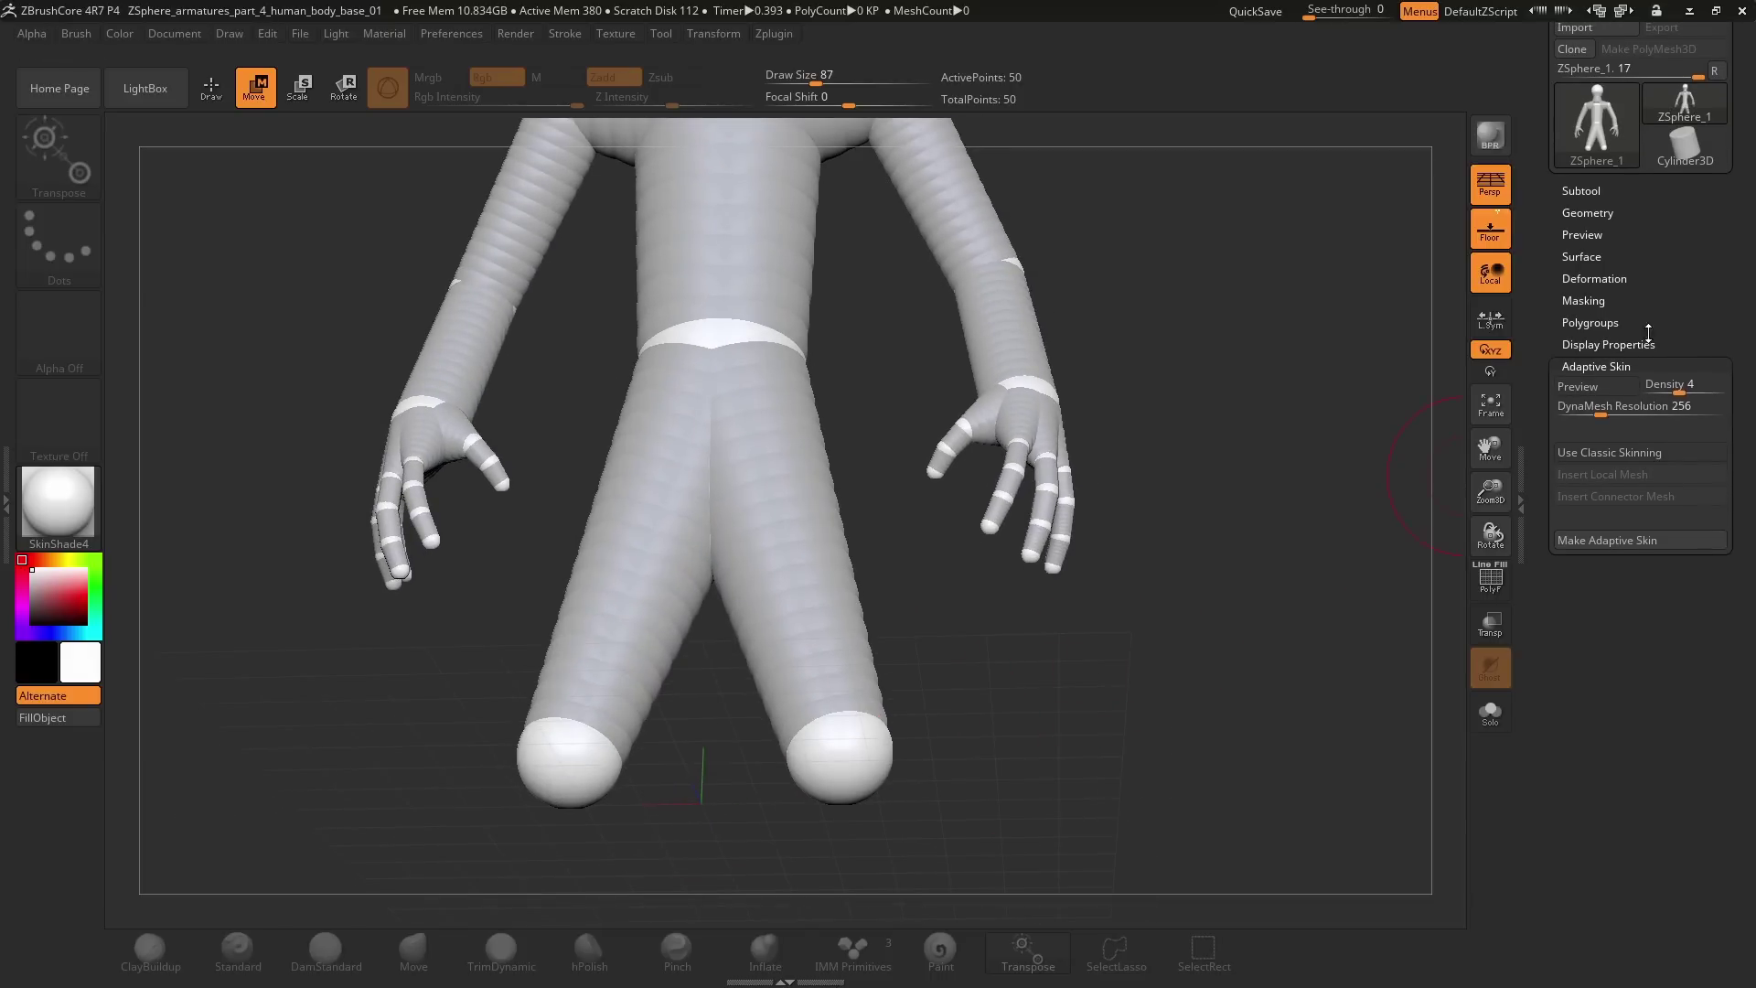
{"action": "left_click", "coordinate": [1592, 390]}
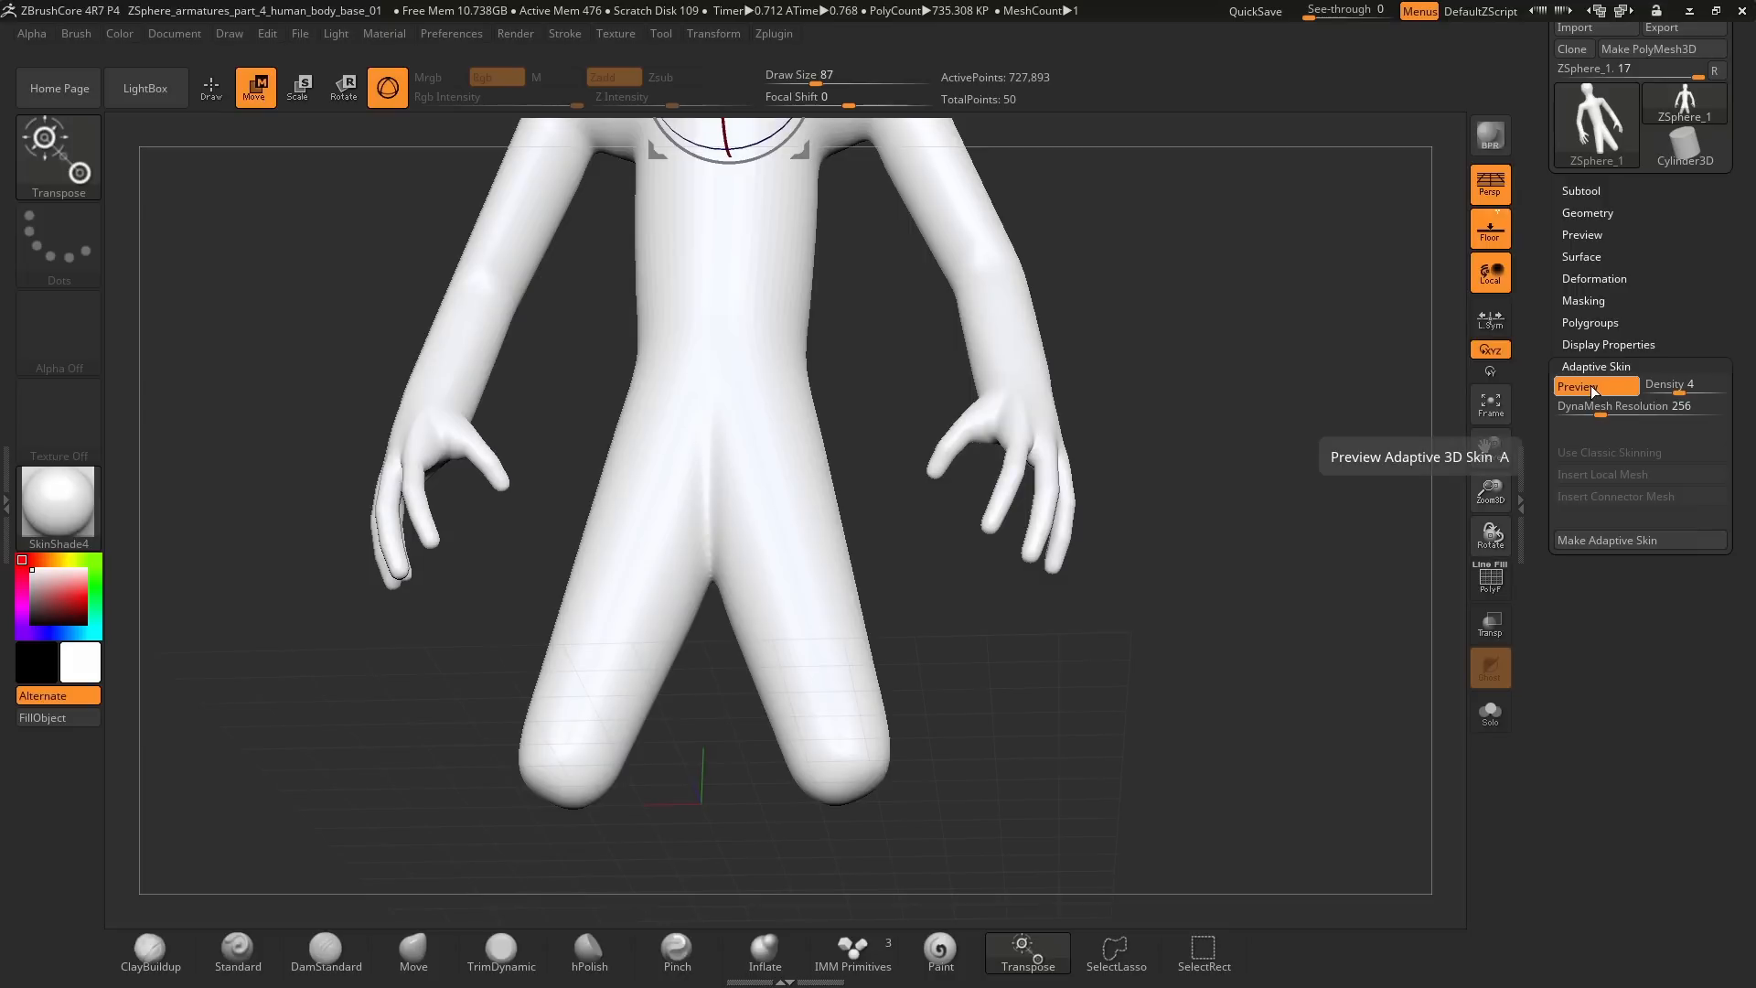
{"action": "key", "text": "a"}
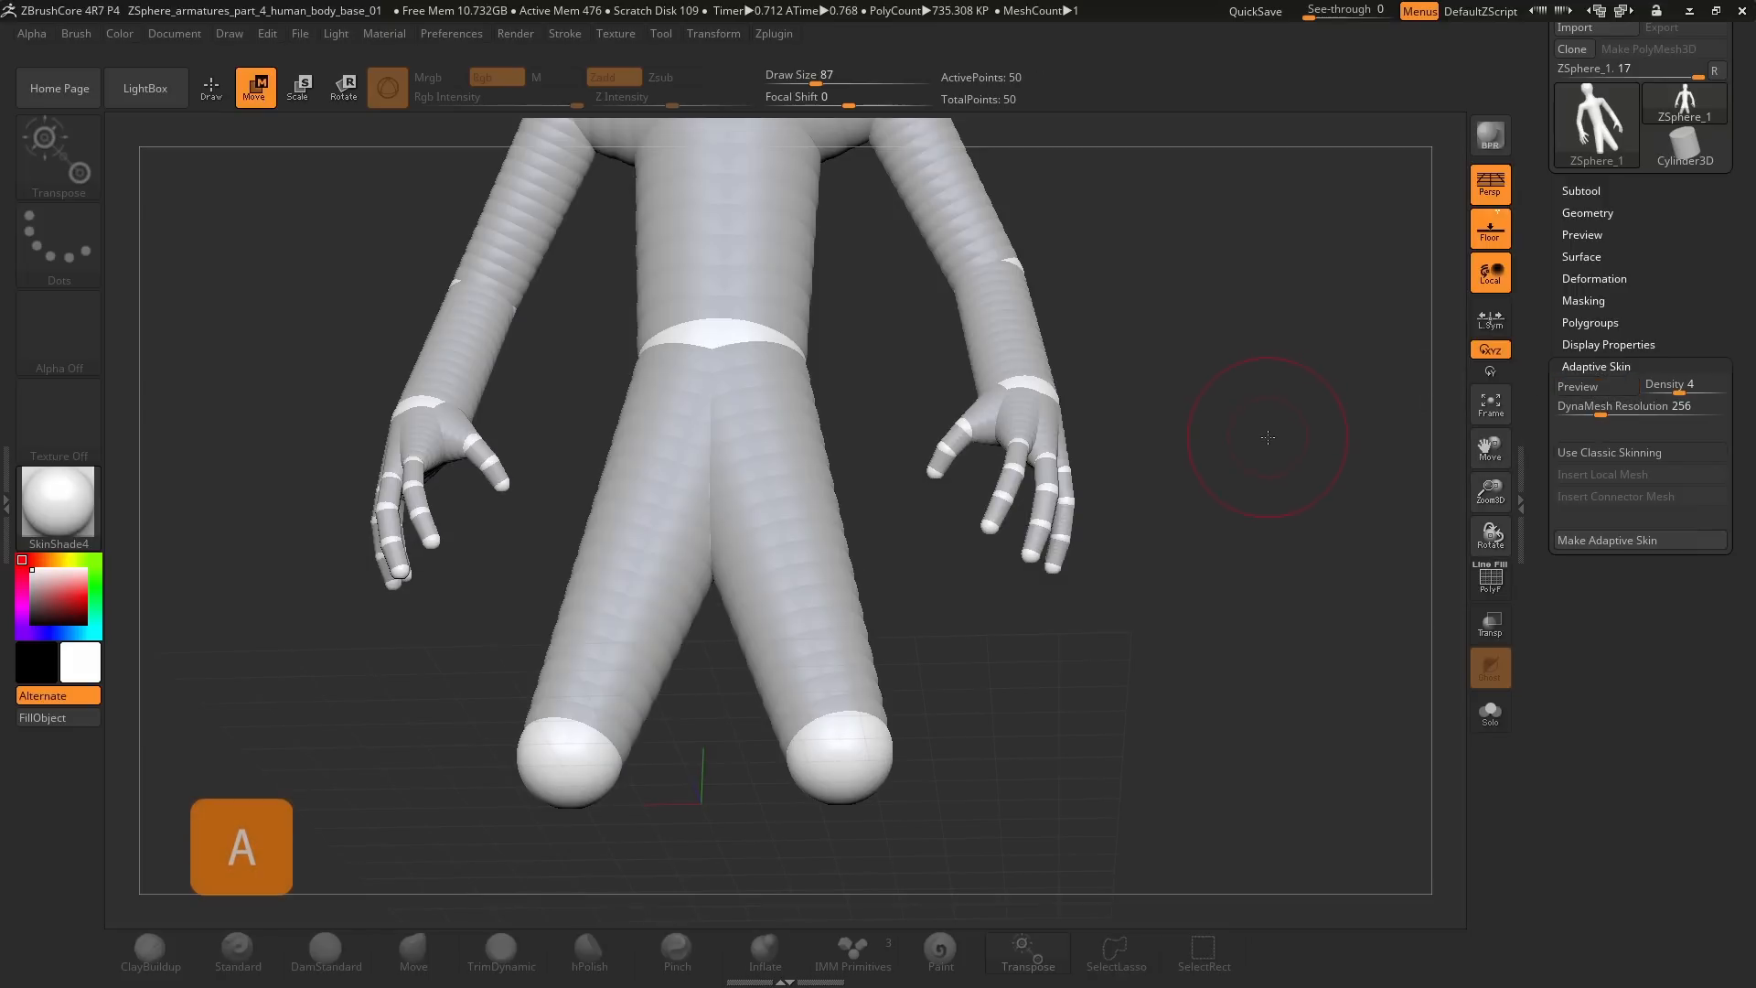
{"action": "key", "text": "a"}
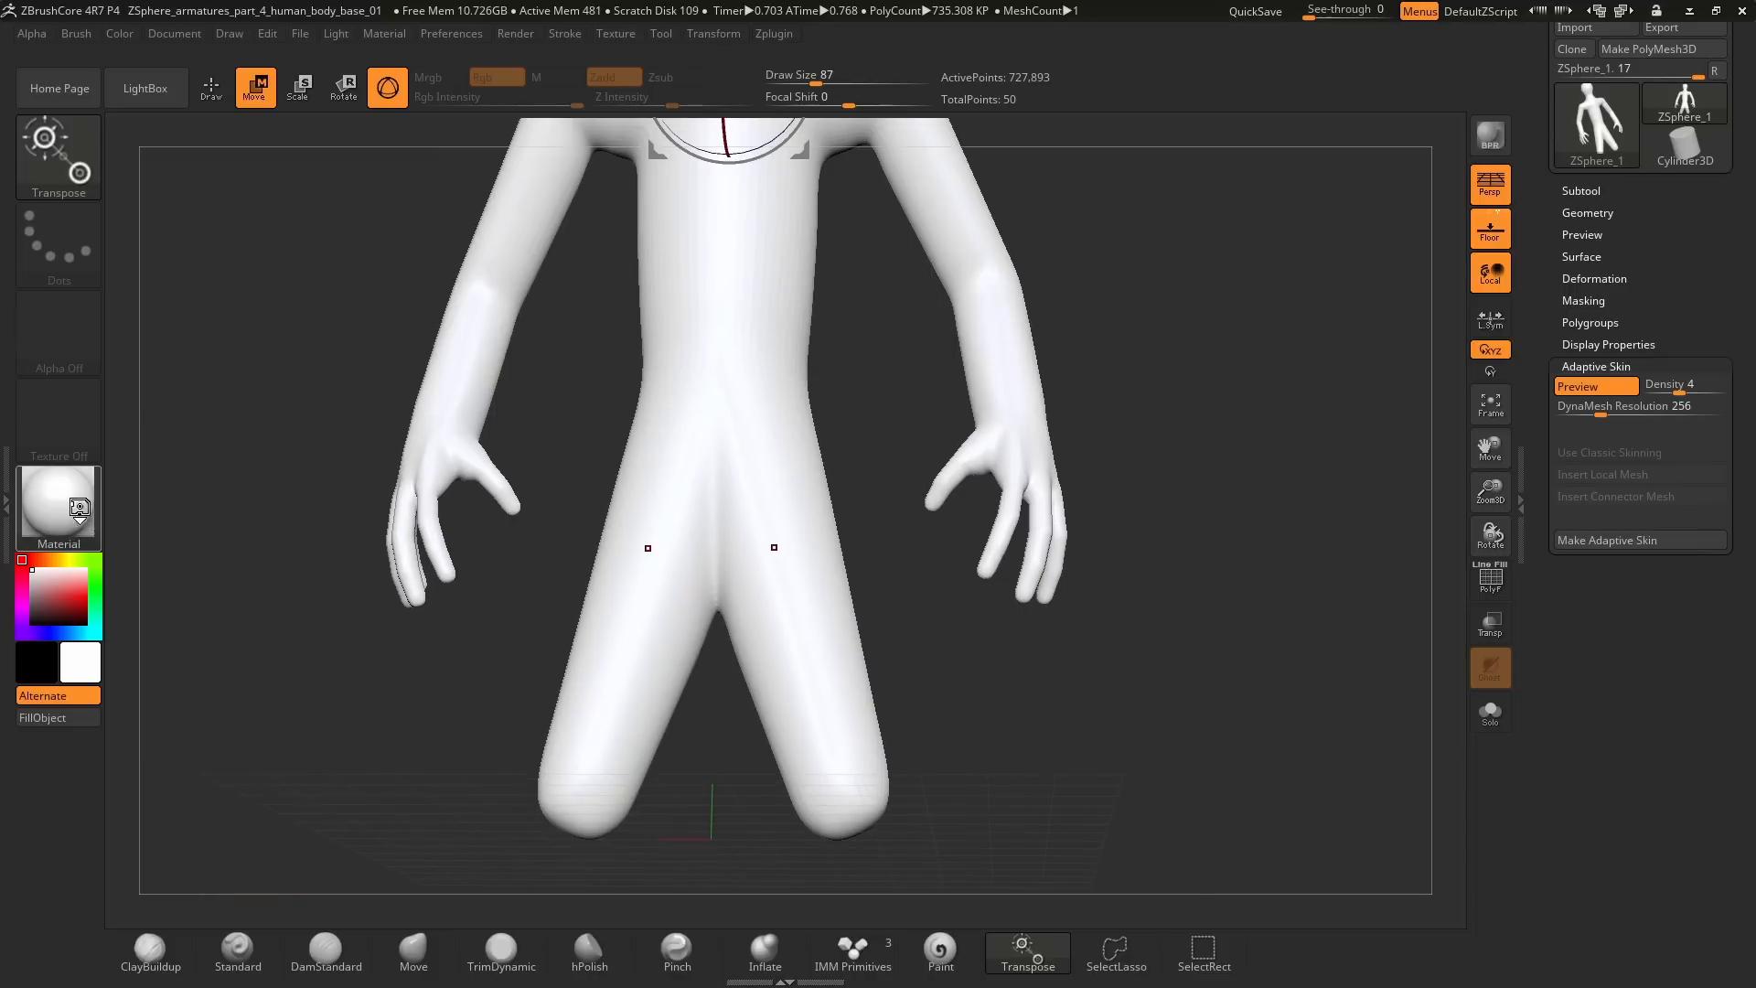
{"action": "left_click", "coordinate": [79, 508]}
{"action": "left_click", "coordinate": [432, 514]}
Step: Toggle between skin preview and ZSpheres while orbiting the legs, torso and arms
{"action": "left_click_drag", "start_coordinate": [961, 521], "coordinate": [873, 521]}
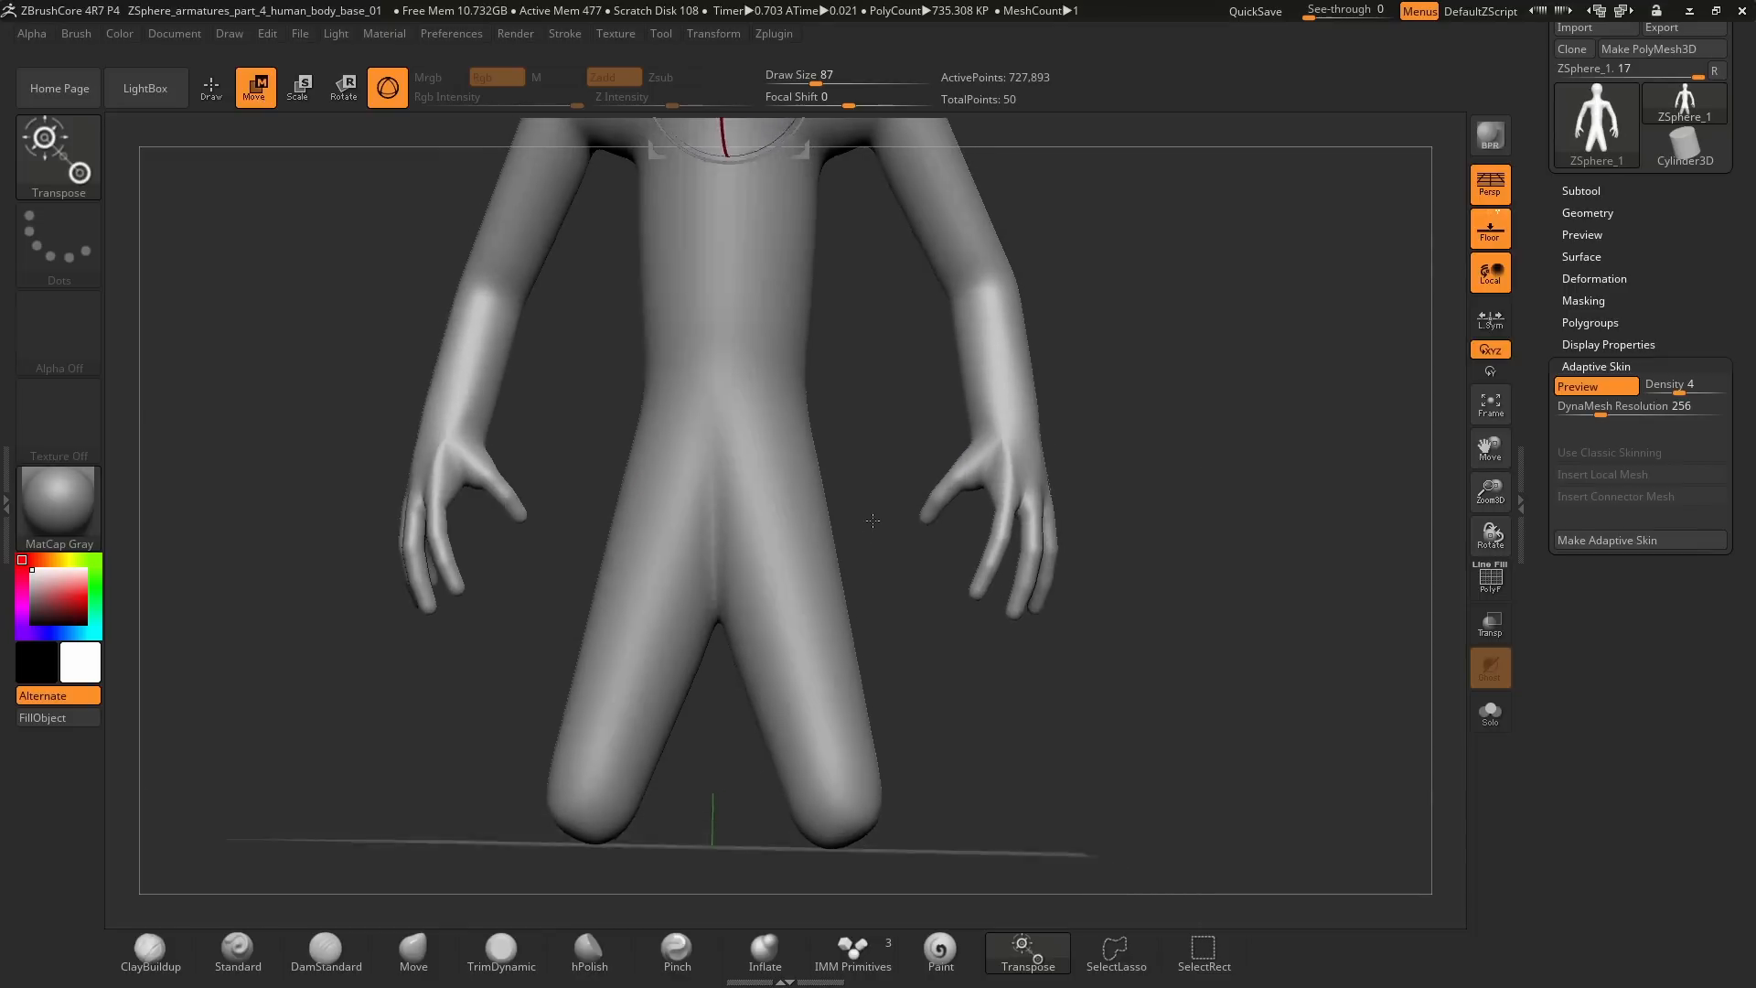
{"action": "right_click_drag", "start_coordinate": [873, 520], "coordinate": [931, 525], "text": "ctrl"}
{"action": "key", "text": "a"}
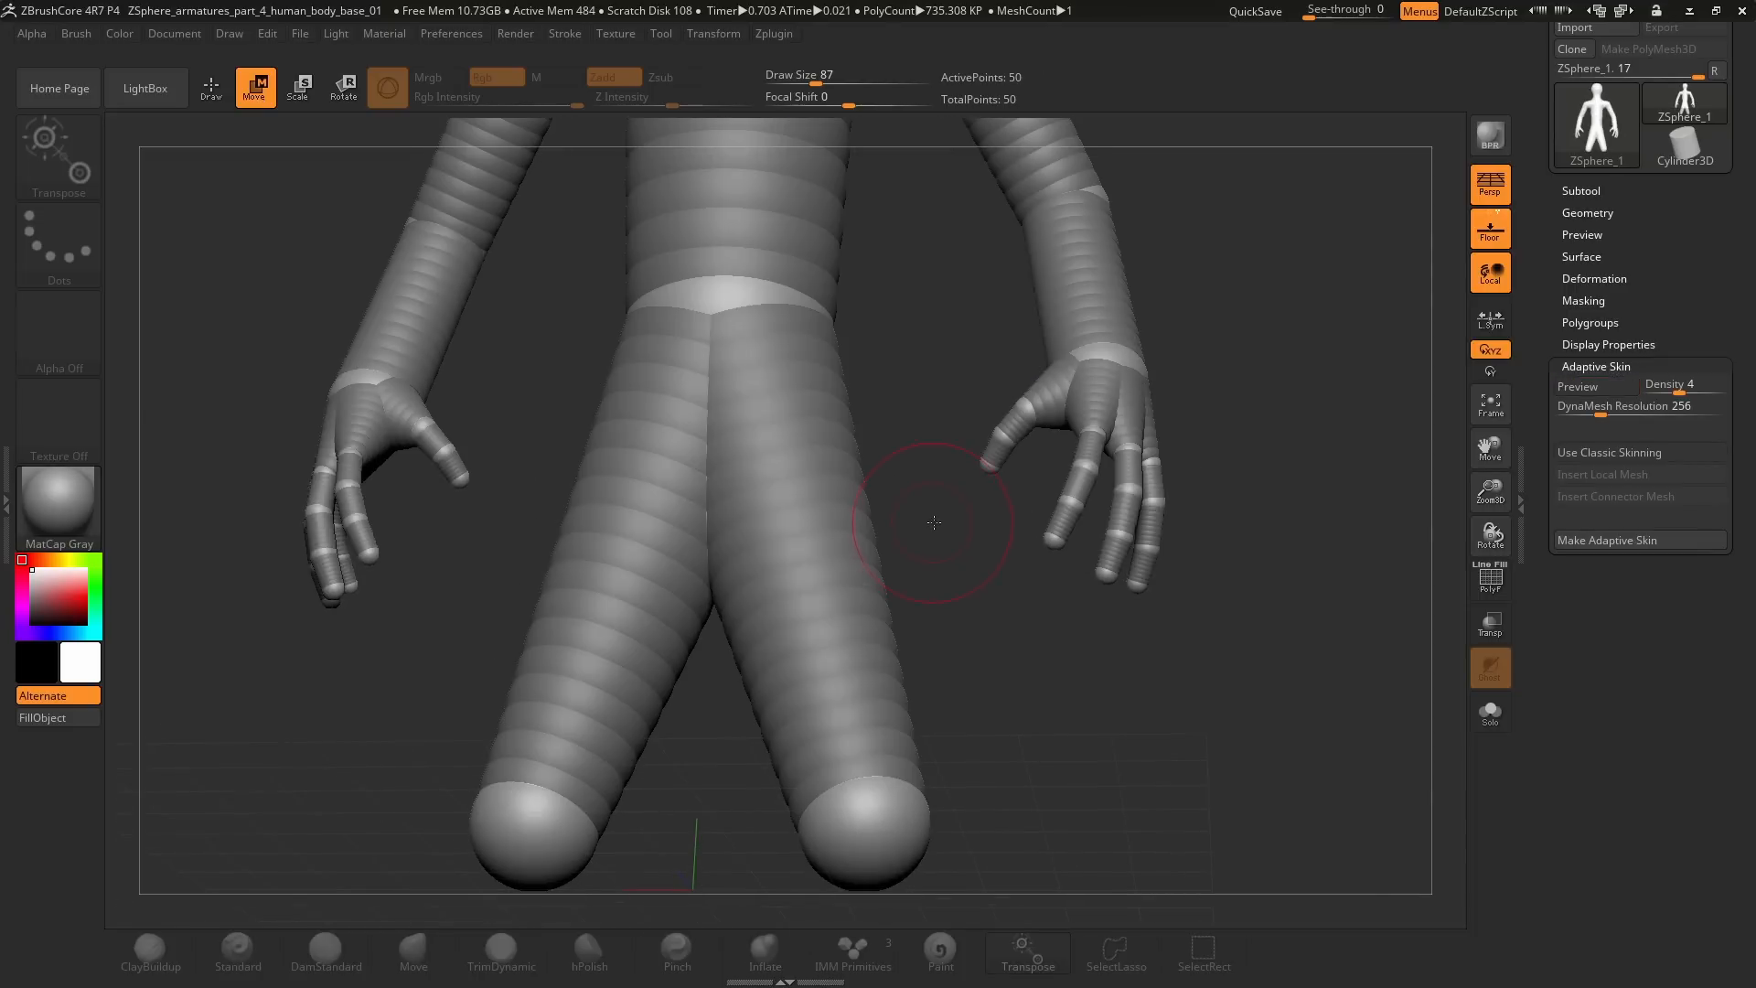
{"action": "key", "text": "a"}
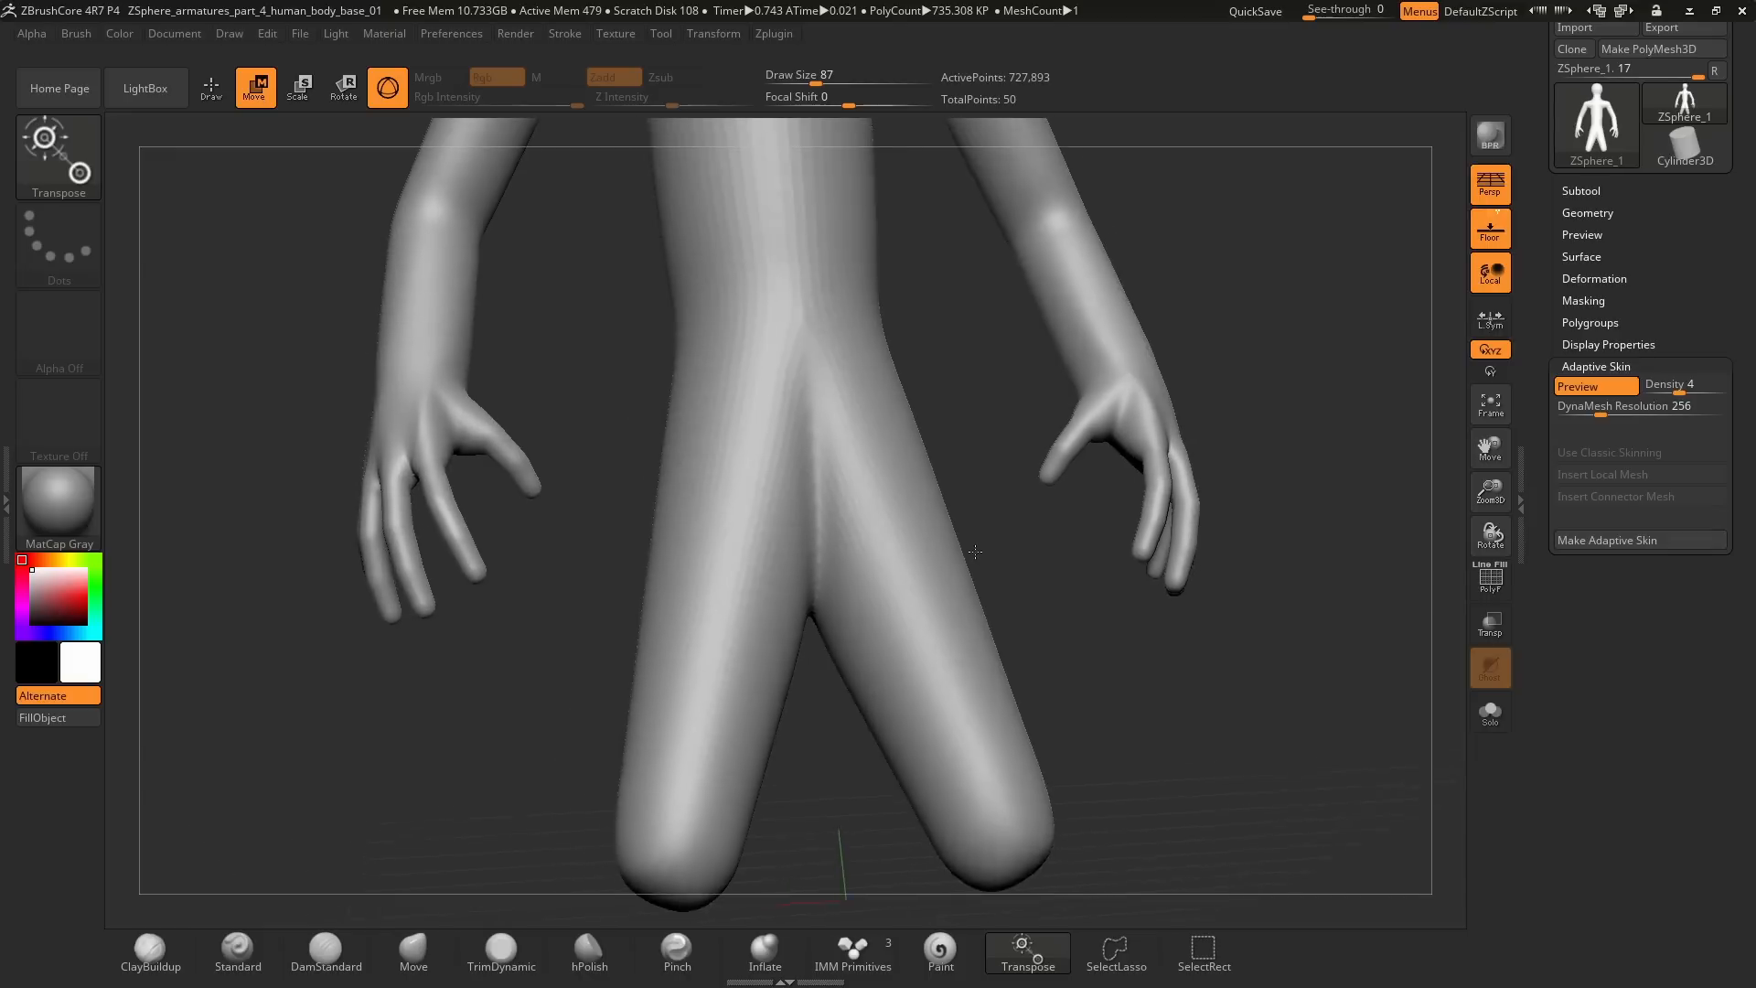
{"action": "mouse_move", "coordinate": [954, 554]}
{"action": "right_mouse_down", "text": "ctrl"}
{"action": "mouse_move", "coordinate": [804, 333]}
{"action": "mouse_move", "coordinate": [823, 434]}
{"action": "mouse_move", "coordinate": [938, 499]}
{"action": "right_mouse_up", "text": "ctrl"}
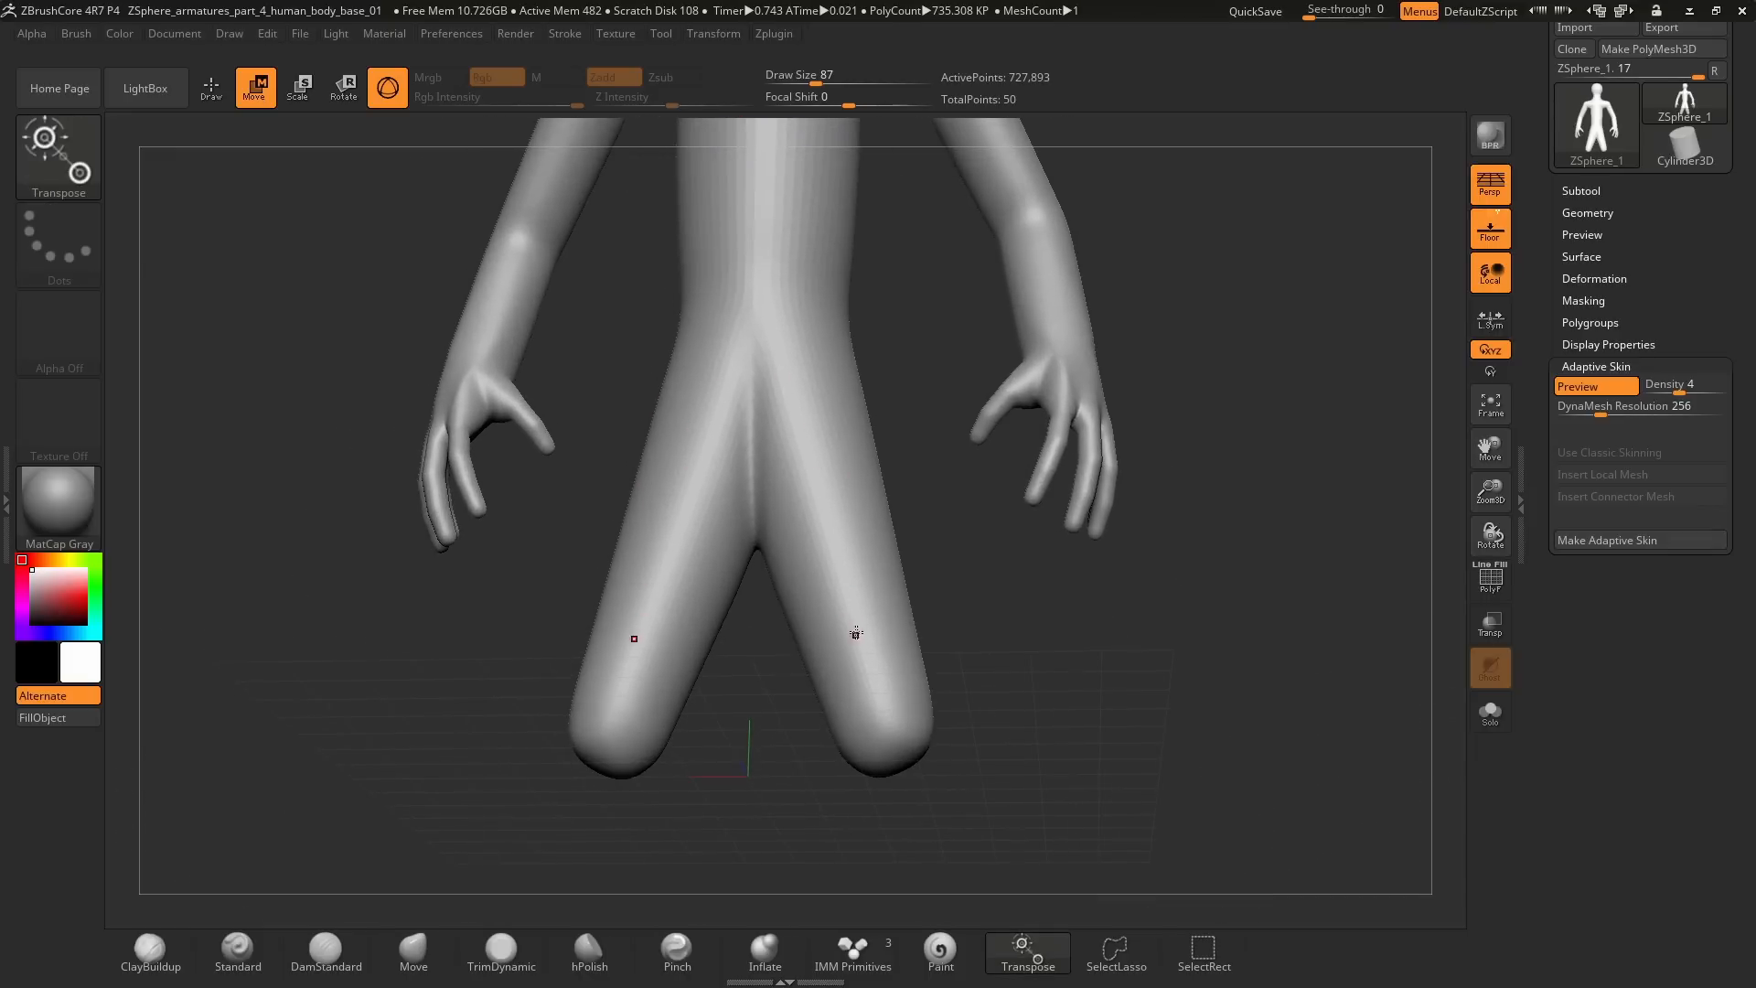
{"action": "key", "text": "a"}
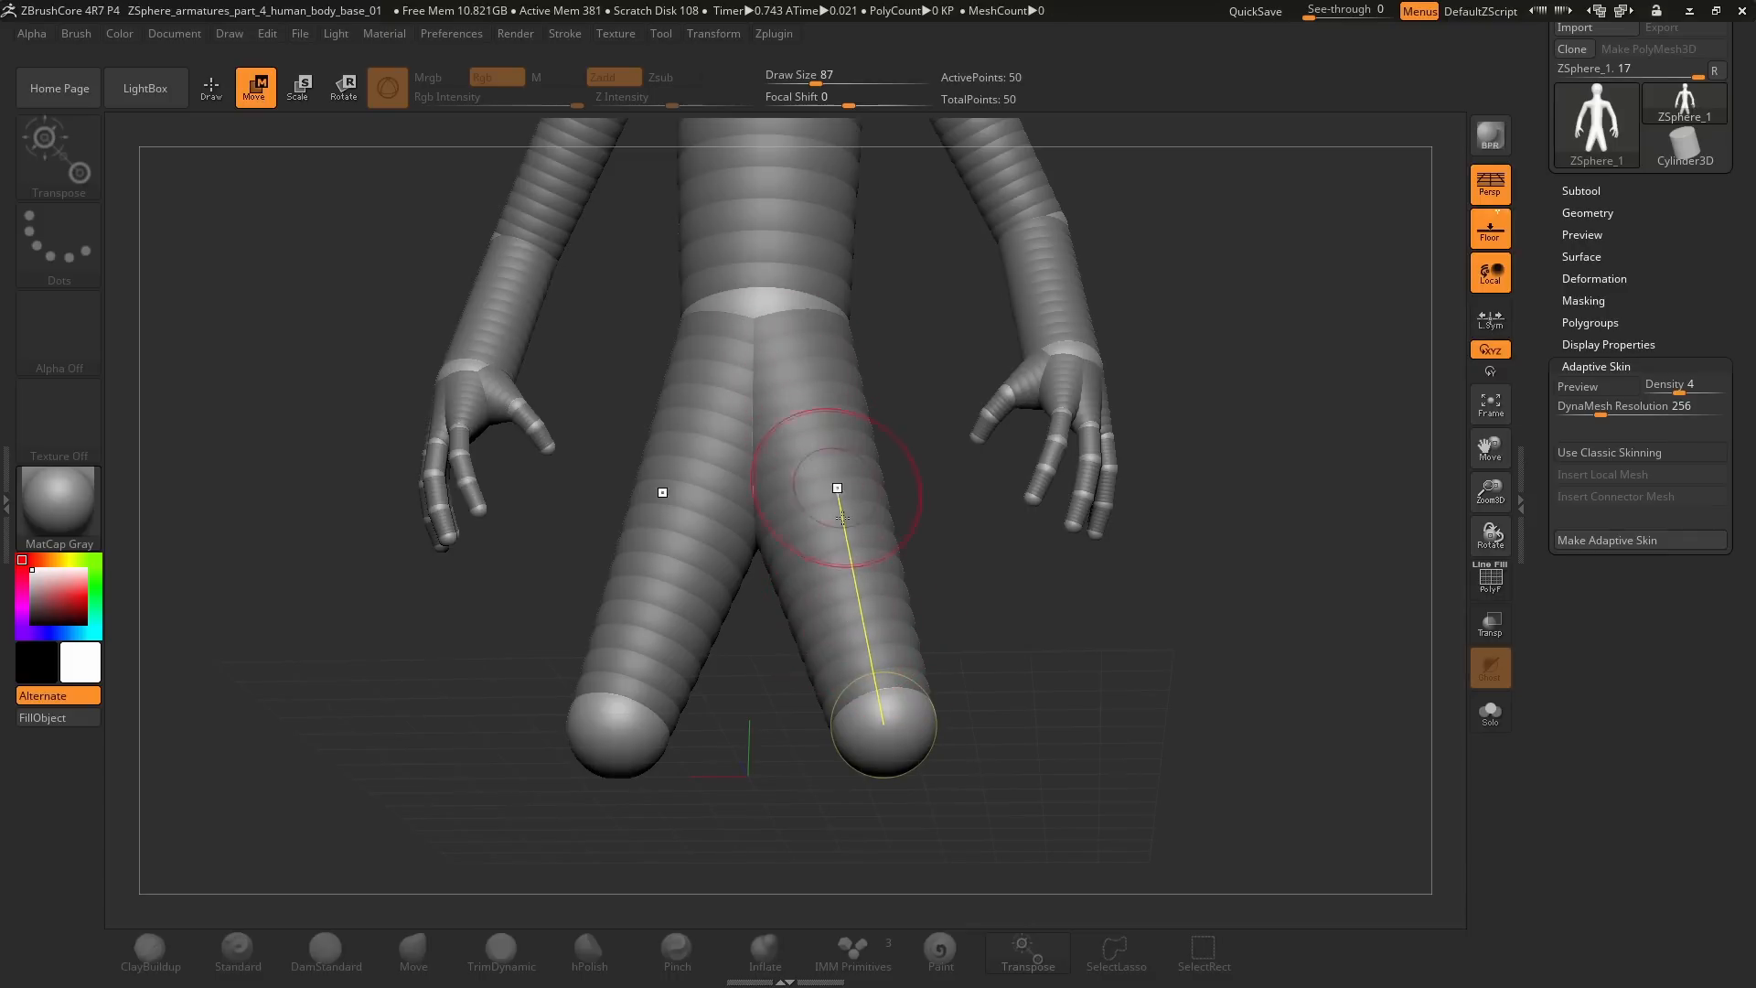
{"action": "key", "text": "a"}
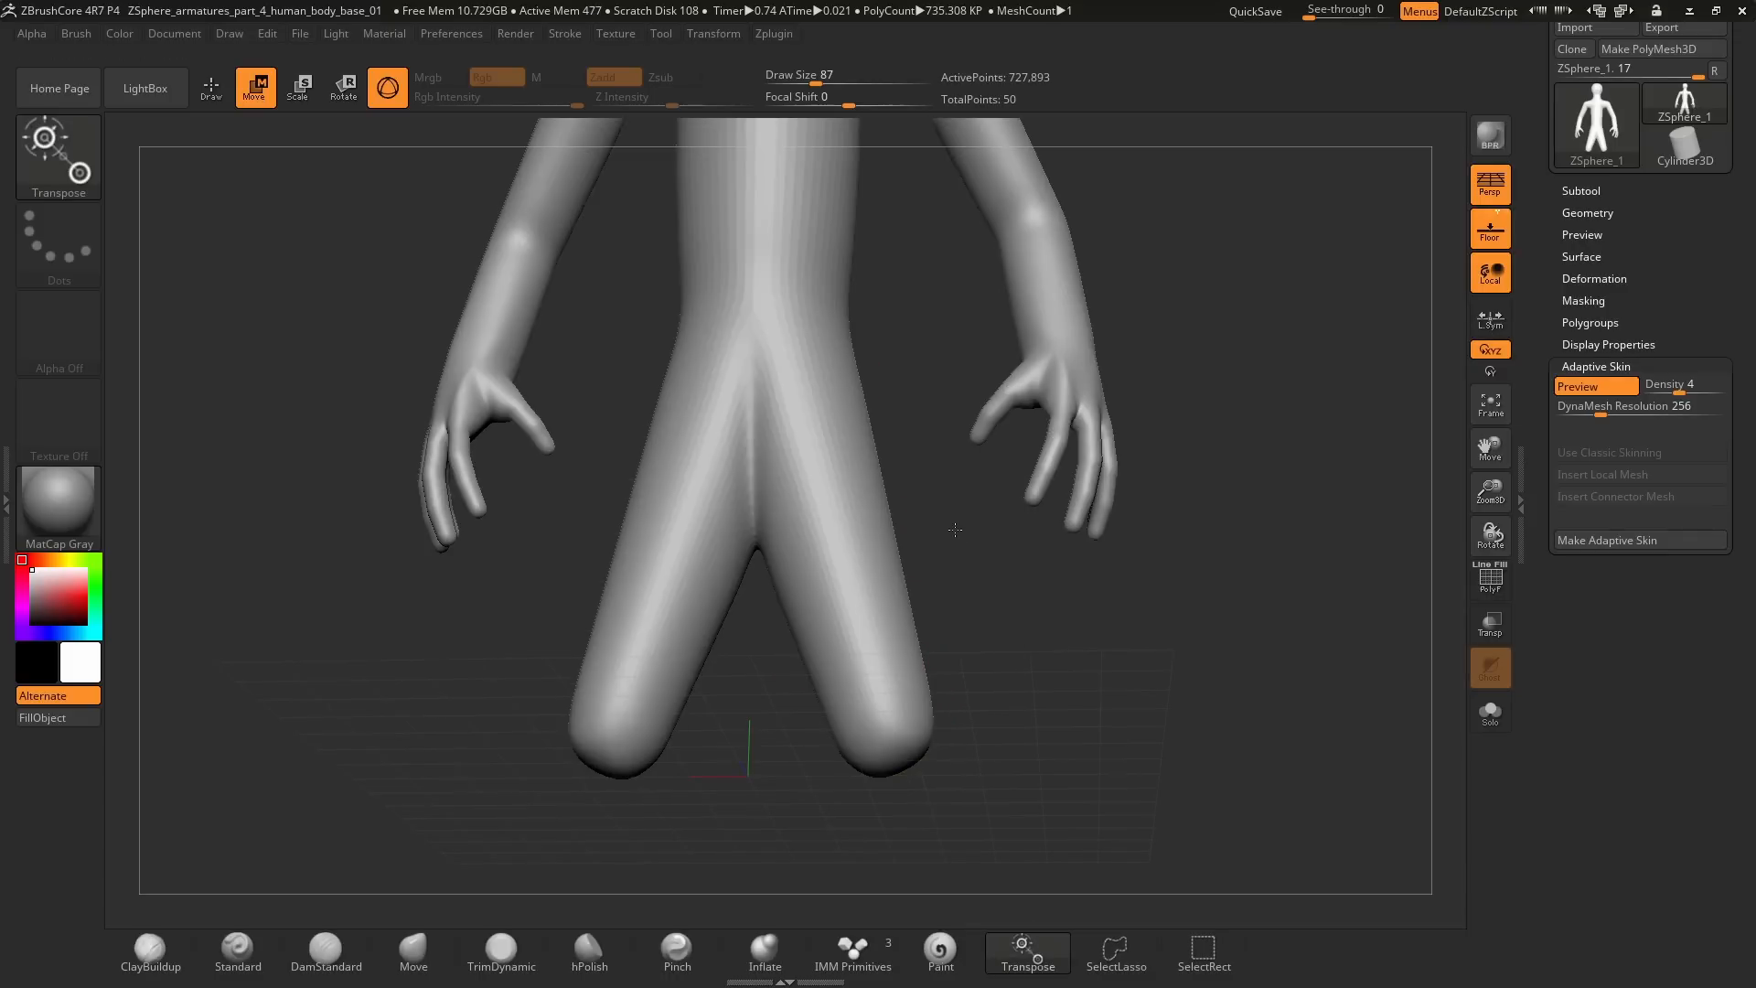
{"action": "left_click_drag", "start_coordinate": [956, 531], "coordinate": [854, 482]}
{"action": "mouse_move", "coordinate": [854, 482]}
{"action": "right_mouse_down"}
{"action": "mouse_move", "coordinate": [893, 492]}
{"action": "mouse_move", "coordinate": [800, 519]}
{"action": "right_mouse_up"}
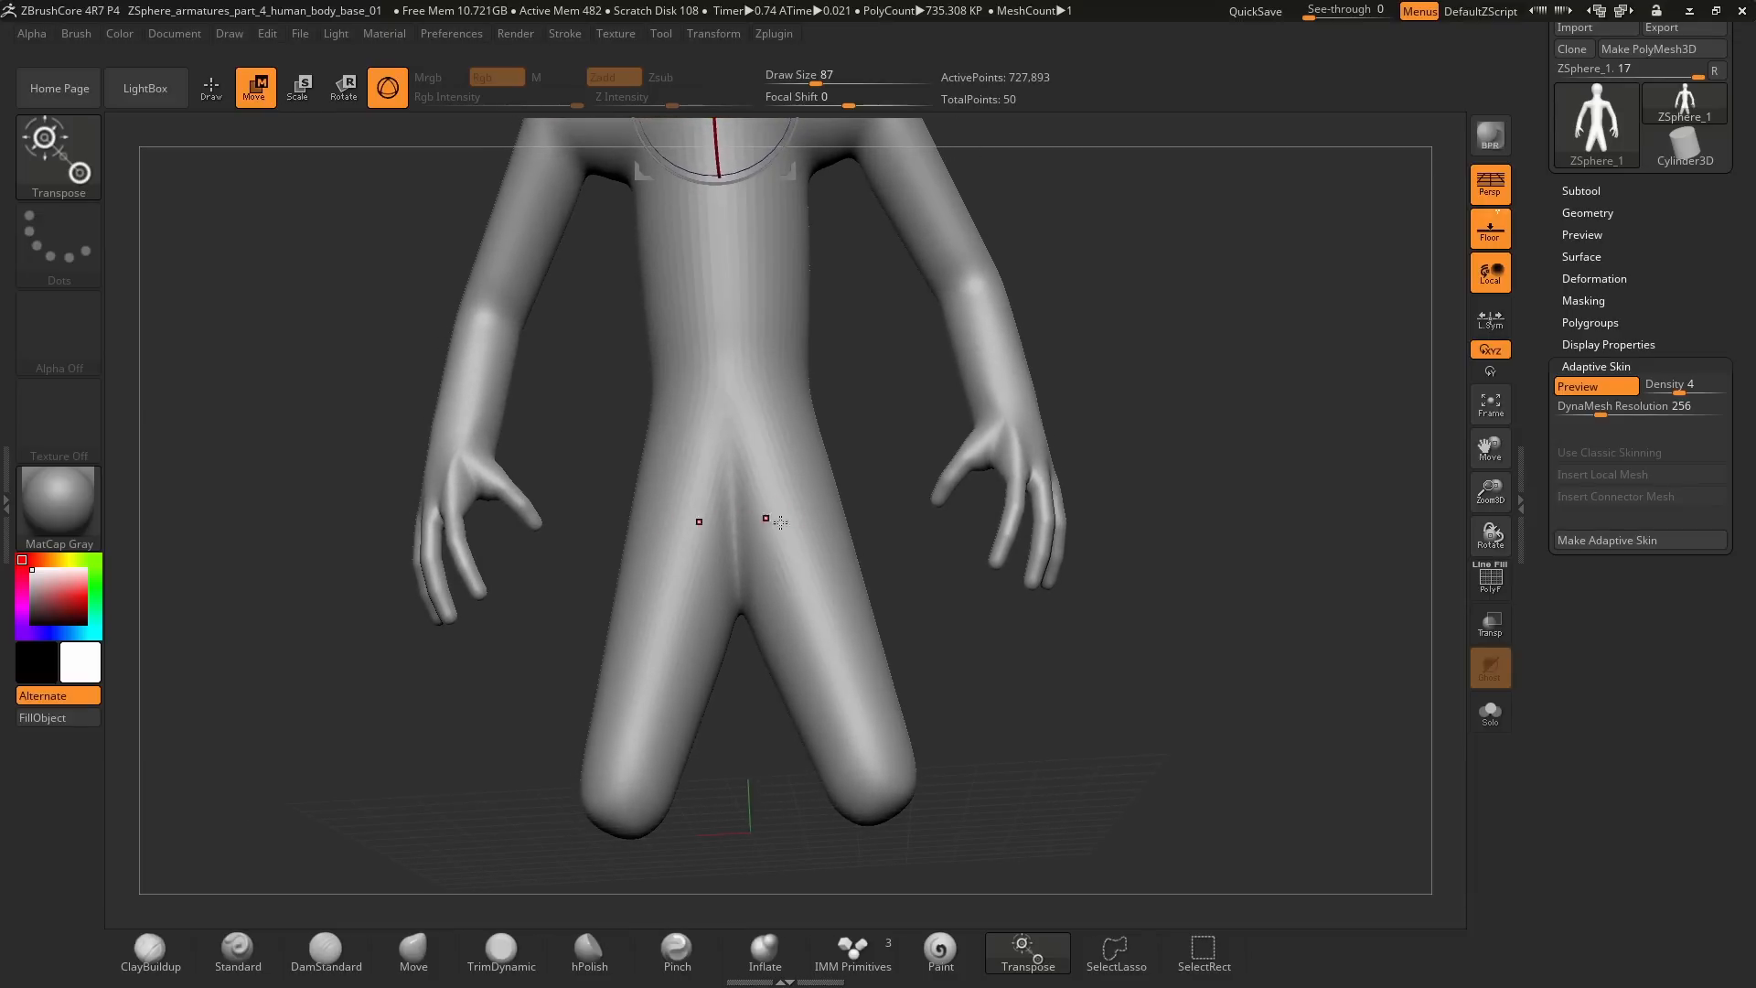
Step: Return to the ZSphere armature view and switch the material back to SkinShade4
{"action": "key", "text": "a"}
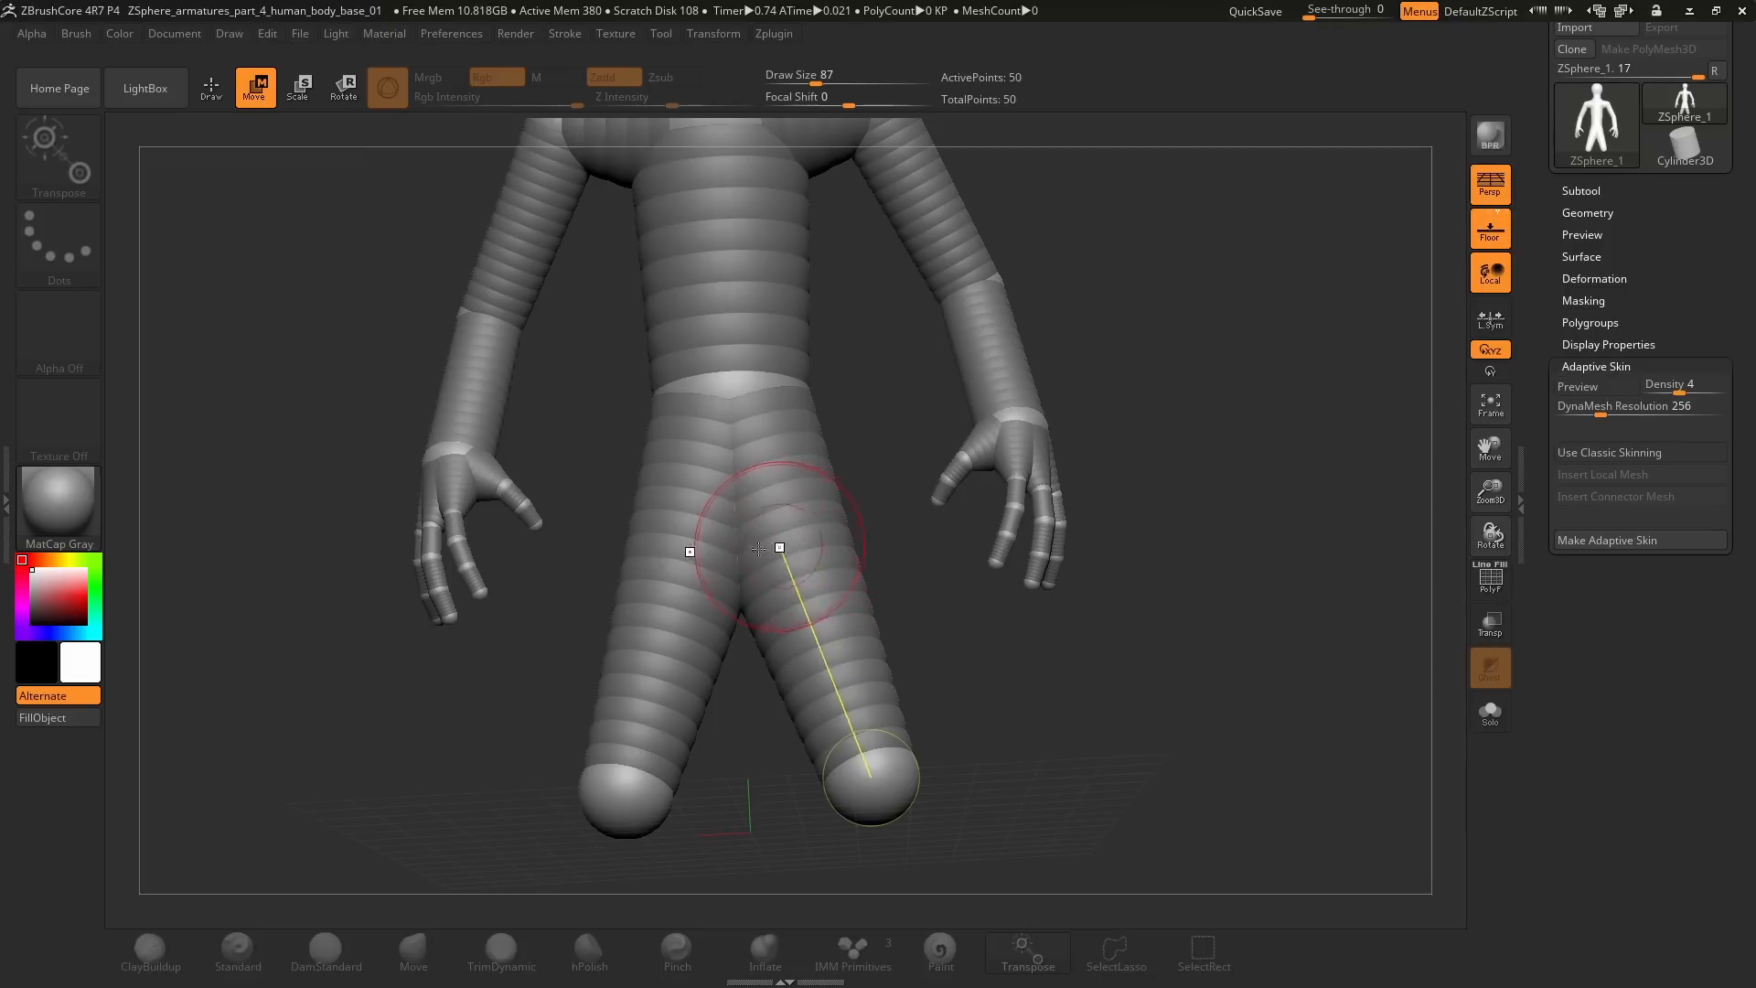
{"action": "left_click", "coordinate": [97, 503]}
{"action": "left_click", "coordinate": [609, 519]}
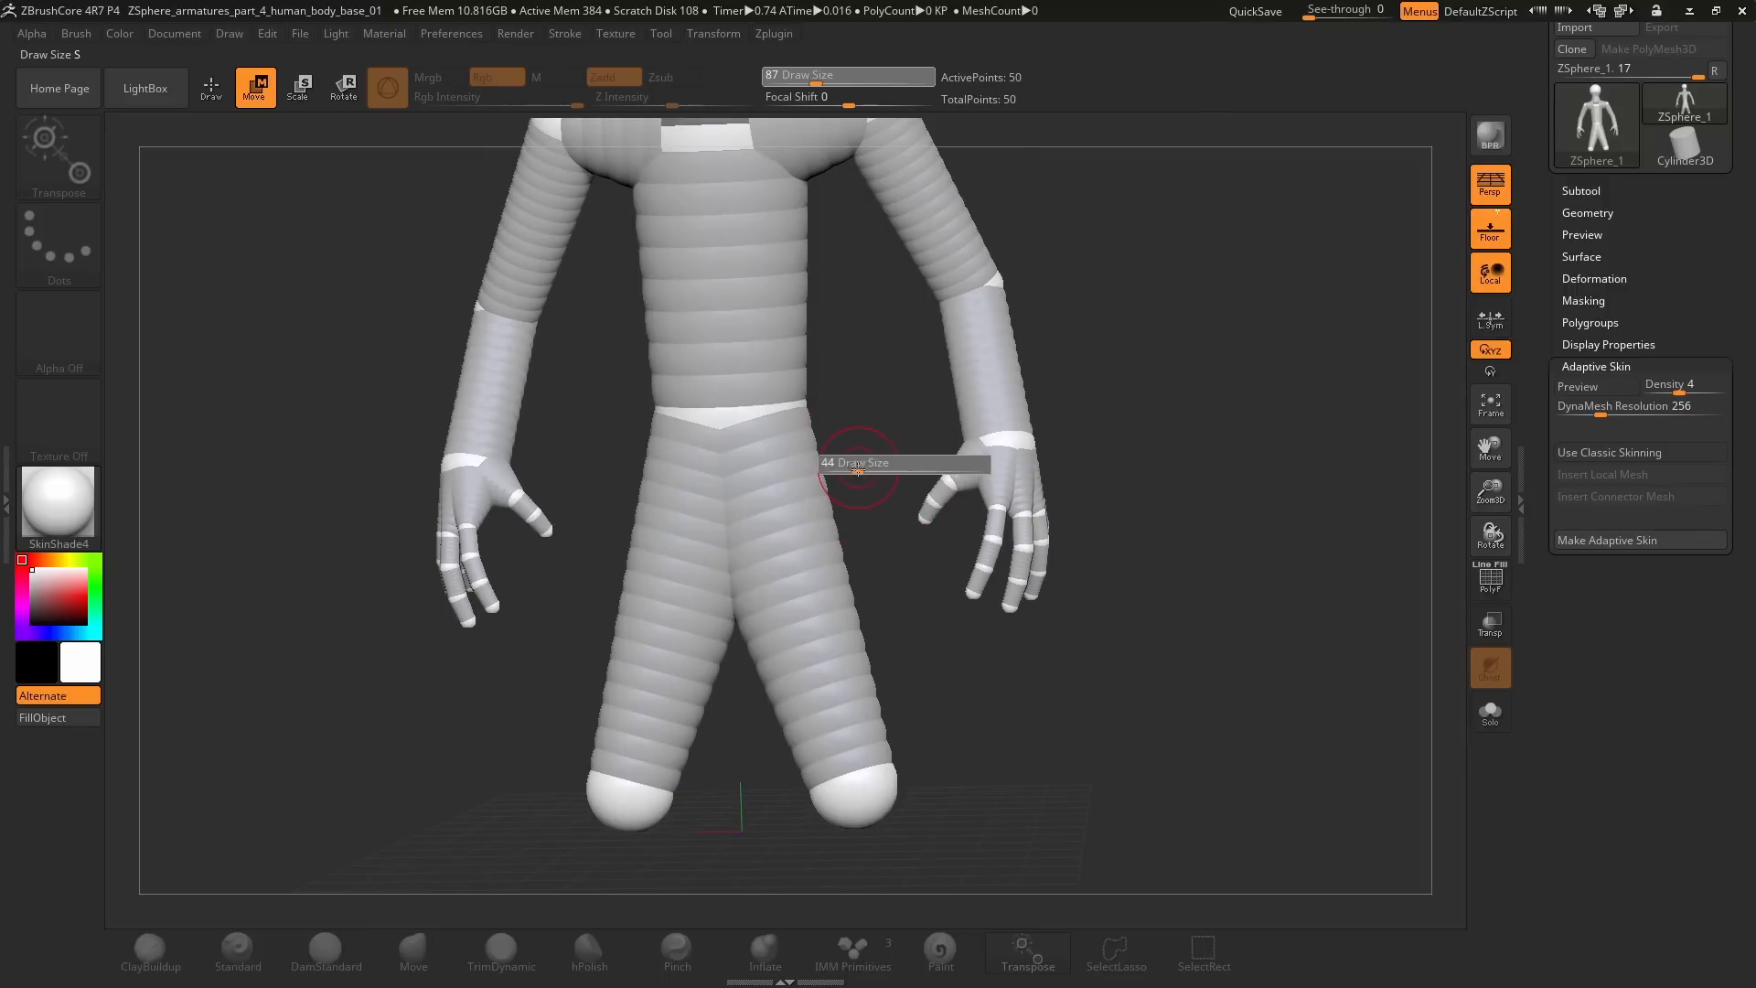
Step: Undo the legs and pelvis, draw new hip spheres and stretch fresh legs down to the canvas bottom
{"action": "key", "text": "ctrl+z"}
{"action": "key", "text": "ctrl+z"}
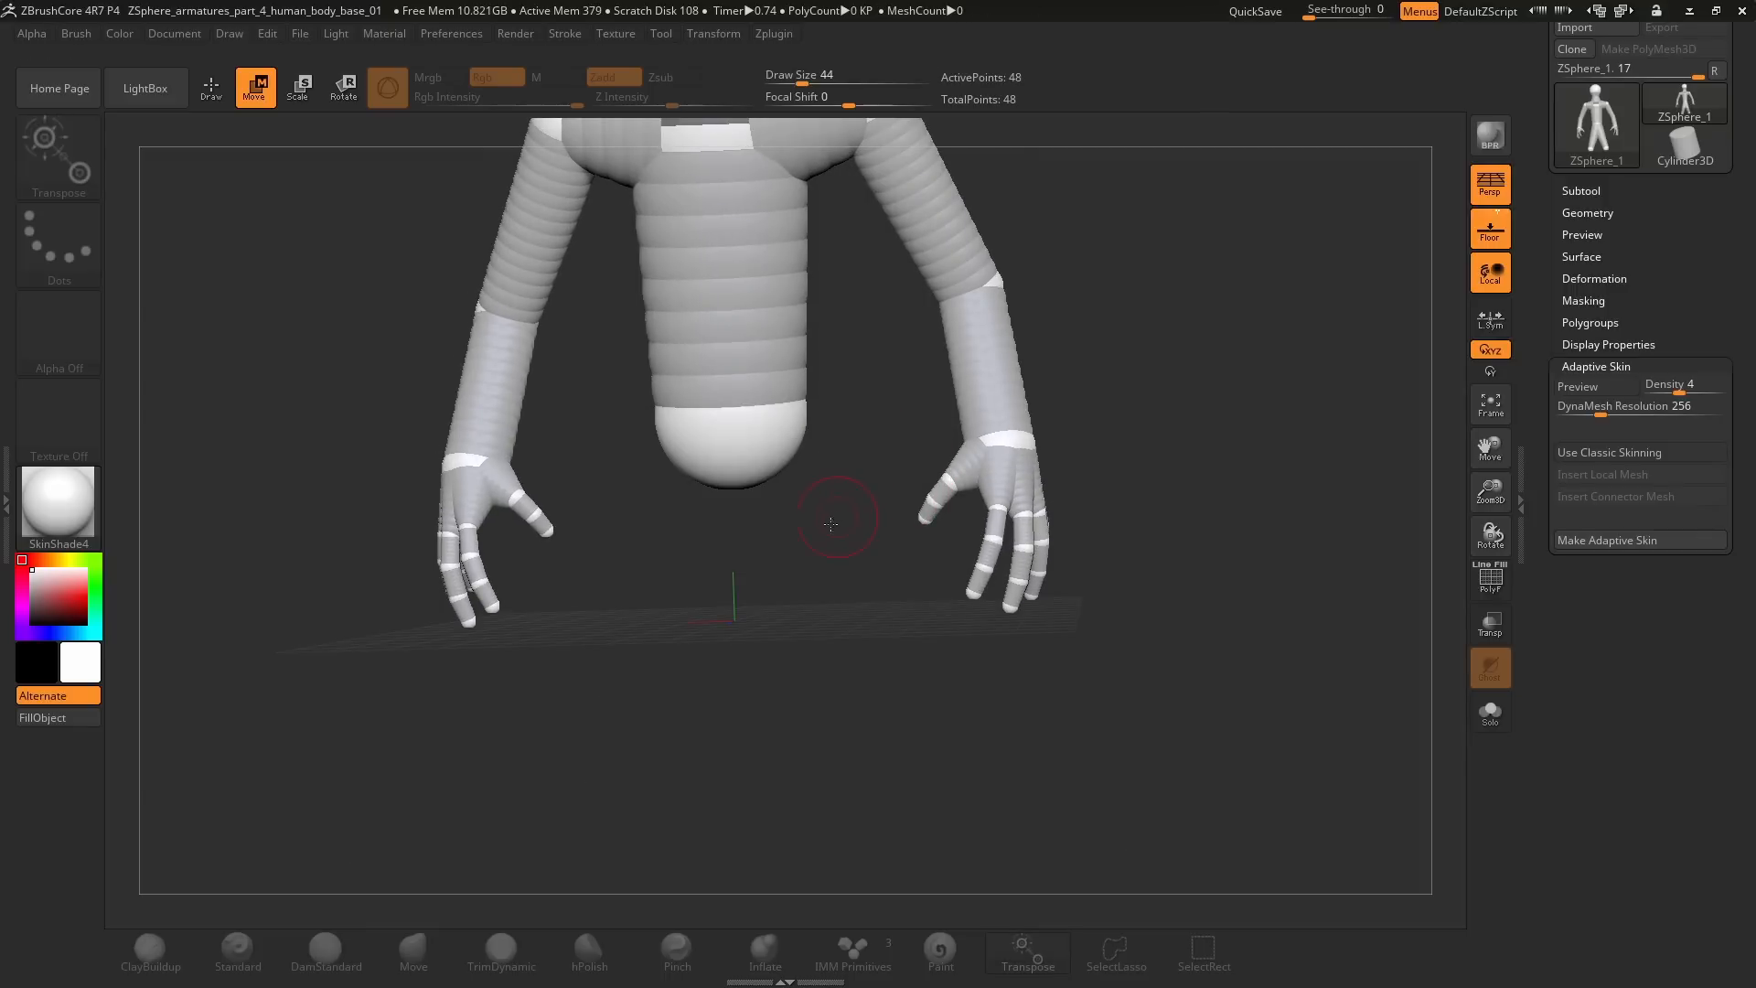
{"action": "key", "text": "q"}
{"action": "mouse_move", "coordinate": [805, 419]}
{"action": "left_mouse_down", "text": "alt"}
{"action": "mouse_move", "coordinate": [840, 686]}
{"action": "mouse_move", "coordinate": [924, 741]}
{"action": "mouse_move", "coordinate": [922, 686]}
{"action": "left_mouse_up", "text": "alt"}
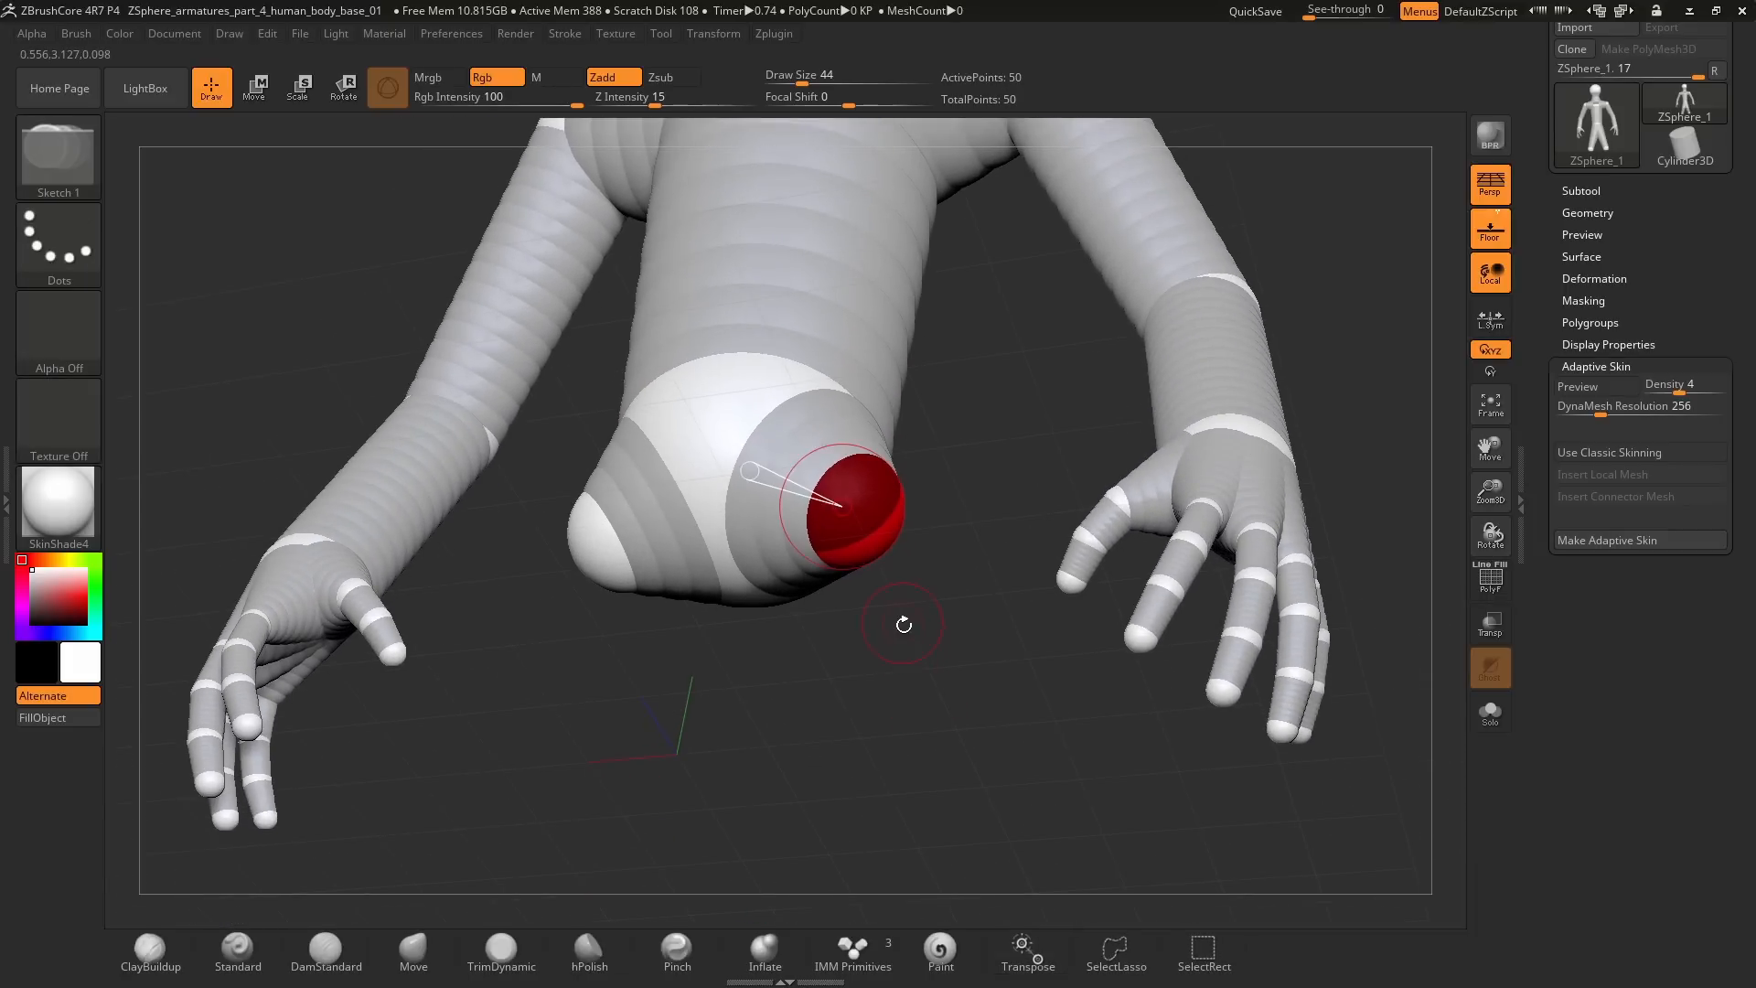
{"action": "left_click_drag", "start_coordinate": [904, 625], "coordinate": [606, 555]}
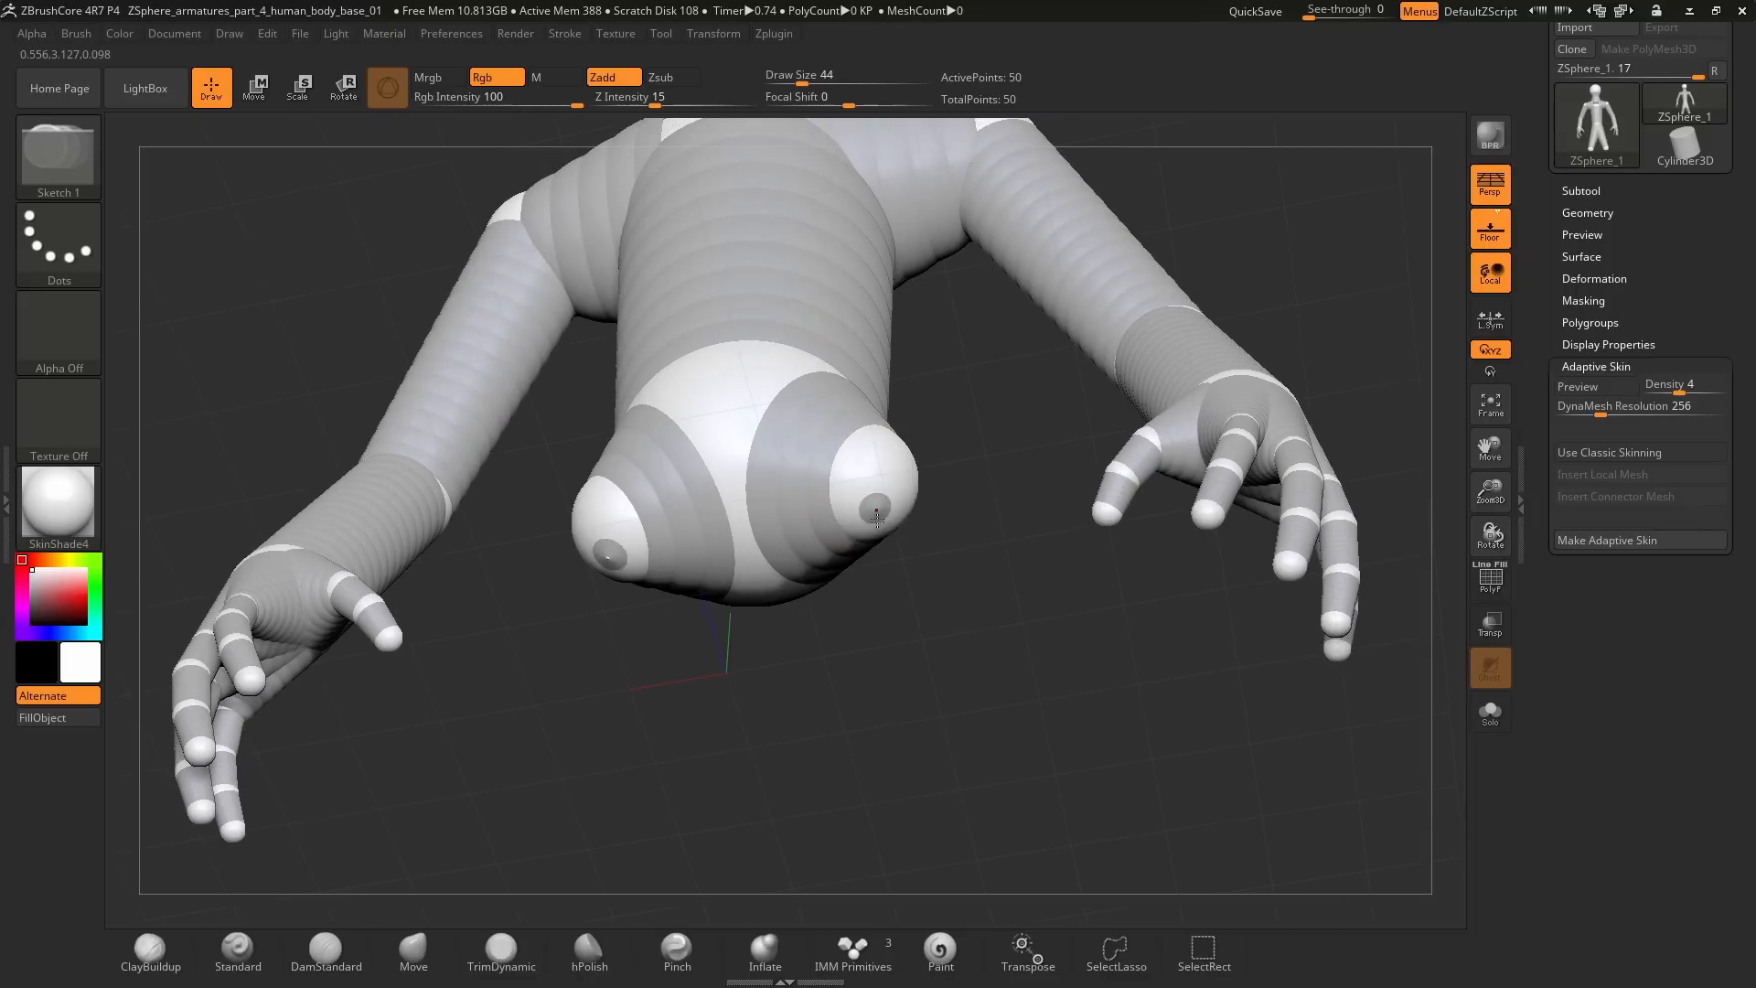
{"action": "left_click_drag", "start_coordinate": [888, 564], "coordinate": [901, 639], "text": "shift"}
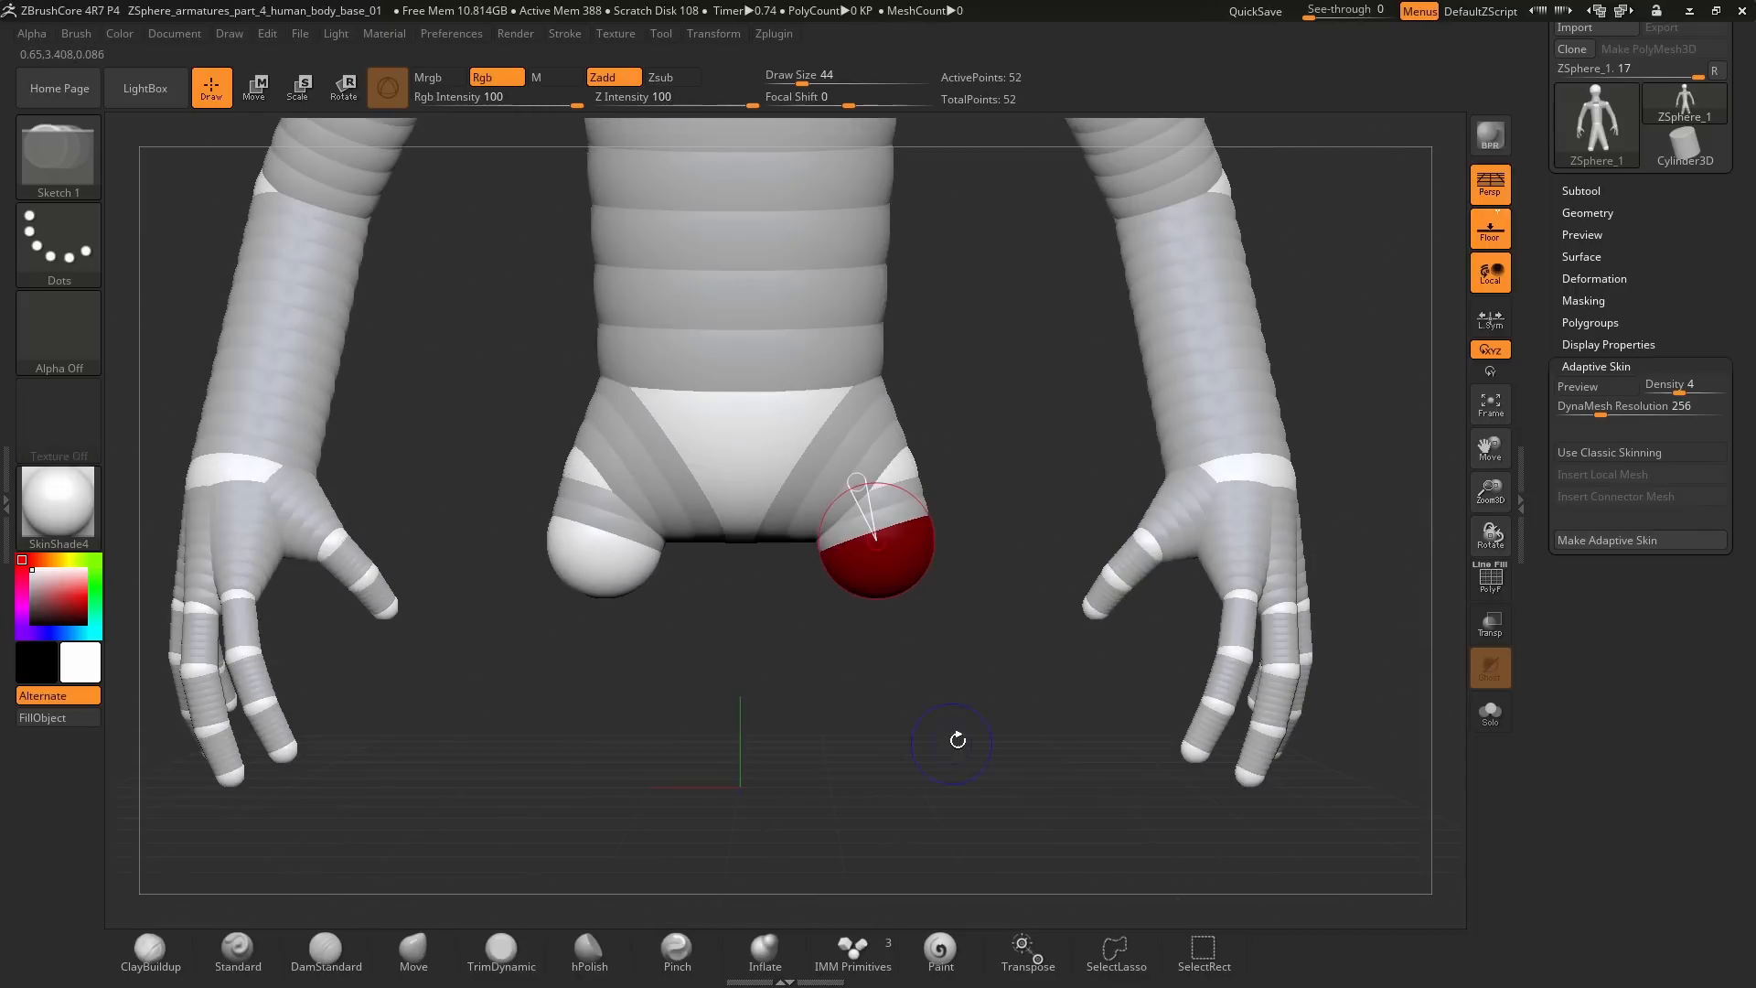
{"action": "key", "text": "w"}
{"action": "left_click_drag", "start_coordinate": [876, 547], "coordinate": [868, 930]}
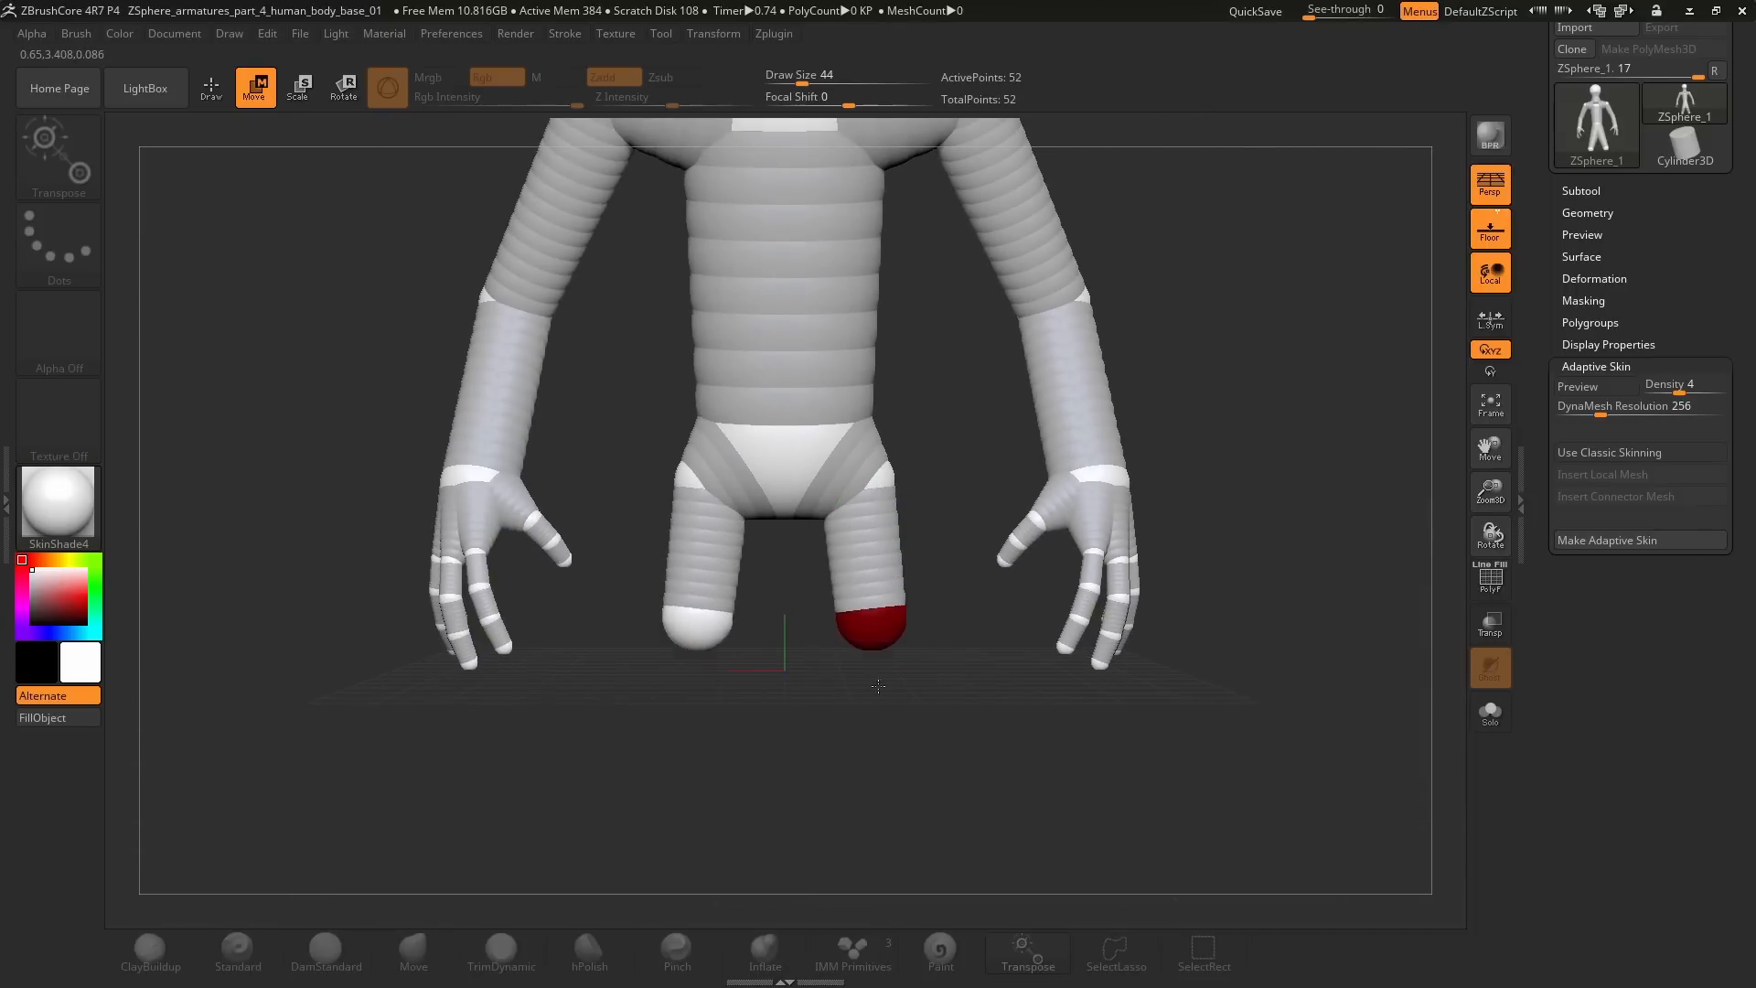
Step: Shorten the legs slightly, add knee joint spheres, raise the figure and focus on the legs
{"action": "left_click_drag", "start_coordinate": [992, 736], "coordinate": [930, 694], "text": "alt"}
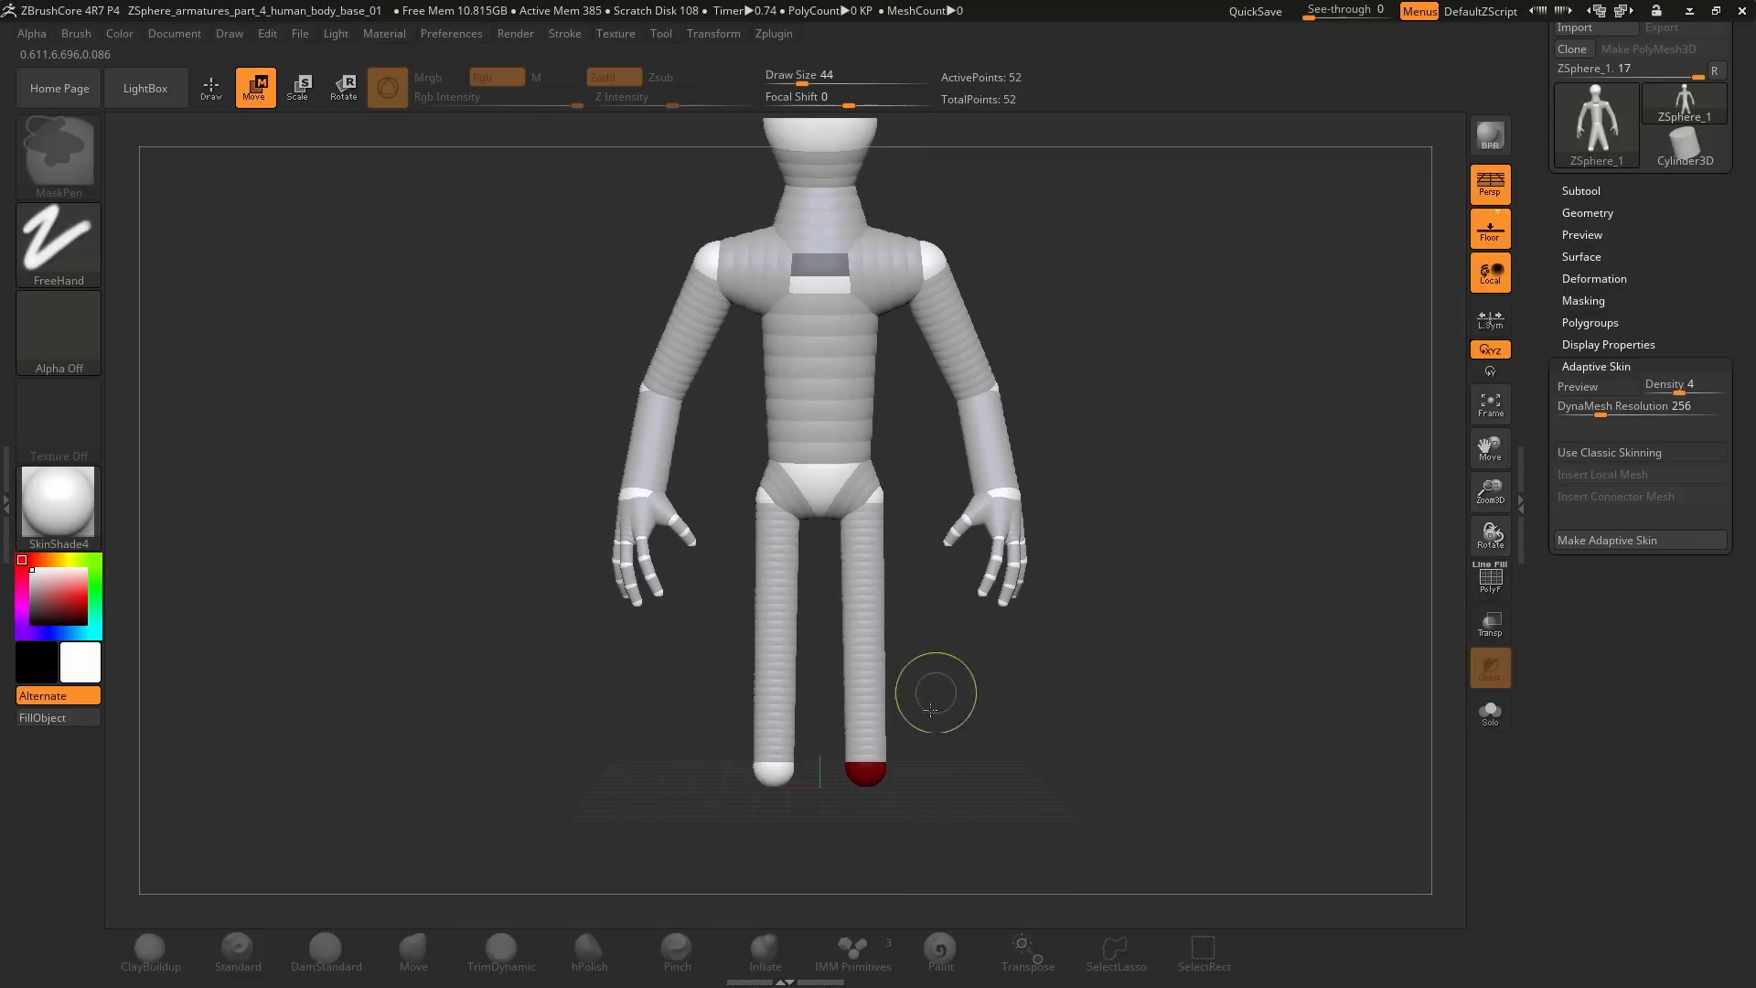
{"action": "left_click_drag", "start_coordinate": [873, 906], "coordinate": [874, 892]}
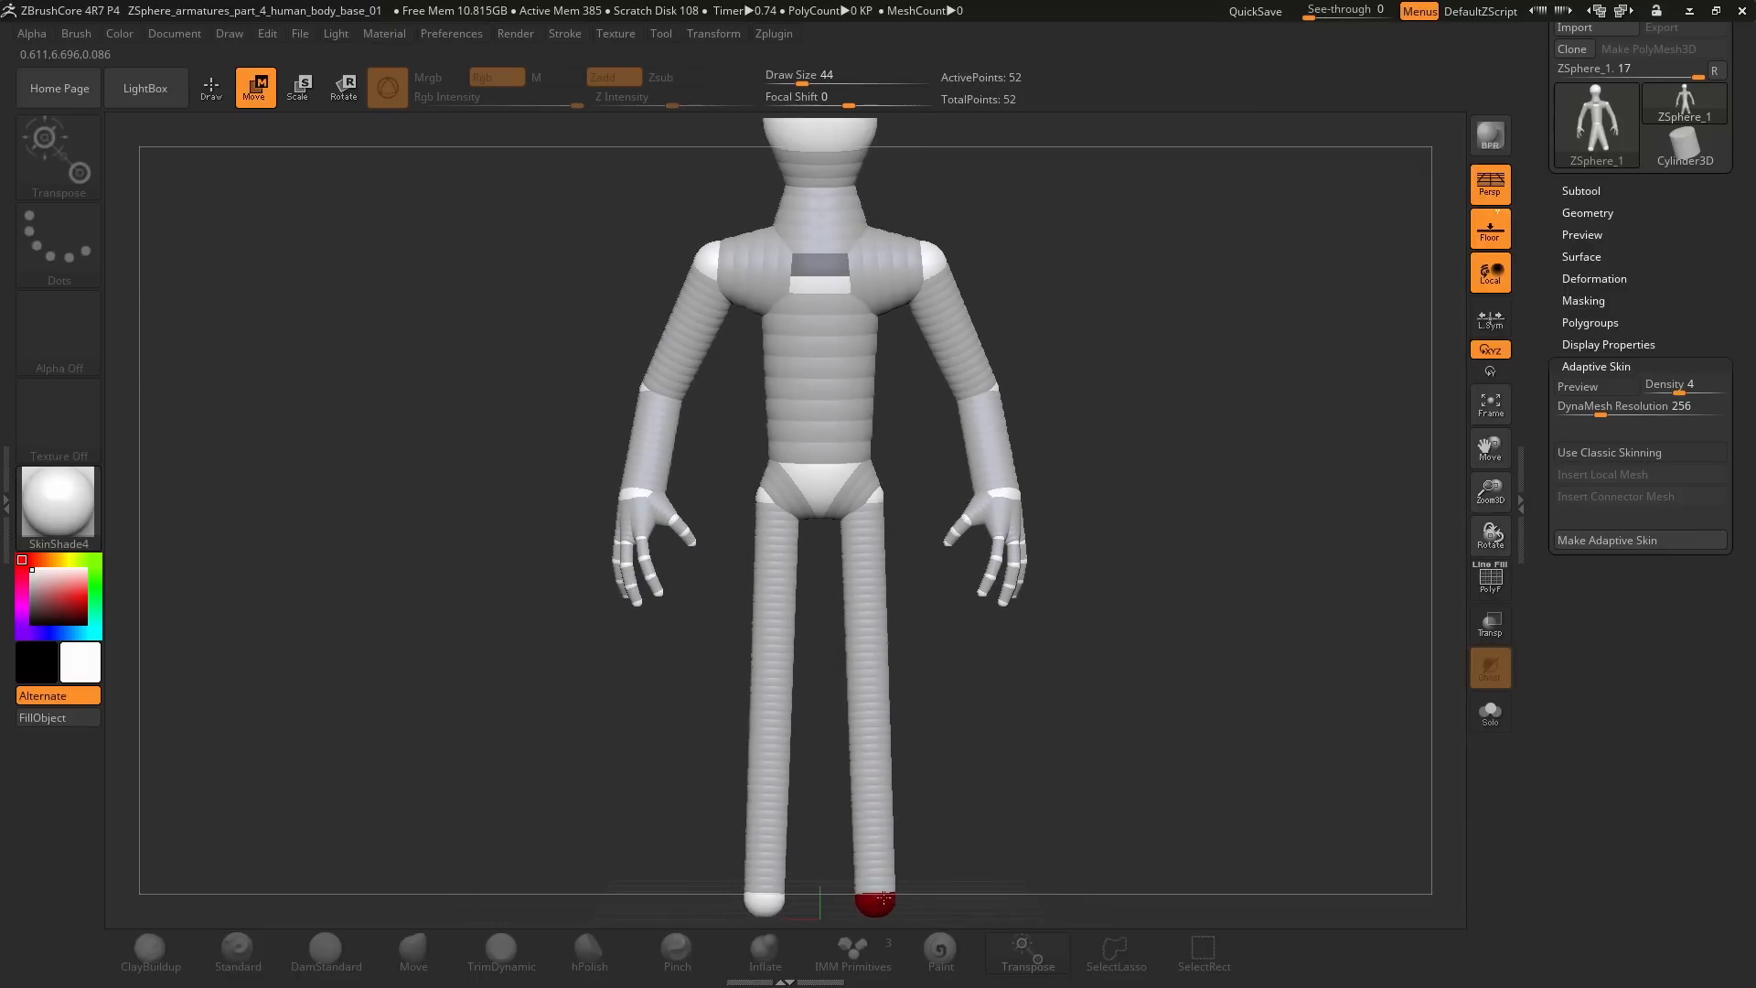
{"action": "key", "text": "q"}
{"action": "left_click_drag", "start_coordinate": [967, 685], "coordinate": [1011, 674]}
{"action": "key", "text": "w"}
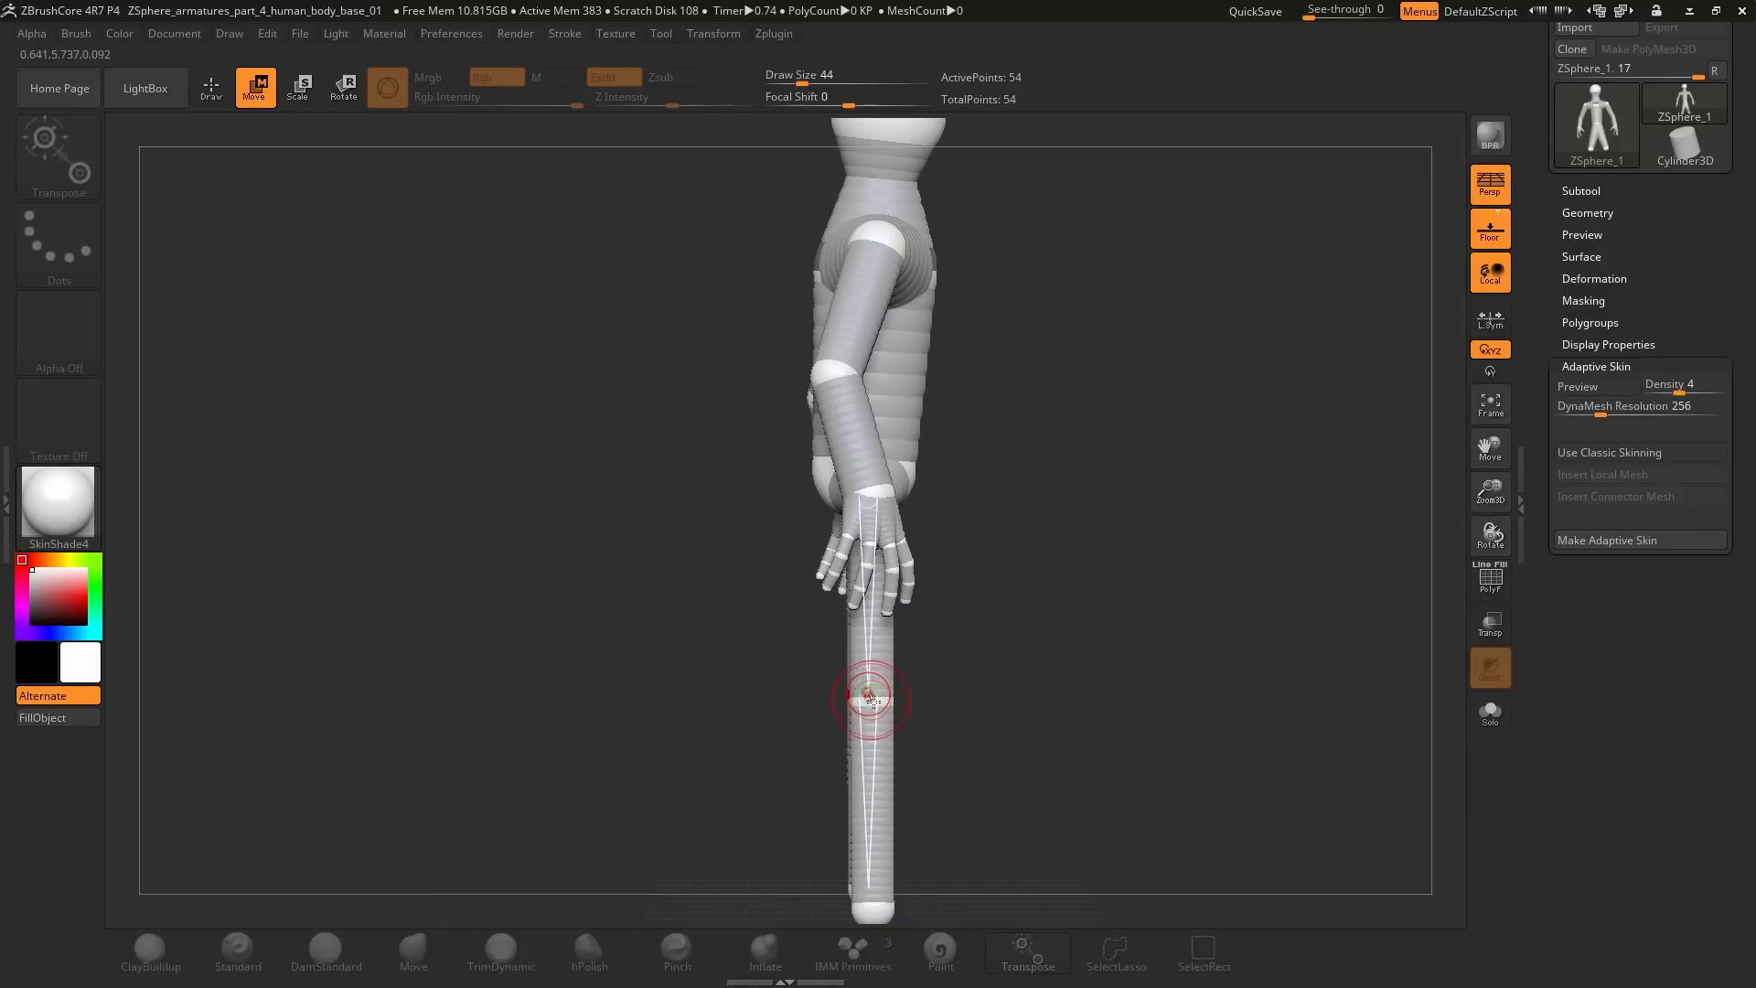
{"action": "mouse_move", "coordinate": [893, 706]}
{"action": "left_mouse_down"}
{"action": "mouse_move", "coordinate": [932, 611]}
{"action": "mouse_move", "coordinate": [891, 509]}
{"action": "left_mouse_up"}
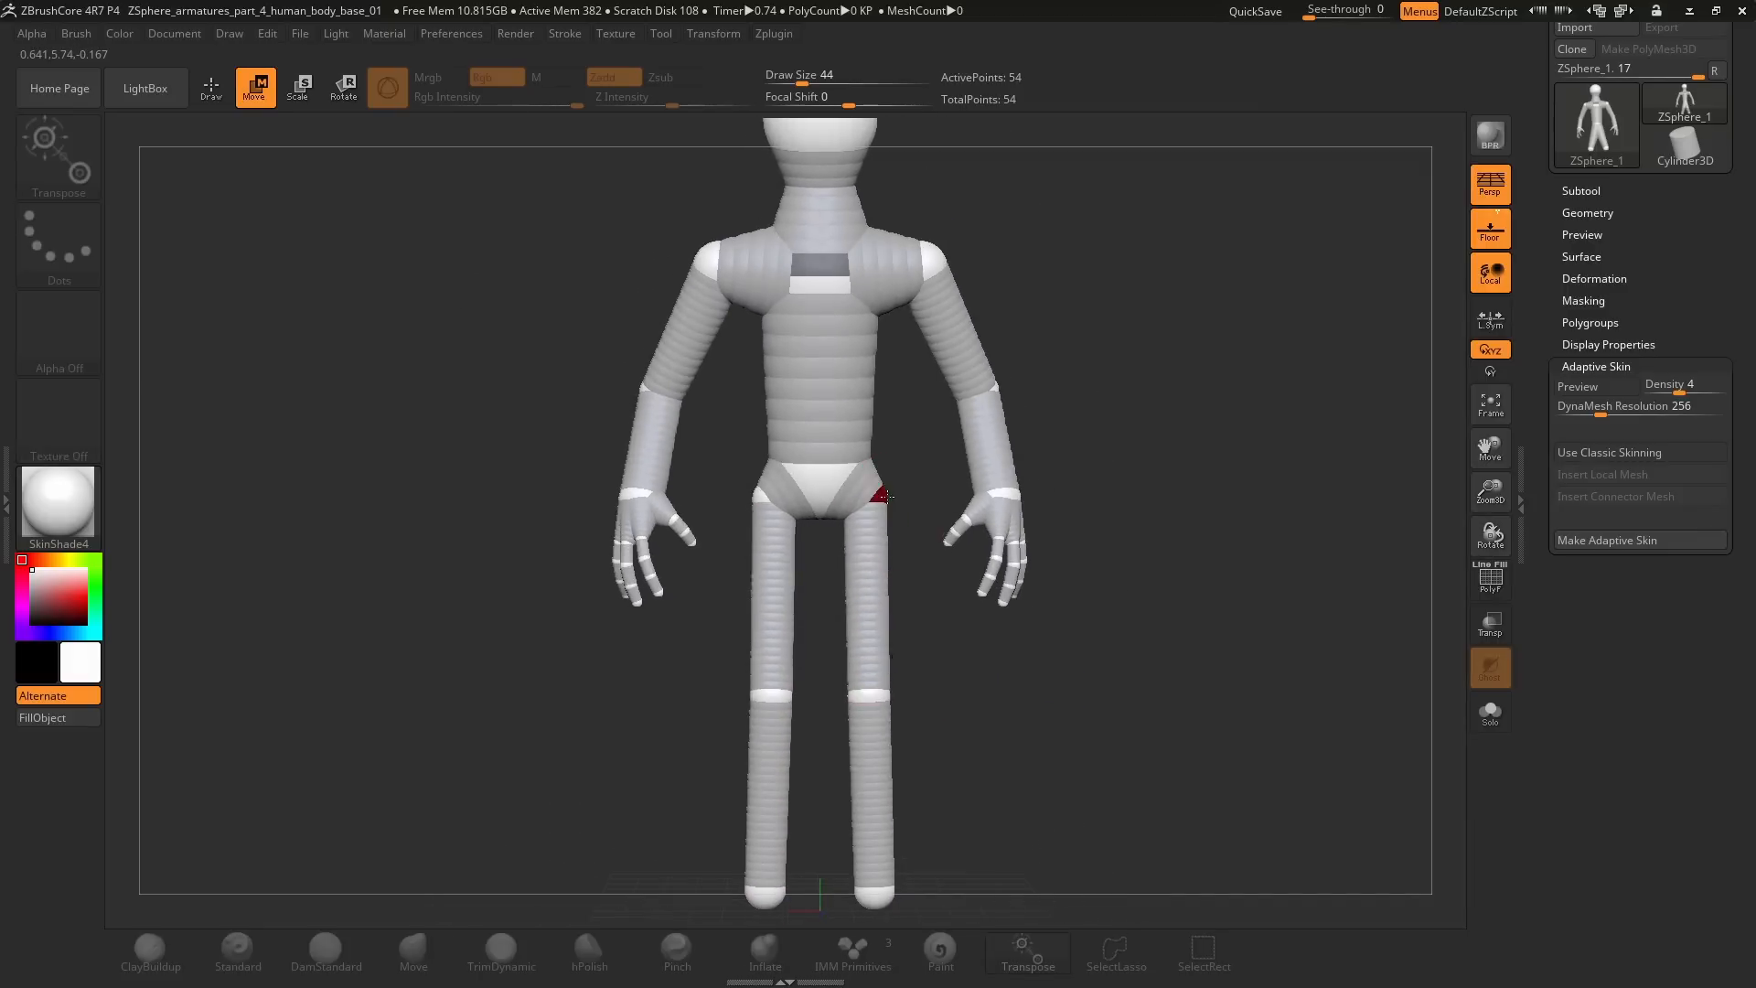
{"action": "mouse_move", "coordinate": [929, 673]}
{"action": "left_mouse_down", "text": "alt"}
{"action": "mouse_move", "coordinate": [876, 568]}
{"action": "mouse_move", "coordinate": [971, 553]}
{"action": "left_mouse_up", "text": "alt"}
{"action": "left_click", "coordinate": [885, 571]}
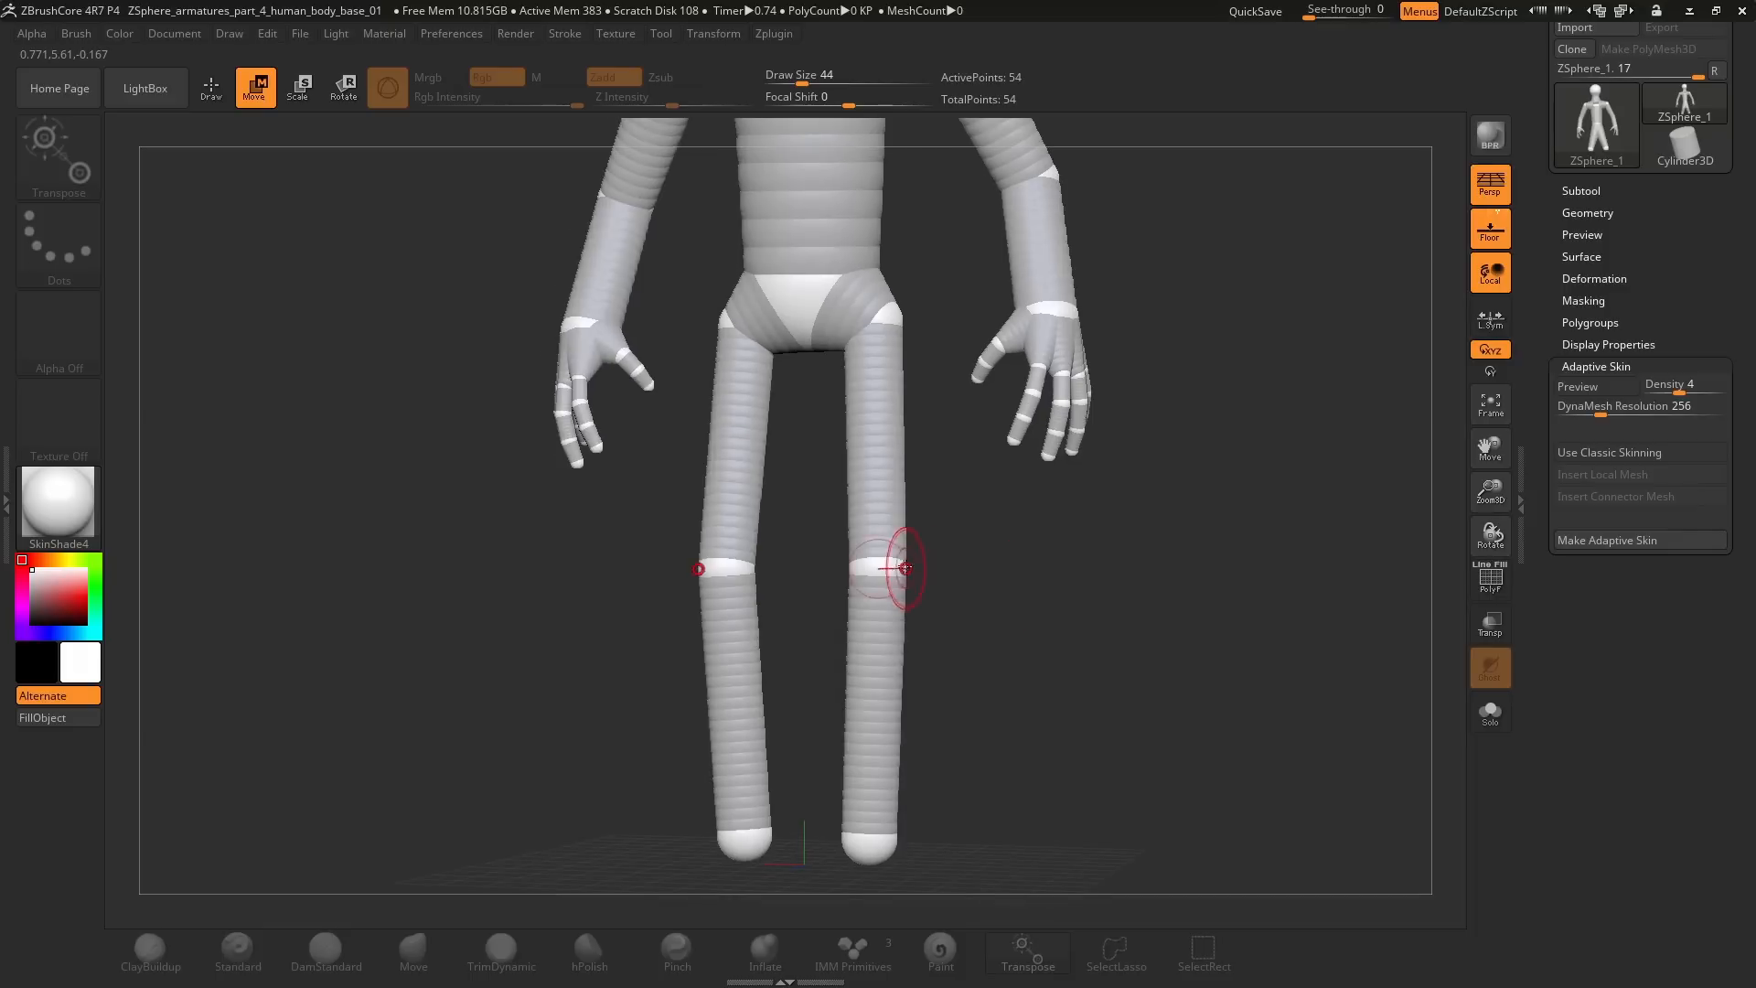
Step: Delete the old legs and pelvis, then grow and enlarge a new mirrored pair of hip ZSpheres
{"action": "key", "text": "ctrl+z"}
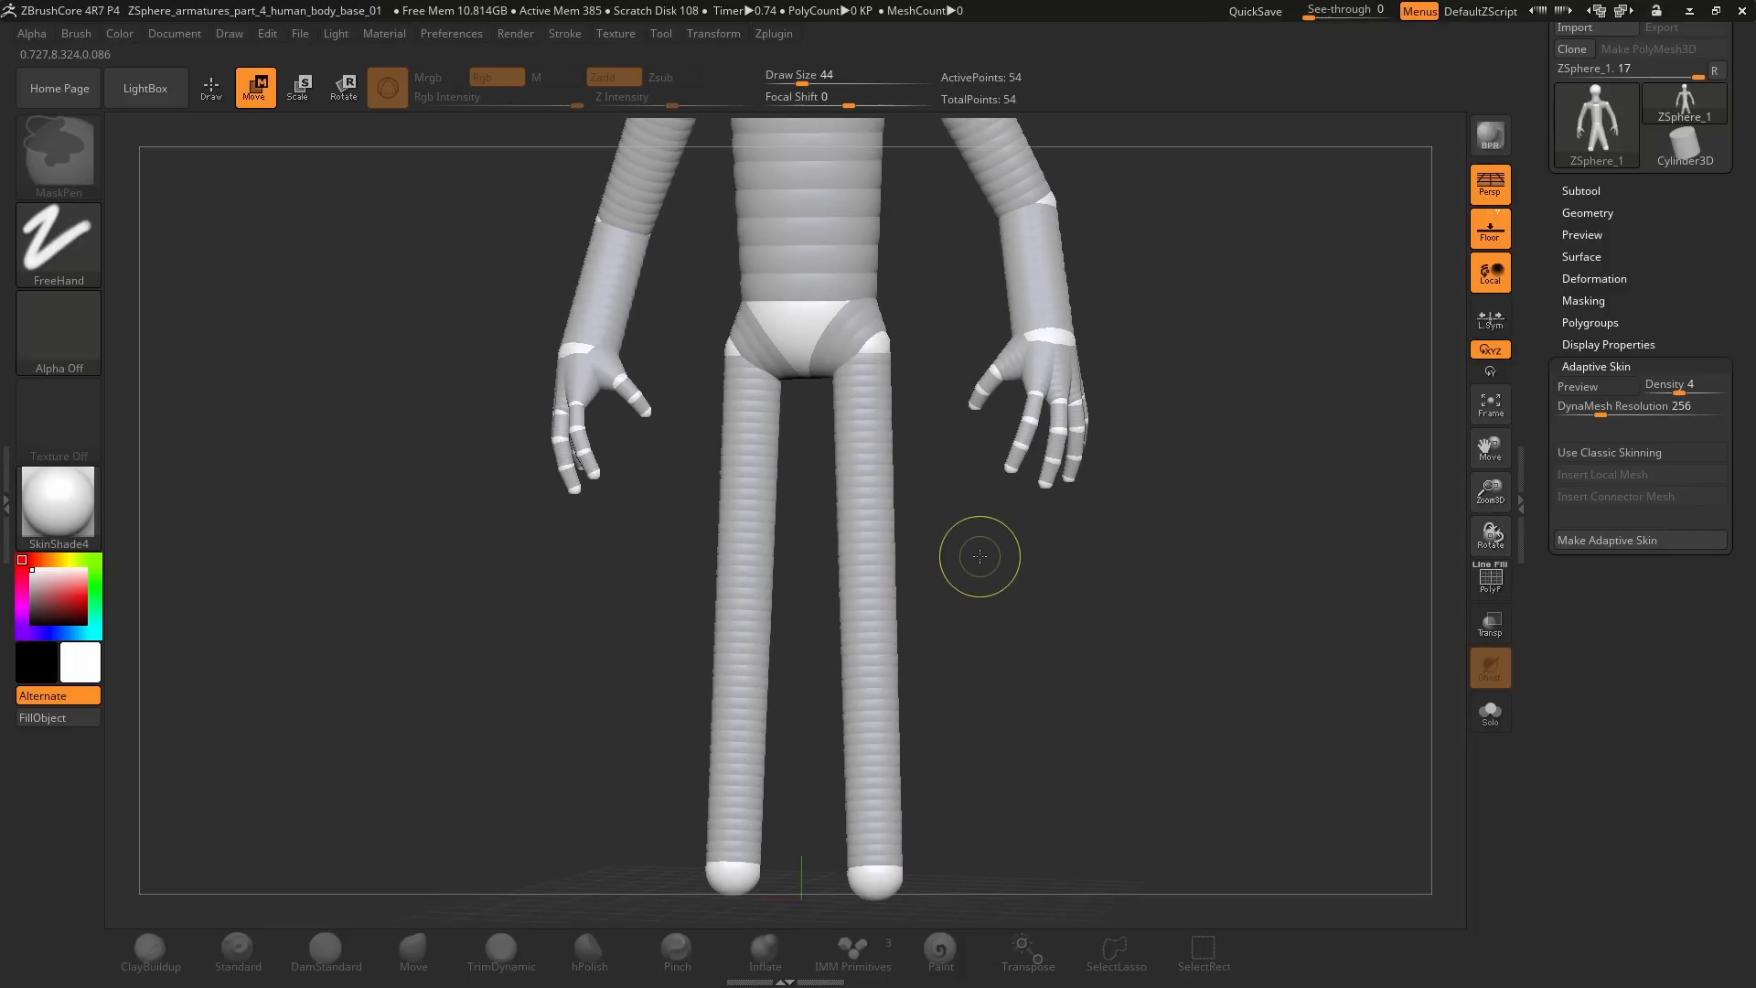
{"action": "key", "text": "ctrl+z"}
{"action": "key", "text": "ctrl+z"}
{"action": "key", "text": "q"}
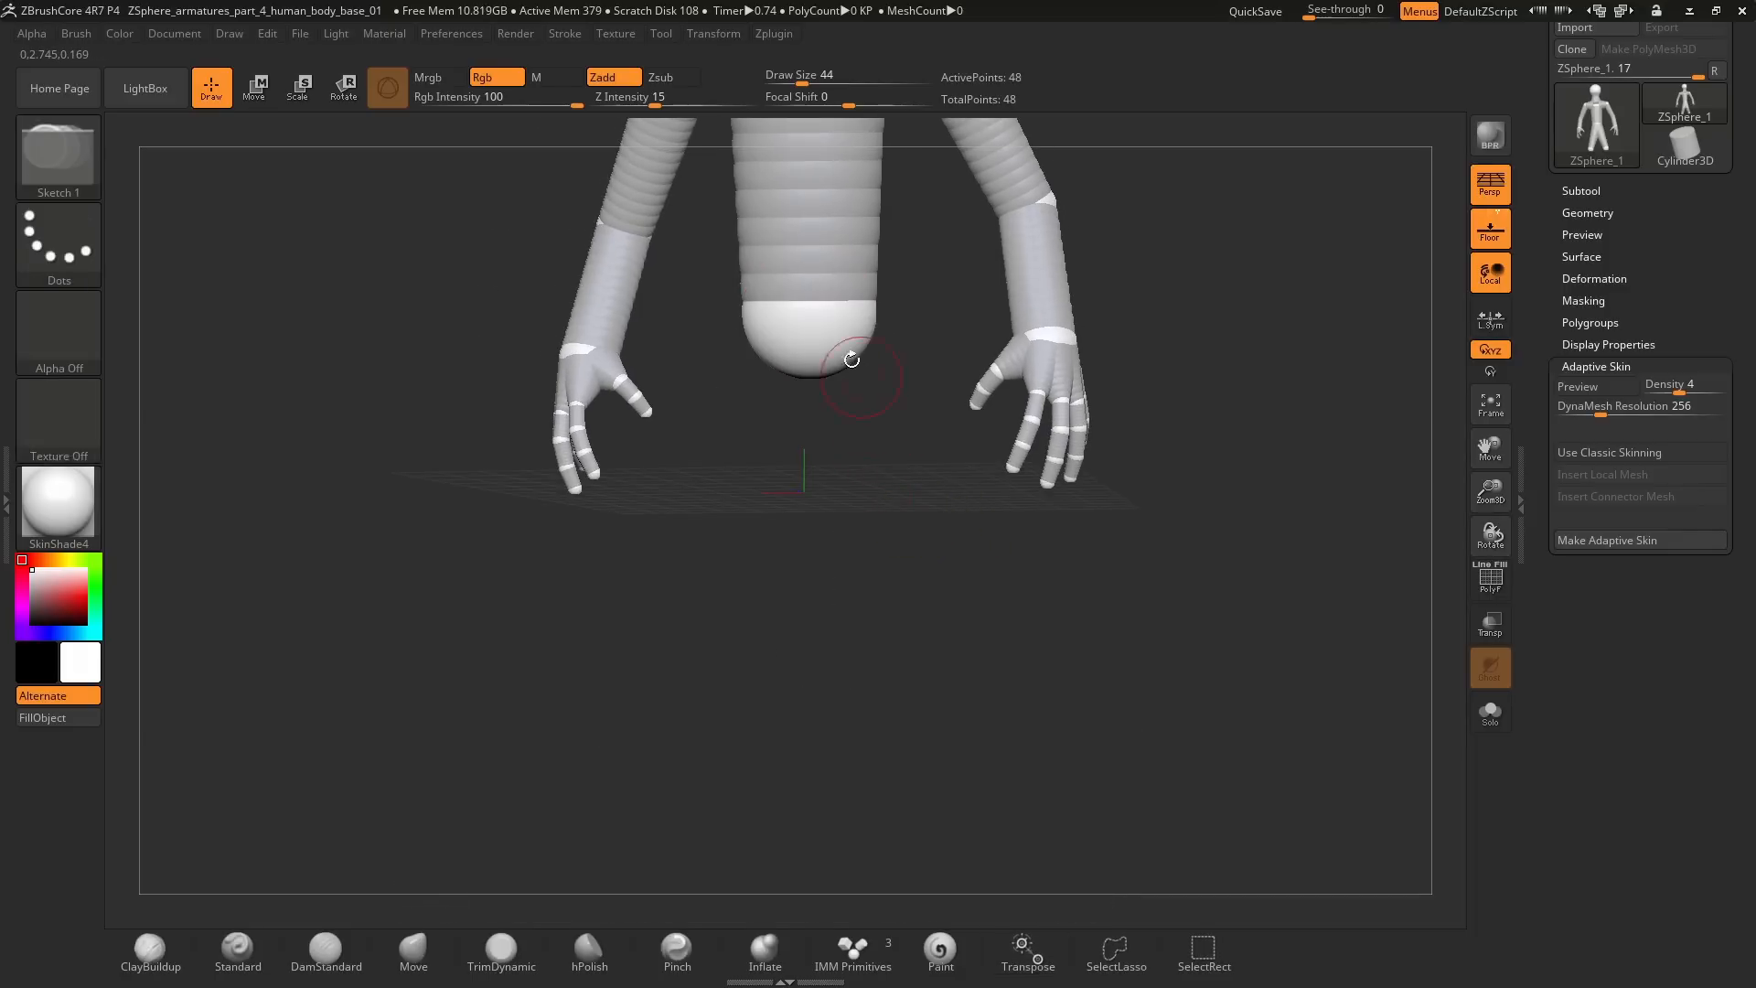
{"action": "left_click_drag", "start_coordinate": [850, 352], "coordinate": [888, 401], "text": "alt"}
{"action": "left_click_drag", "start_coordinate": [960, 508], "coordinate": [933, 453]}
{"action": "left_click_drag", "start_coordinate": [914, 343], "coordinate": [919, 419]}
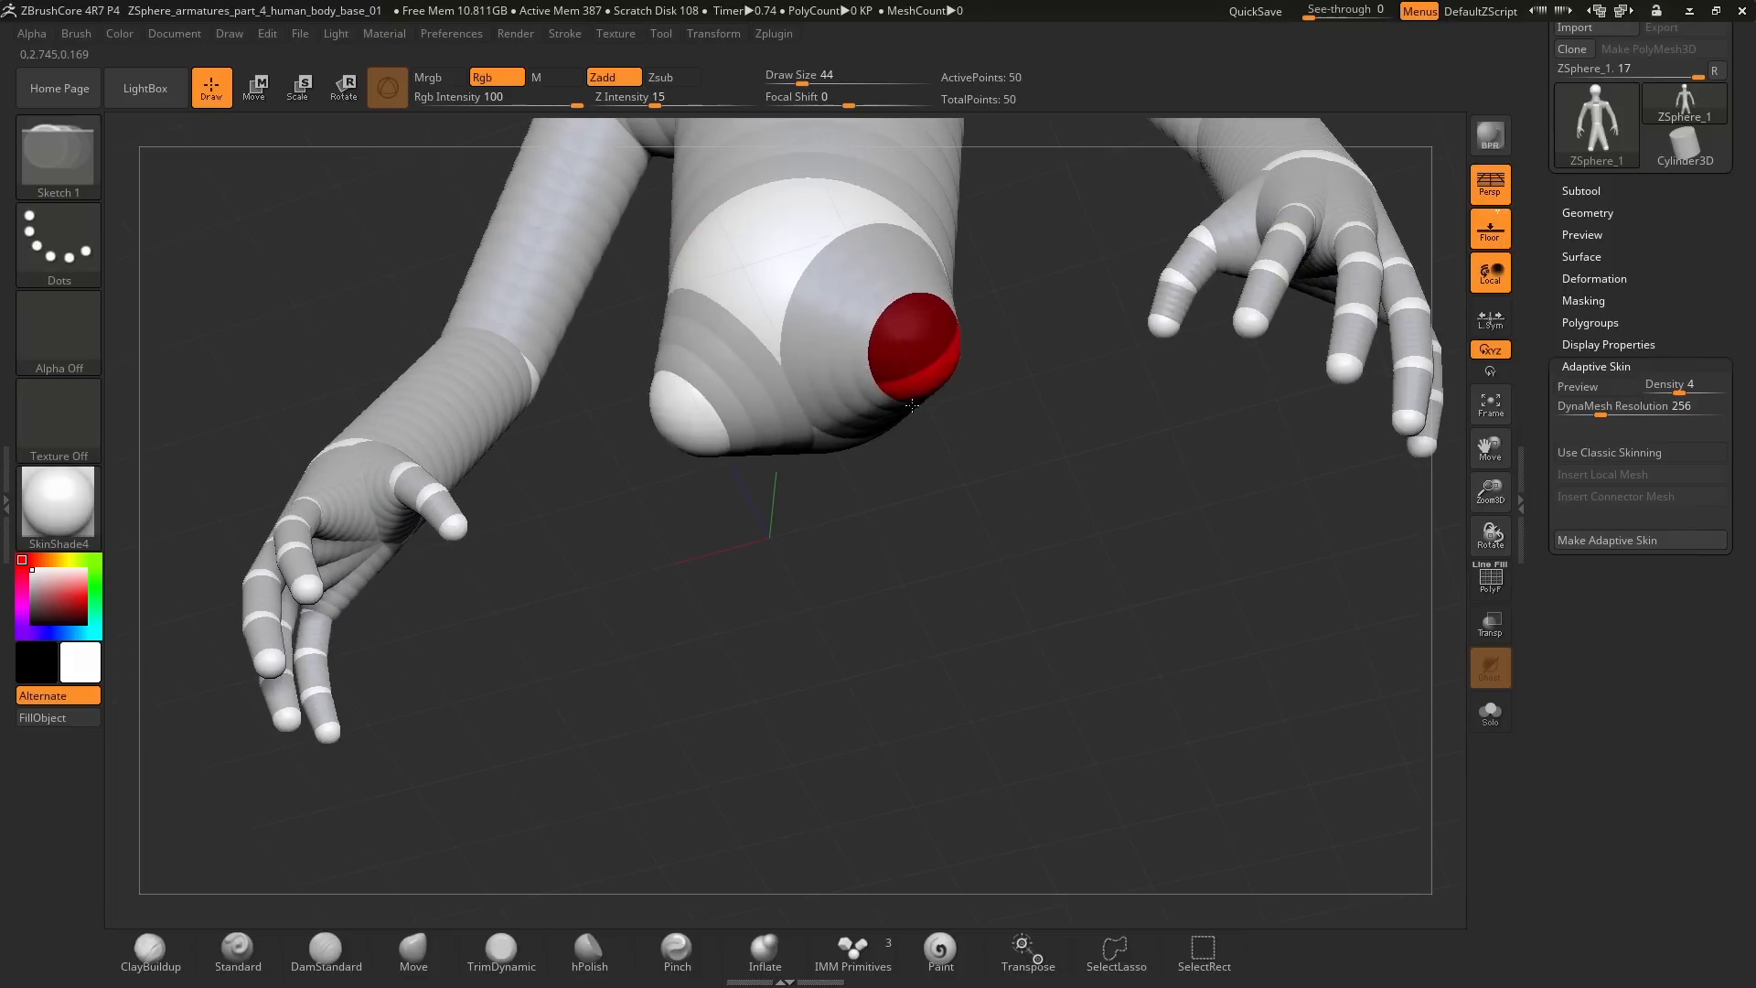
{"action": "left_click", "coordinate": [932, 384]}
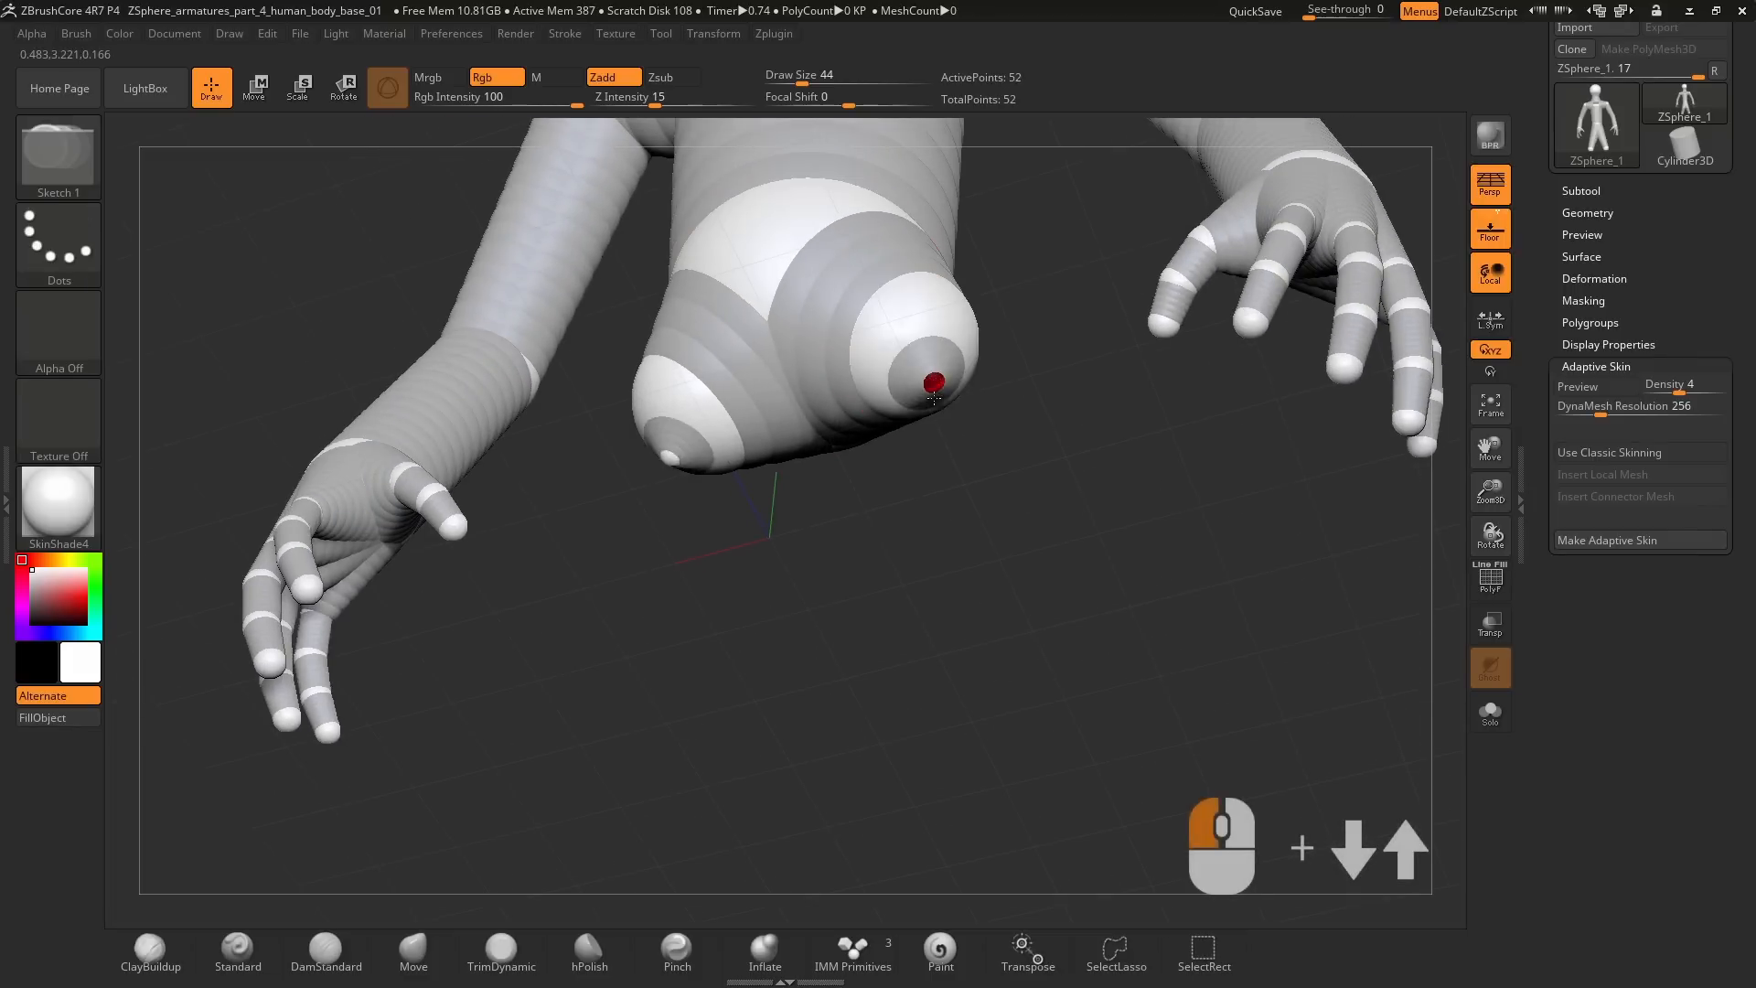
{"action": "left_click_drag", "start_coordinate": [936, 408], "coordinate": [942, 435]}
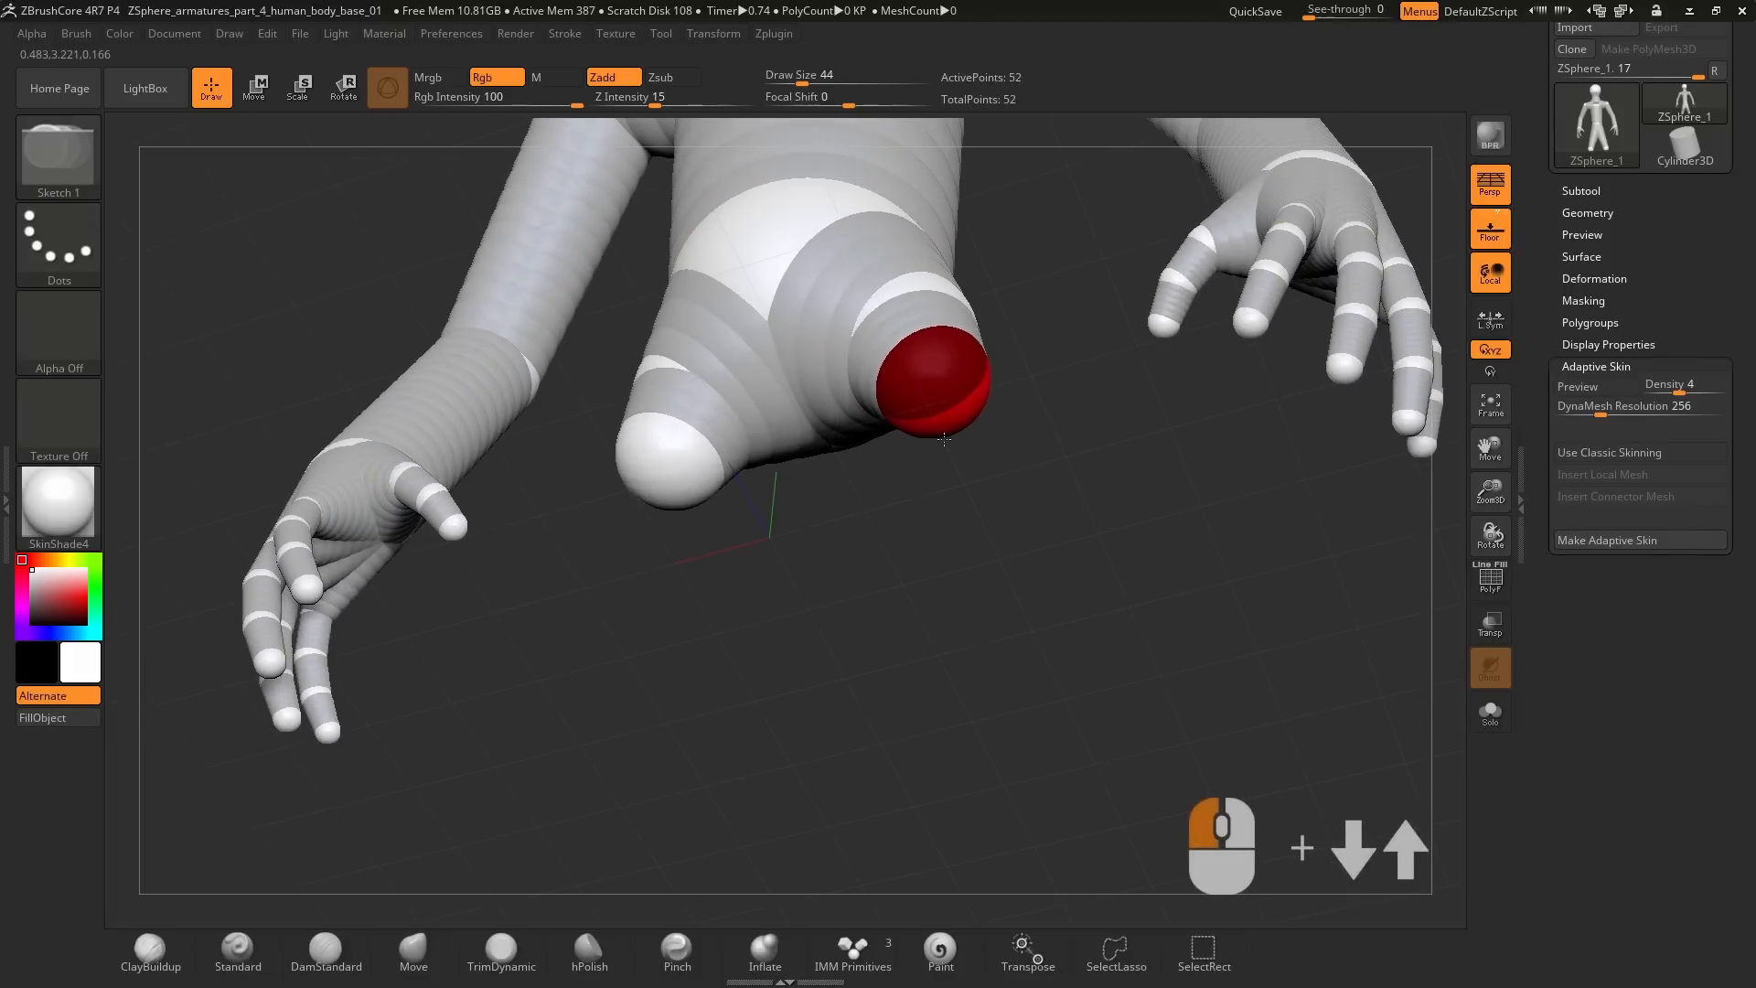
{"action": "left_click_drag", "start_coordinate": [944, 447], "coordinate": [943, 452]}
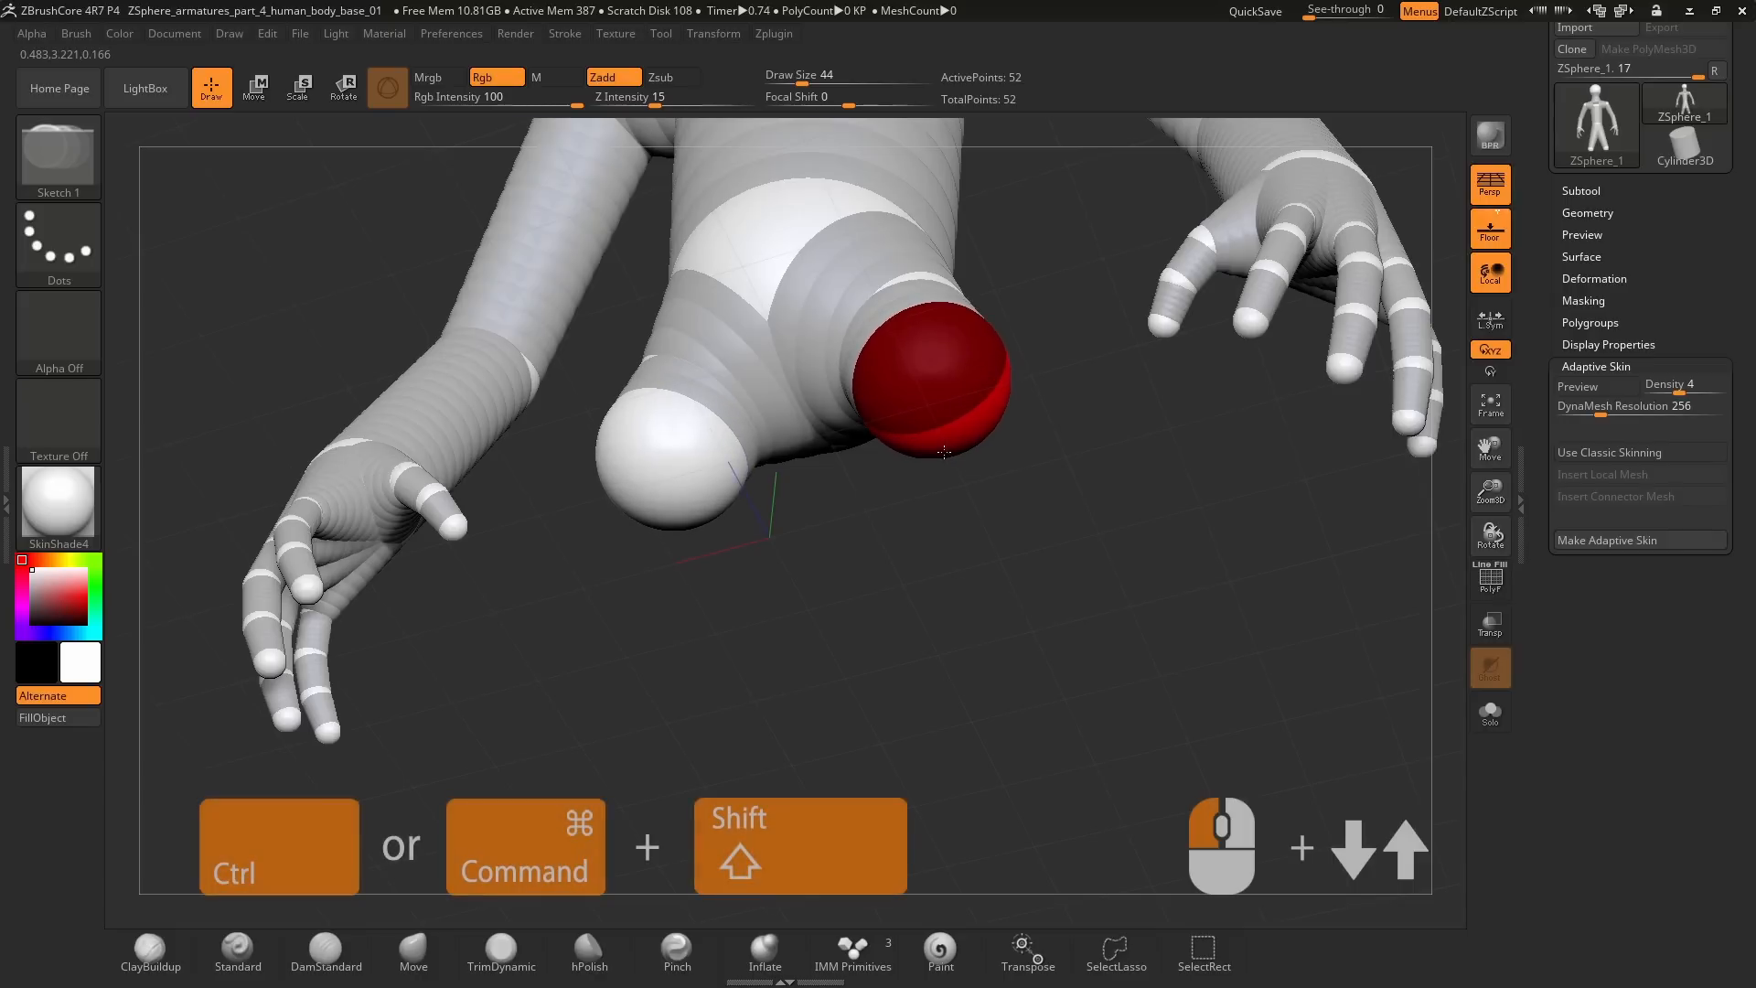
Step: Draw a mirrored leg pair down from the hips, redoing it once, and add a foot ZSphere at each tip
{"action": "mouse_move", "coordinate": [943, 452]}
{"action": "left_mouse_down"}
{"action": "mouse_move", "coordinate": [1311, 889]}
{"action": "mouse_move", "coordinate": [1408, 924]}
{"action": "left_mouse_up"}
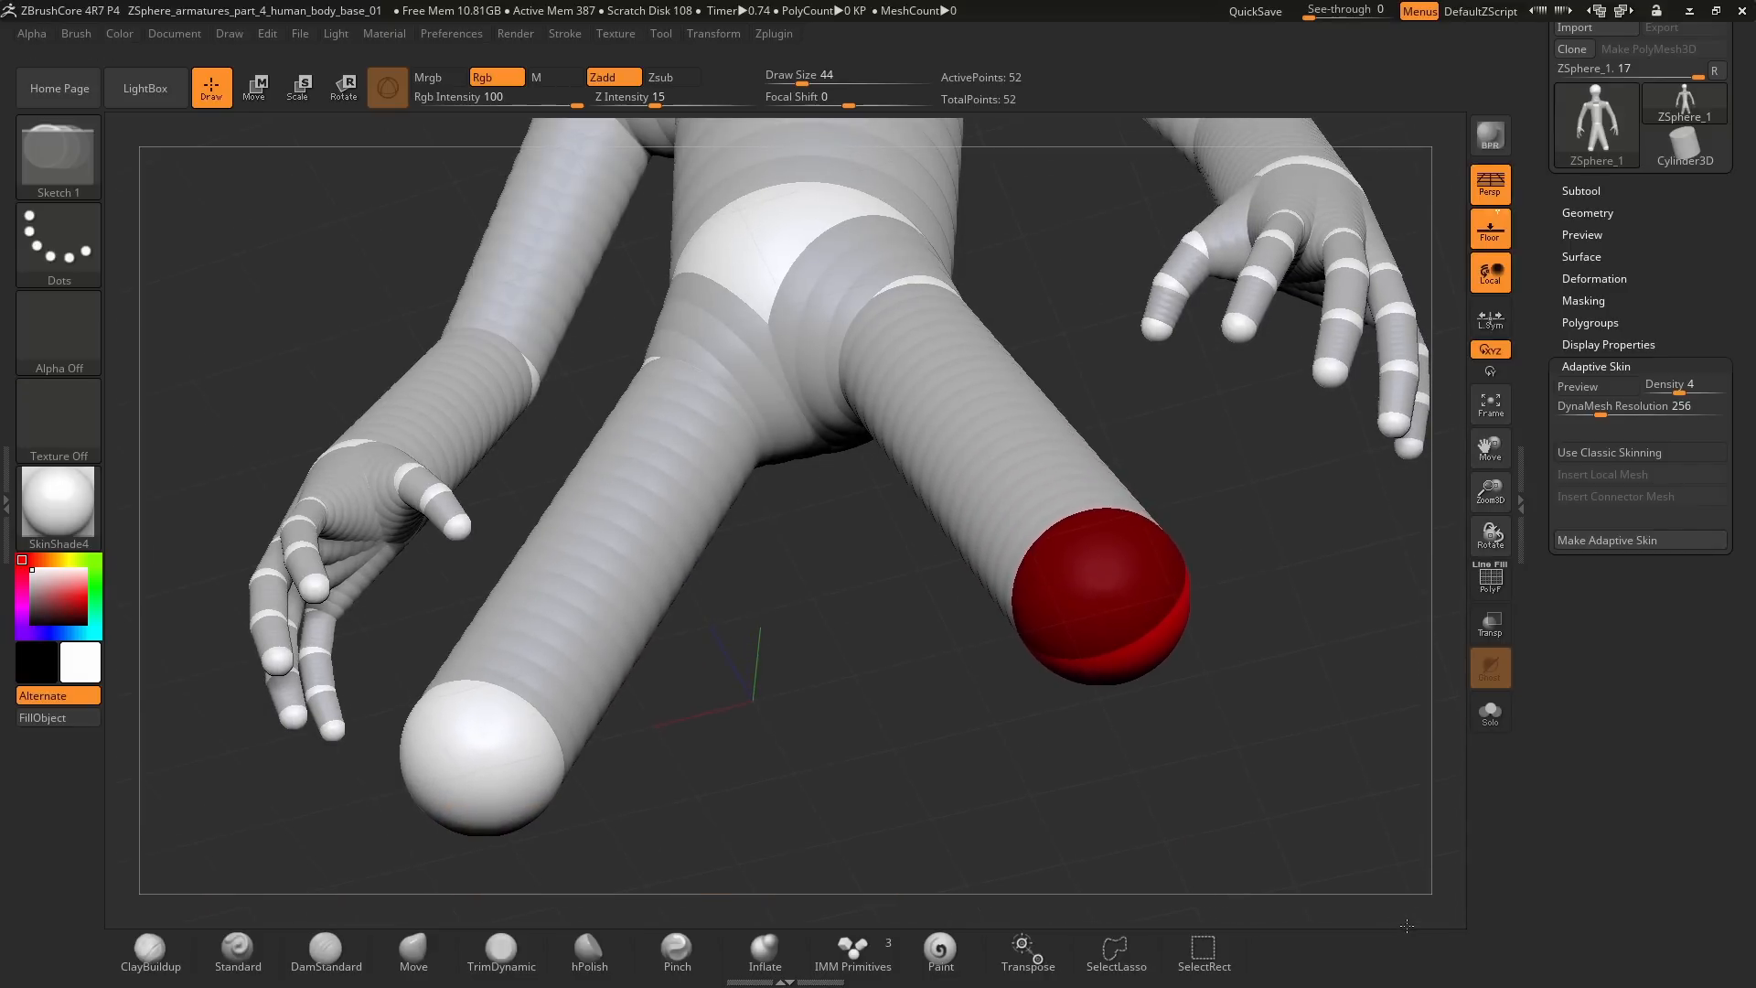
{"action": "left_click_drag", "start_coordinate": [1397, 925], "coordinate": [1286, 789]}
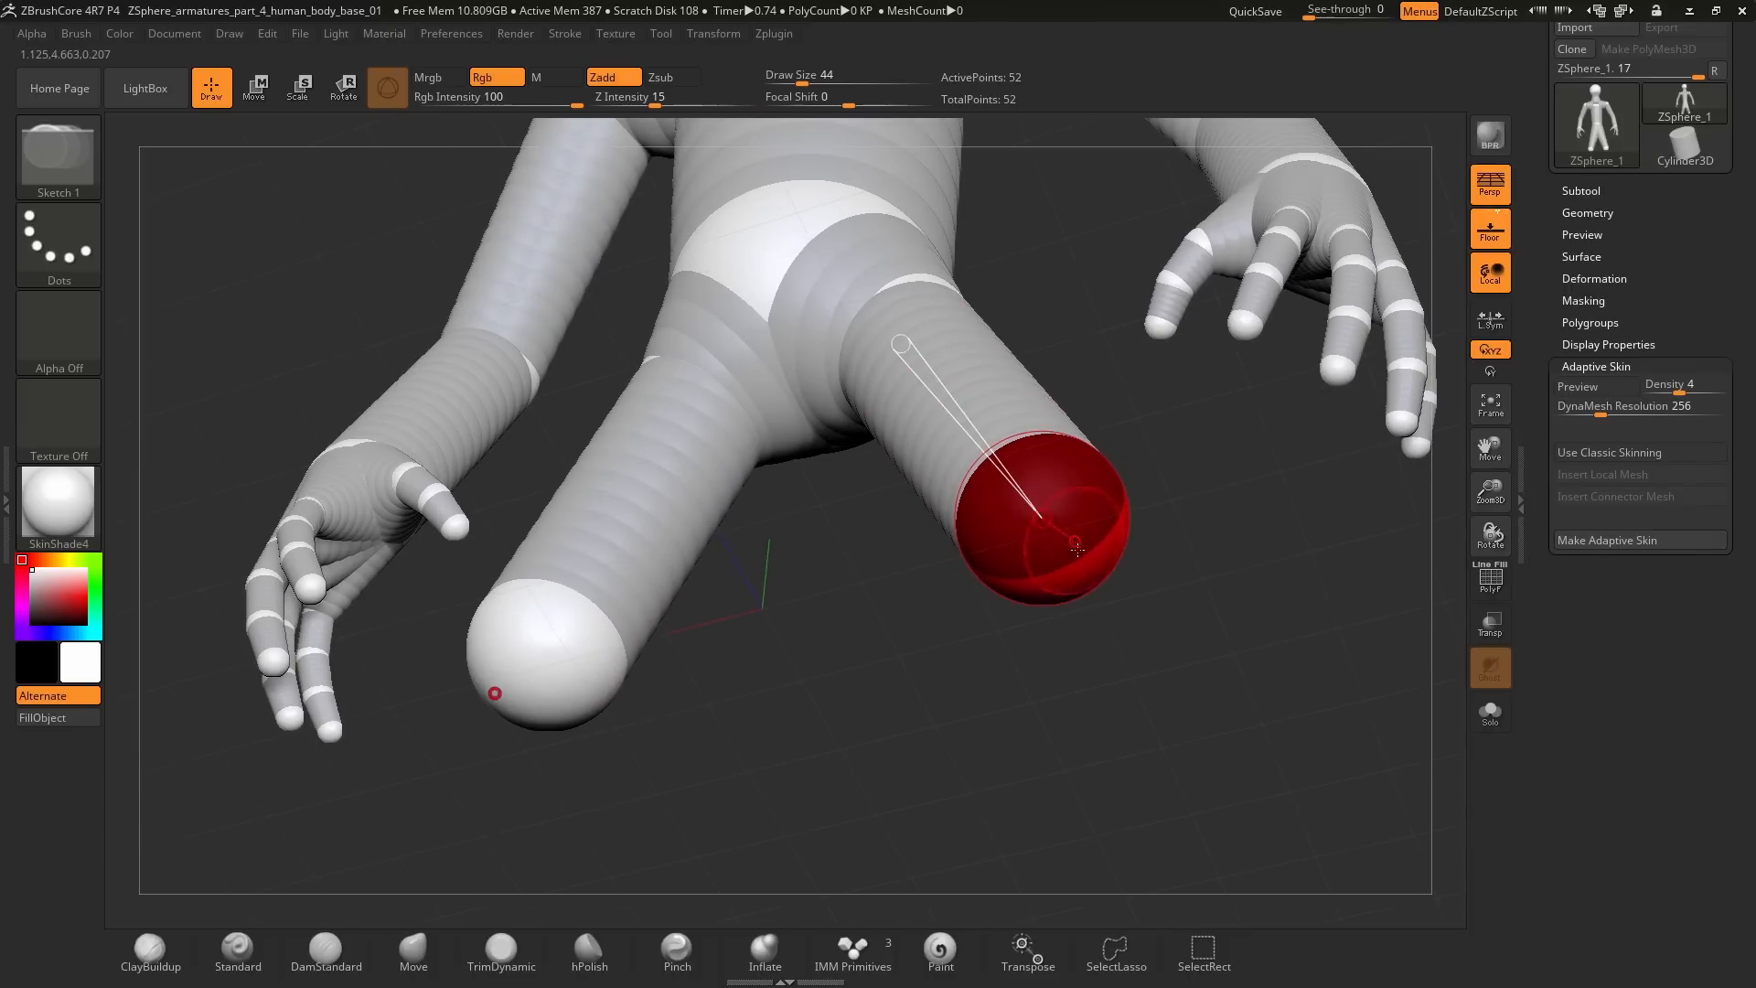
{"action": "mouse_move", "coordinate": [1077, 553]}
{"action": "left_mouse_down"}
{"action": "mouse_move", "coordinate": [1230, 736]}
{"action": "mouse_move", "coordinate": [1144, 622]}
{"action": "left_mouse_up"}
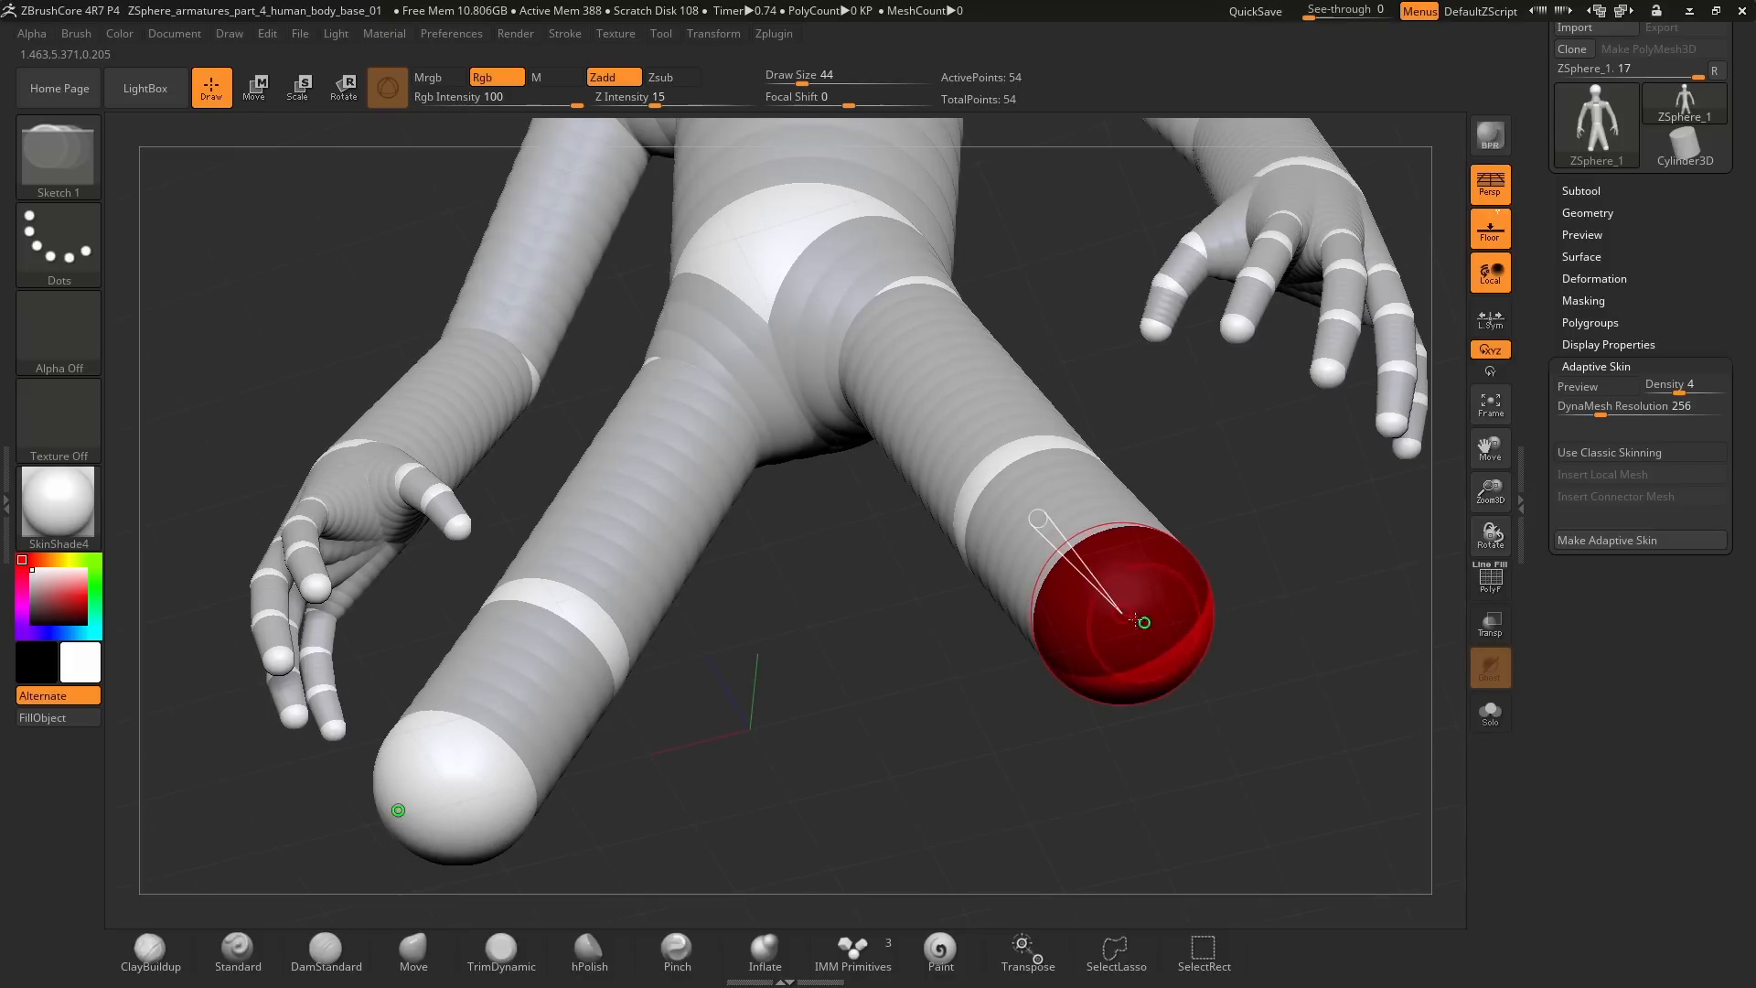
{"action": "key", "text": "ctrl+z"}
{"action": "key", "text": "ctrl+z"}
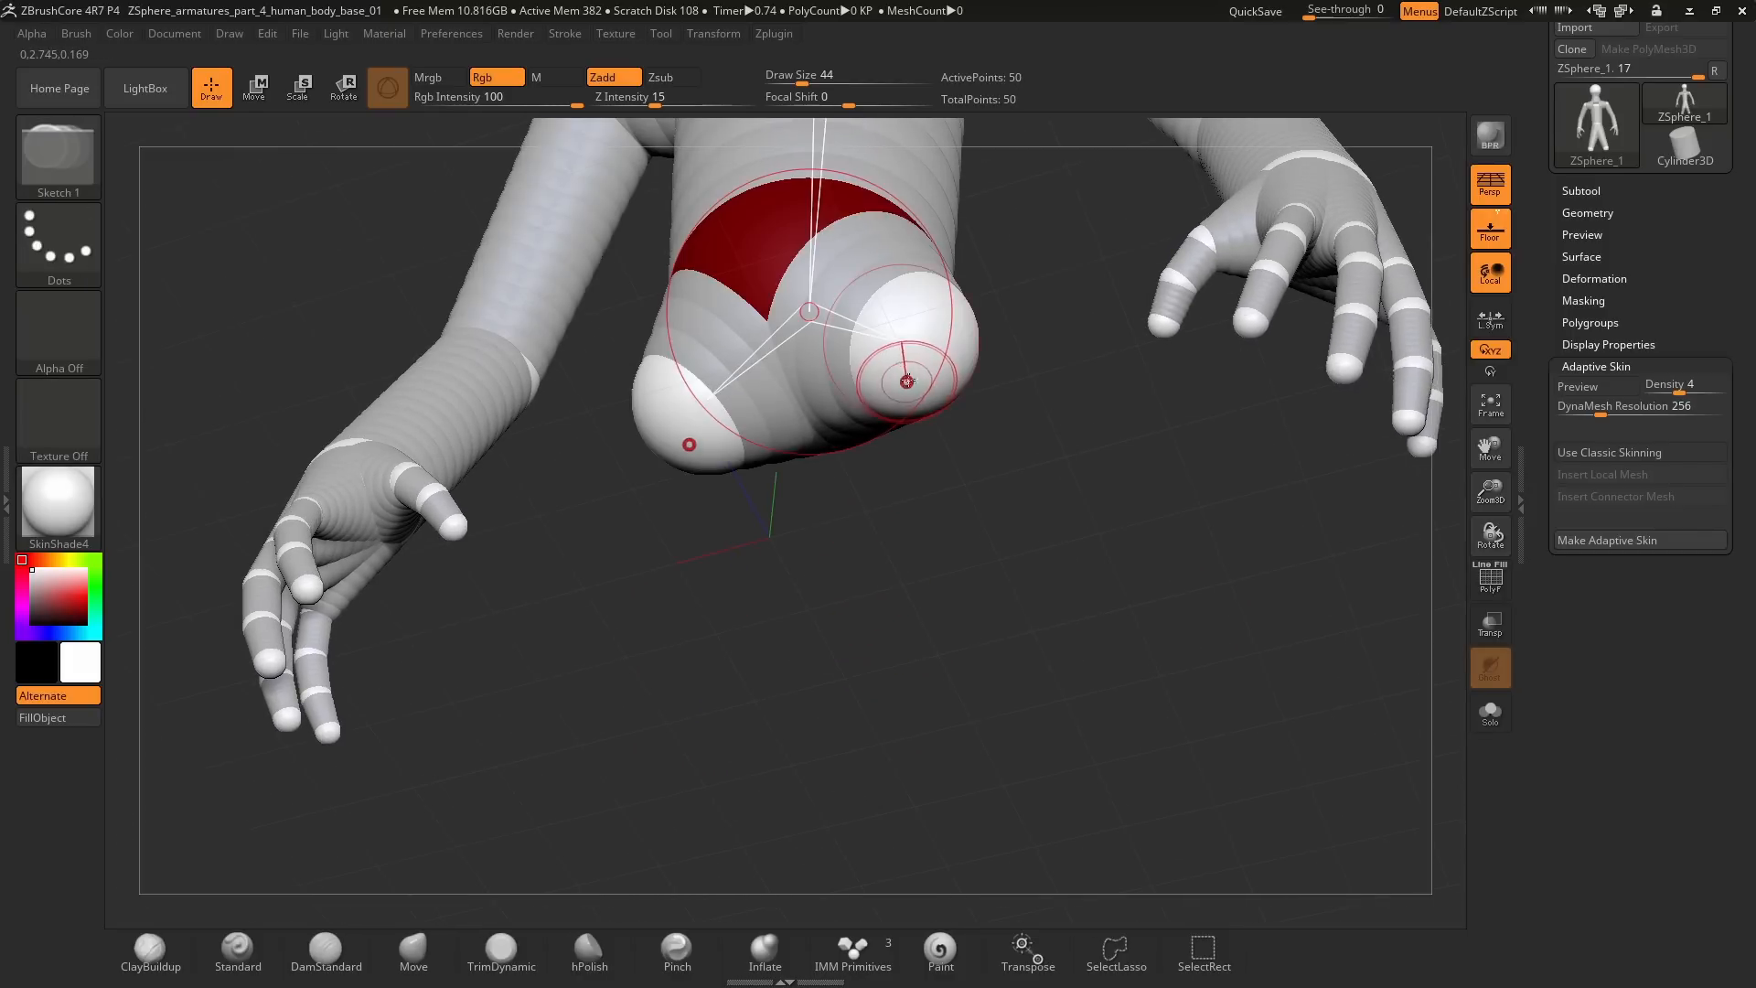
{"action": "mouse_move", "coordinate": [905, 381]}
{"action": "left_mouse_down"}
{"action": "mouse_move", "coordinate": [991, 818]}
{"action": "mouse_move", "coordinate": [1027, 899]}
{"action": "left_mouse_up"}
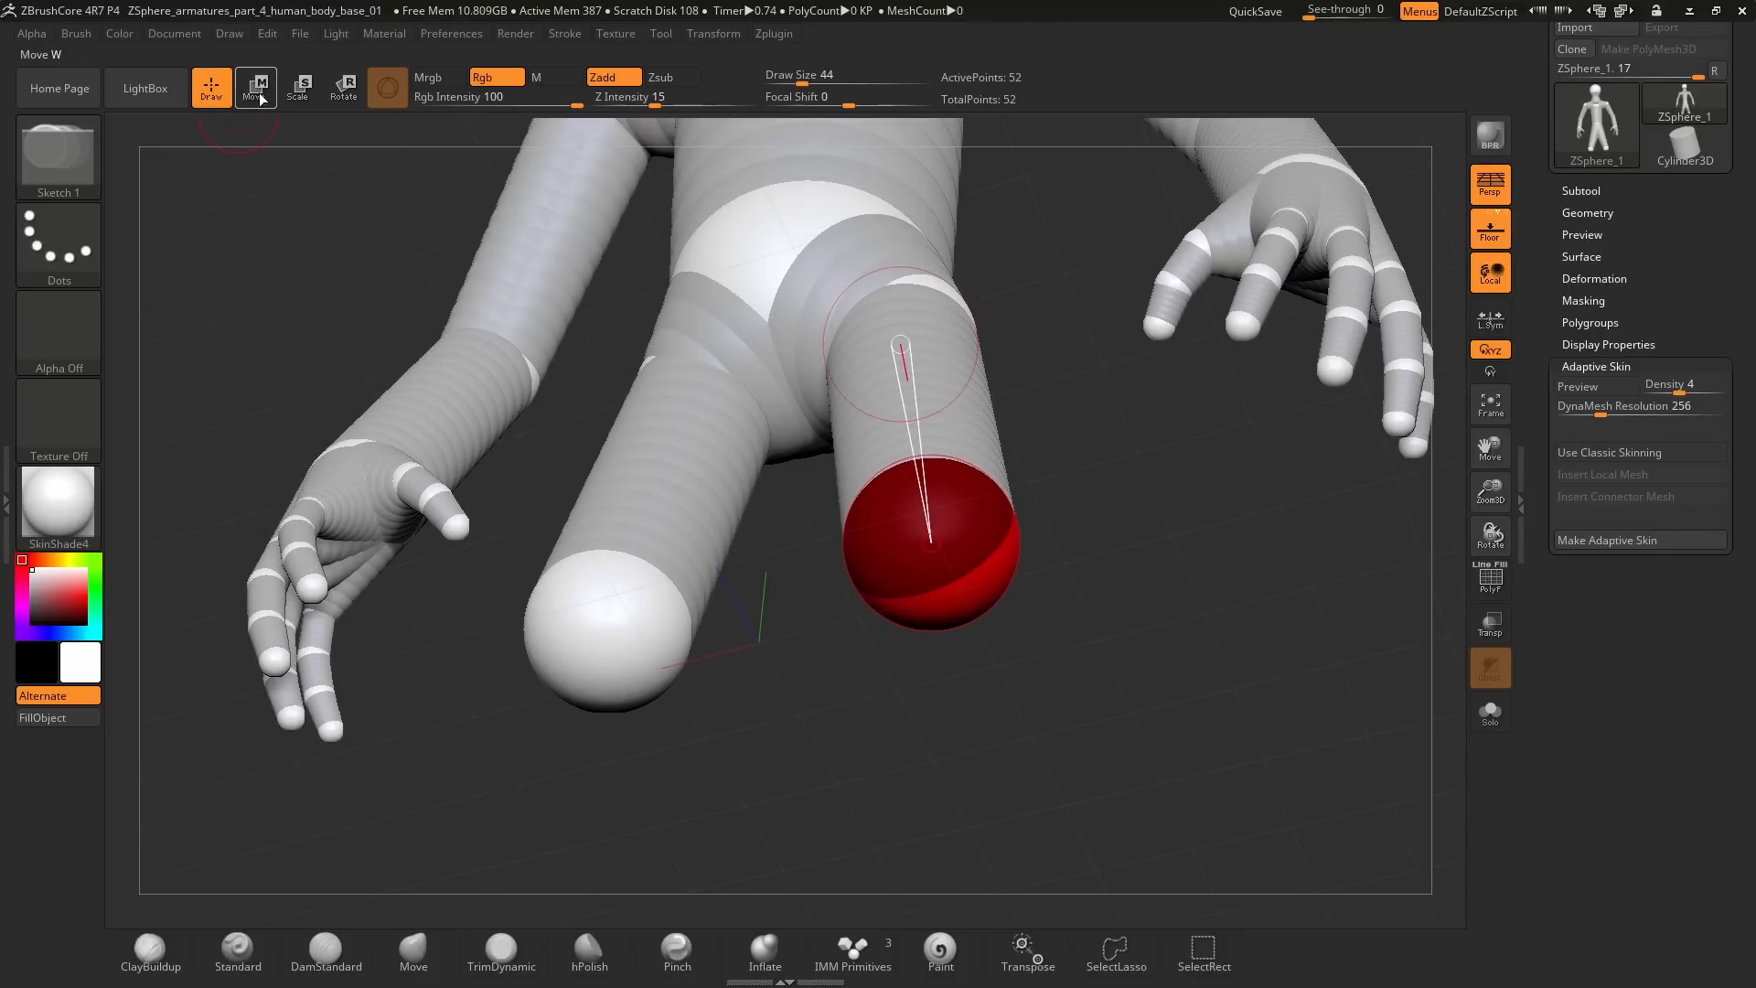
{"action": "mouse_move", "coordinate": [1085, 488]}
{"action": "left_mouse_down"}
{"action": "mouse_move", "coordinate": [1091, 655]}
{"action": "mouse_move", "coordinate": [943, 313]}
{"action": "left_mouse_up"}
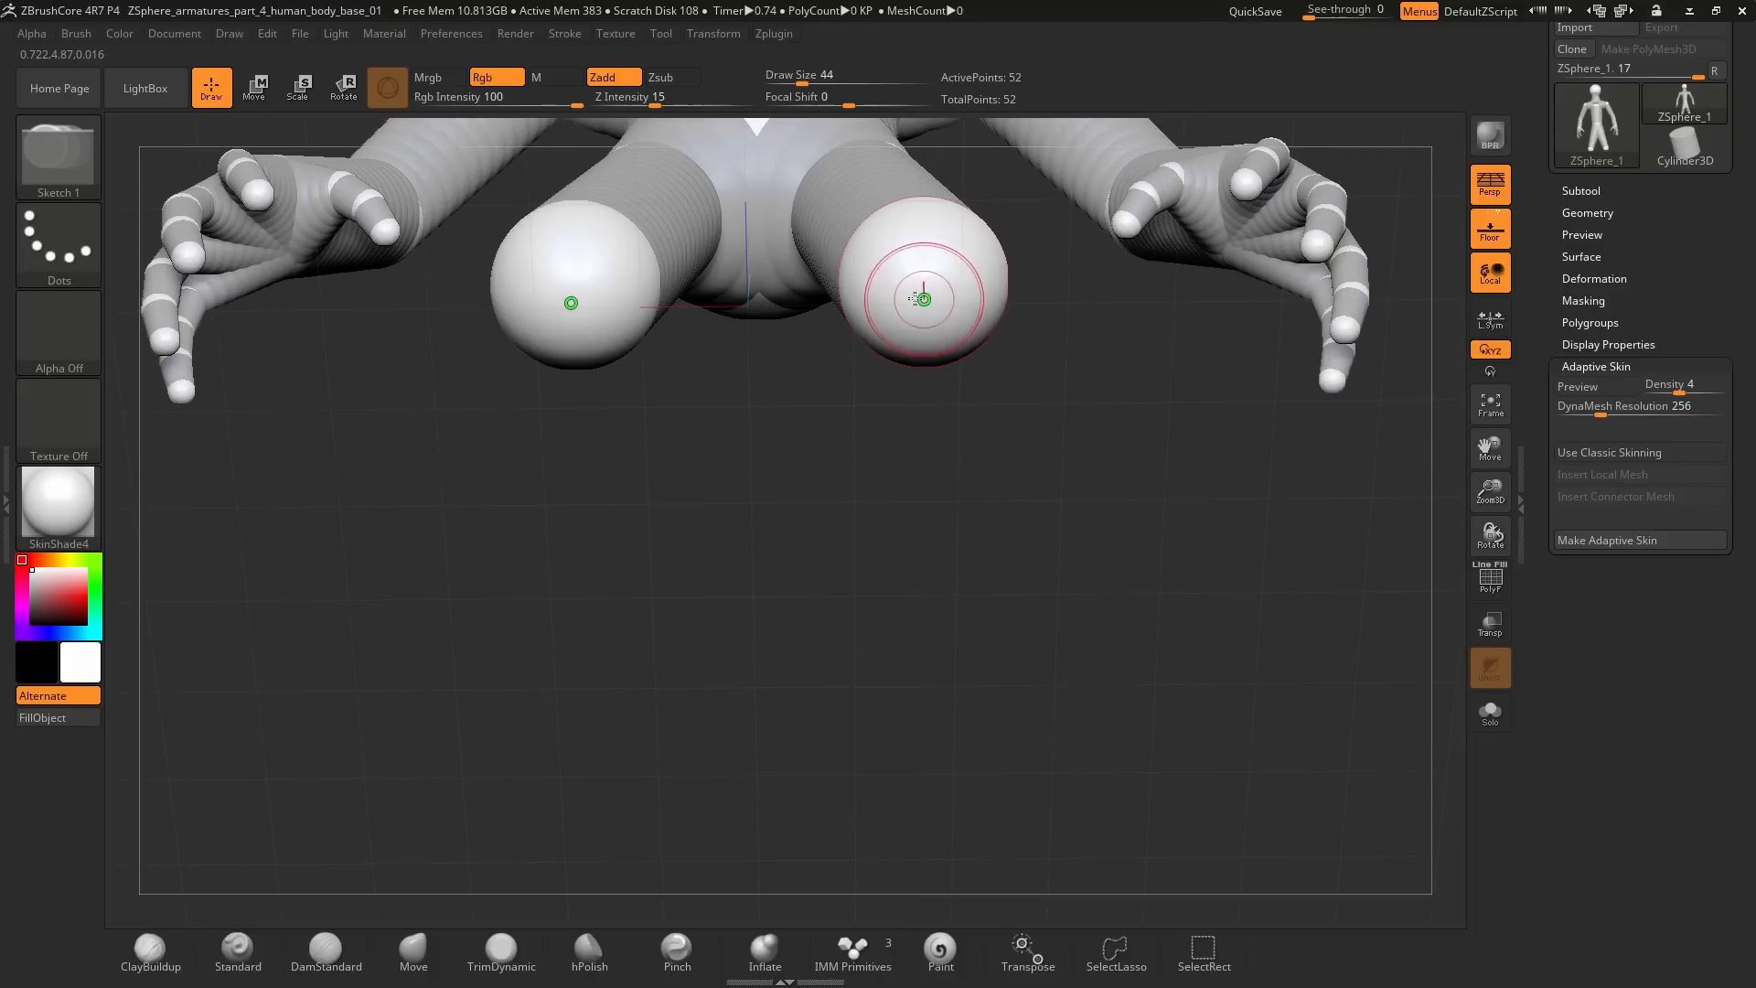
{"action": "mouse_move", "coordinate": [788, 438]}
{"action": "left_mouse_down"}
{"action": "mouse_move", "coordinate": [1071, 658]}
{"action": "mouse_move", "coordinate": [1159, 638]}
{"action": "mouse_move", "coordinate": [1126, 646]}
{"action": "mouse_move", "coordinate": [1119, 606]}
{"action": "mouse_move", "coordinate": [1058, 665]}
{"action": "left_mouse_up"}
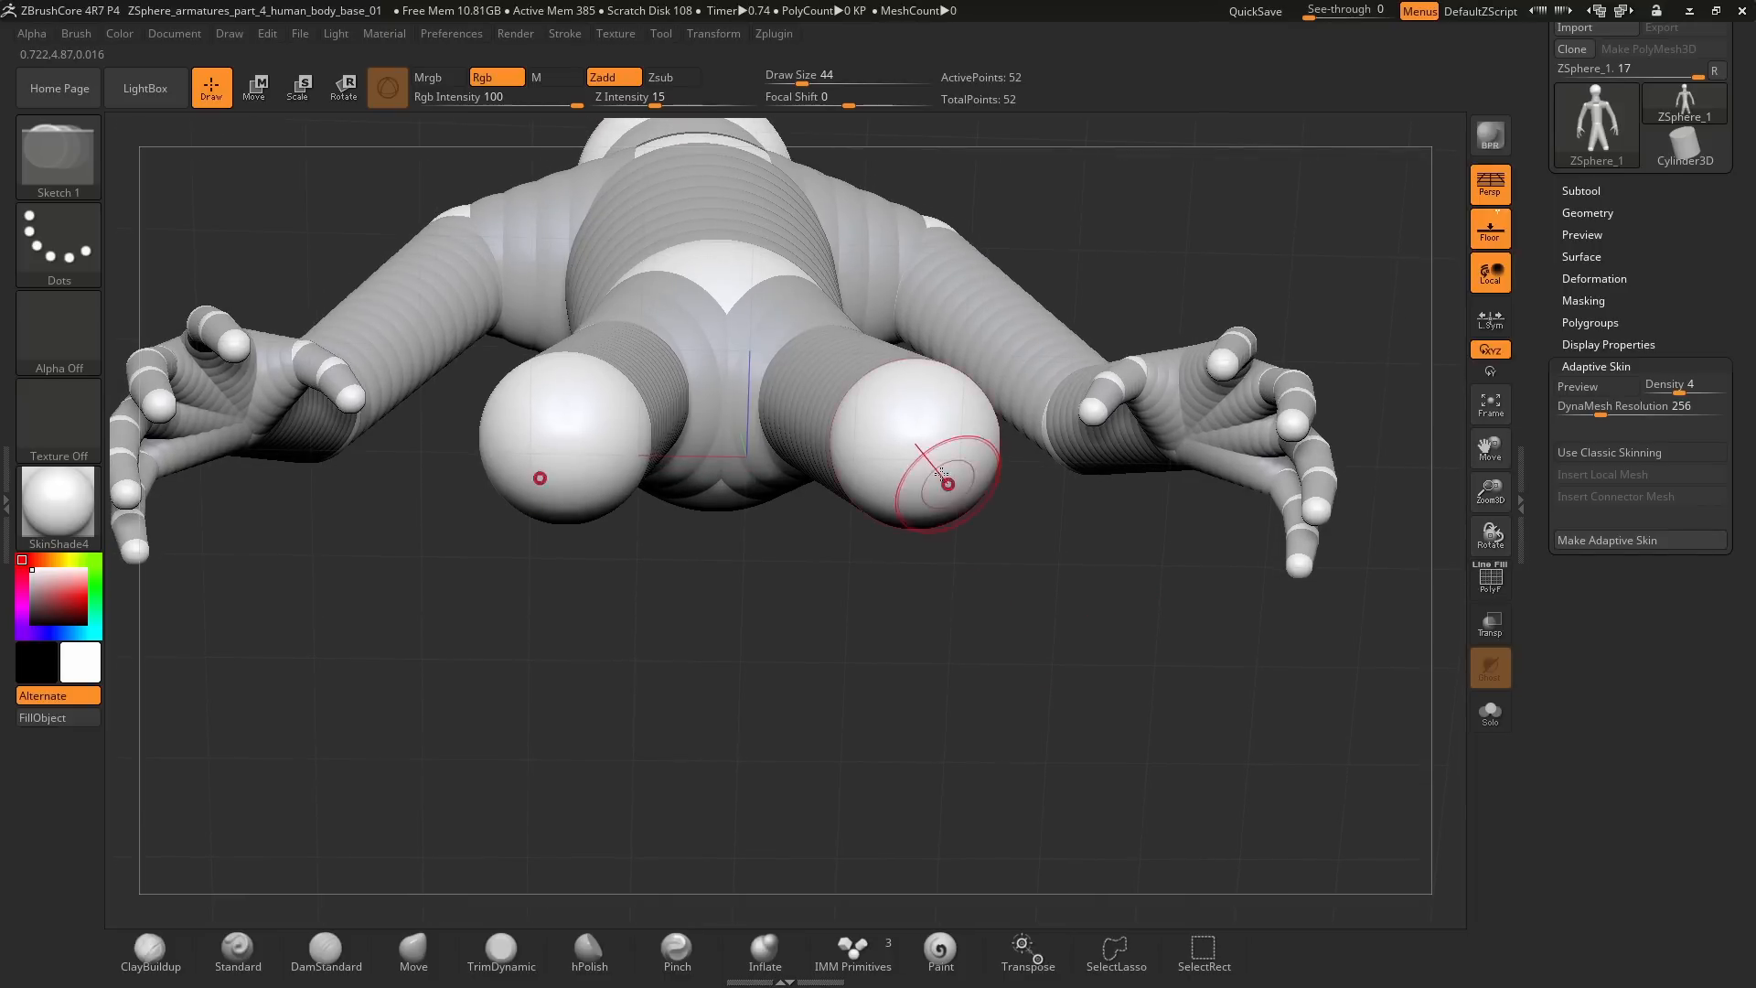
{"action": "left_click_drag", "start_coordinate": [918, 472], "coordinate": [917, 709]}
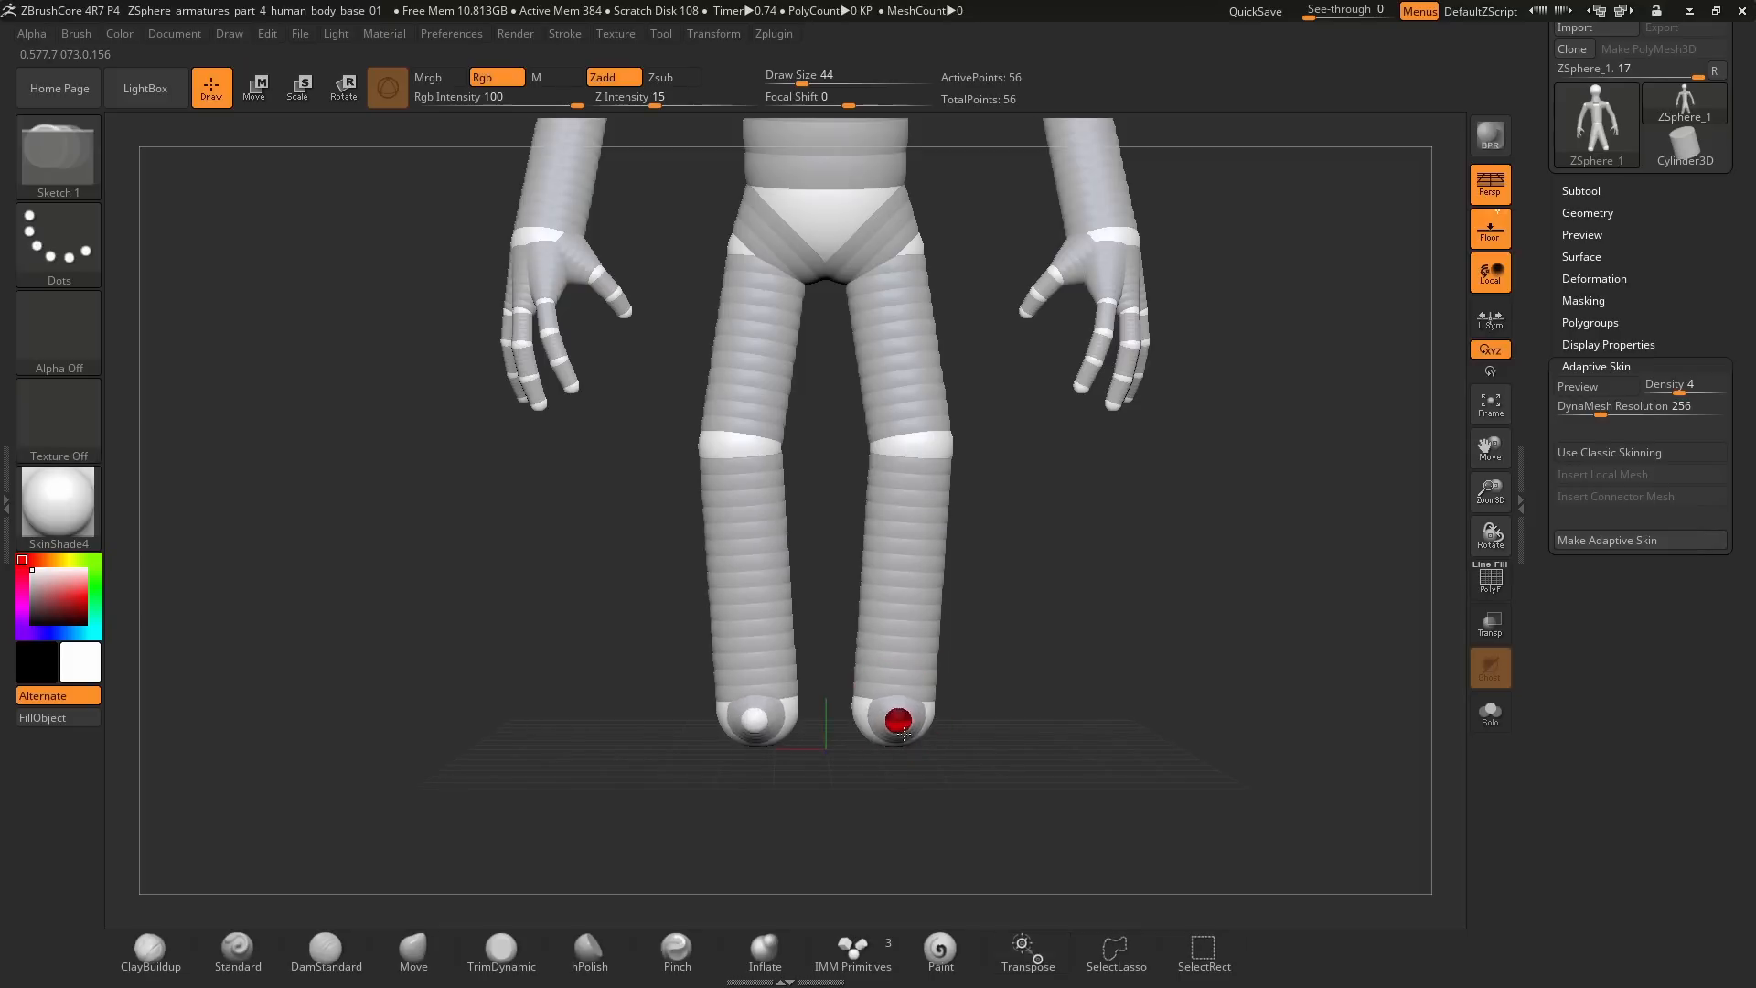
Step: Enlarge both foot spheres, rotate the legs slightly apart at the hips, and preview the Adaptive Skin
{"action": "left_click_drag", "start_coordinate": [904, 729], "coordinate": [903, 732]}
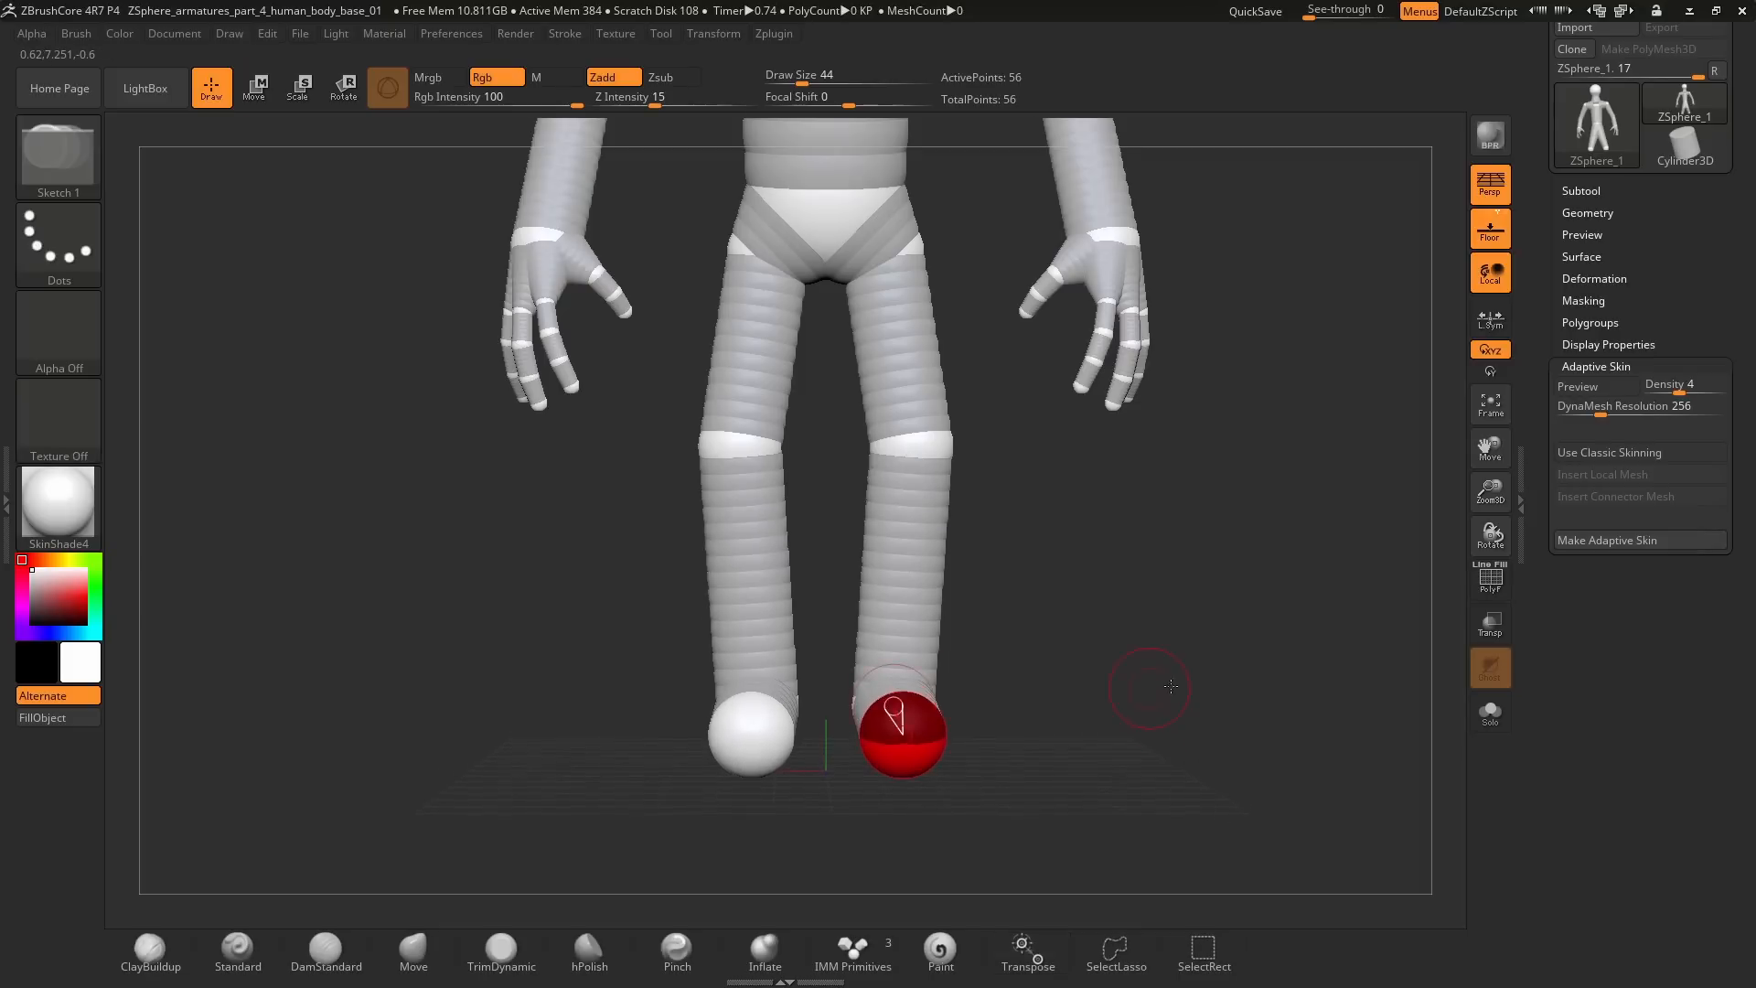
{"action": "mouse_move", "coordinate": [1169, 686]}
{"action": "left_mouse_down"}
{"action": "mouse_move", "coordinate": [1224, 685]}
{"action": "mouse_move", "coordinate": [1044, 590]}
{"action": "mouse_move", "coordinate": [990, 584]}
{"action": "mouse_move", "coordinate": [974, 341]}
{"action": "left_mouse_up"}
{"action": "key", "text": "w"}
{"action": "key", "text": "r"}
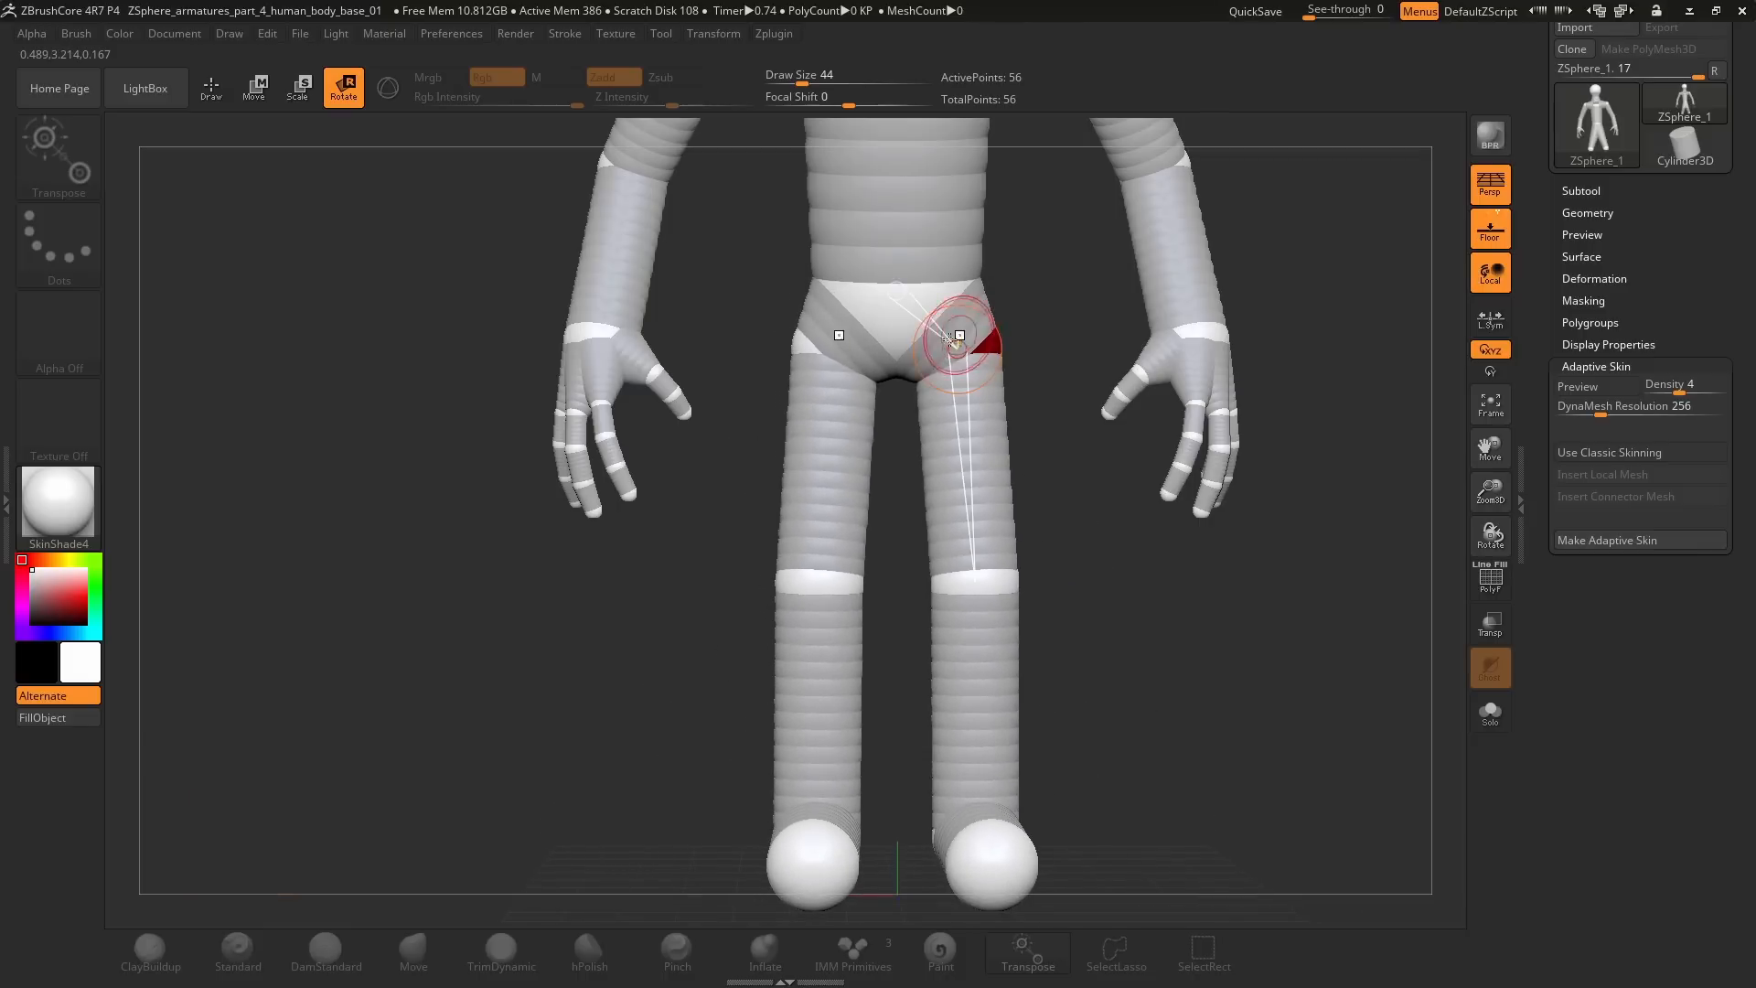
{"action": "left_click_drag", "start_coordinate": [968, 425], "coordinate": [970, 494]}
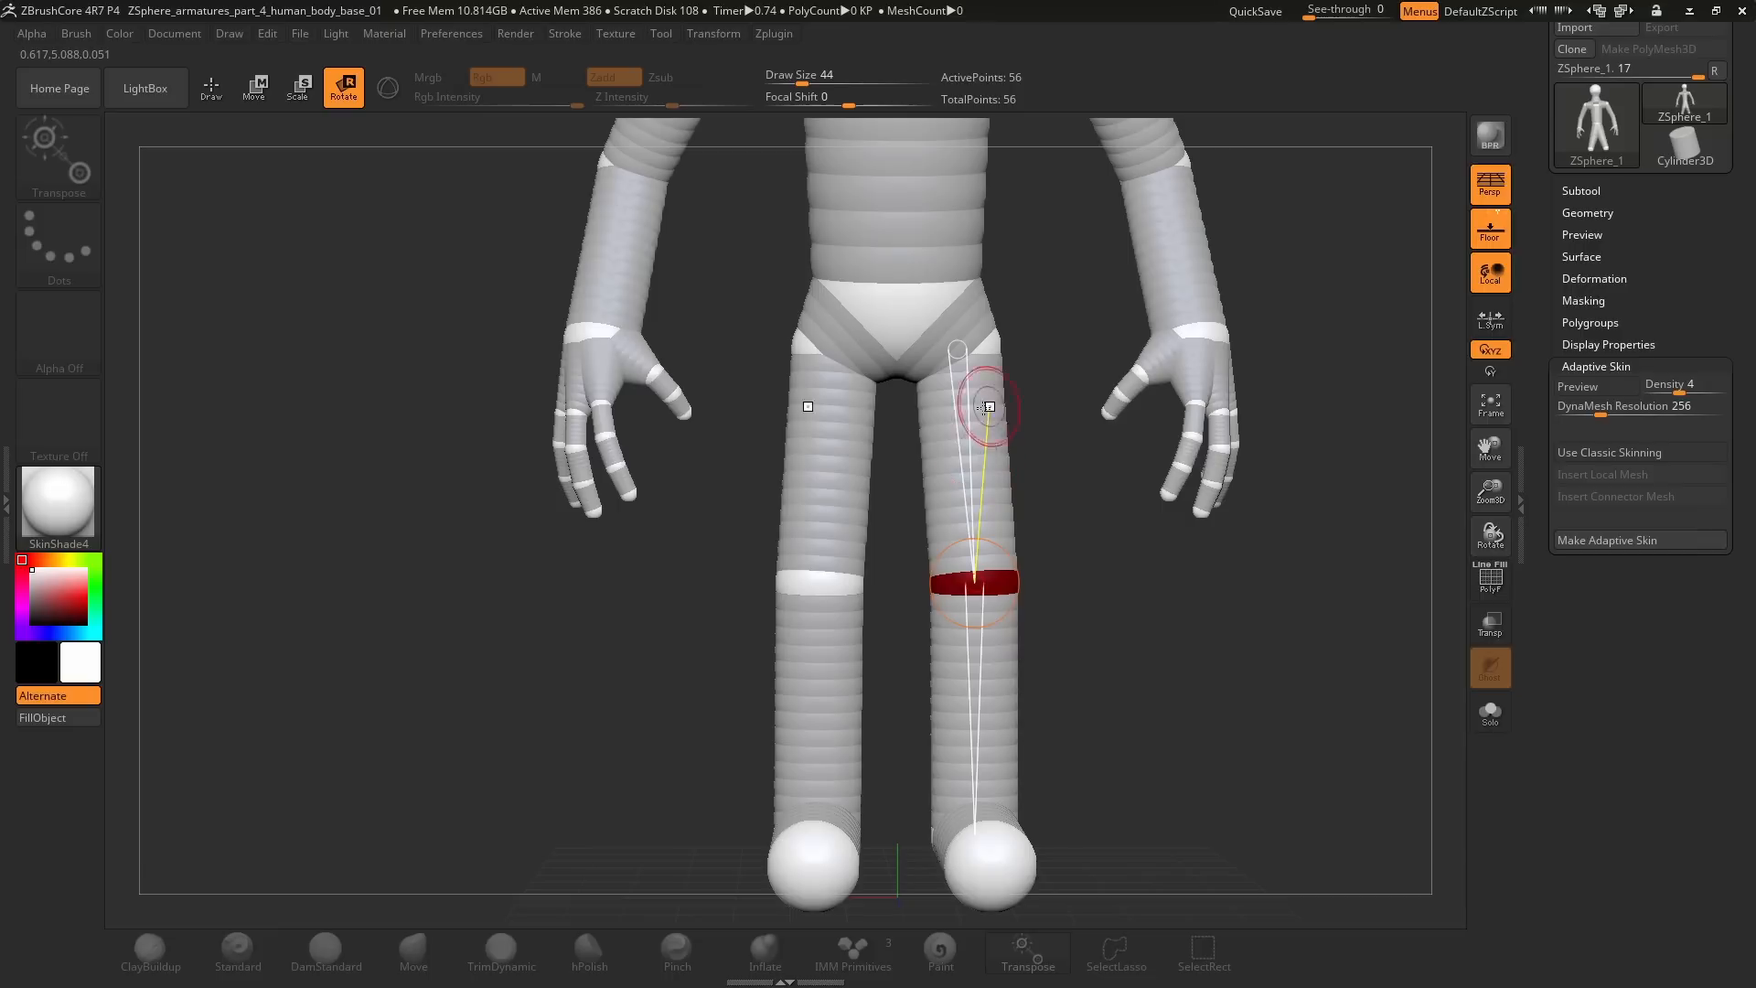
{"action": "left_click_drag", "start_coordinate": [969, 333], "coordinate": [986, 350]}
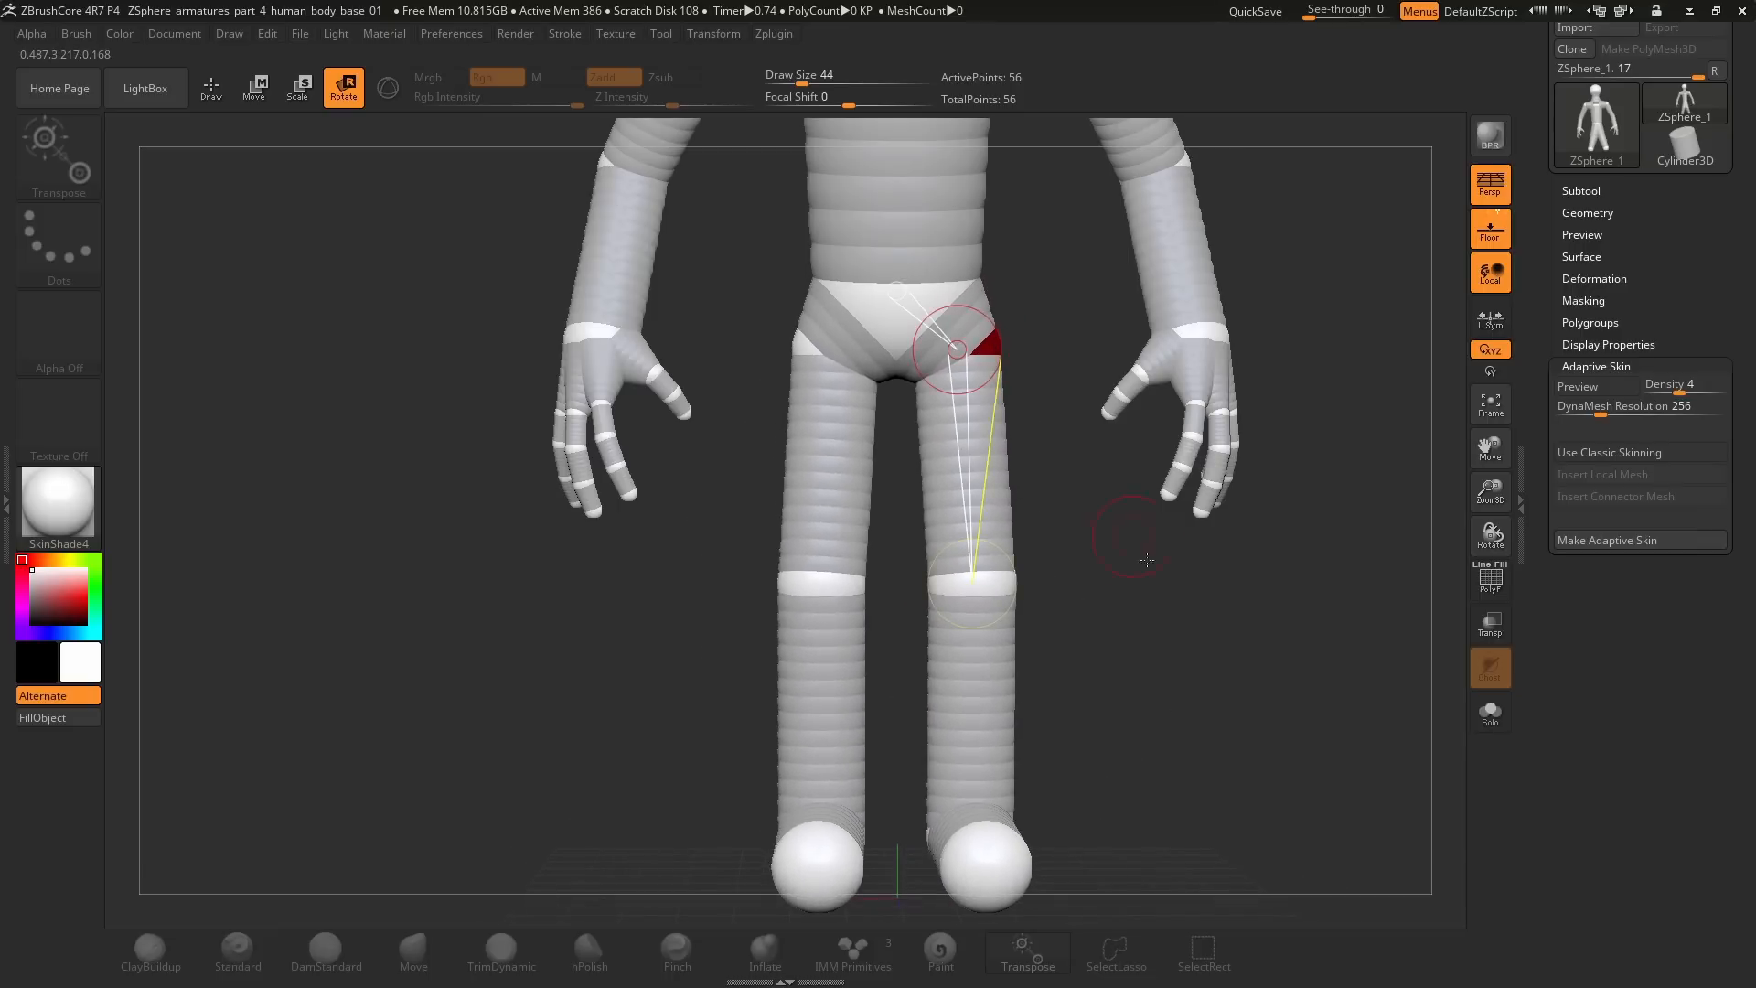
{"action": "key", "text": "a"}
{"action": "mouse_move", "coordinate": [1247, 646]}
{"action": "left_mouse_down"}
{"action": "mouse_move", "coordinate": [1216, 544]}
{"action": "mouse_move", "coordinate": [1250, 576]}
{"action": "mouse_move", "coordinate": [1148, 499]}
{"action": "mouse_move", "coordinate": [1015, 570]}
{"action": "mouse_move", "coordinate": [1003, 698]}
{"action": "left_mouse_up"}
{"action": "key", "text": "q"}
{"action": "key", "text": "a"}
{"action": "mouse_move", "coordinate": [897, 616]}
{"action": "left_mouse_down"}
{"action": "mouse_move", "coordinate": [964, 674]}
{"action": "mouse_move", "coordinate": [826, 727]}
{"action": "left_mouse_up"}
{"action": "key", "text": "a"}
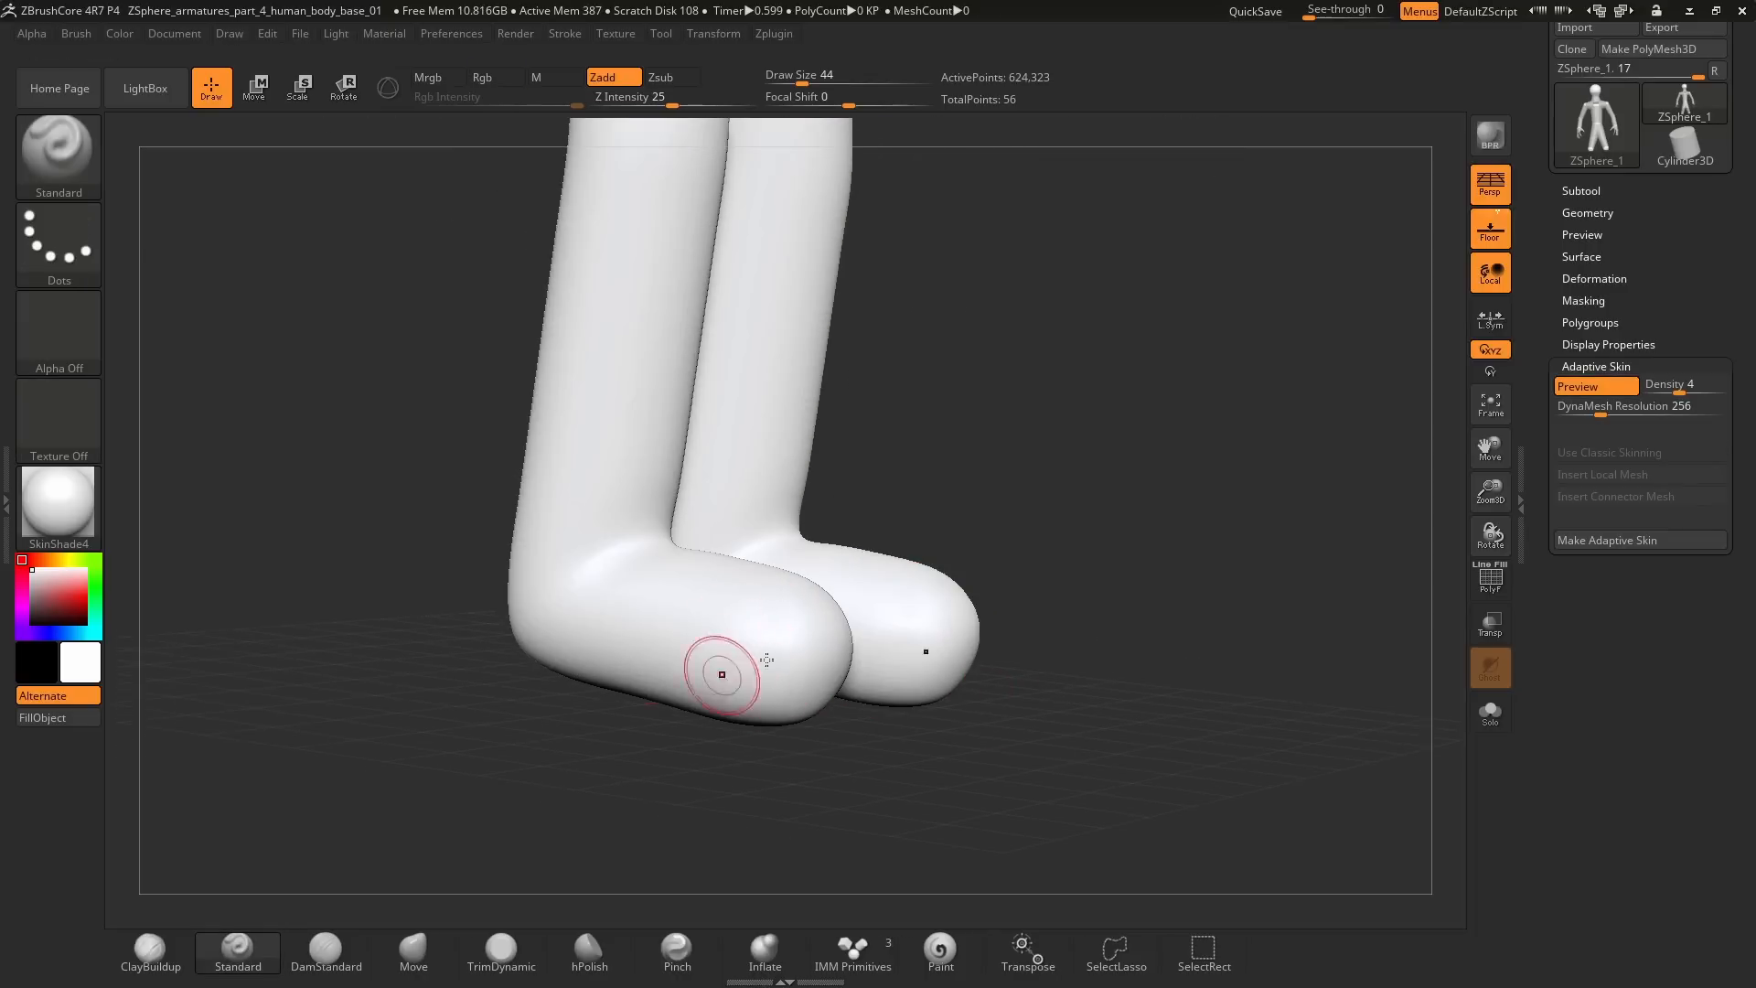
{"action": "mouse_move", "coordinate": [745, 641]}
{"action": "left_mouse_down"}
{"action": "mouse_move", "coordinate": [721, 682]}
{"action": "mouse_move", "coordinate": [1162, 630]}
{"action": "left_mouse_up"}
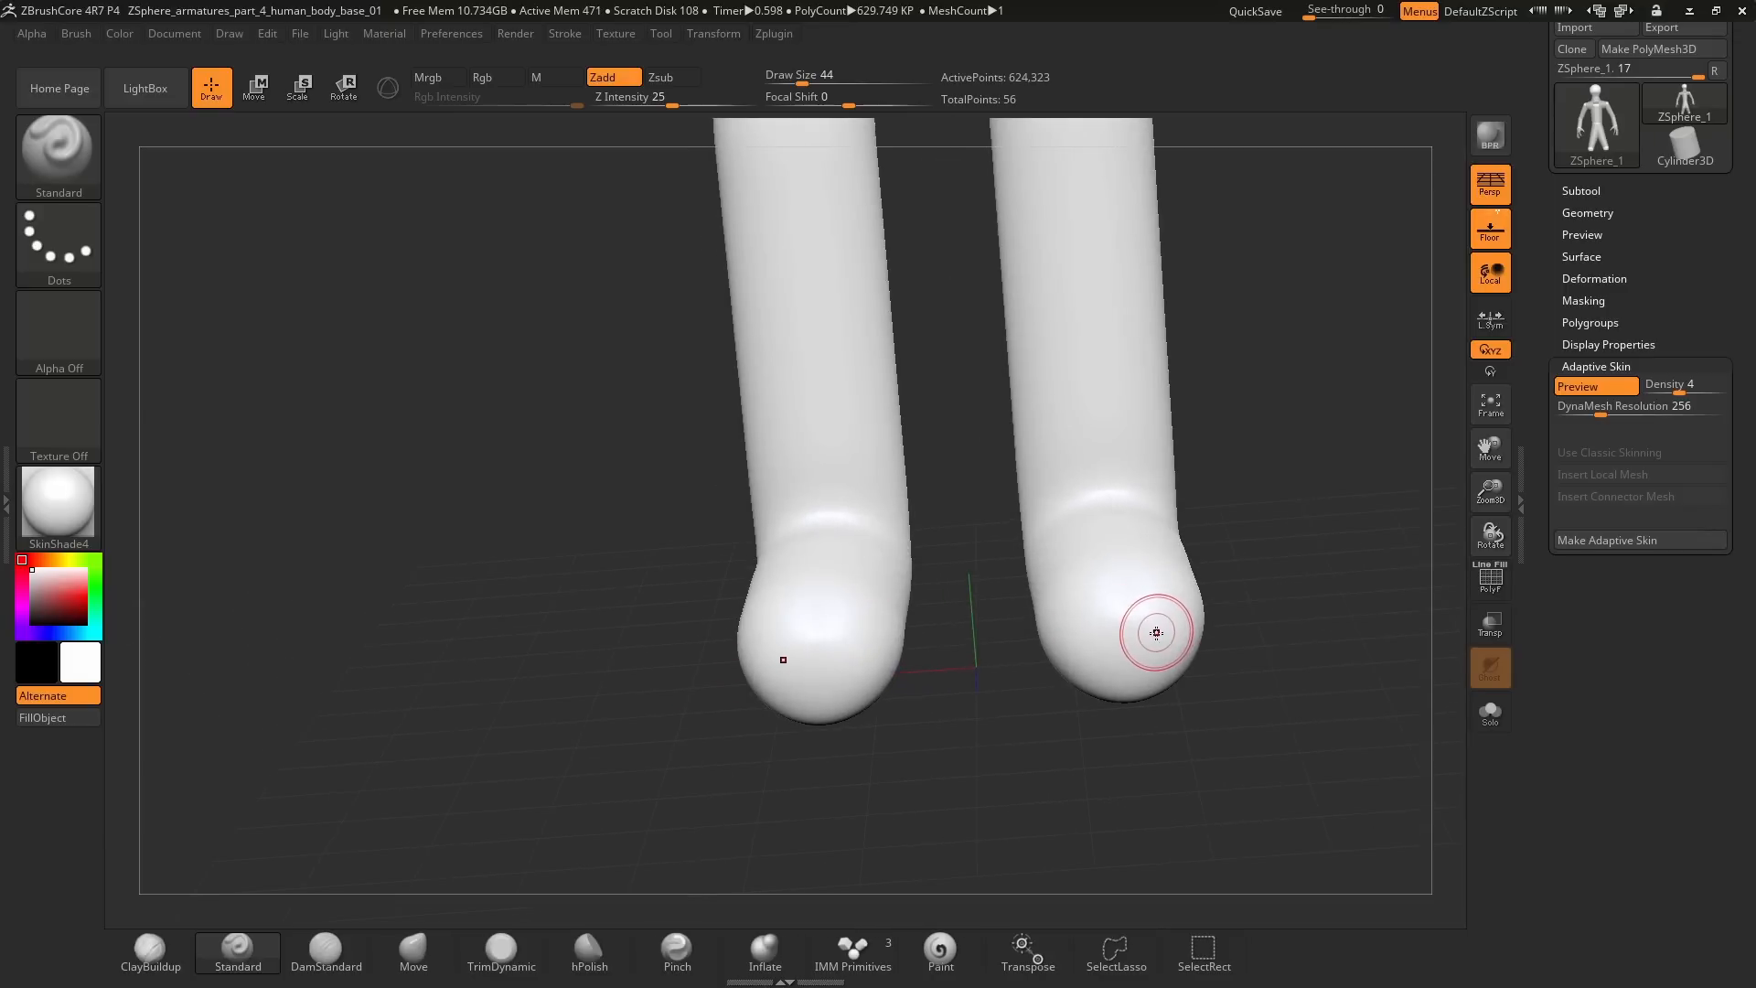
{"action": "mouse_move", "coordinate": [1153, 637]}
{"action": "left_mouse_down"}
{"action": "mouse_move", "coordinate": [1128, 626]}
{"action": "mouse_move", "coordinate": [1020, 695]}
{"action": "mouse_move", "coordinate": [1002, 693]}
{"action": "mouse_move", "coordinate": [1029, 679]}
{"action": "mouse_move", "coordinate": [1012, 674]}
{"action": "mouse_move", "coordinate": [1058, 664]}
{"action": "mouse_move", "coordinate": [1021, 686]}
{"action": "mouse_move", "coordinate": [801, 669]}
{"action": "mouse_move", "coordinate": [850, 590]}
{"action": "mouse_move", "coordinate": [818, 522]}
{"action": "mouse_move", "coordinate": [782, 525]}
{"action": "mouse_move", "coordinate": [799, 547]}
{"action": "mouse_move", "coordinate": [659, 525]}
{"action": "left_mouse_up"}
Step: Hide the skin preview and bring the feet into a raised side view
{"action": "key", "text": "a"}
{"action": "left_click_drag", "start_coordinate": [814, 710], "coordinate": [882, 635]}
{"action": "key", "text": "w"}
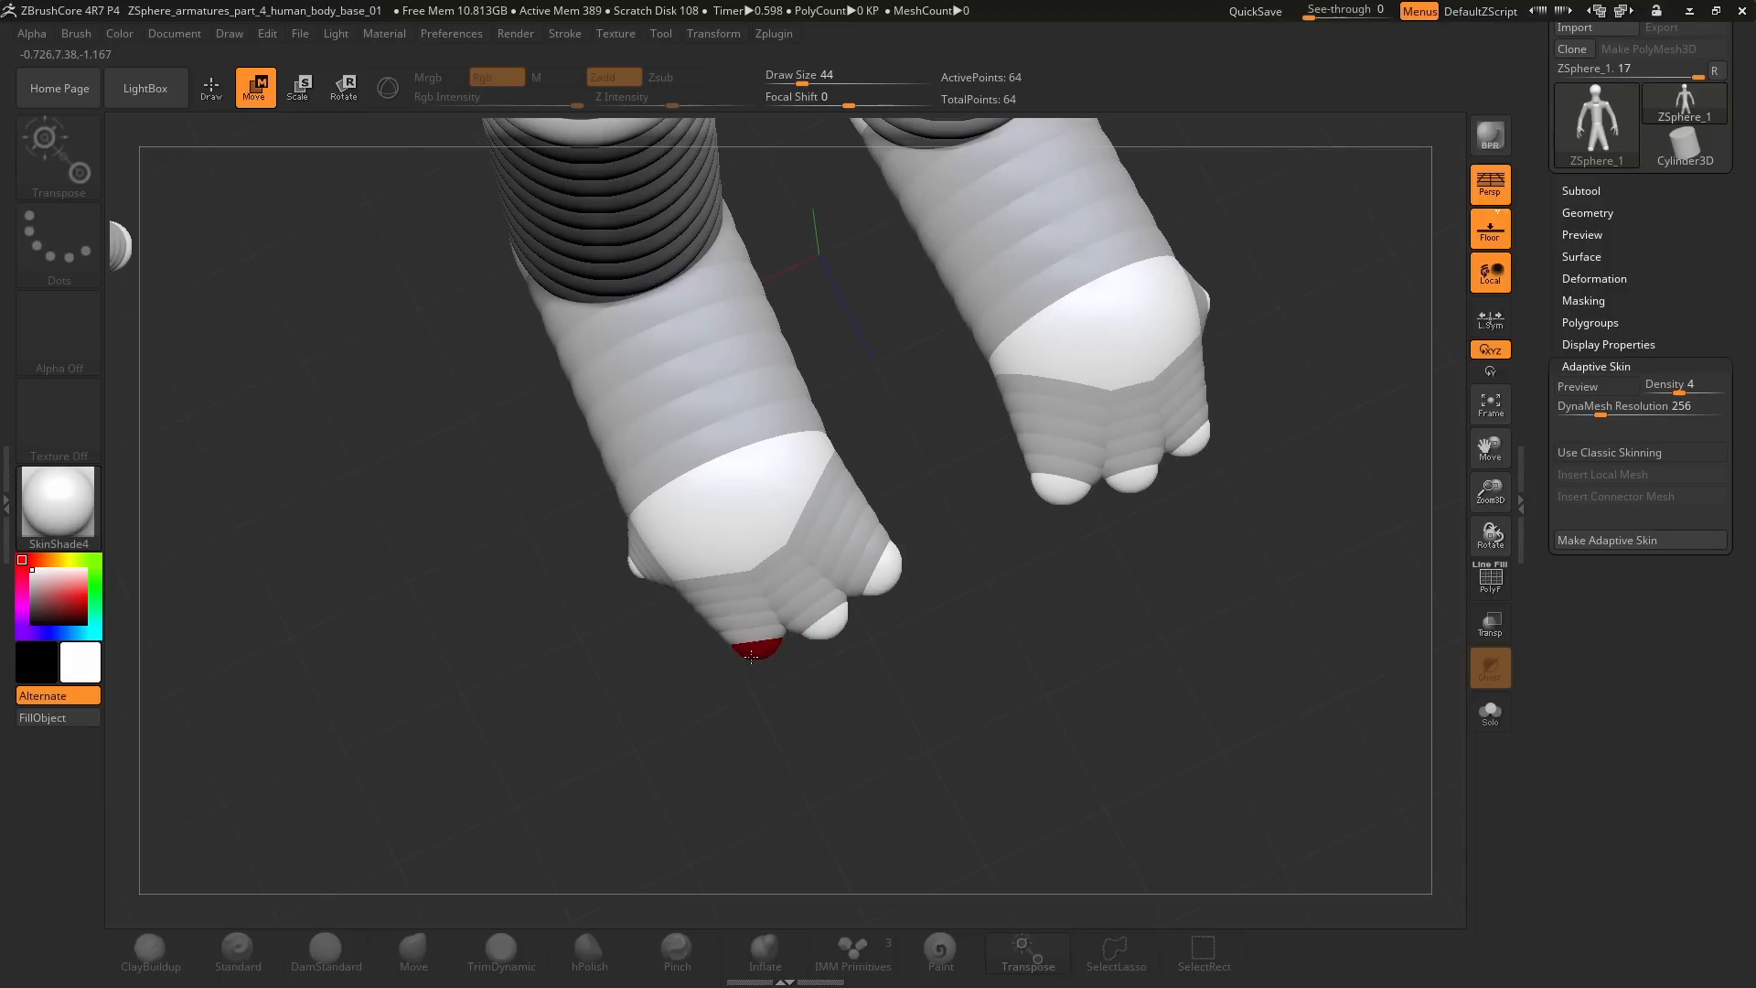
{"action": "left_click_drag", "start_coordinate": [643, 600], "coordinate": [758, 778]}
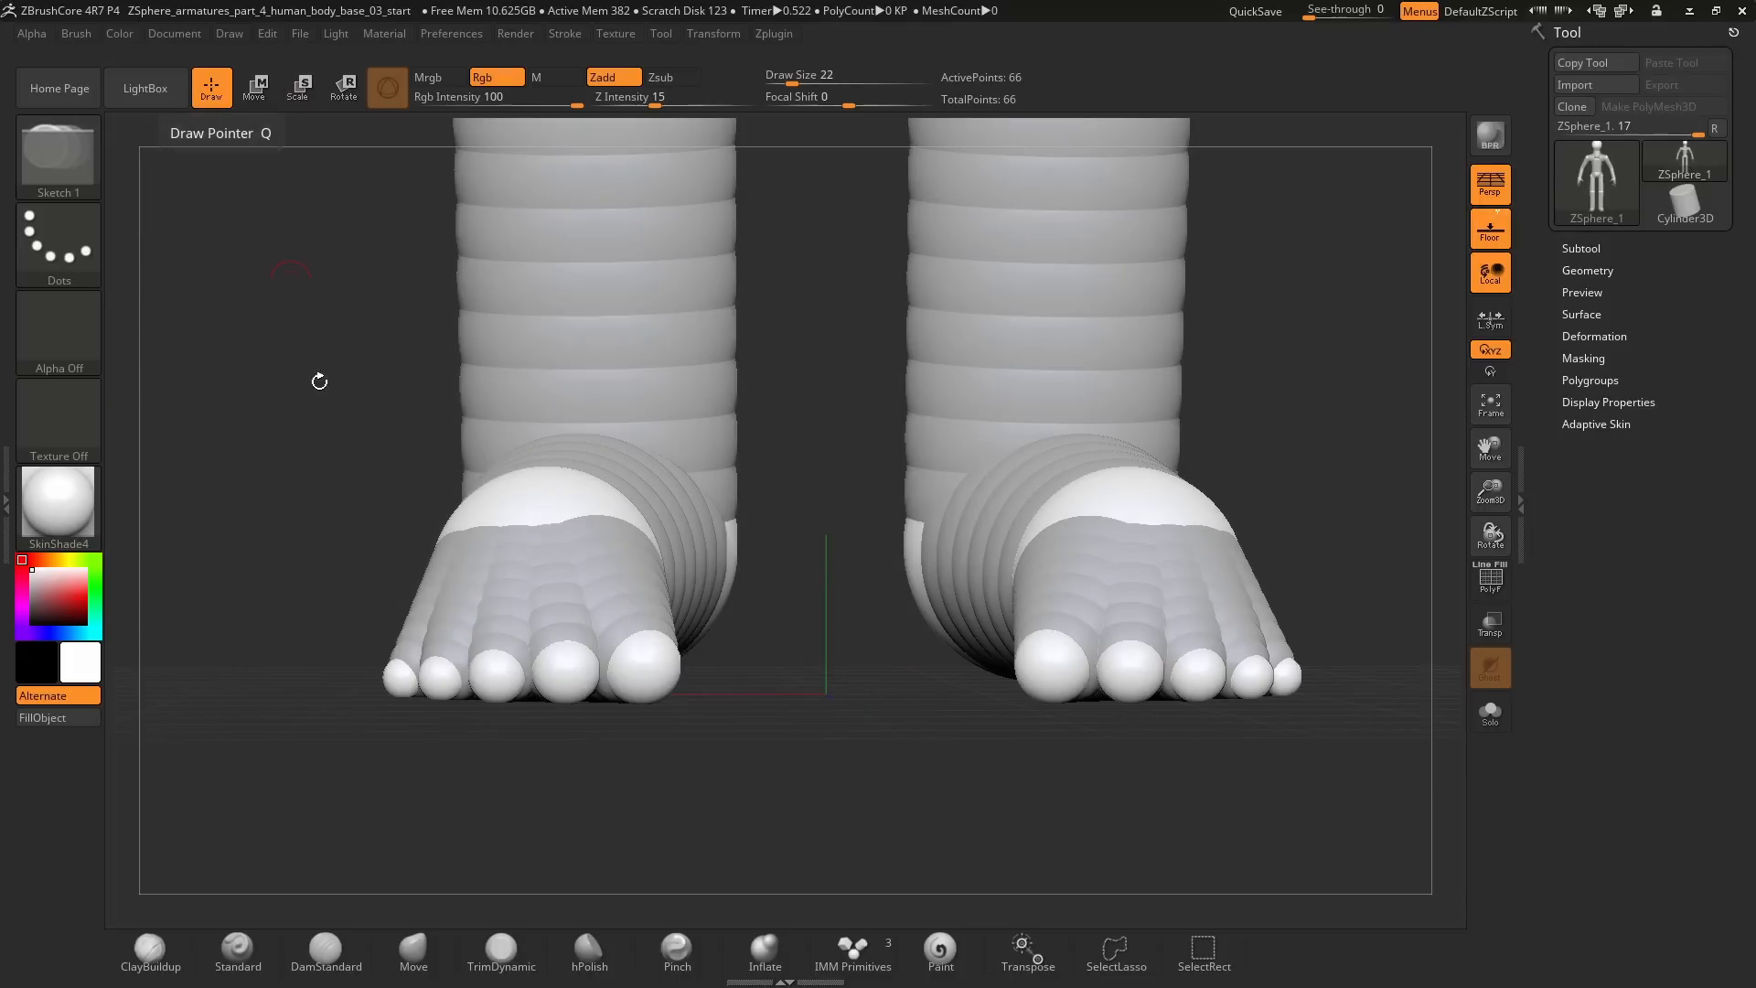
{"action": "left_click_drag", "start_coordinate": [297, 554], "coordinate": [296, 362], "text": "alt"}
Step: Add mirrored toe ZSpheres along the front of each foot and reposition them
{"action": "left_click", "coordinate": [668, 489]}
{"action": "left_click_drag", "start_coordinate": [675, 497], "coordinate": [740, 559]}
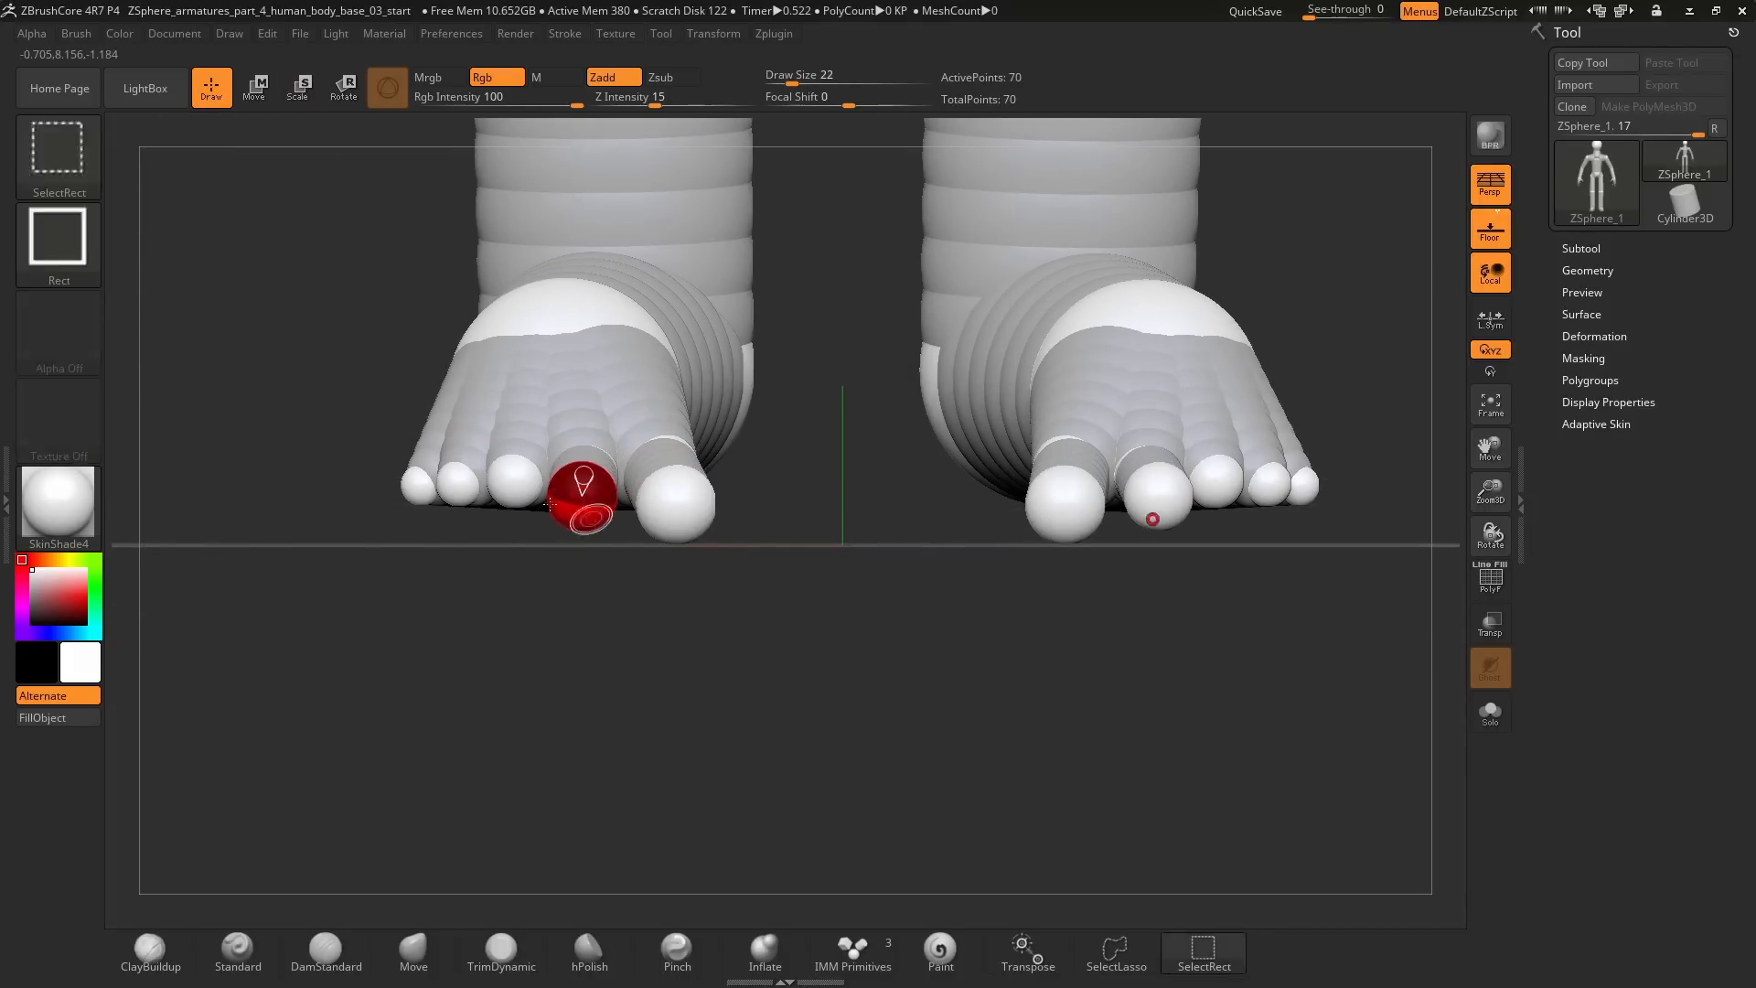
{"action": "left_click", "coordinate": [512, 489]}
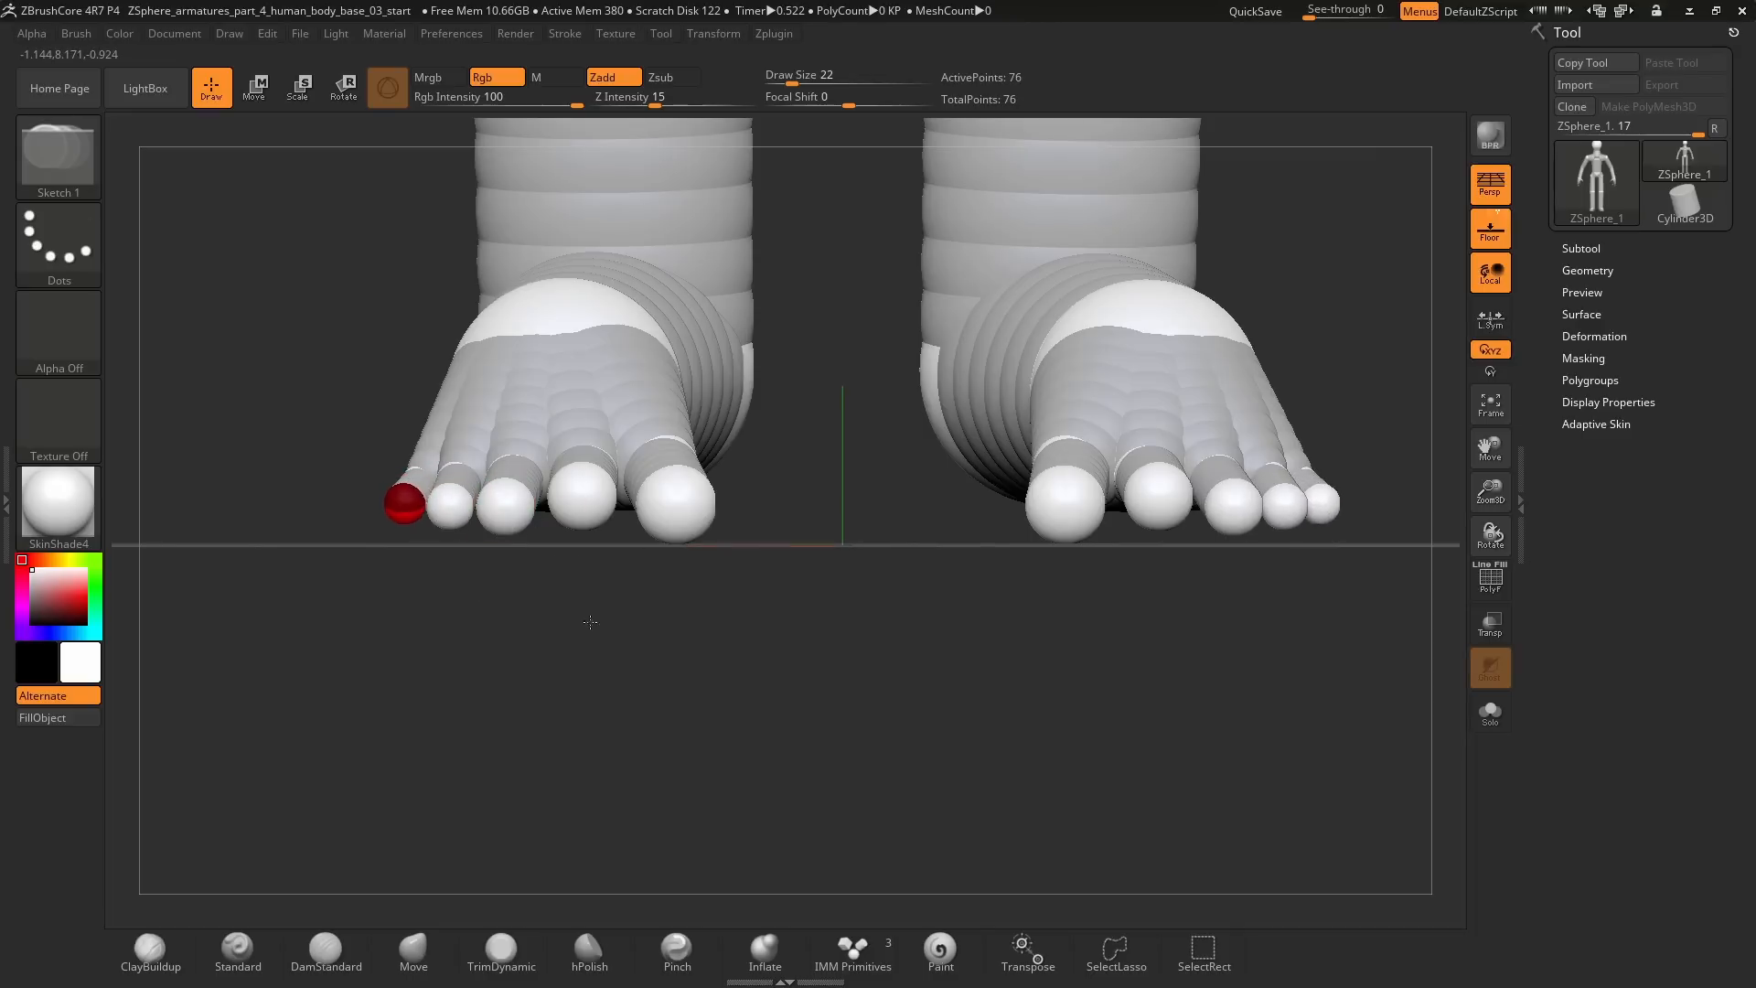
{"action": "left_click_drag", "start_coordinate": [590, 621], "coordinate": [640, 509]}
{"action": "key", "text": "w"}
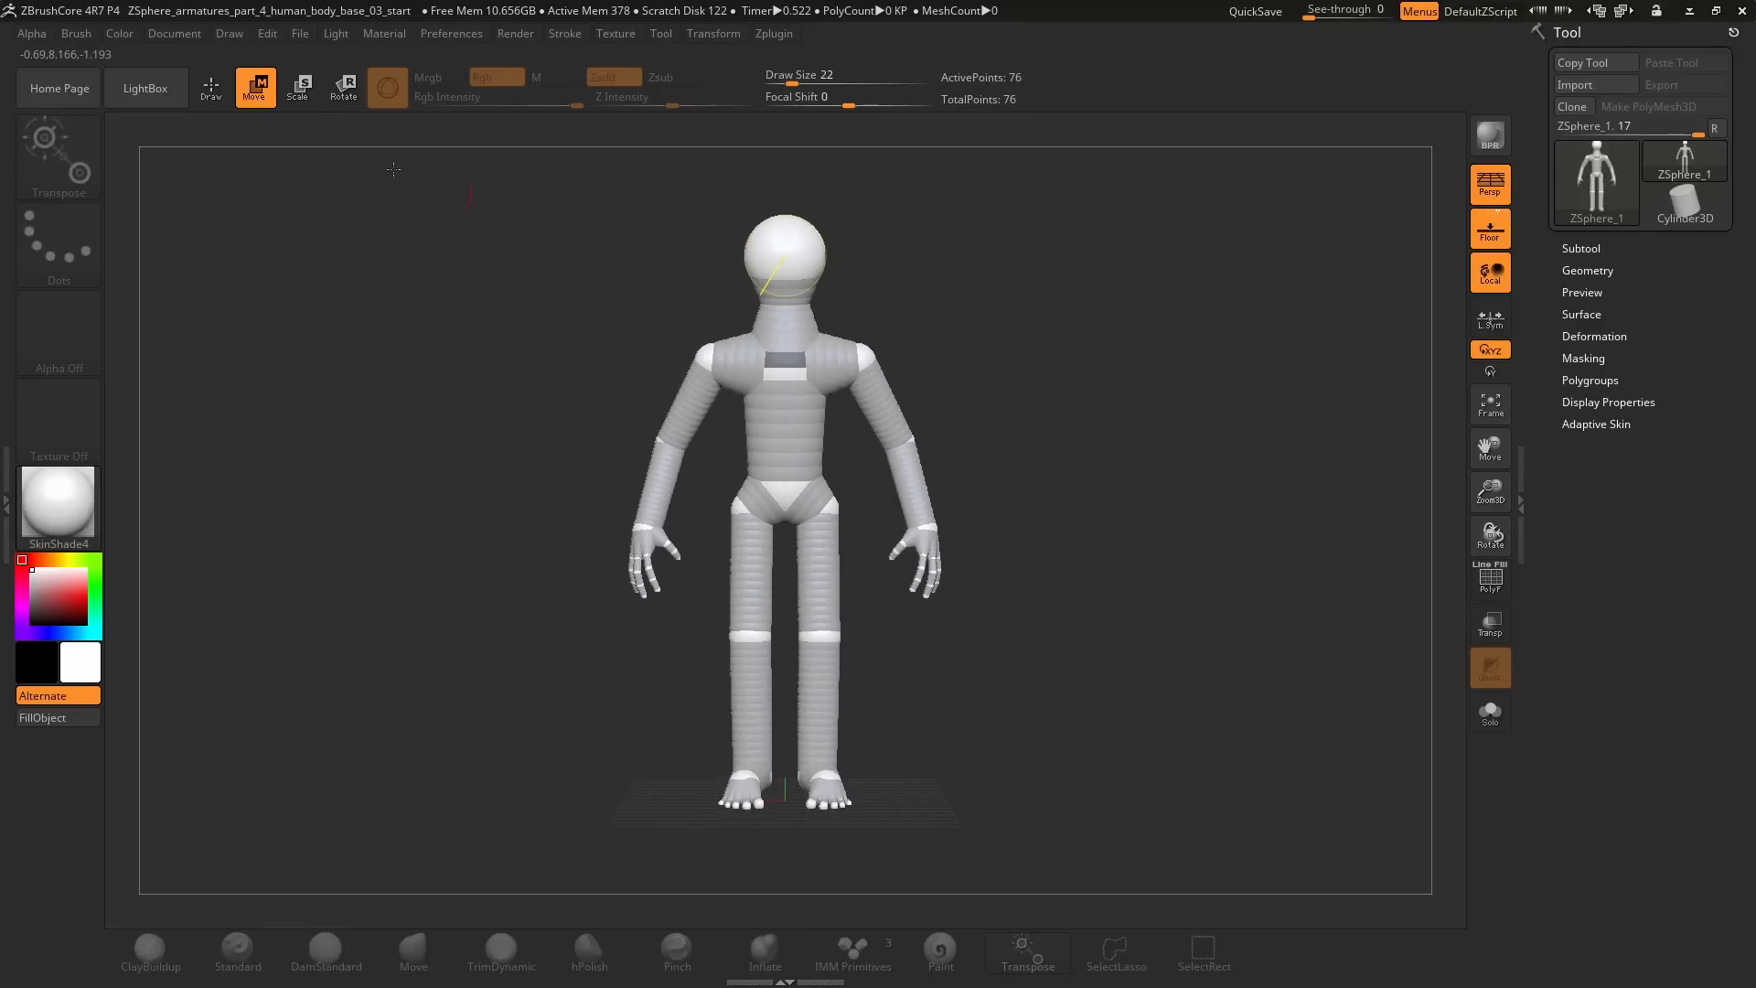
Step: View the figure from three-quarter and side angles and bend the lower leg slightly at the knee in Rotate mode
{"action": "left_click_drag", "start_coordinate": [1016, 319], "coordinate": [1150, 315]}
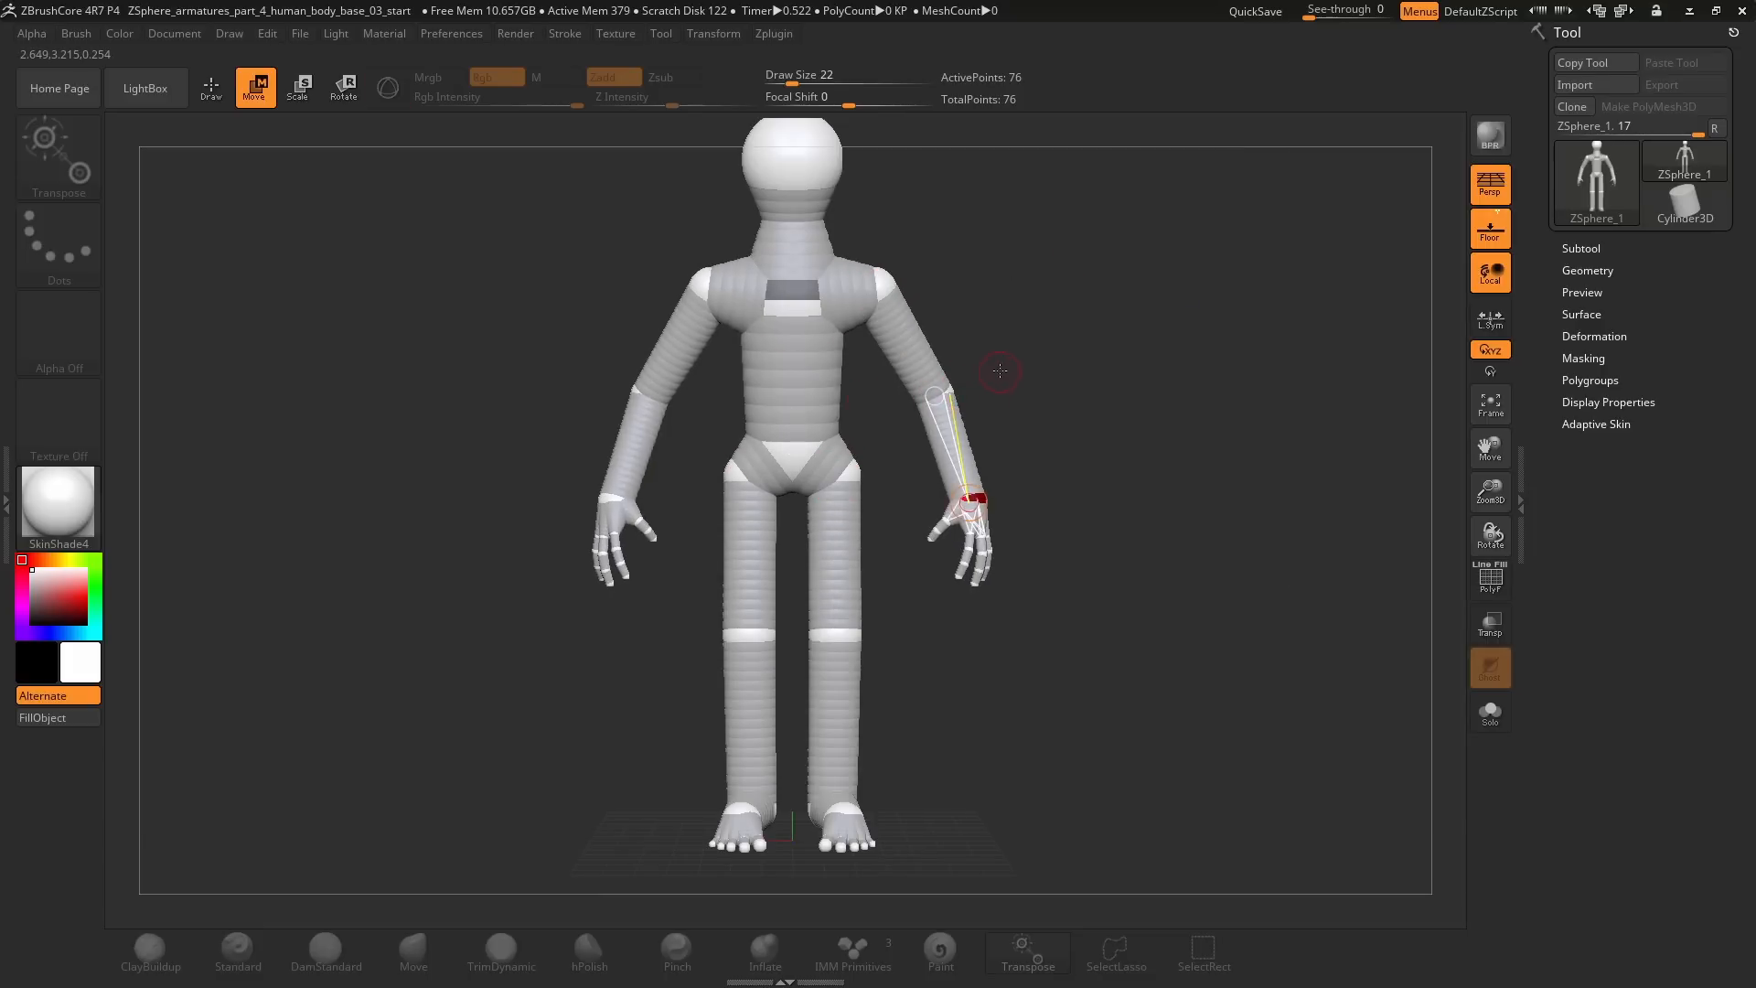
{"action": "mouse_move", "coordinate": [972, 502]}
{"action": "left_mouse_down"}
{"action": "mouse_move", "coordinate": [947, 389]}
{"action": "mouse_move", "coordinate": [845, 599]}
{"action": "left_mouse_up"}
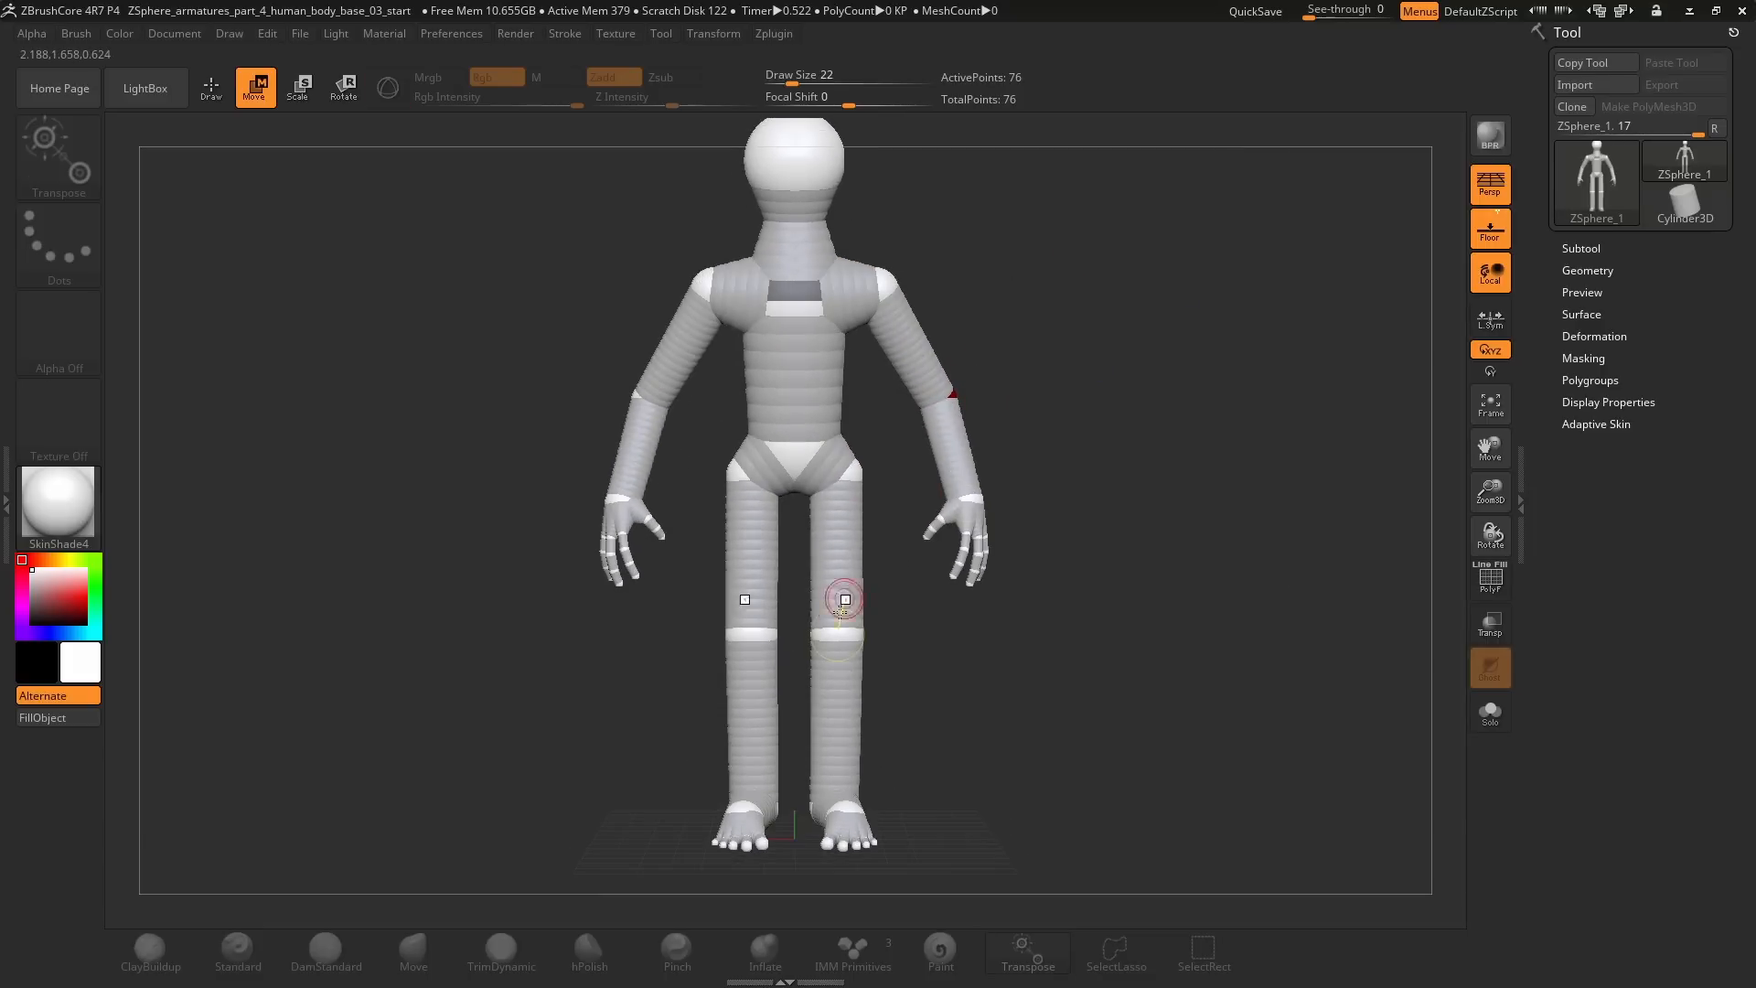
{"action": "left_click_drag", "start_coordinate": [953, 674], "coordinate": [1113, 641]}
{"action": "key", "text": "r"}
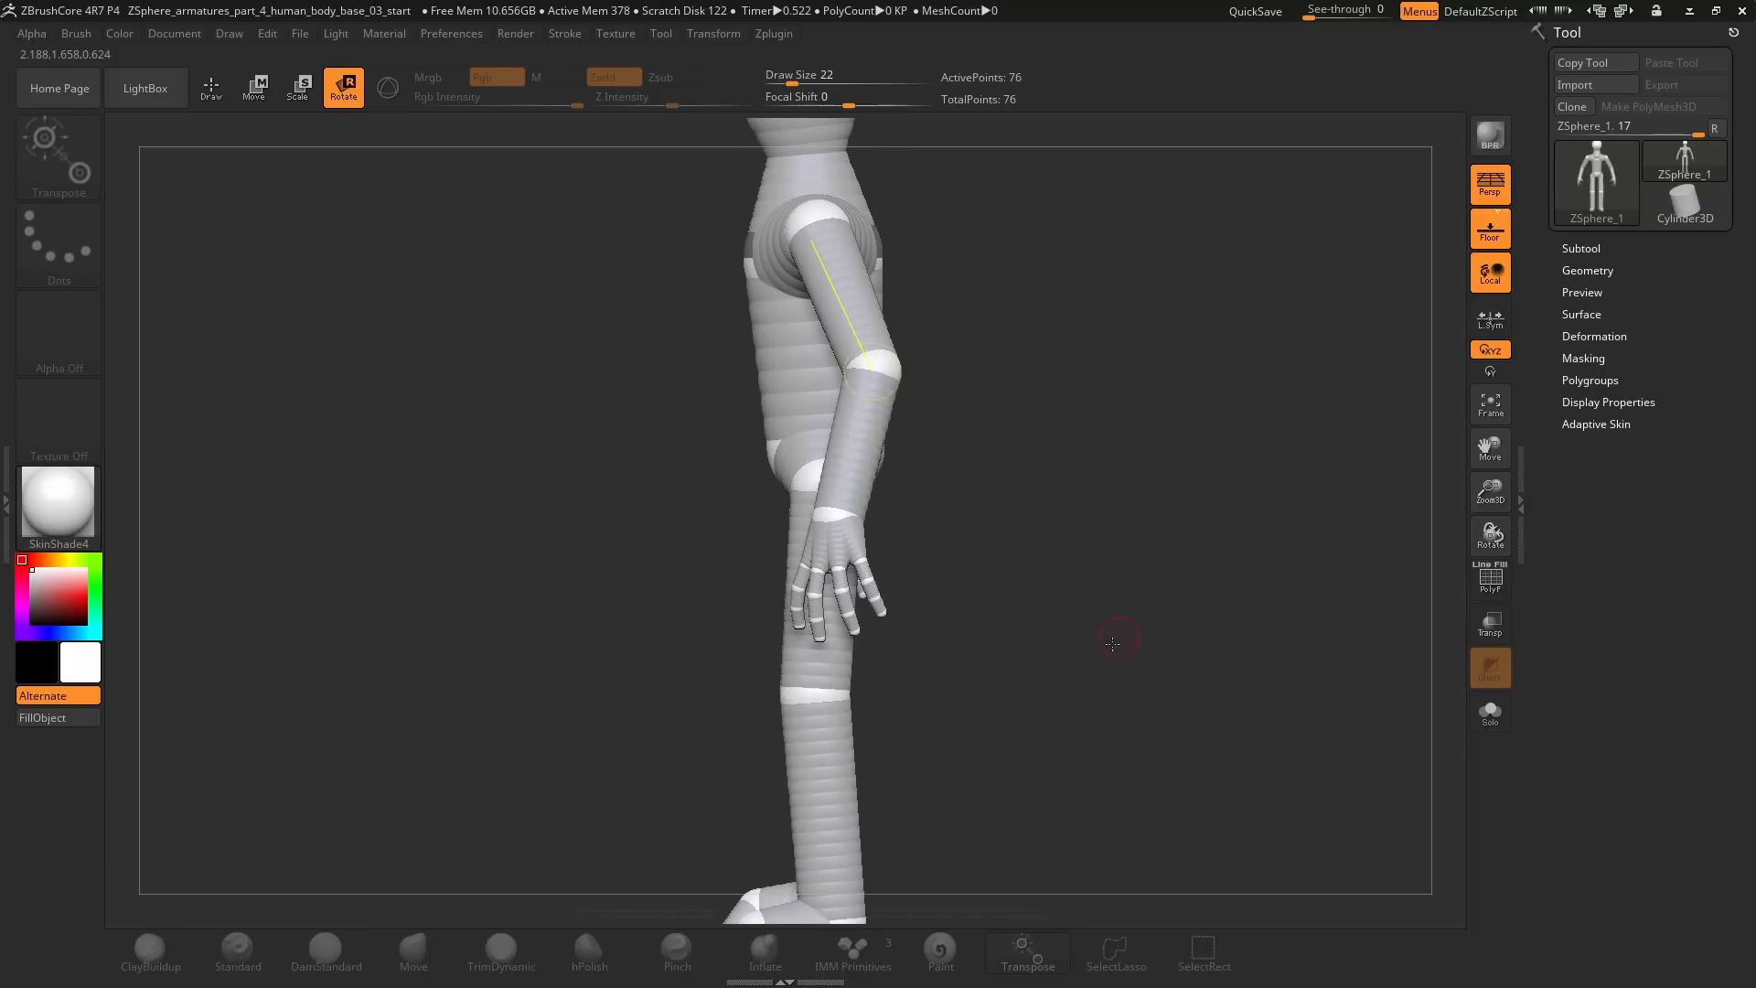
{"action": "left_click_drag", "start_coordinate": [821, 665], "coordinate": [836, 696]}
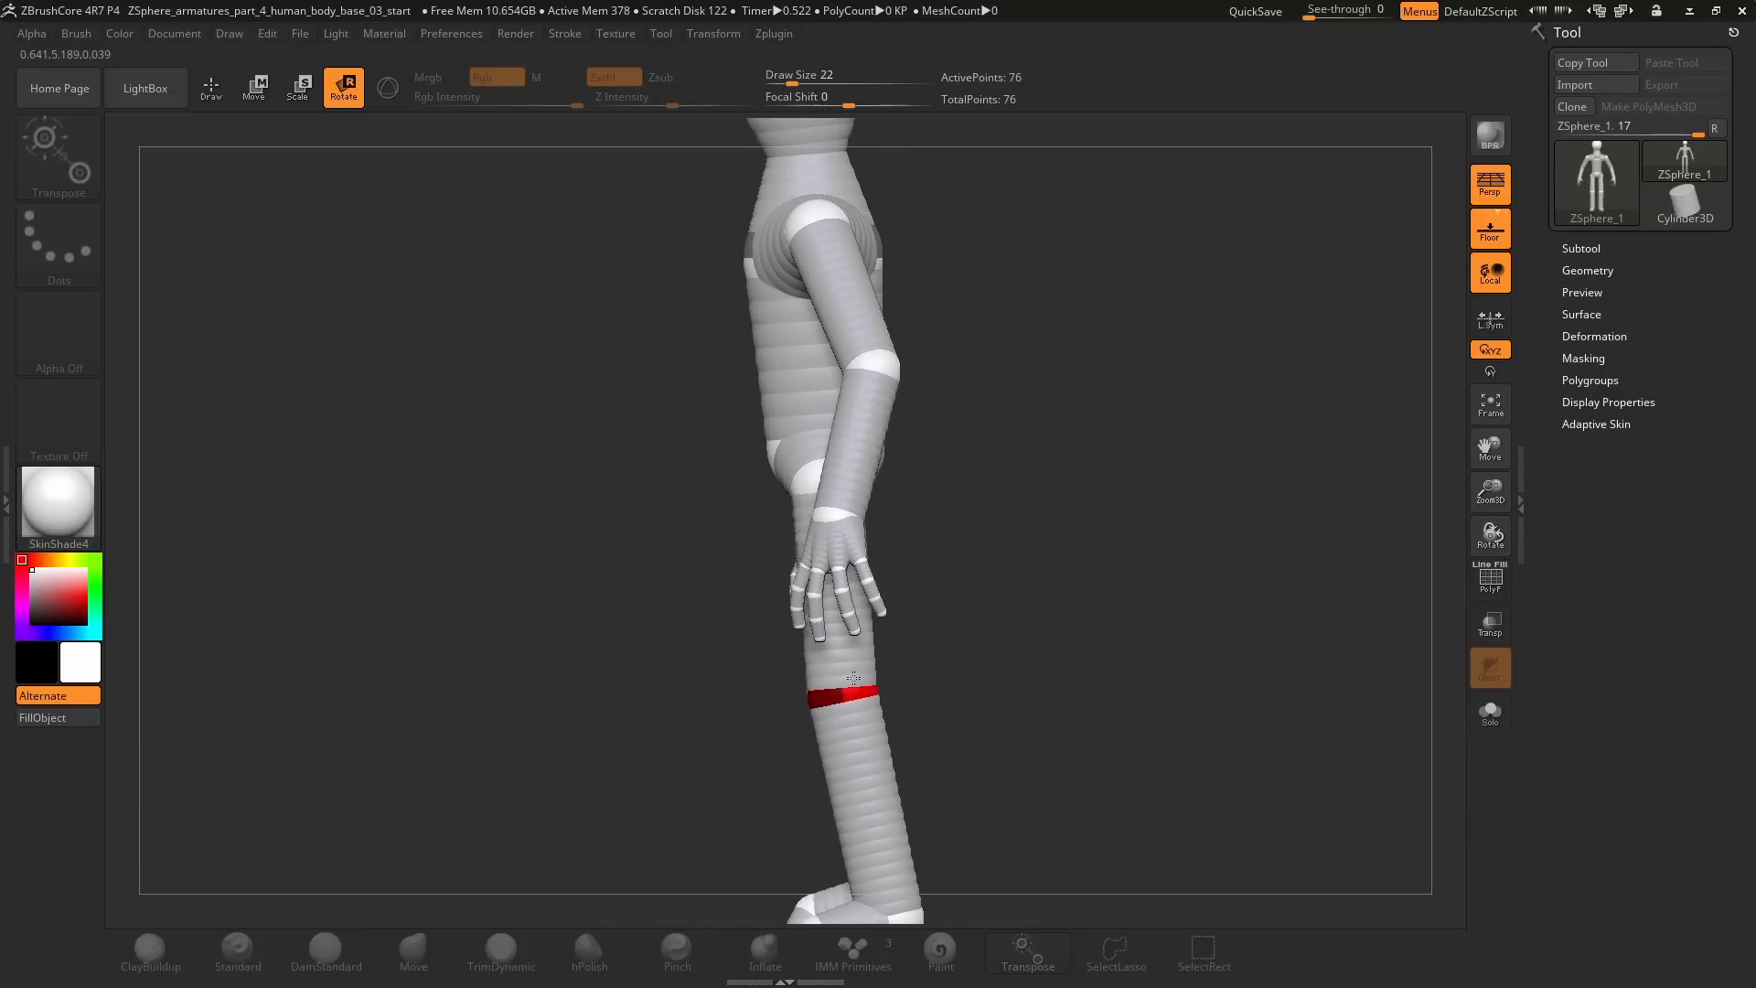
{"action": "mouse_move", "coordinate": [960, 659]}
{"action": "left_mouse_down"}
{"action": "mouse_move", "coordinate": [1177, 548]}
{"action": "mouse_move", "coordinate": [900, 580]}
{"action": "left_mouse_up"}
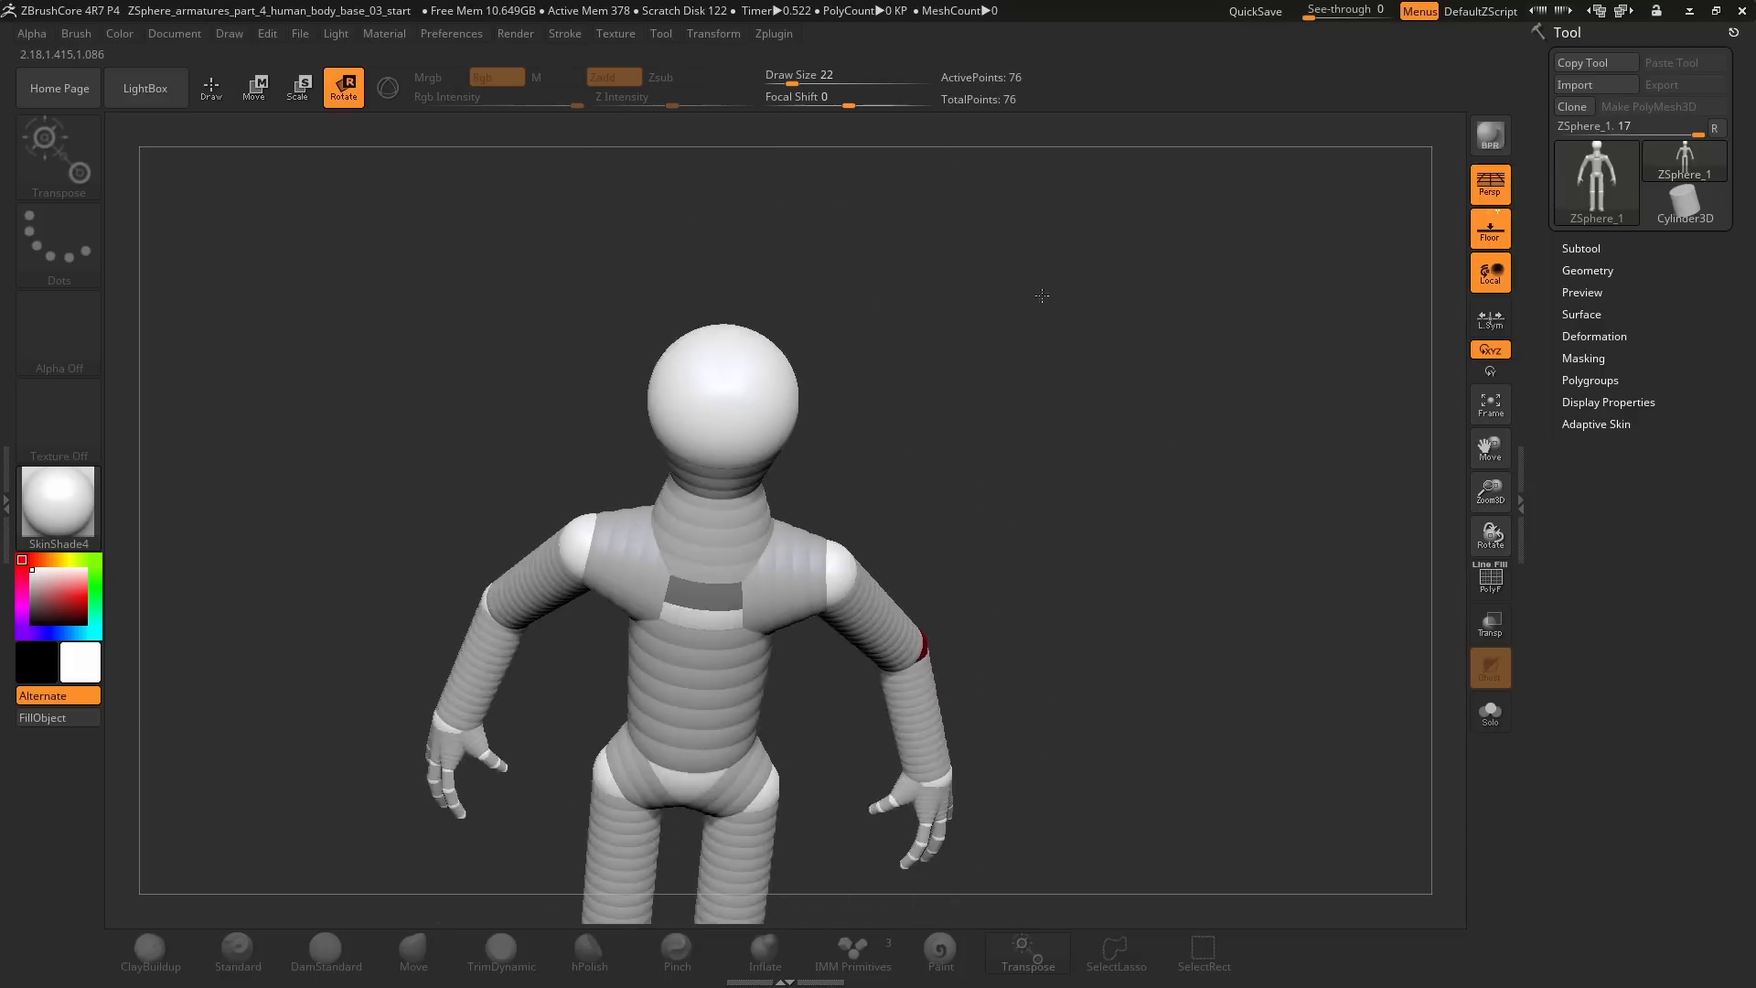
{"action": "mouse_move", "coordinate": [899, 581]}
{"action": "left_mouse_down"}
{"action": "mouse_move", "coordinate": [874, 615]}
{"action": "mouse_move", "coordinate": [868, 521]}
{"action": "left_mouse_up"}
Step: Rotate the arms down toward the body, then scale them so the hands sit higher
{"action": "mouse_move", "coordinate": [855, 635]}
{"action": "left_mouse_down"}
{"action": "mouse_move", "coordinate": [835, 717]}
{"action": "mouse_move", "coordinate": [905, 590]}
{"action": "left_mouse_up"}
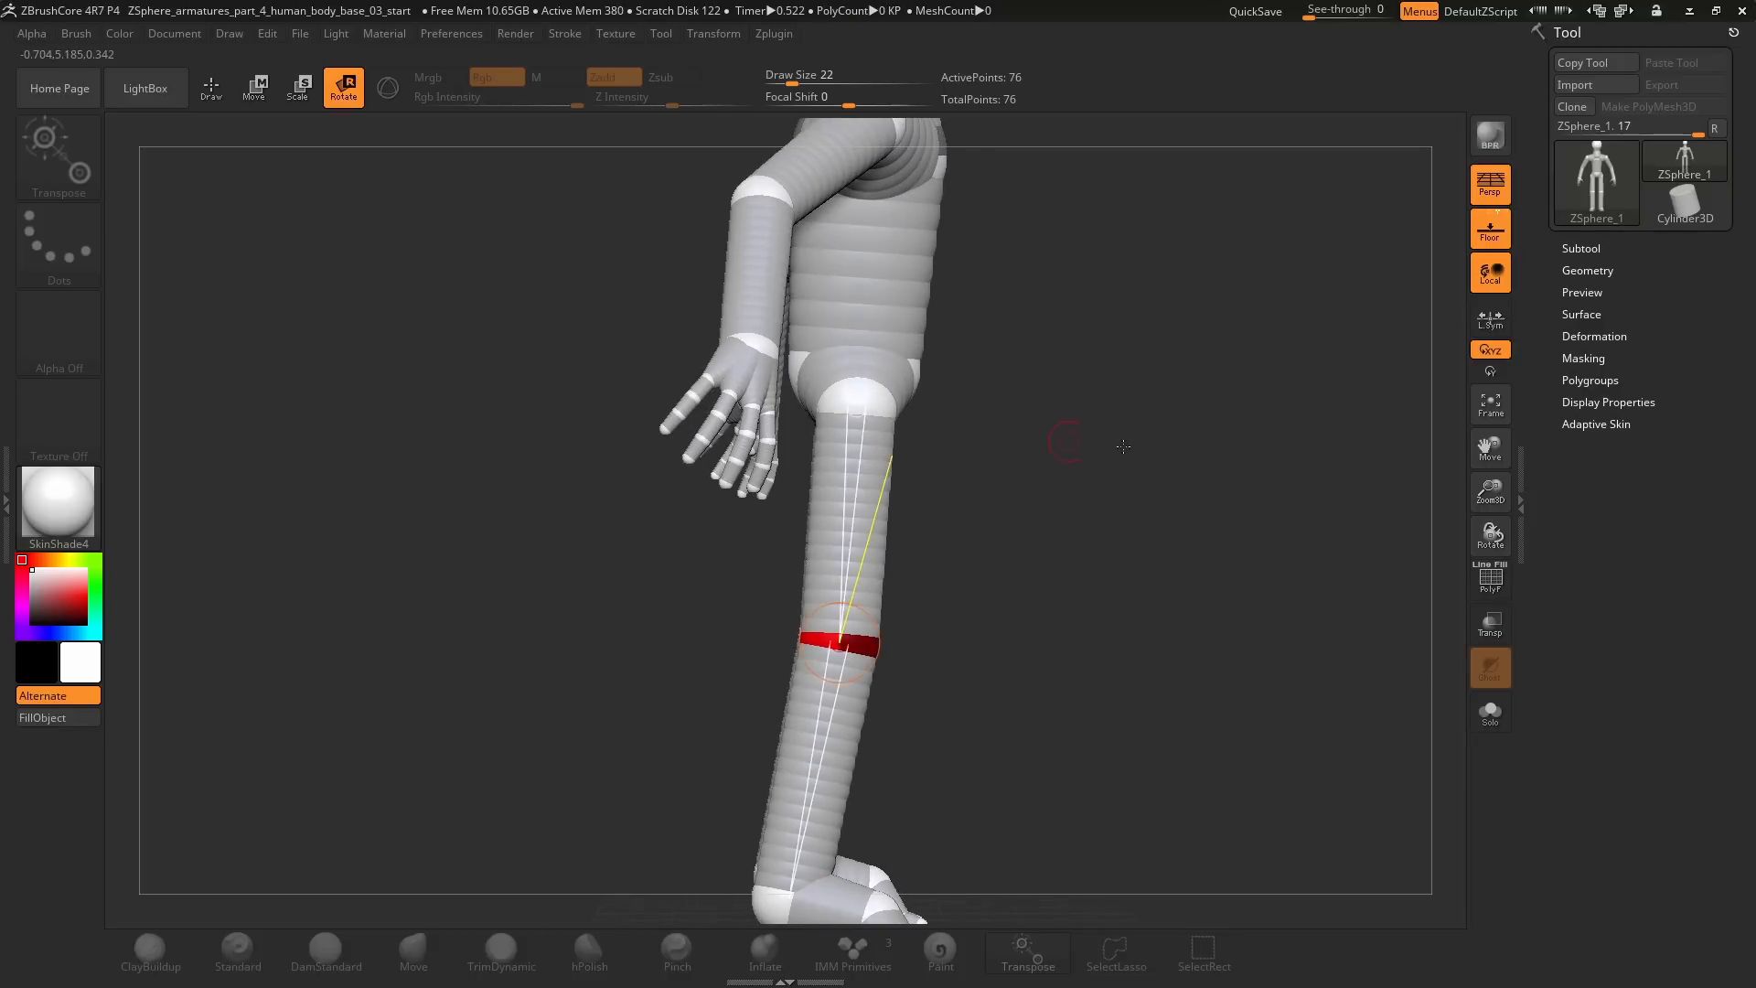
{"action": "mouse_move", "coordinate": [1057, 431]}
{"action": "left_mouse_down"}
{"action": "mouse_move", "coordinate": [1051, 464]}
{"action": "mouse_move", "coordinate": [1118, 380]}
{"action": "left_mouse_up"}
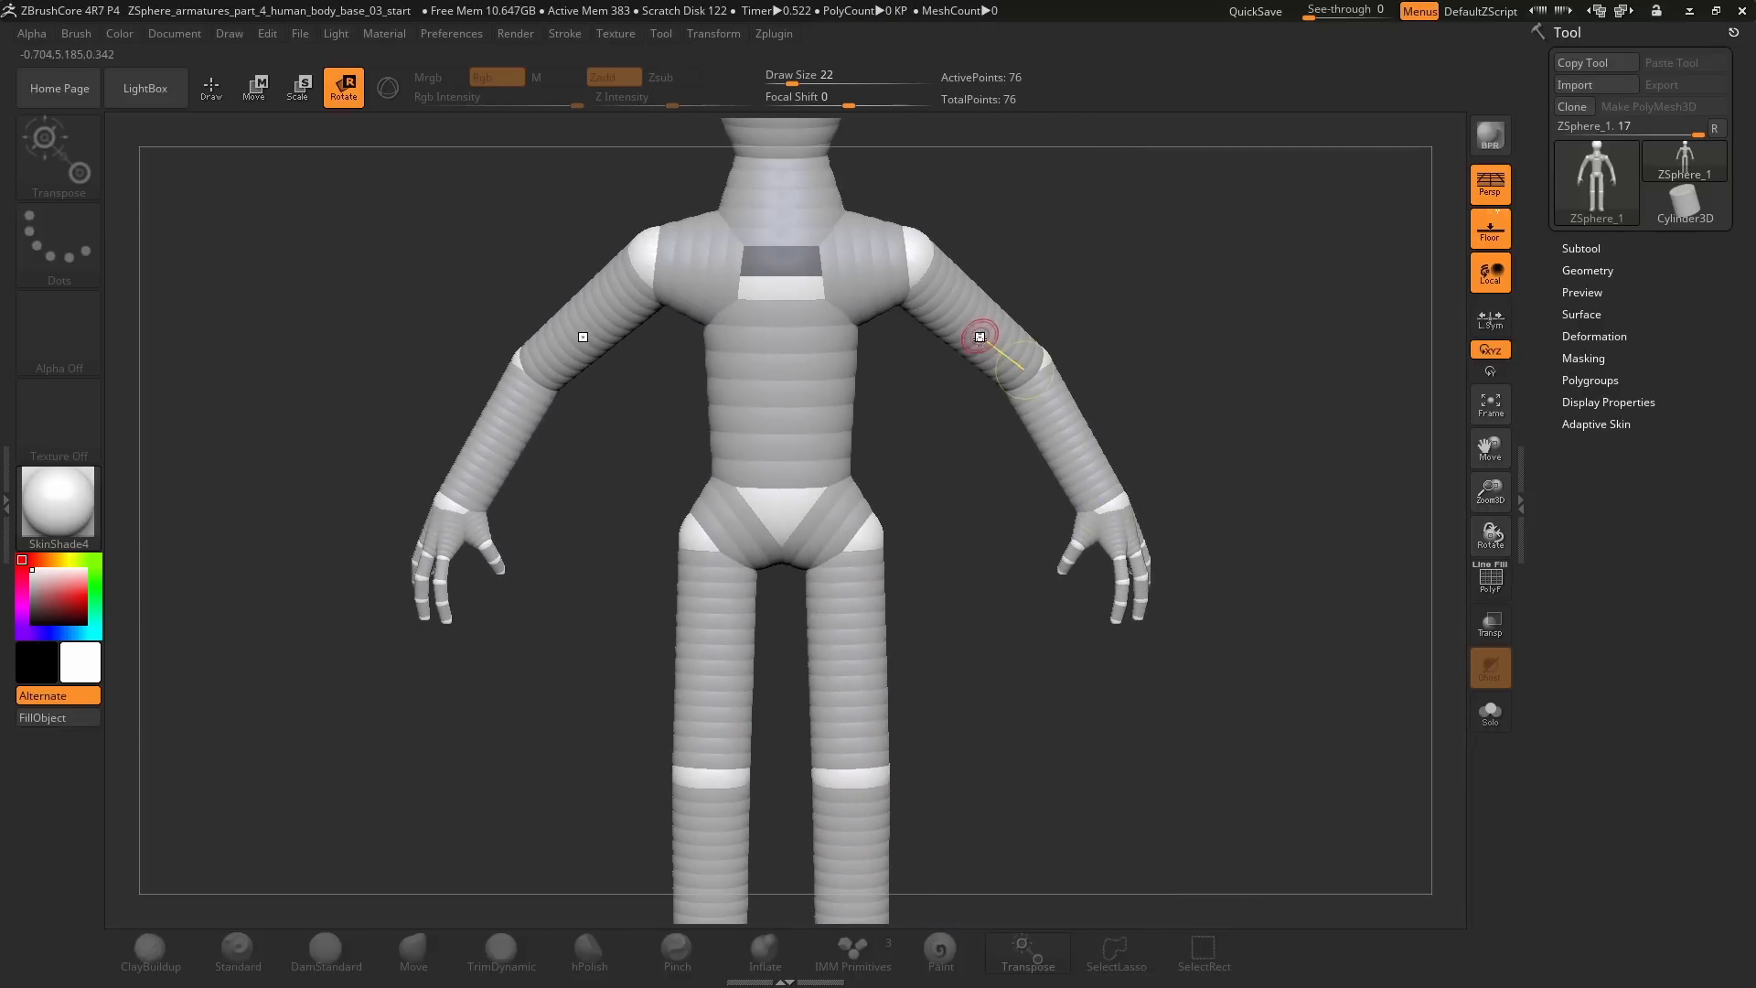
{"action": "left_click_drag", "start_coordinate": [979, 333], "coordinate": [921, 324]}
{"action": "left_click", "coordinate": [303, 90]}
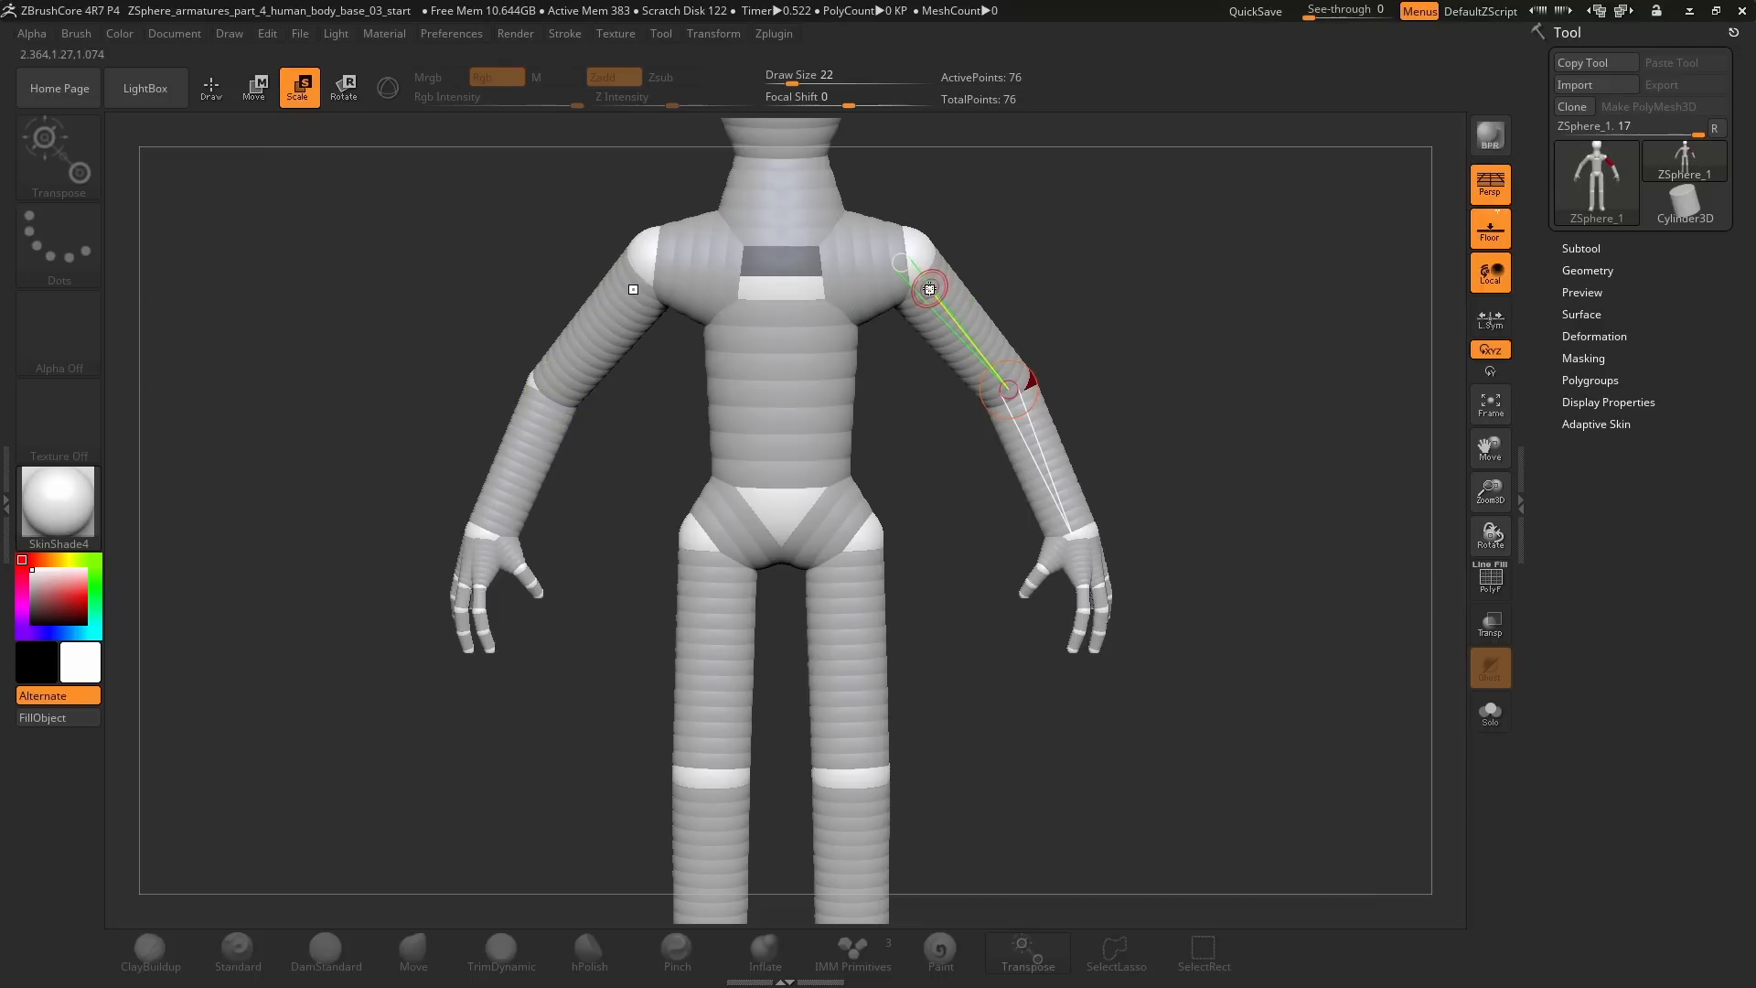
{"action": "mouse_move", "coordinate": [931, 288]}
{"action": "left_mouse_down"}
{"action": "mouse_move", "coordinate": [995, 223]}
{"action": "mouse_move", "coordinate": [1074, 318]}
{"action": "mouse_move", "coordinate": [1289, 329]}
{"action": "mouse_move", "coordinate": [1260, 480]}
{"action": "mouse_move", "coordinate": [1214, 476]}
{"action": "left_mouse_up"}
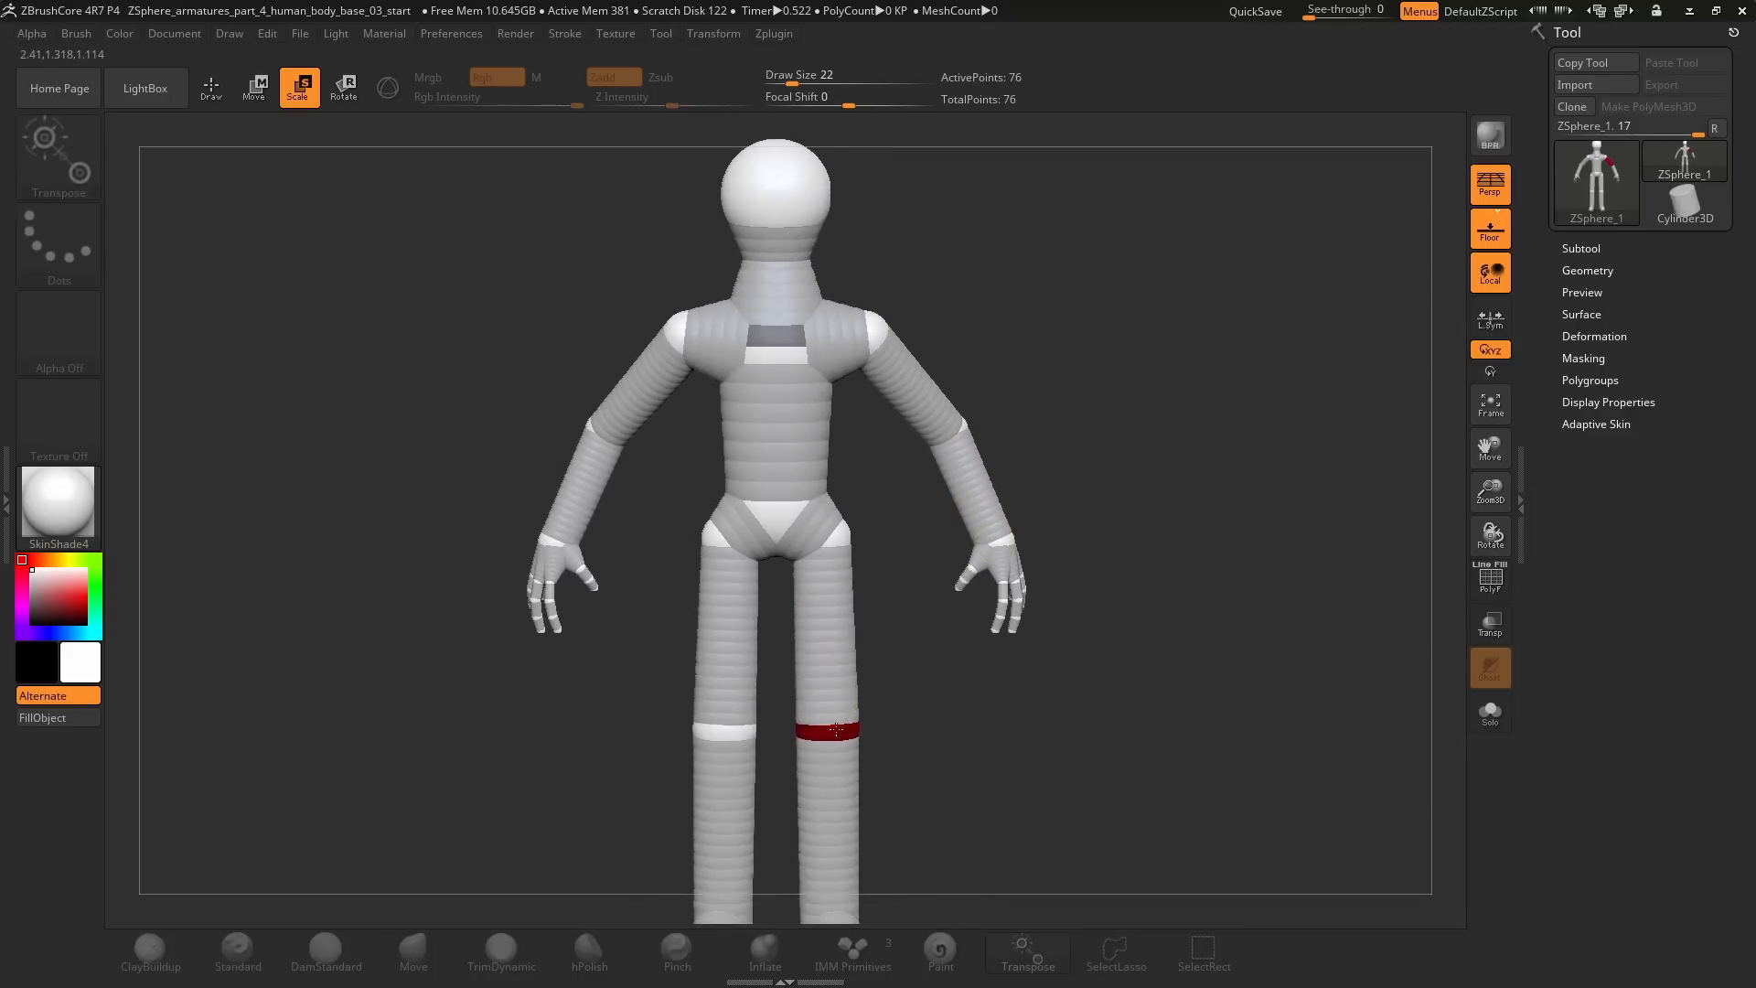
{"action": "mouse_move", "coordinate": [841, 604]}
{"action": "left_mouse_down"}
{"action": "mouse_move", "coordinate": [916, 660]}
{"action": "mouse_move", "coordinate": [838, 446]}
{"action": "left_mouse_up"}
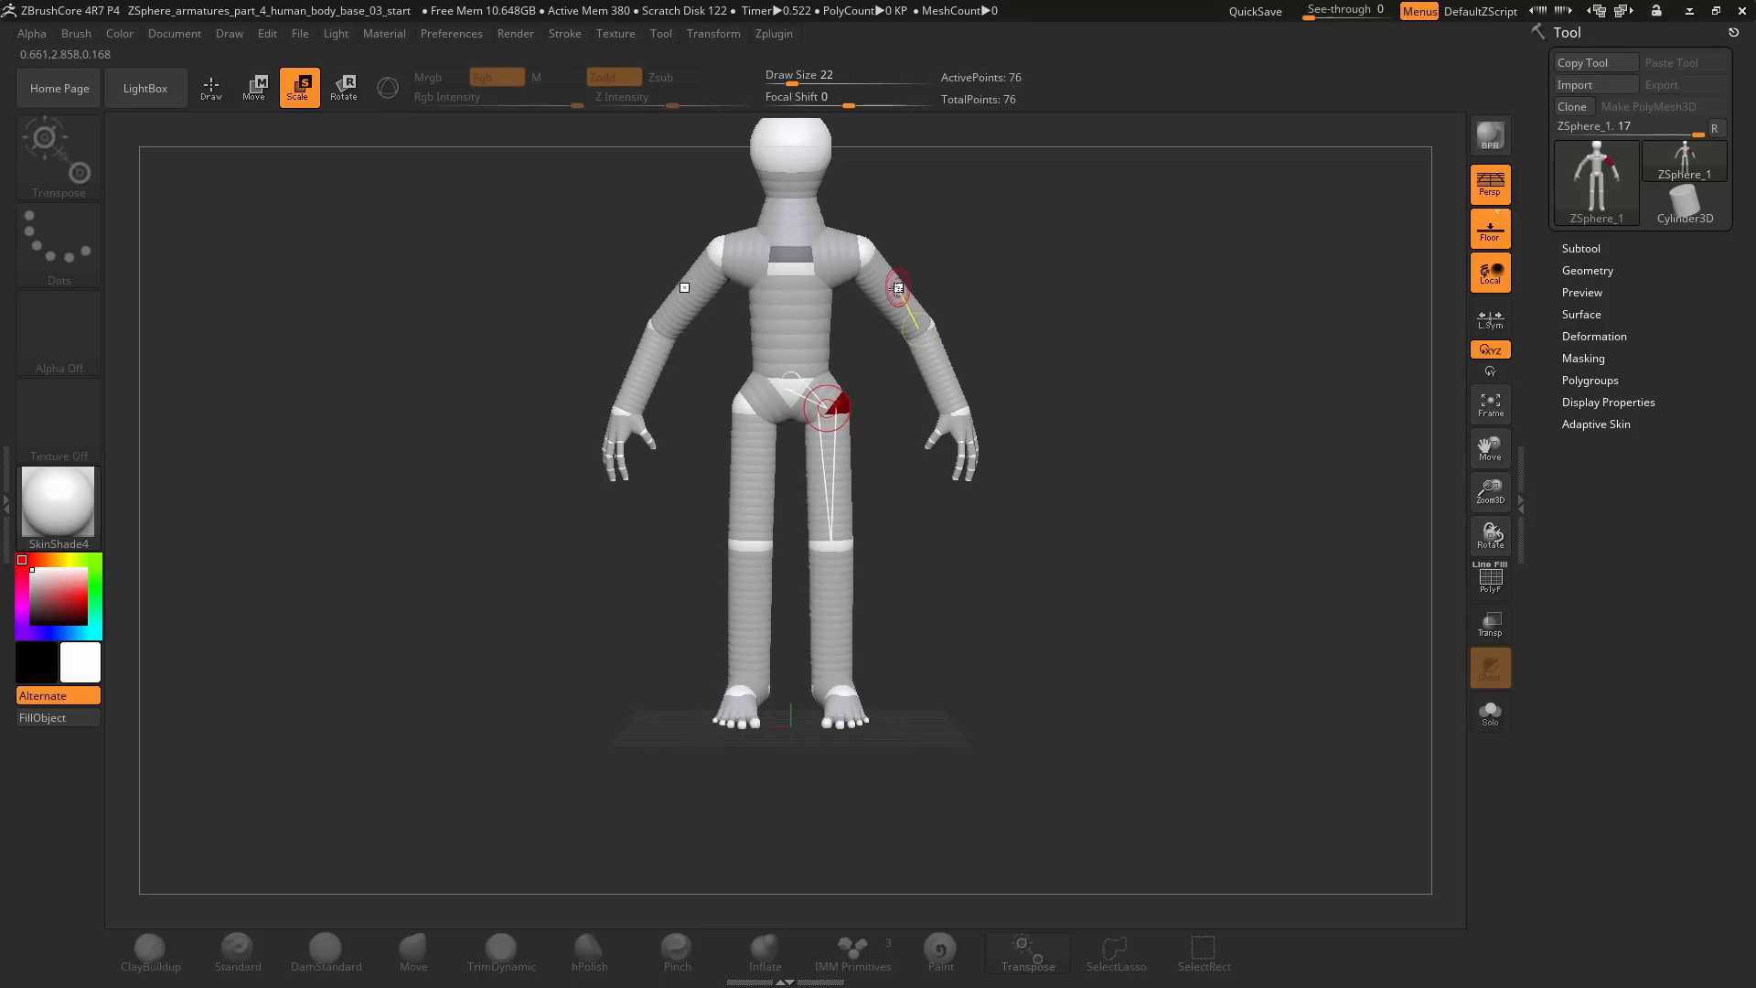
Step: Switch through Move to Scale mode and frame the hands and legs in view
{"action": "key", "text": "w"}
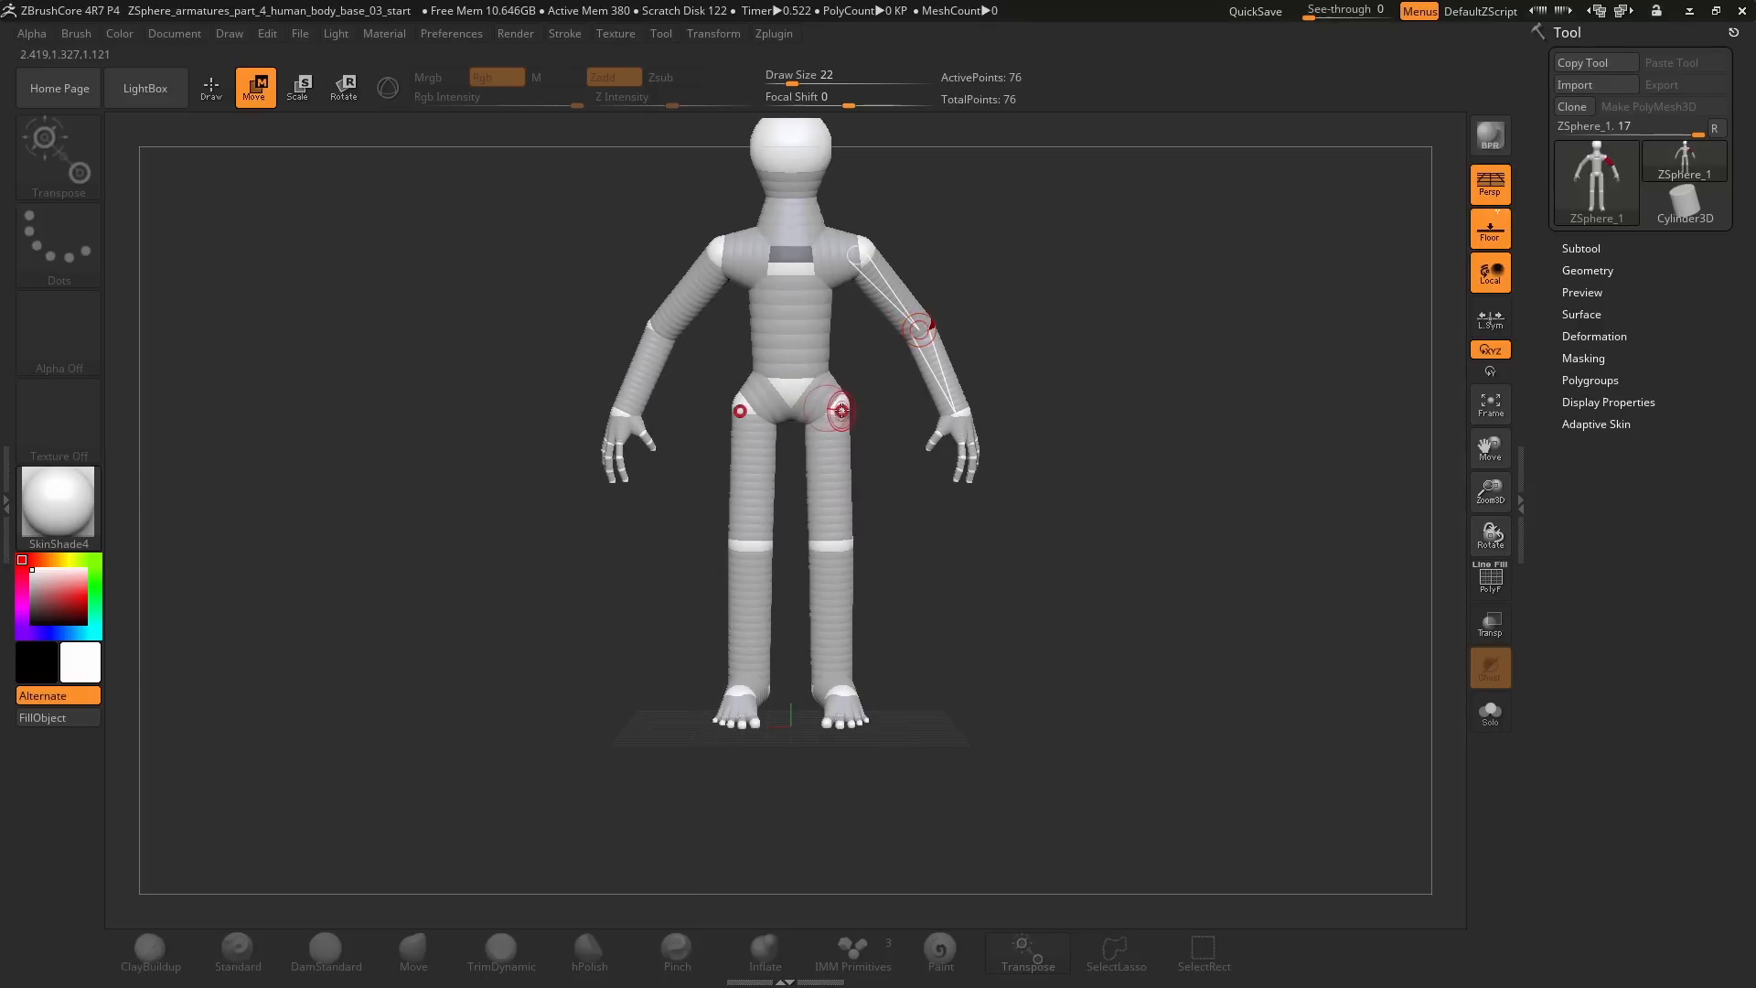
{"action": "left_click_drag", "start_coordinate": [853, 396], "coordinate": [799, 330], "text": "alt"}
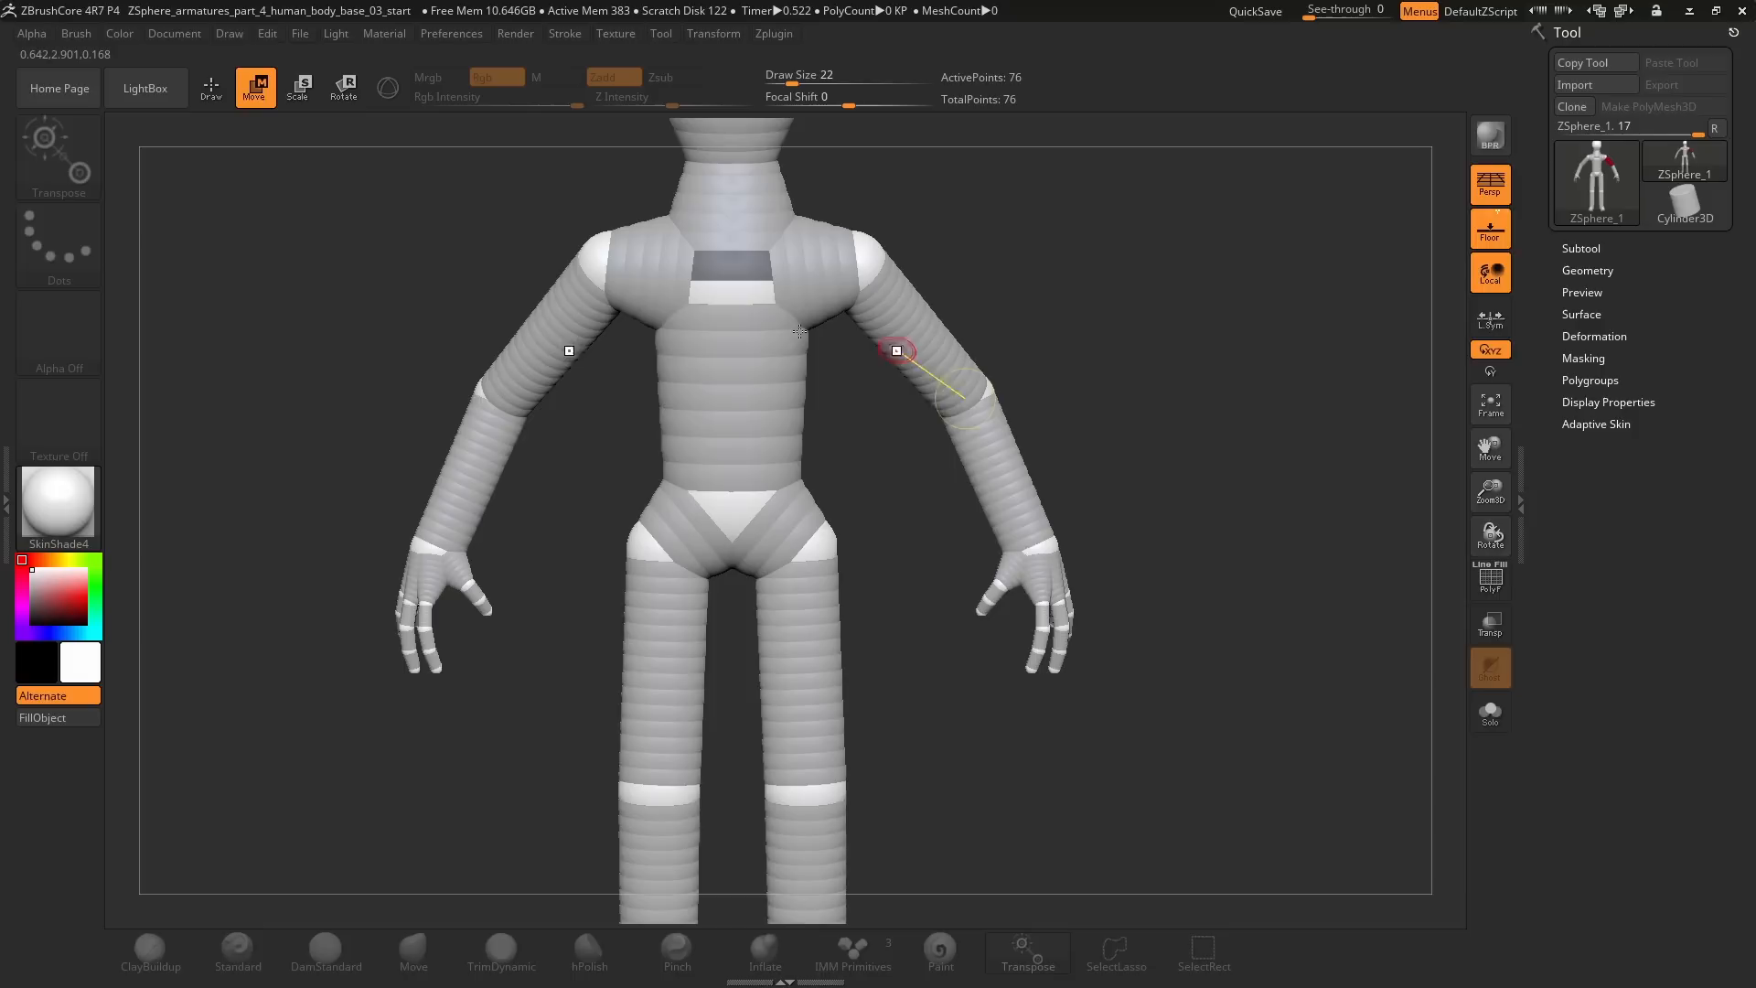
{"action": "left_click", "coordinate": [300, 88]}
{"action": "mouse_move", "coordinate": [1125, 412]}
{"action": "left_mouse_down"}
{"action": "mouse_move", "coordinate": [960, 357]}
{"action": "mouse_move", "coordinate": [836, 453]}
{"action": "mouse_move", "coordinate": [803, 549]}
{"action": "left_mouse_up"}
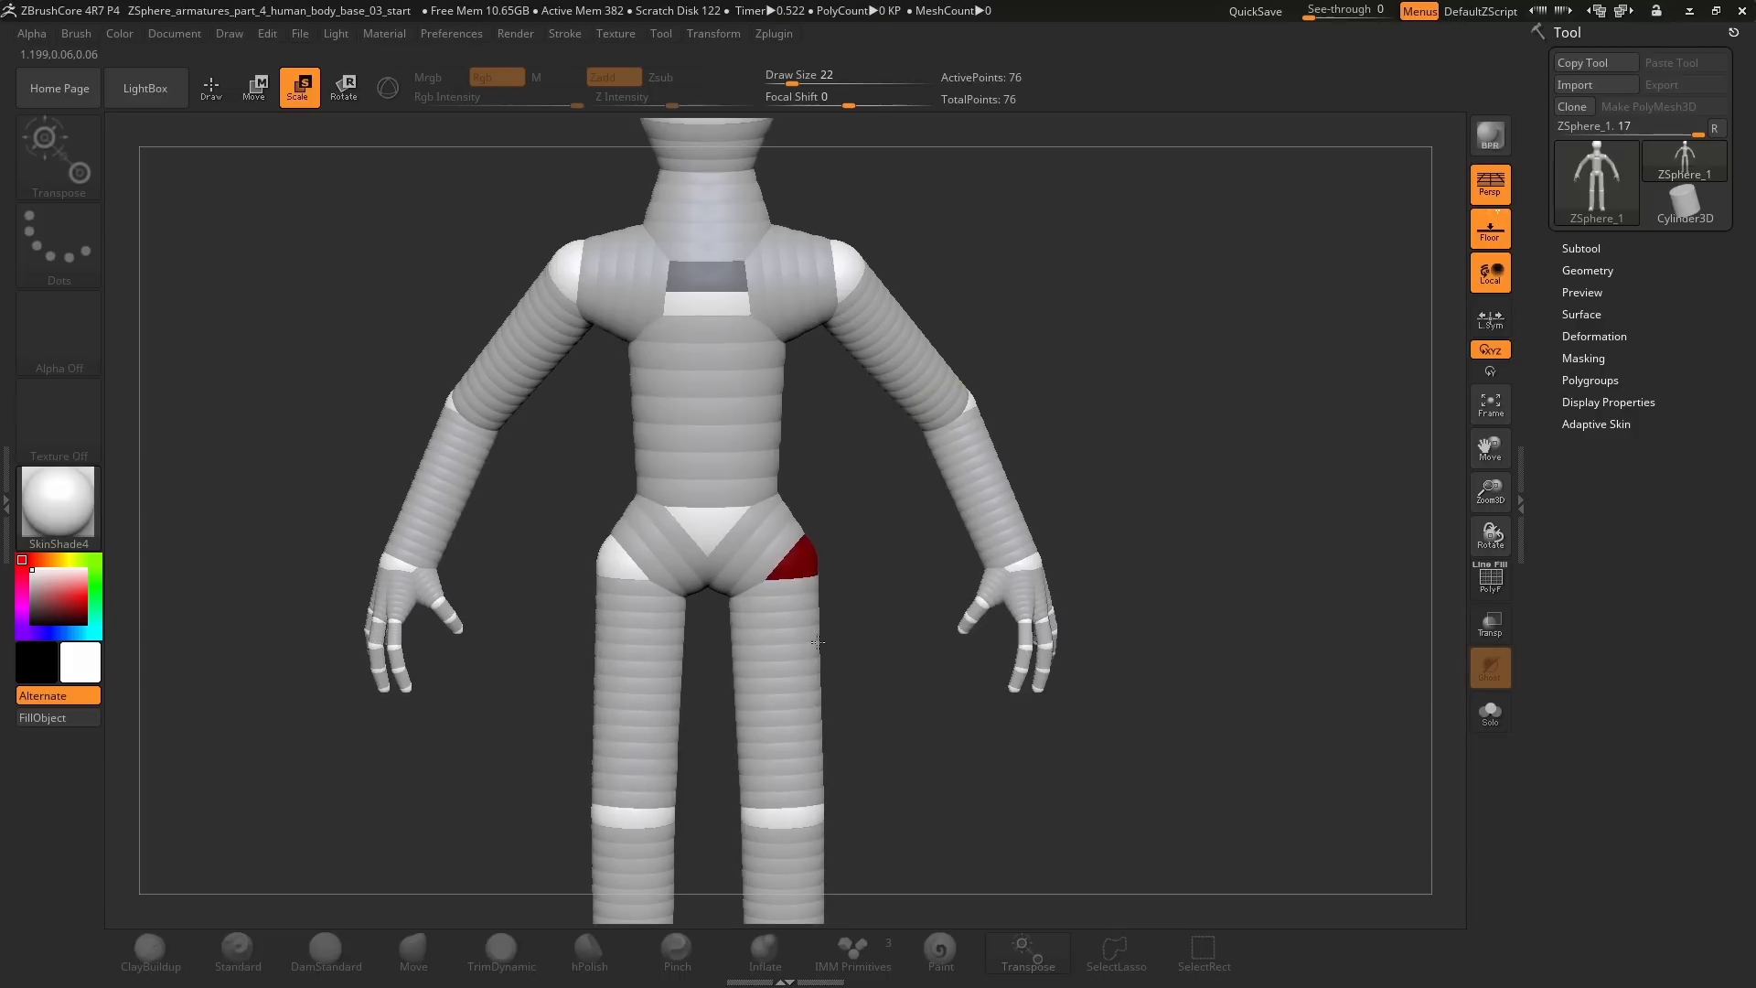
{"action": "left_click_drag", "start_coordinate": [865, 481], "coordinate": [859, 308], "text": "alt"}
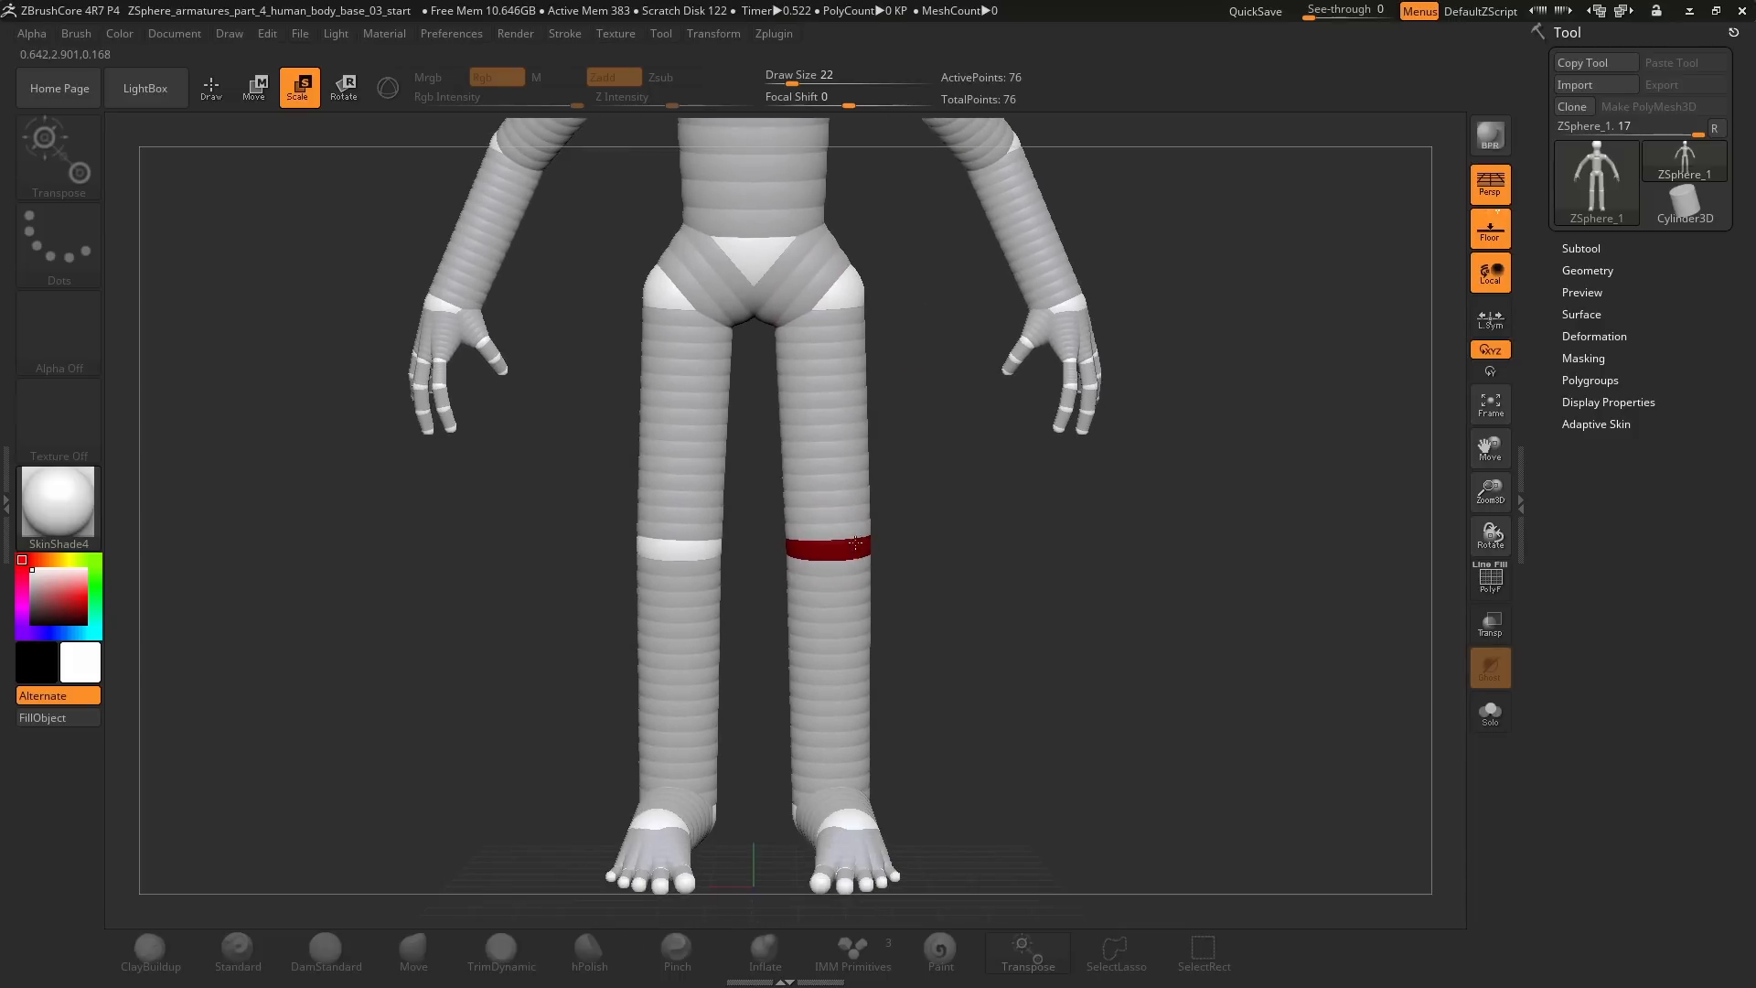
Step: Reduce the Draw Size to a small brush and scale the wrist spheres on both hands
{"action": "left_click_drag", "start_coordinate": [793, 78], "coordinate": [805, 78]}
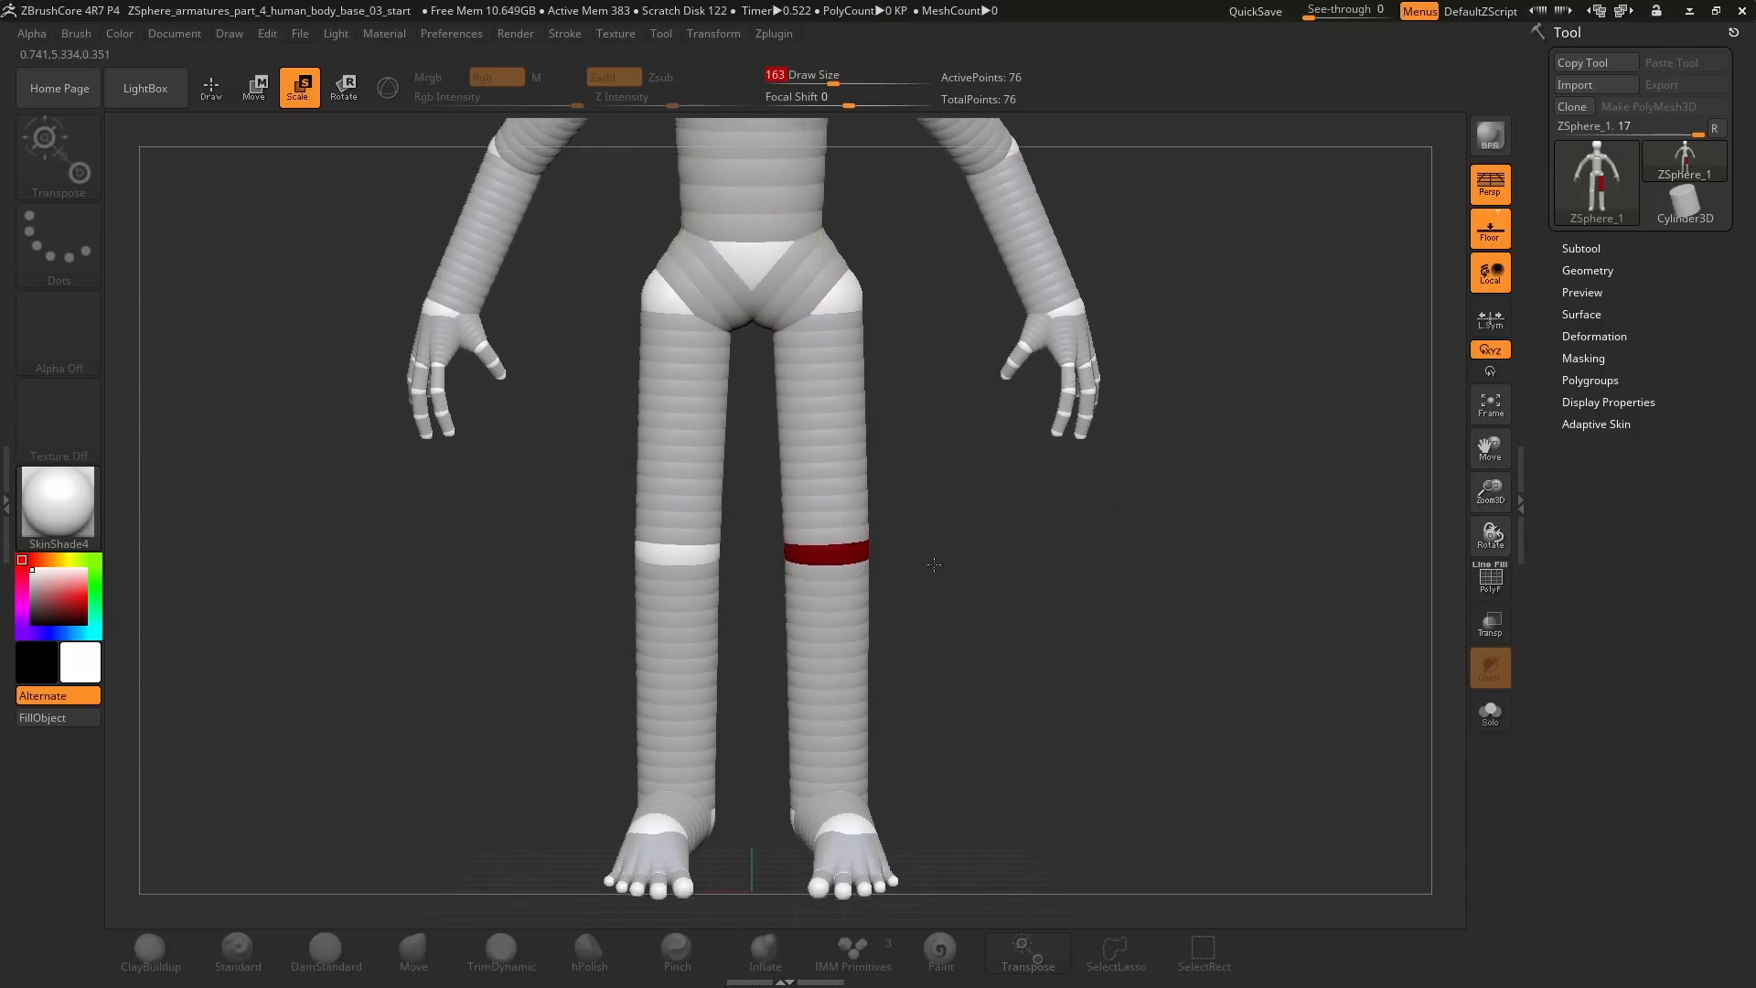
{"action": "mouse_move", "coordinate": [1083, 335]}
{"action": "left_mouse_down", "text": "alt"}
{"action": "mouse_move", "coordinate": [1029, 437]}
{"action": "mouse_move", "coordinate": [1073, 450]}
{"action": "left_mouse_up", "text": "alt"}
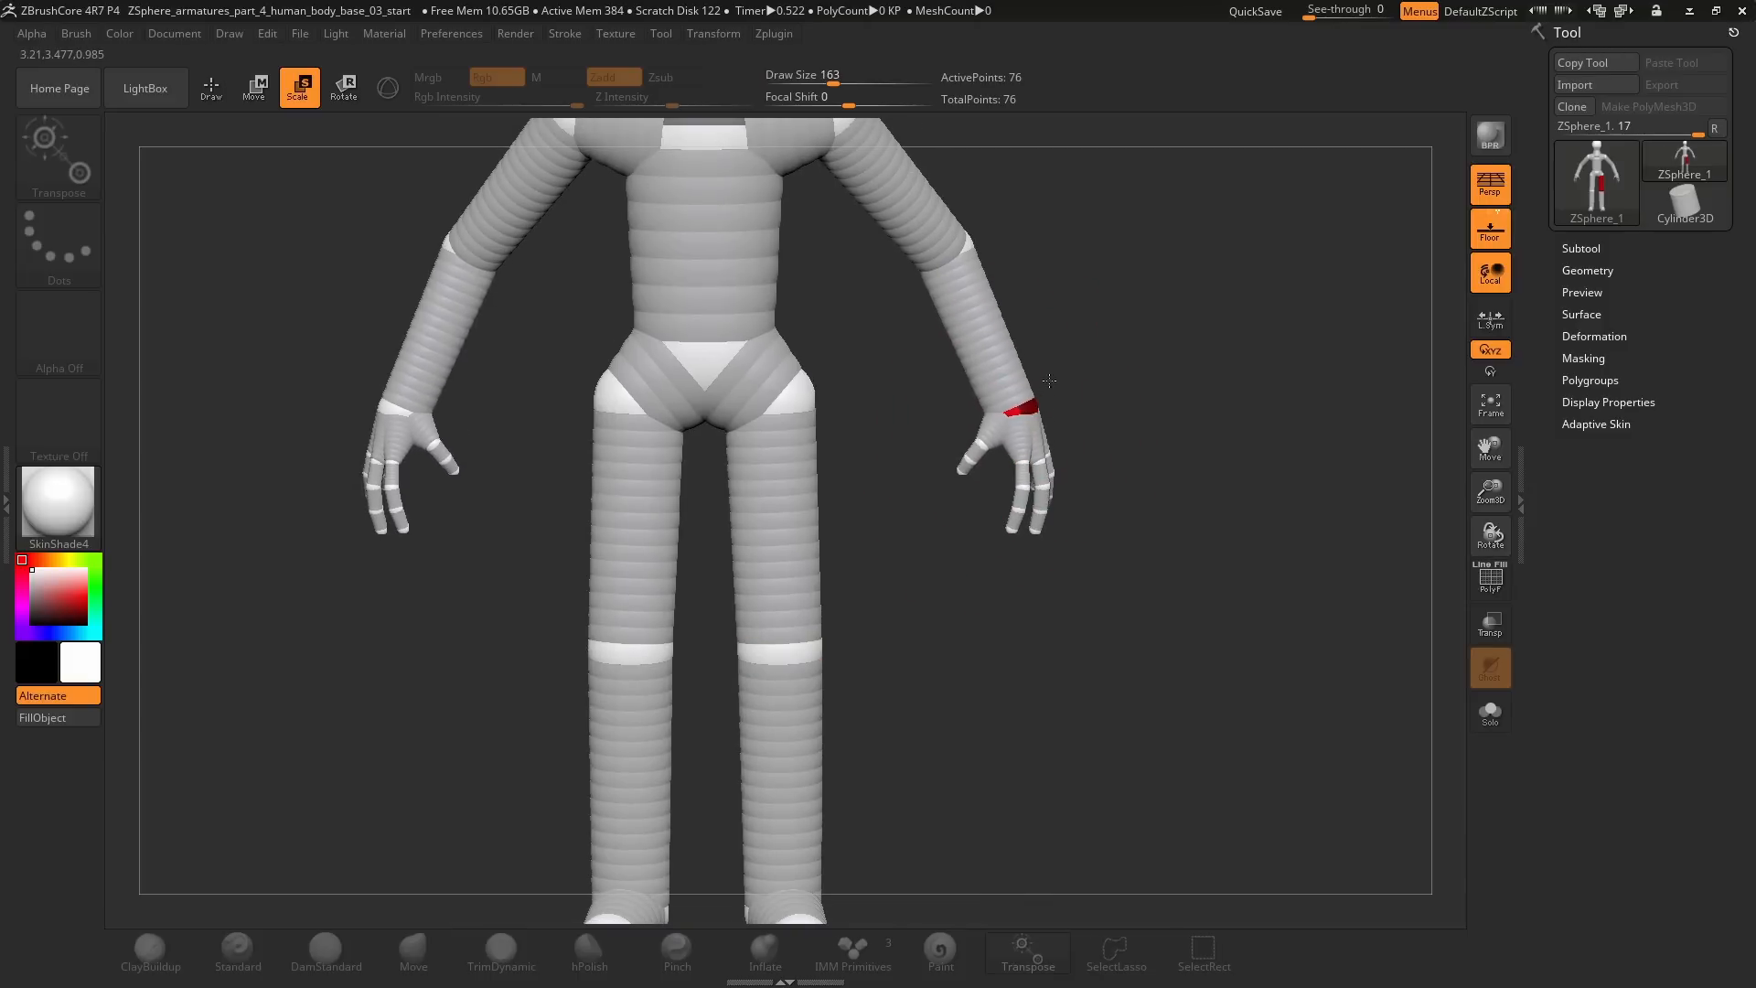
{"action": "left_click_drag", "start_coordinate": [833, 82], "coordinate": [771, 82]}
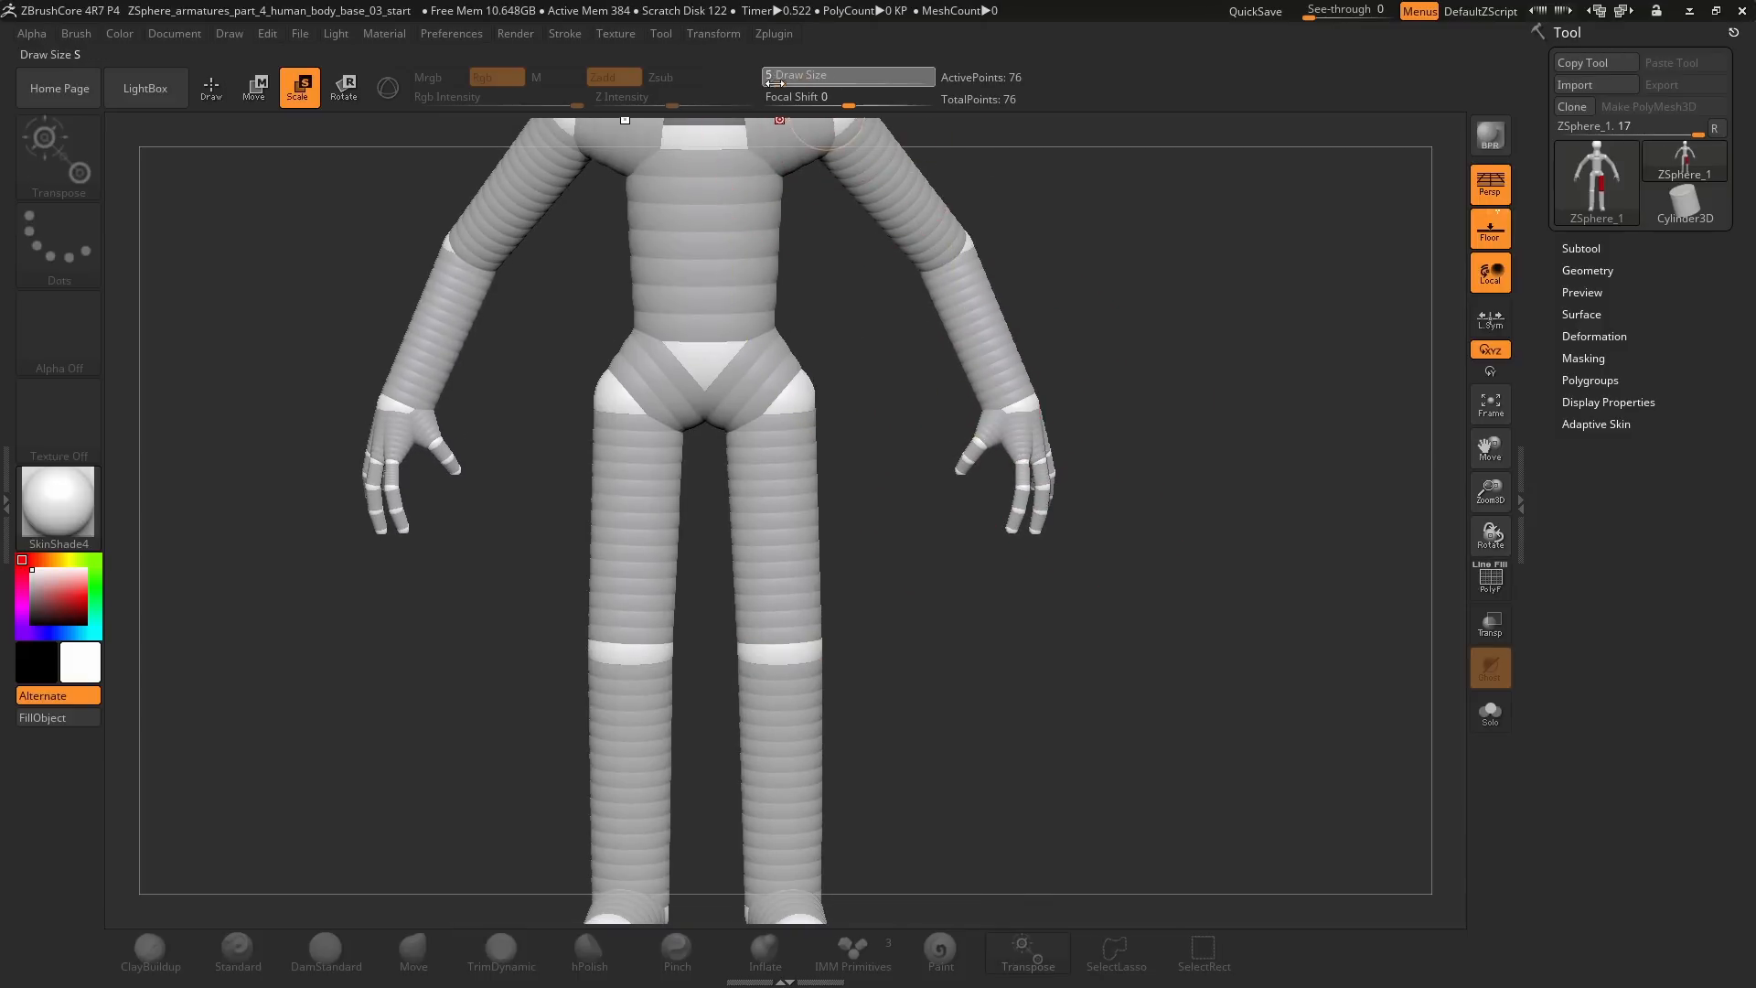
{"action": "mouse_move", "coordinate": [1020, 400]}
{"action": "left_mouse_down"}
{"action": "mouse_move", "coordinate": [1192, 415]}
{"action": "mouse_move", "coordinate": [946, 572]}
{"action": "mouse_move", "coordinate": [364, 211]}
{"action": "left_mouse_up"}
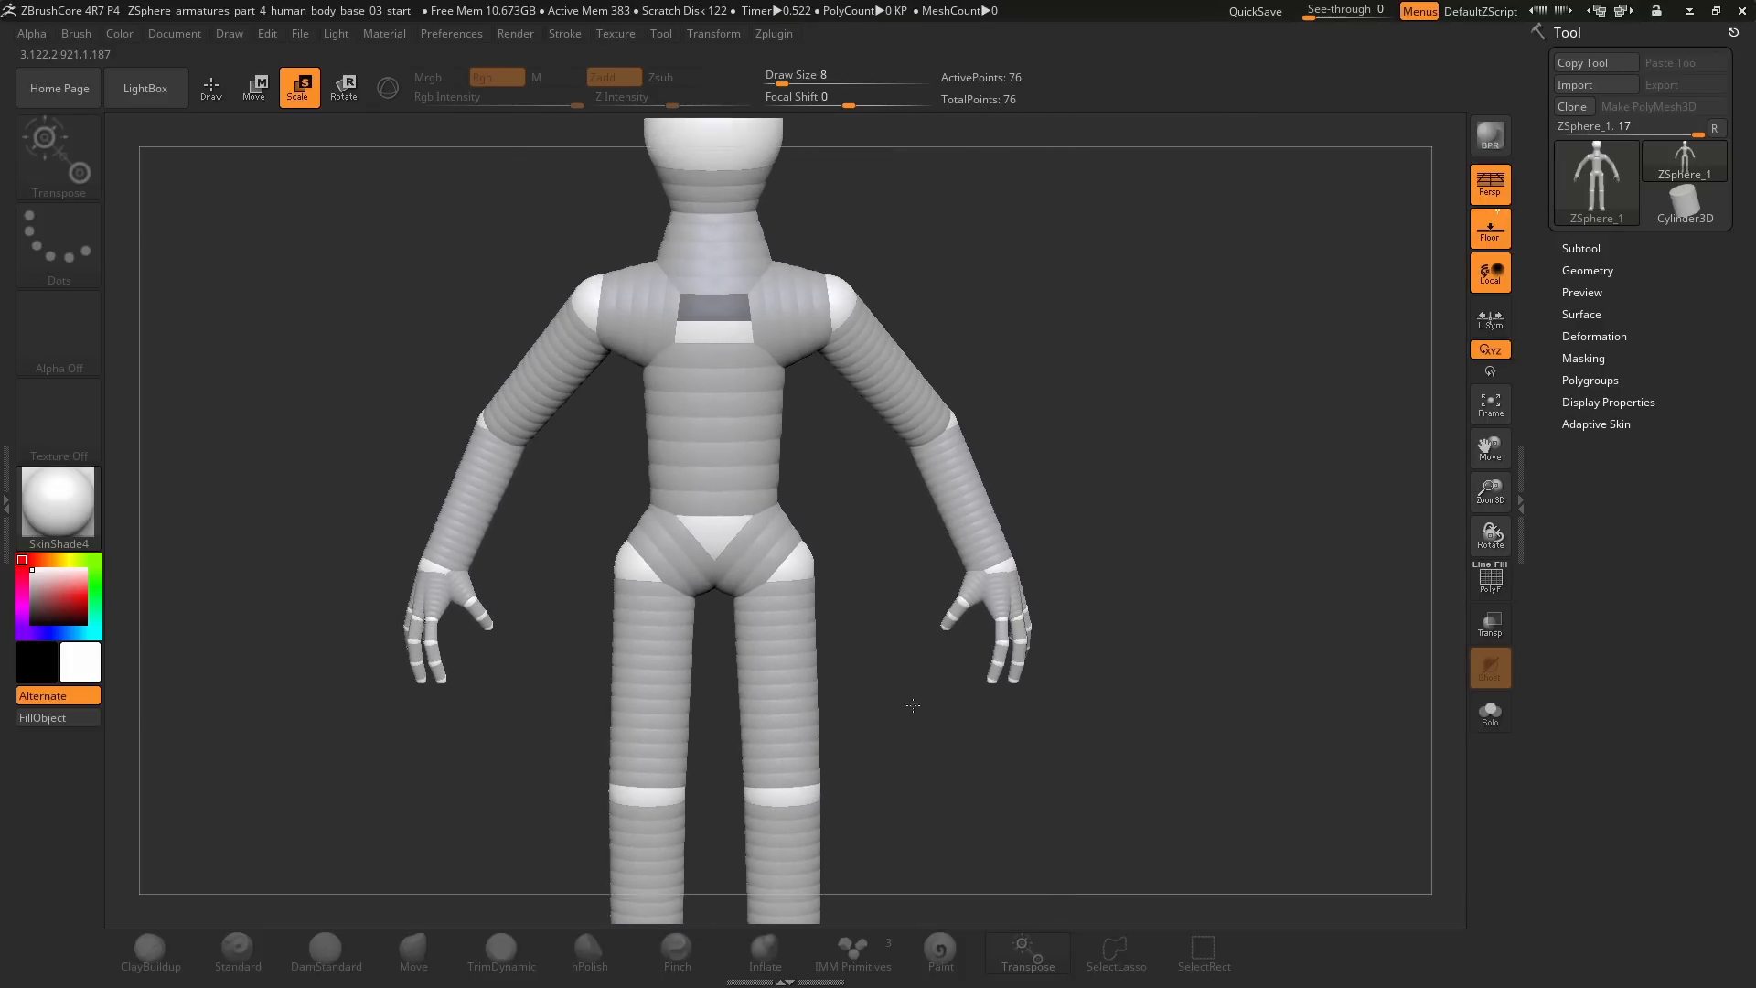
Step: In Move mode, Alt-delete the elbow ZSphere from the arm chain
{"action": "left_click", "coordinate": [259, 98]}
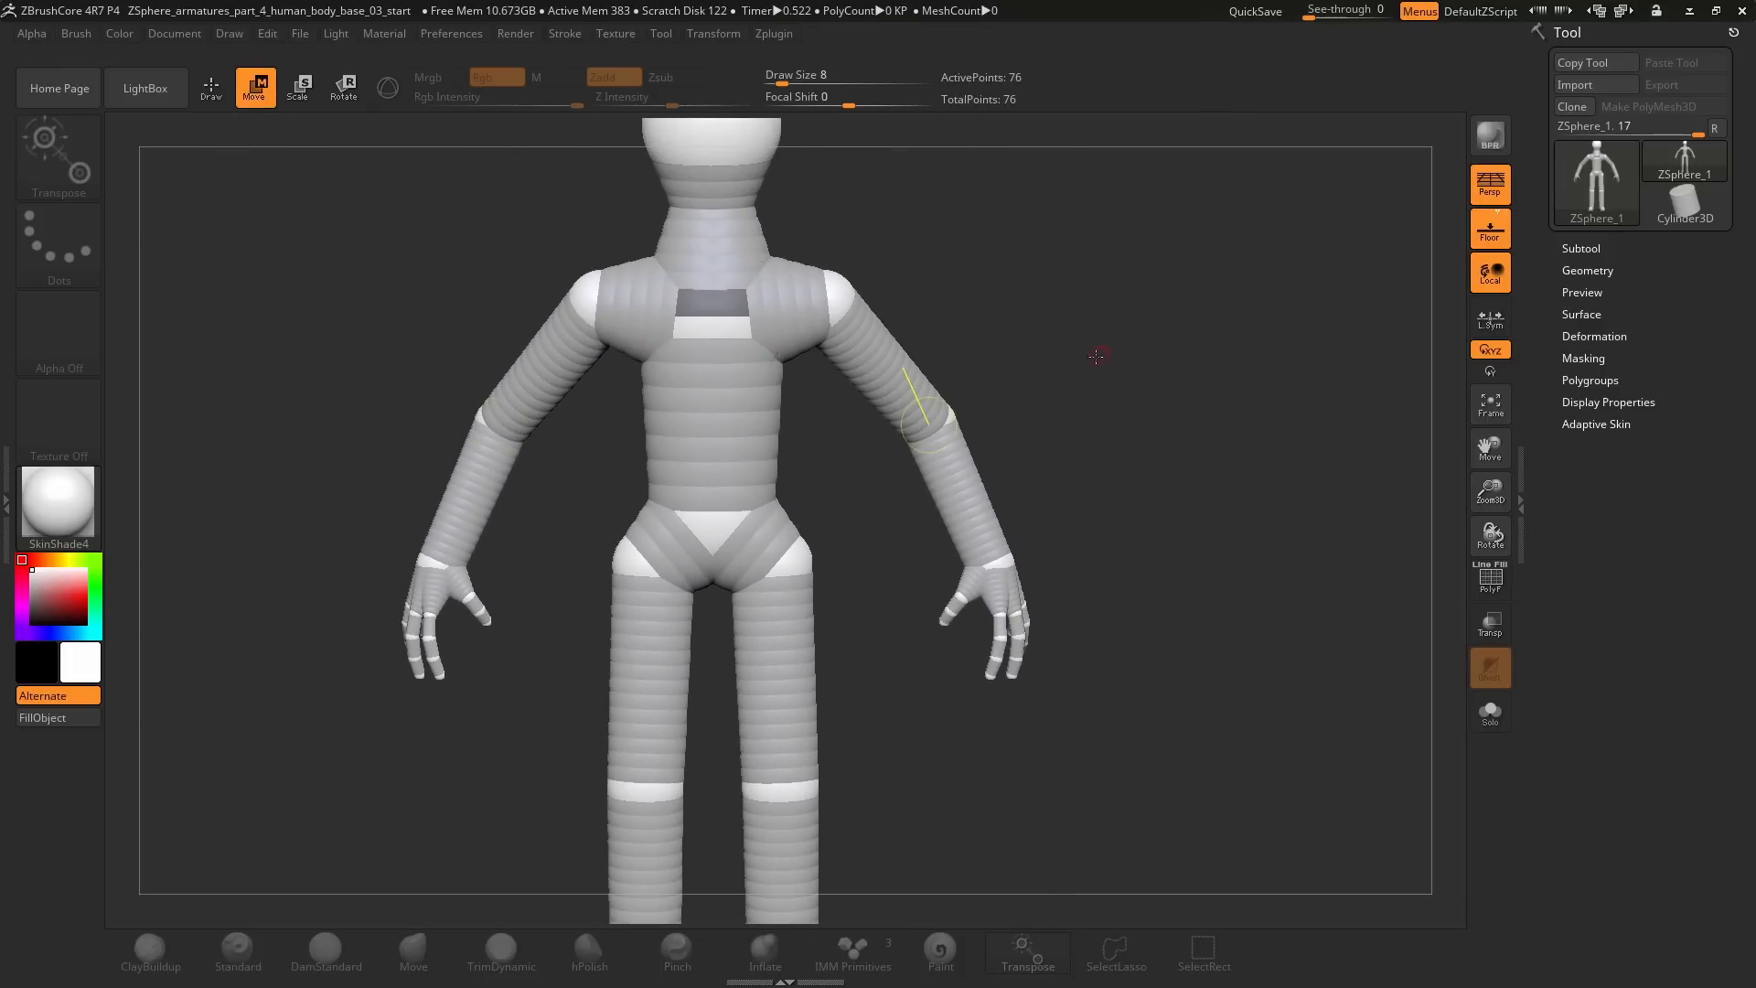
{"action": "mouse_move", "coordinate": [1097, 356]}
{"action": "left_mouse_down"}
{"action": "mouse_move", "coordinate": [1147, 455]}
{"action": "mouse_move", "coordinate": [1197, 427]}
{"action": "left_mouse_up"}
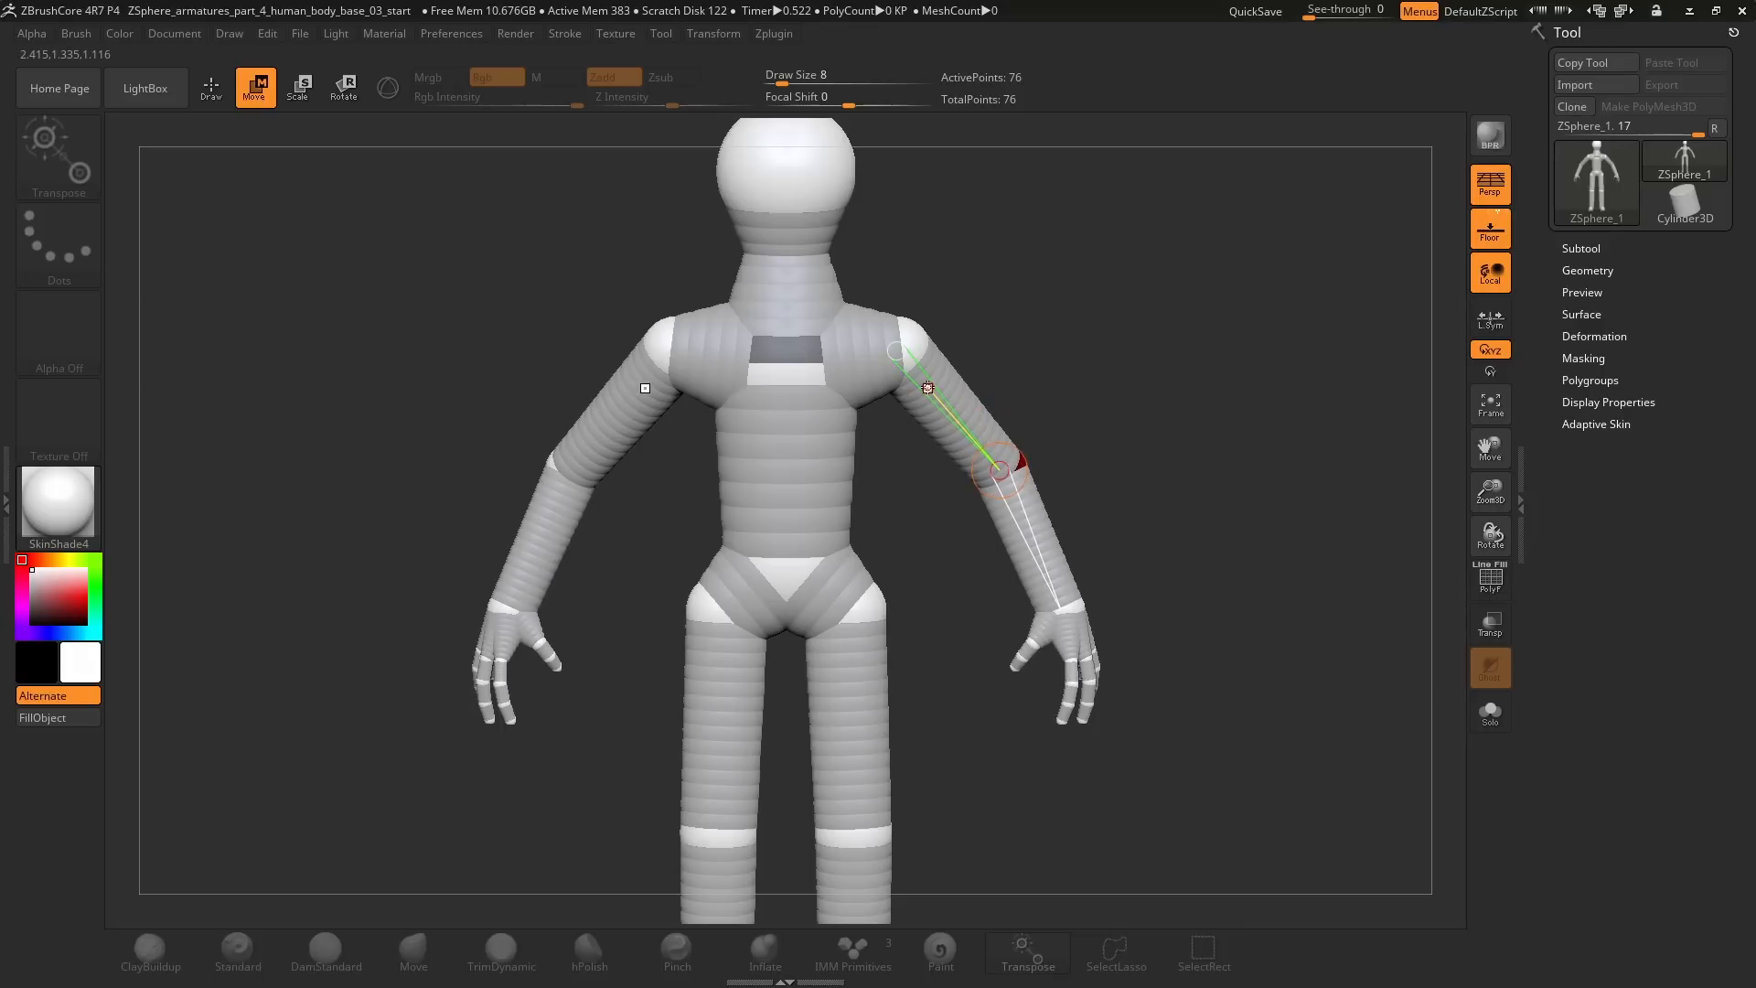
{"action": "key", "text": "alt"}
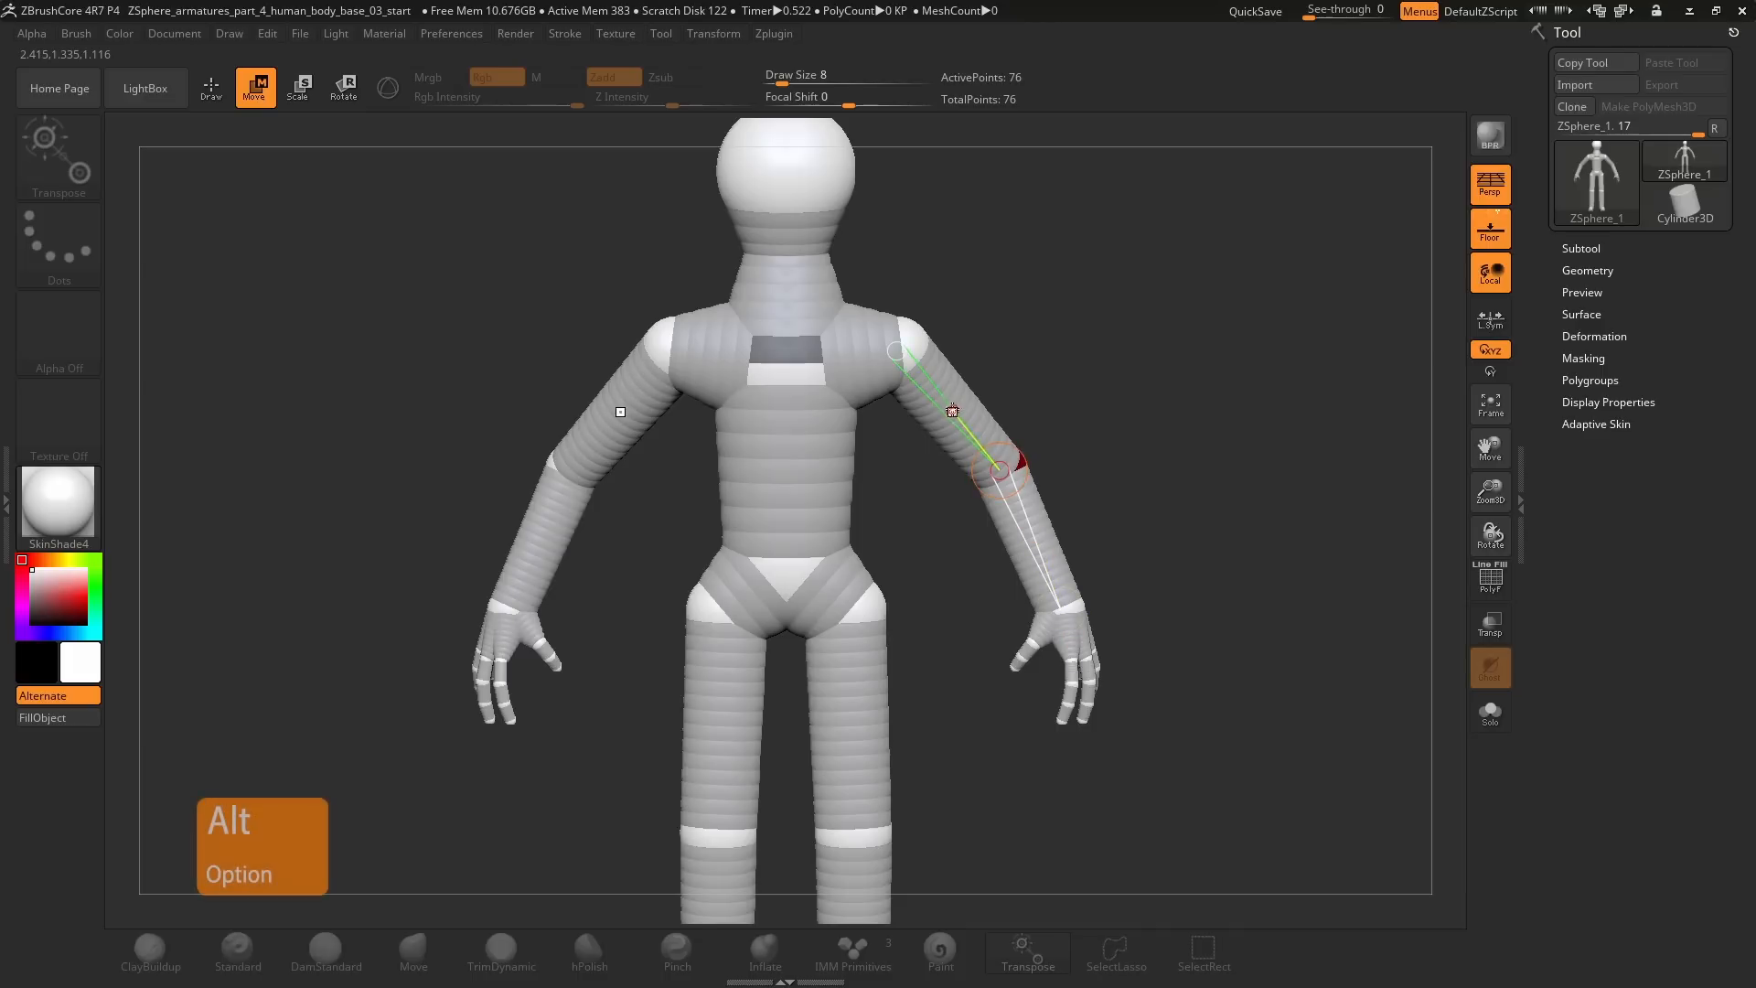
{"action": "left_click_drag", "start_coordinate": [952, 412], "coordinate": [942, 398], "text": "alt"}
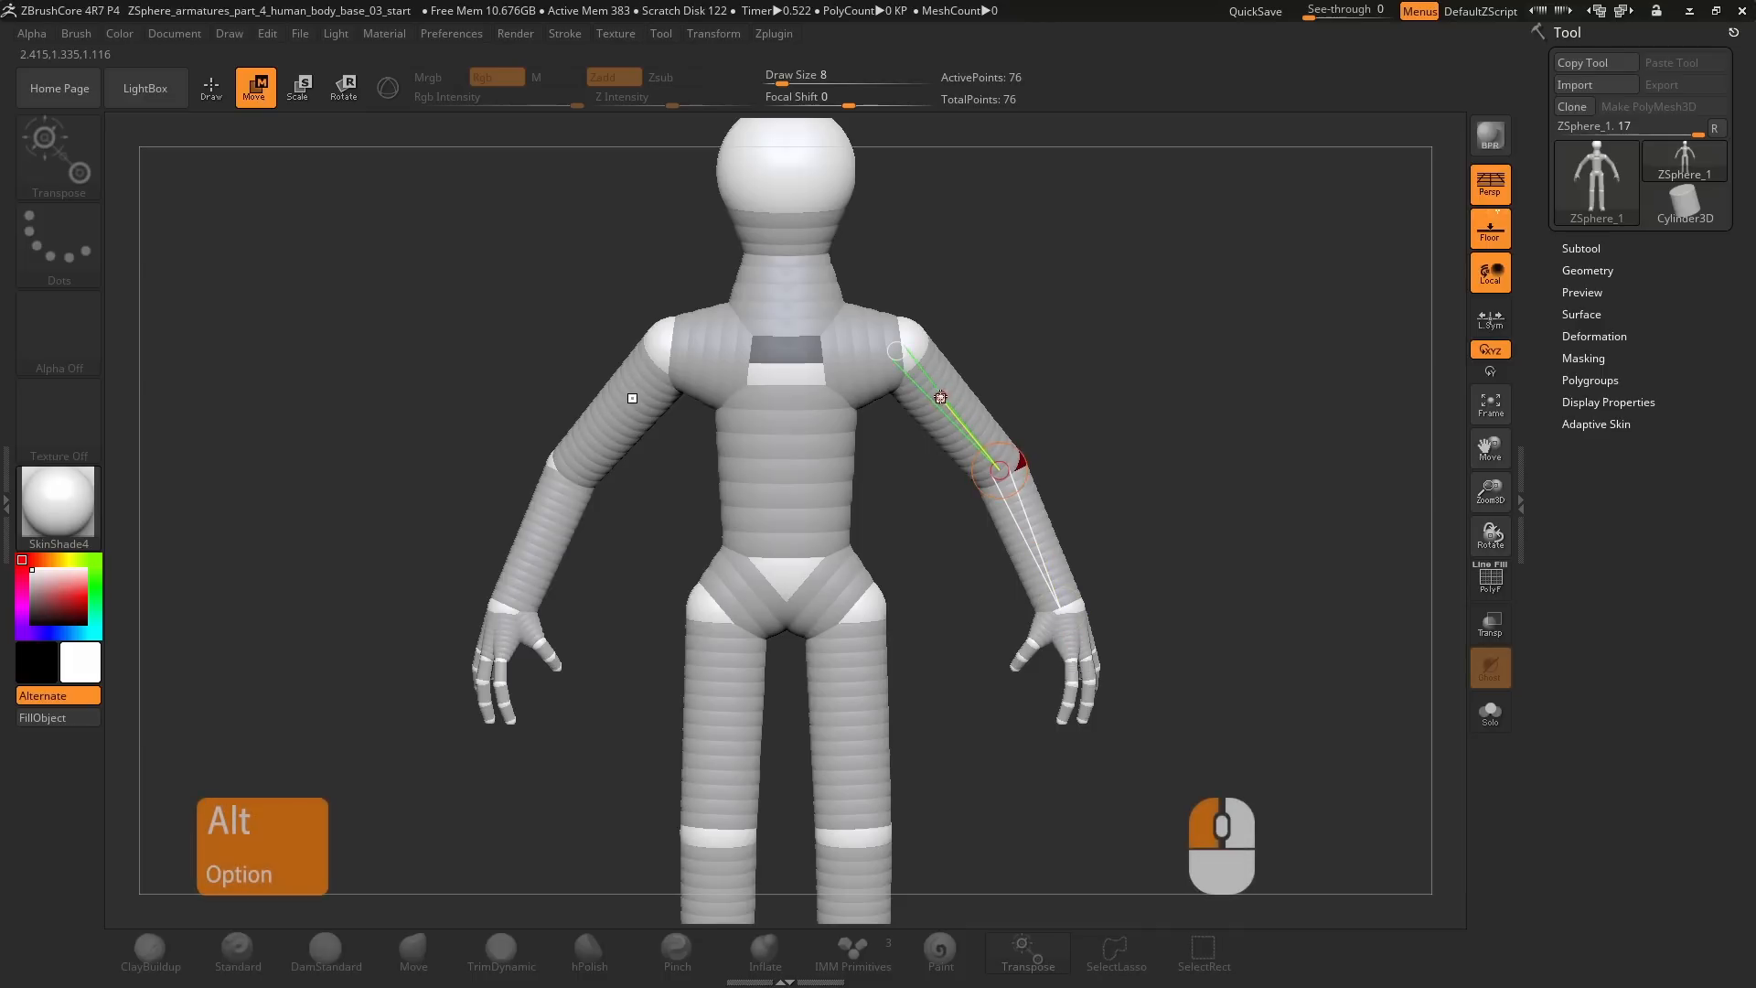
{"action": "left_click", "coordinate": [939, 398], "text": "alt"}
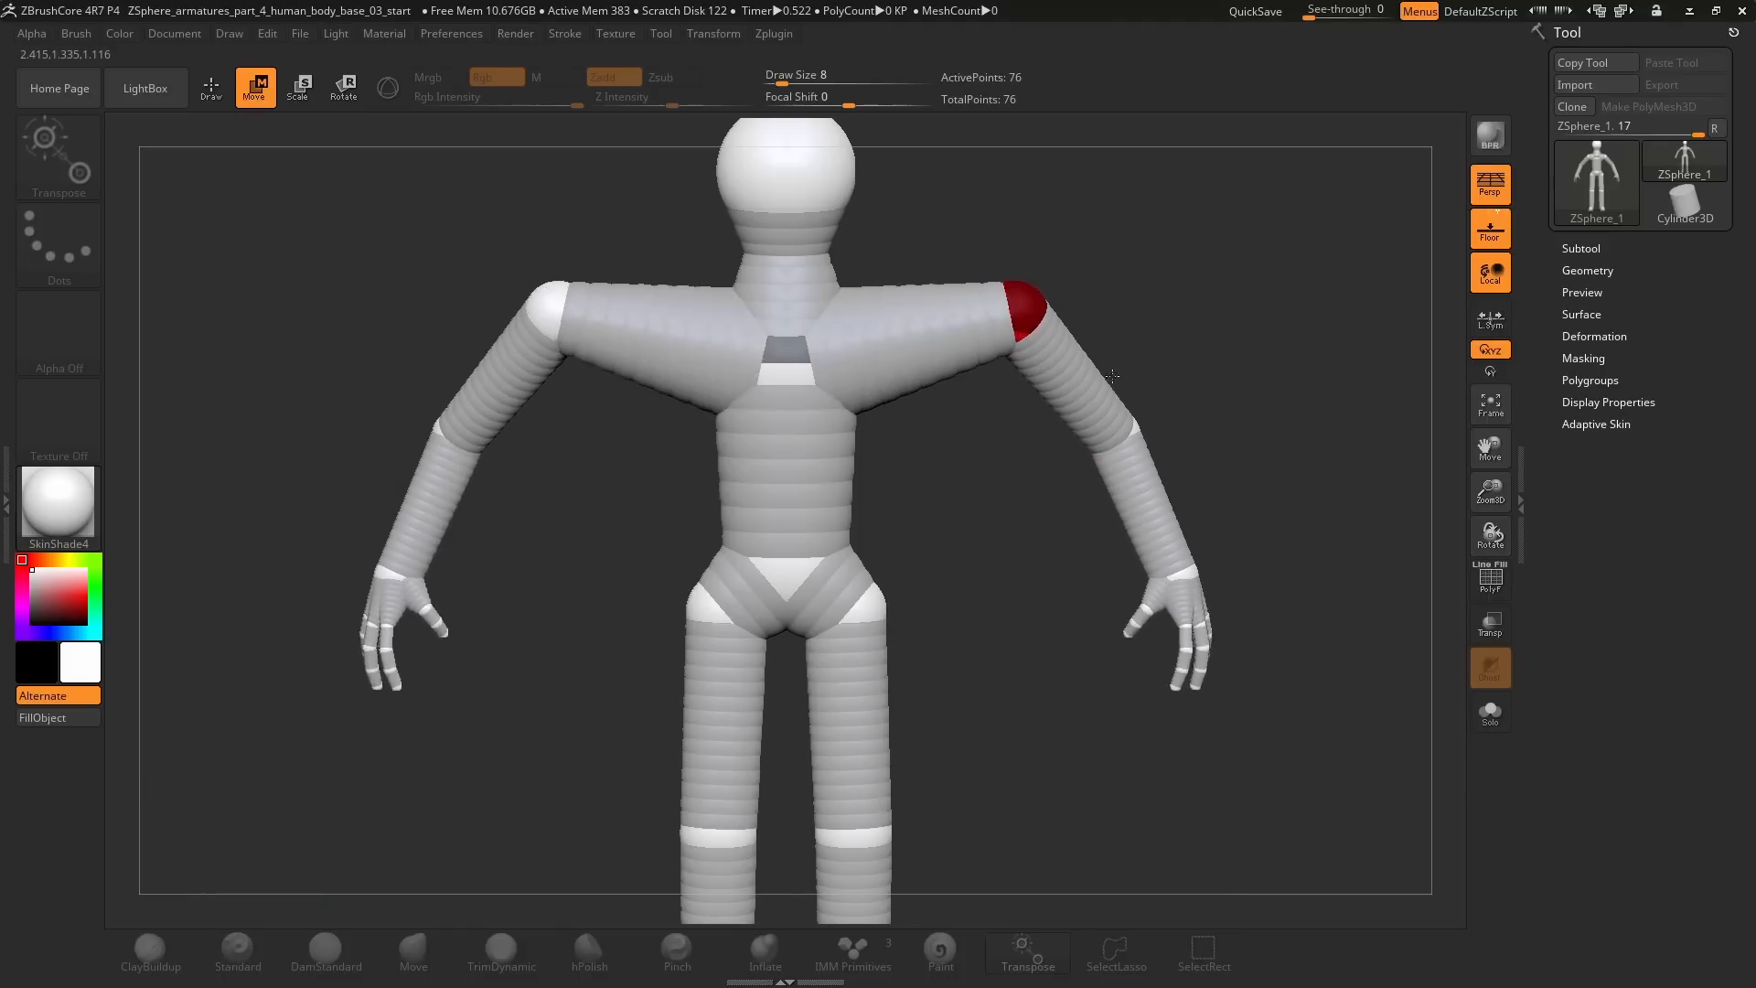
Step: Reposition the shoulder sphere to swing the arms, then review the whole figure from a three-quarter view
{"action": "mouse_move", "coordinate": [943, 394]}
{"action": "left_mouse_down", "text": "alt"}
{"action": "mouse_move", "coordinate": [956, 439]}
{"action": "mouse_move", "coordinate": [971, 407]}
{"action": "left_mouse_up", "text": "alt"}
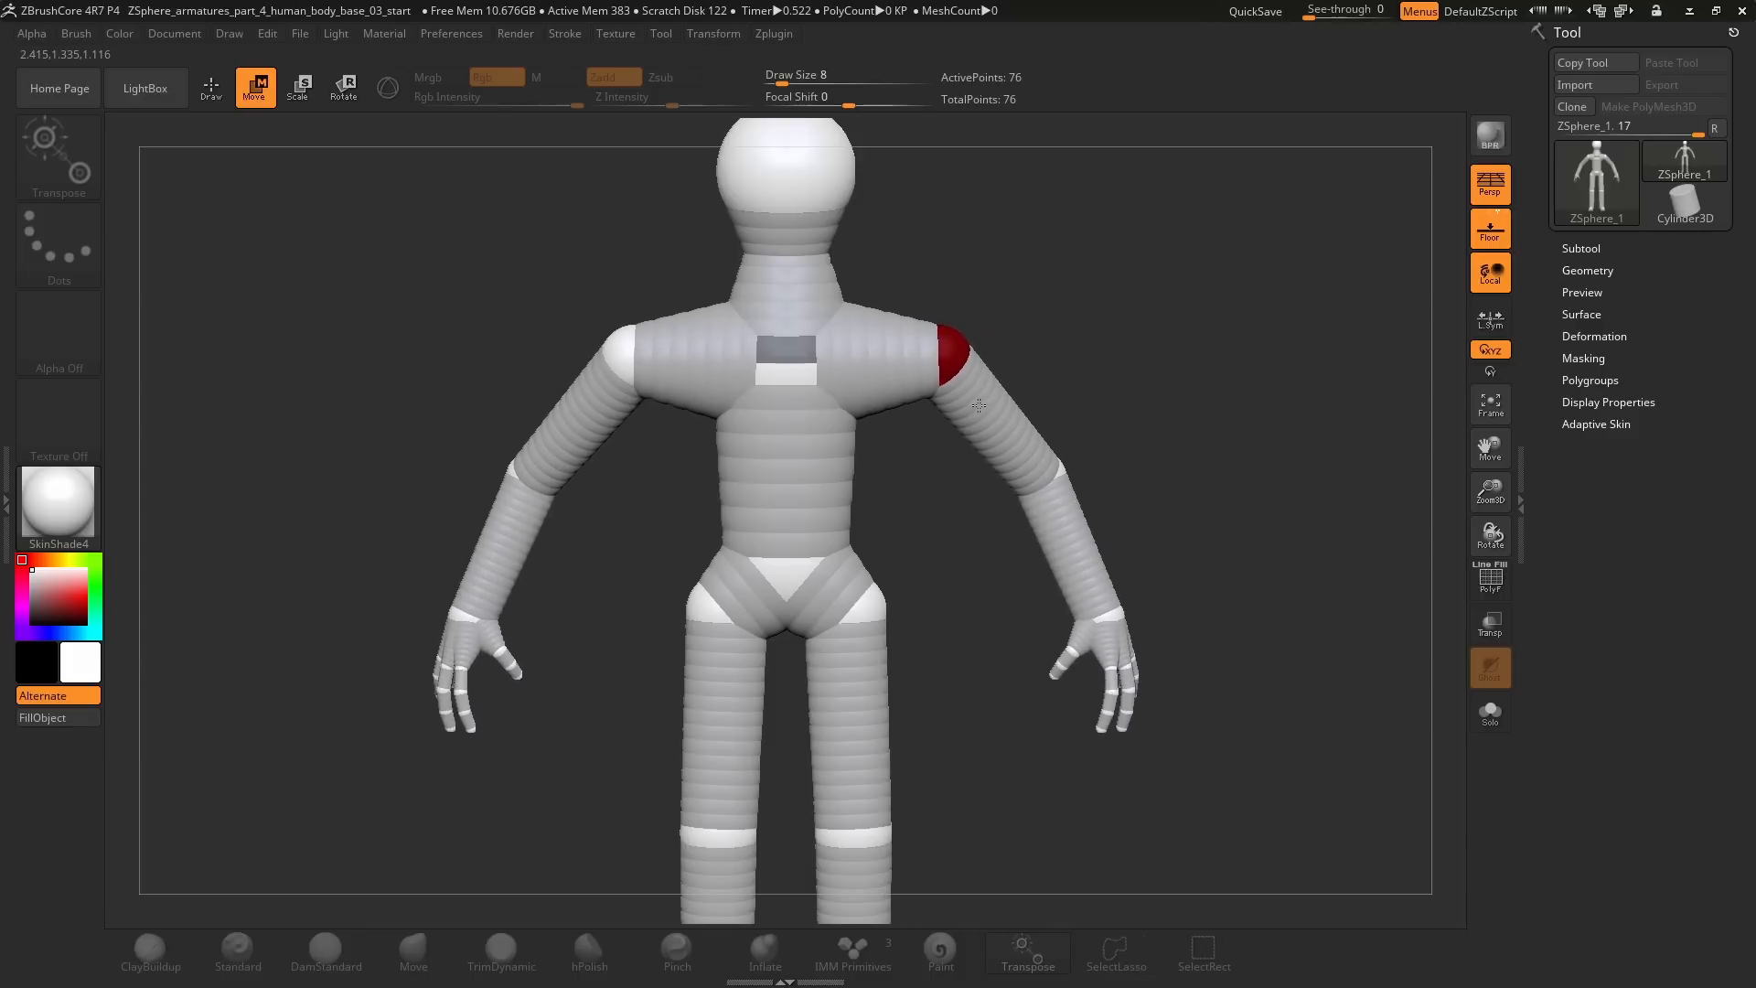
{"action": "left_click_drag", "start_coordinate": [971, 406], "coordinate": [962, 400]}
{"action": "mouse_move", "coordinate": [1298, 438]}
{"action": "left_mouse_down", "text": "alt"}
{"action": "mouse_move", "coordinate": [848, 546]}
{"action": "mouse_move", "coordinate": [851, 530]}
{"action": "left_mouse_up", "text": "alt"}
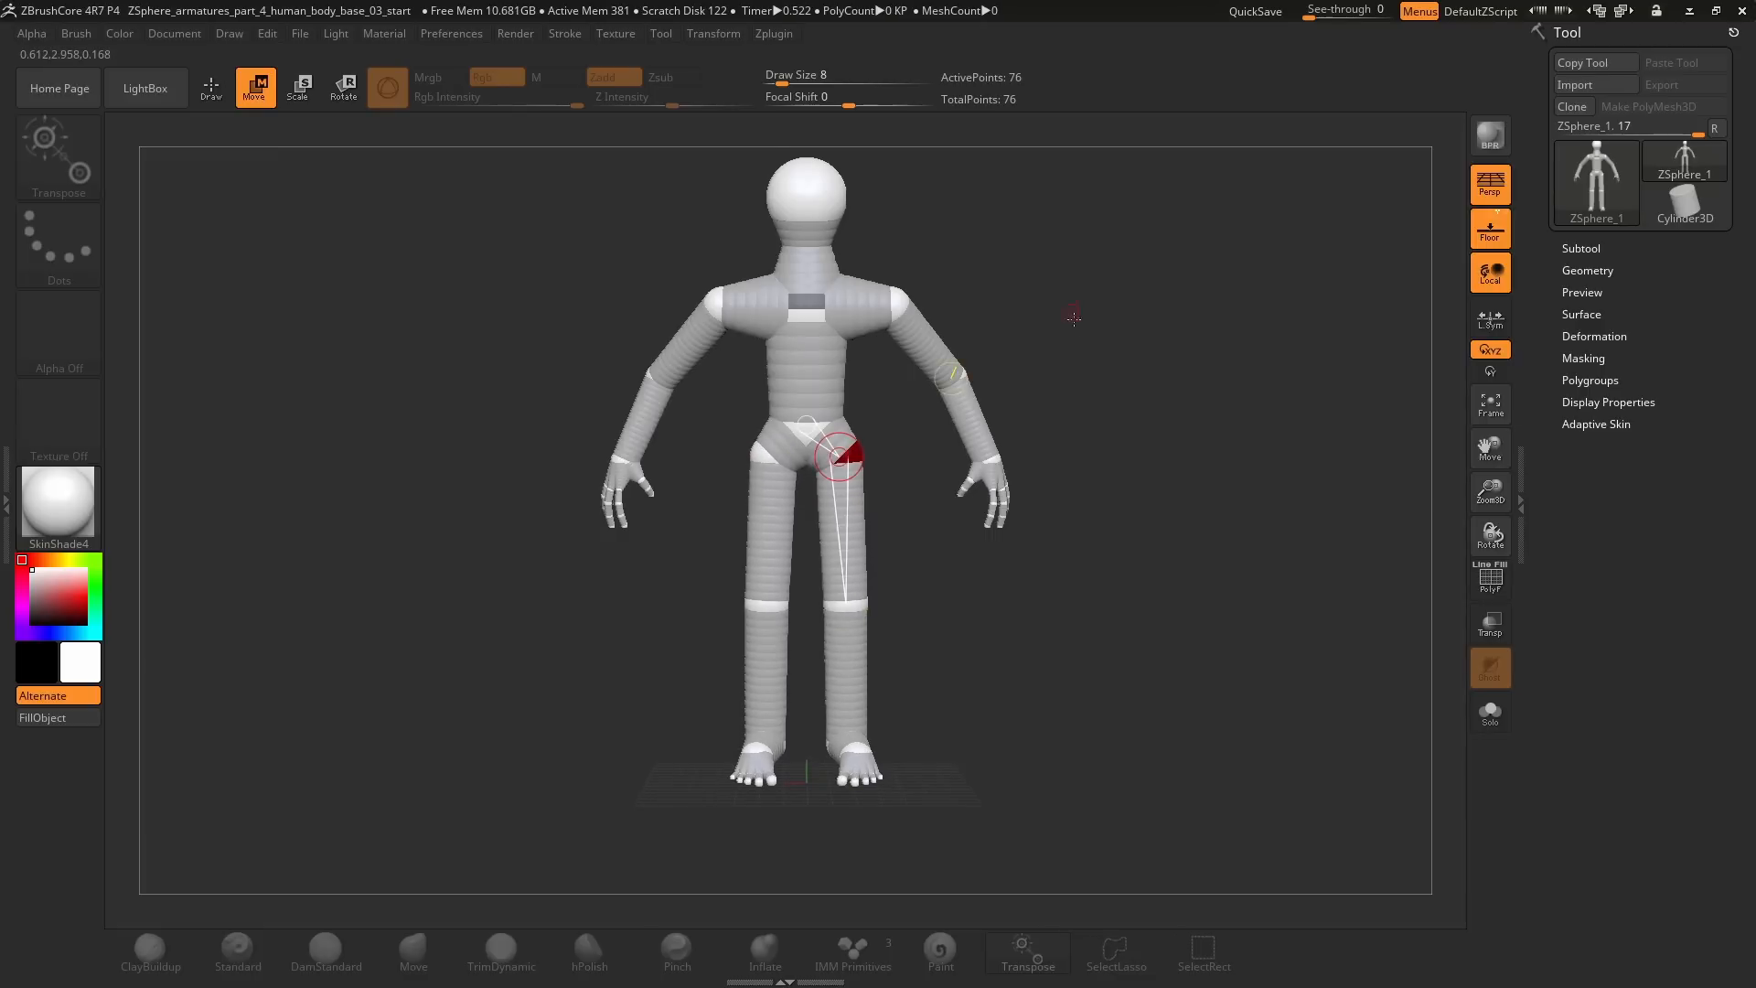
{"action": "left_click_drag", "start_coordinate": [1079, 315], "coordinate": [983, 401], "text": "alt"}
{"action": "mouse_move", "coordinate": [1098, 392]}
{"action": "left_mouse_down"}
{"action": "mouse_move", "coordinate": [1176, 460]}
{"action": "mouse_move", "coordinate": [946, 554]}
{"action": "mouse_move", "coordinate": [930, 599]}
{"action": "left_mouse_up"}
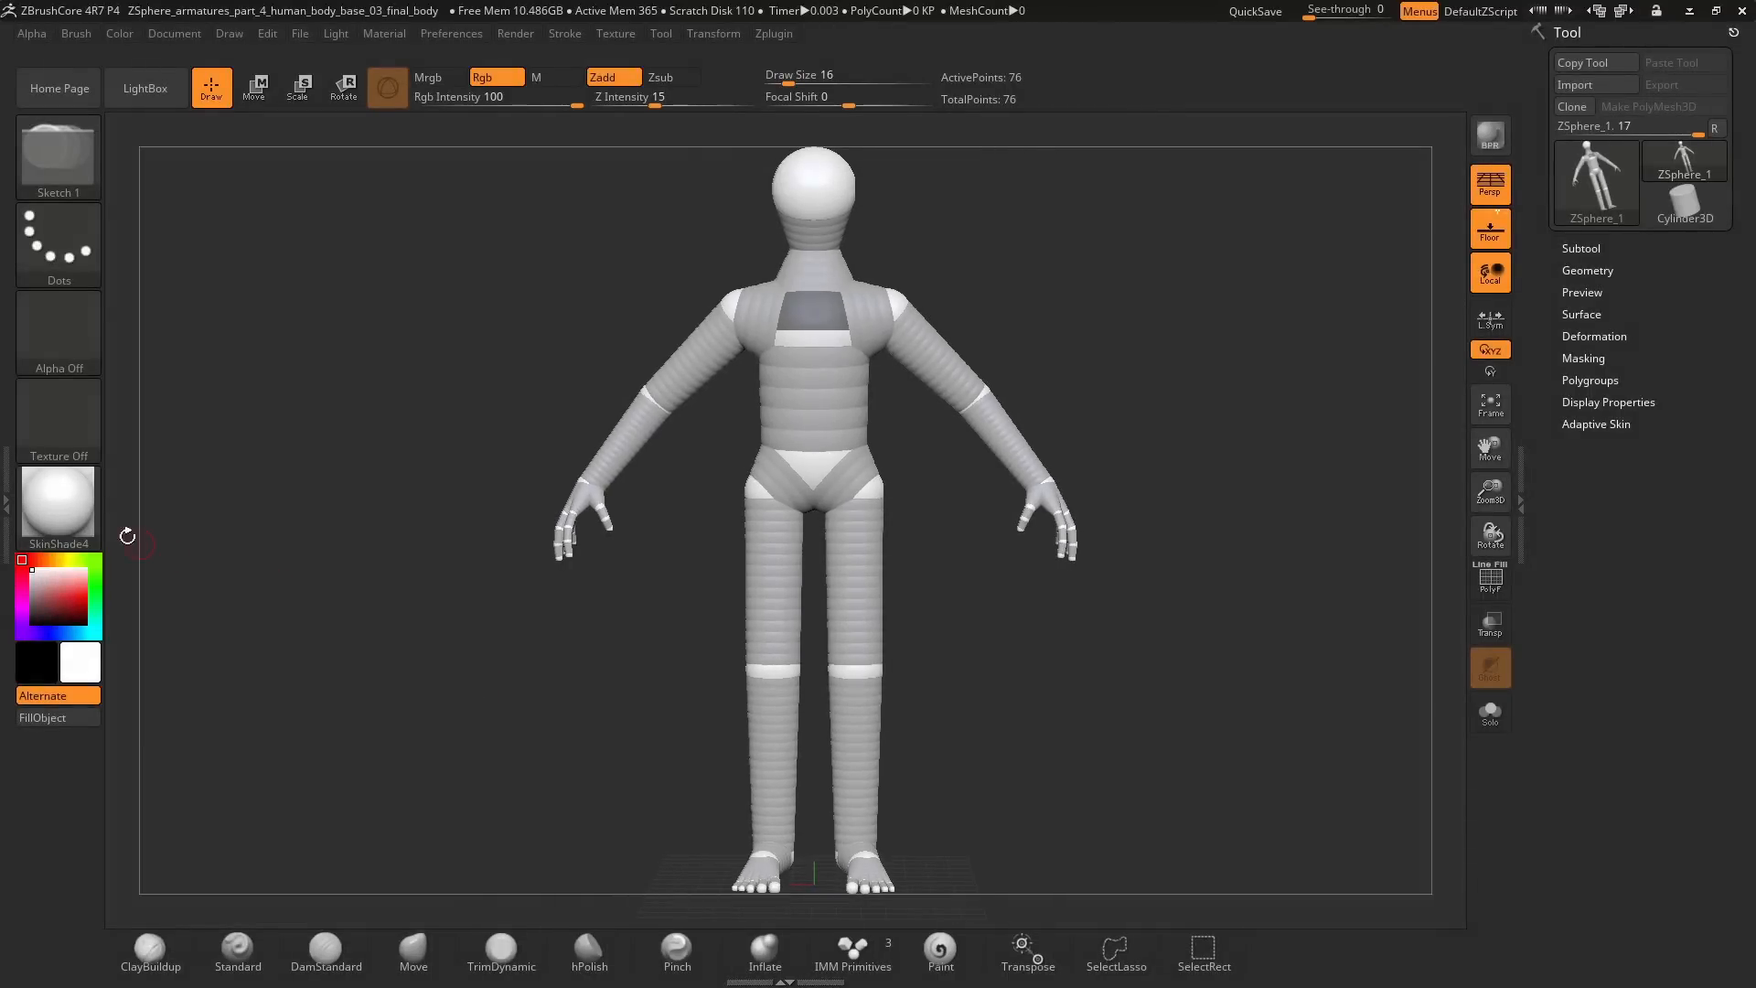
{"action": "key", "text": "m"}
{"action": "left_click", "coordinate": [275, 530]}
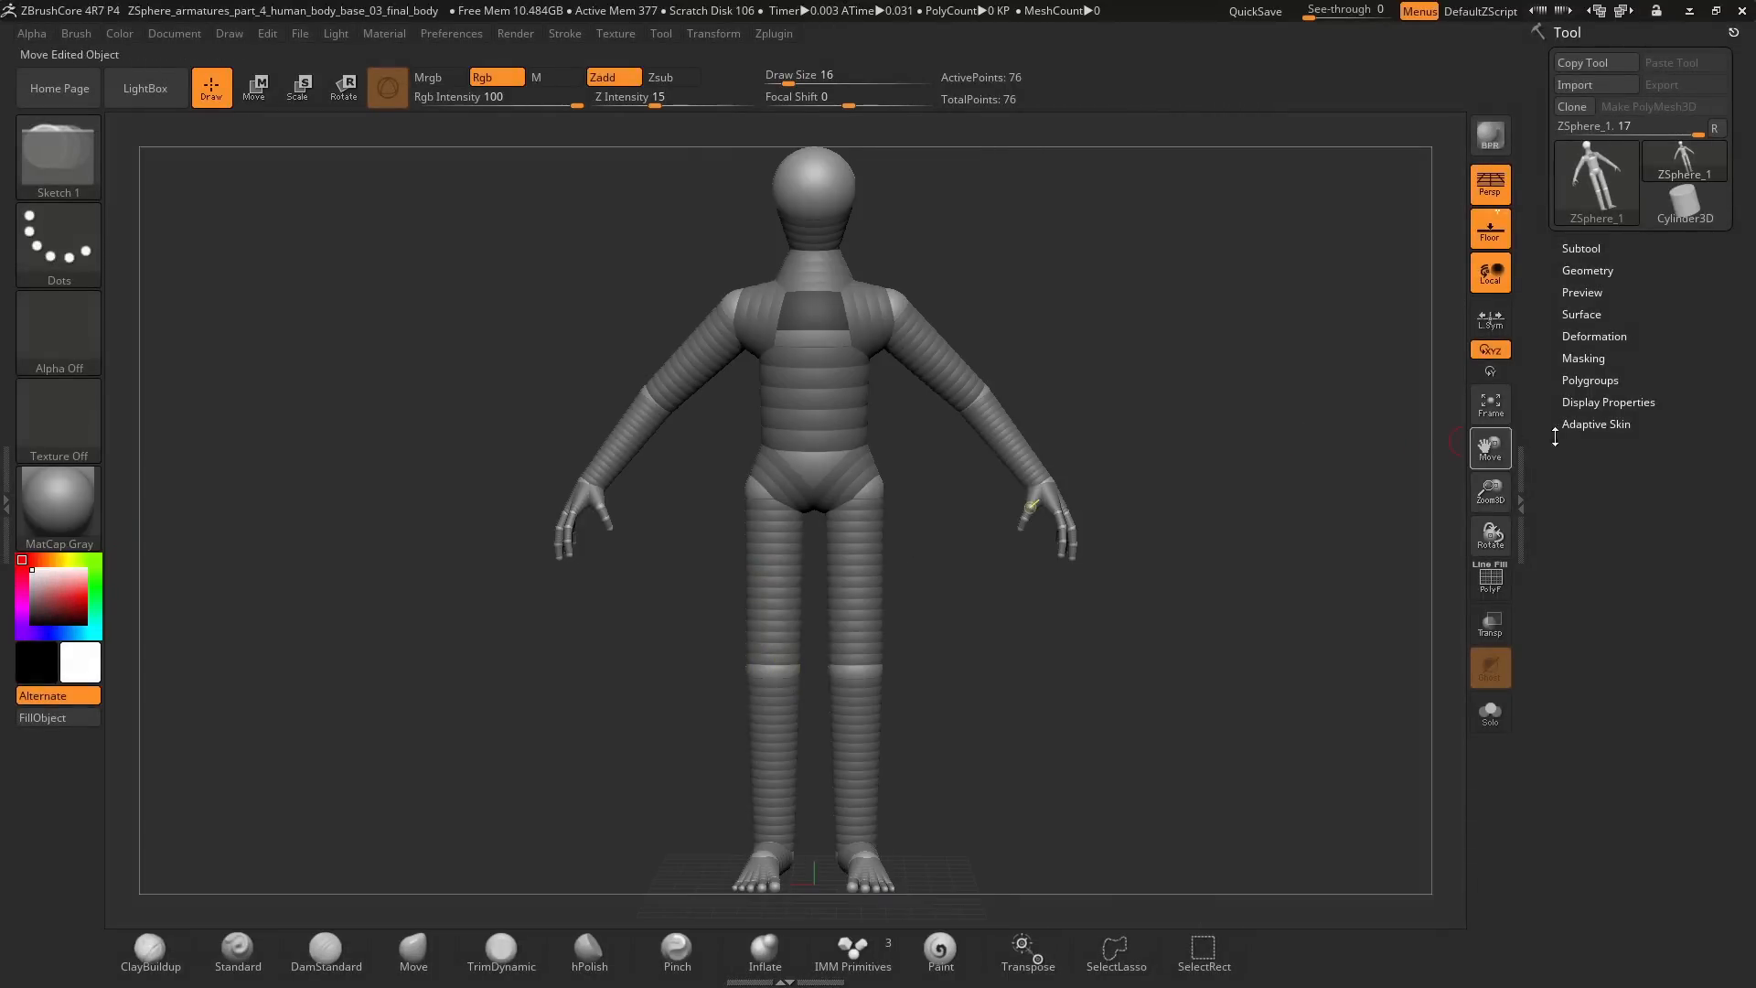
{"action": "left_click", "coordinate": [1595, 424]}
{"action": "left_click_drag", "start_coordinate": [1420, 453], "coordinate": [1478, 449]}
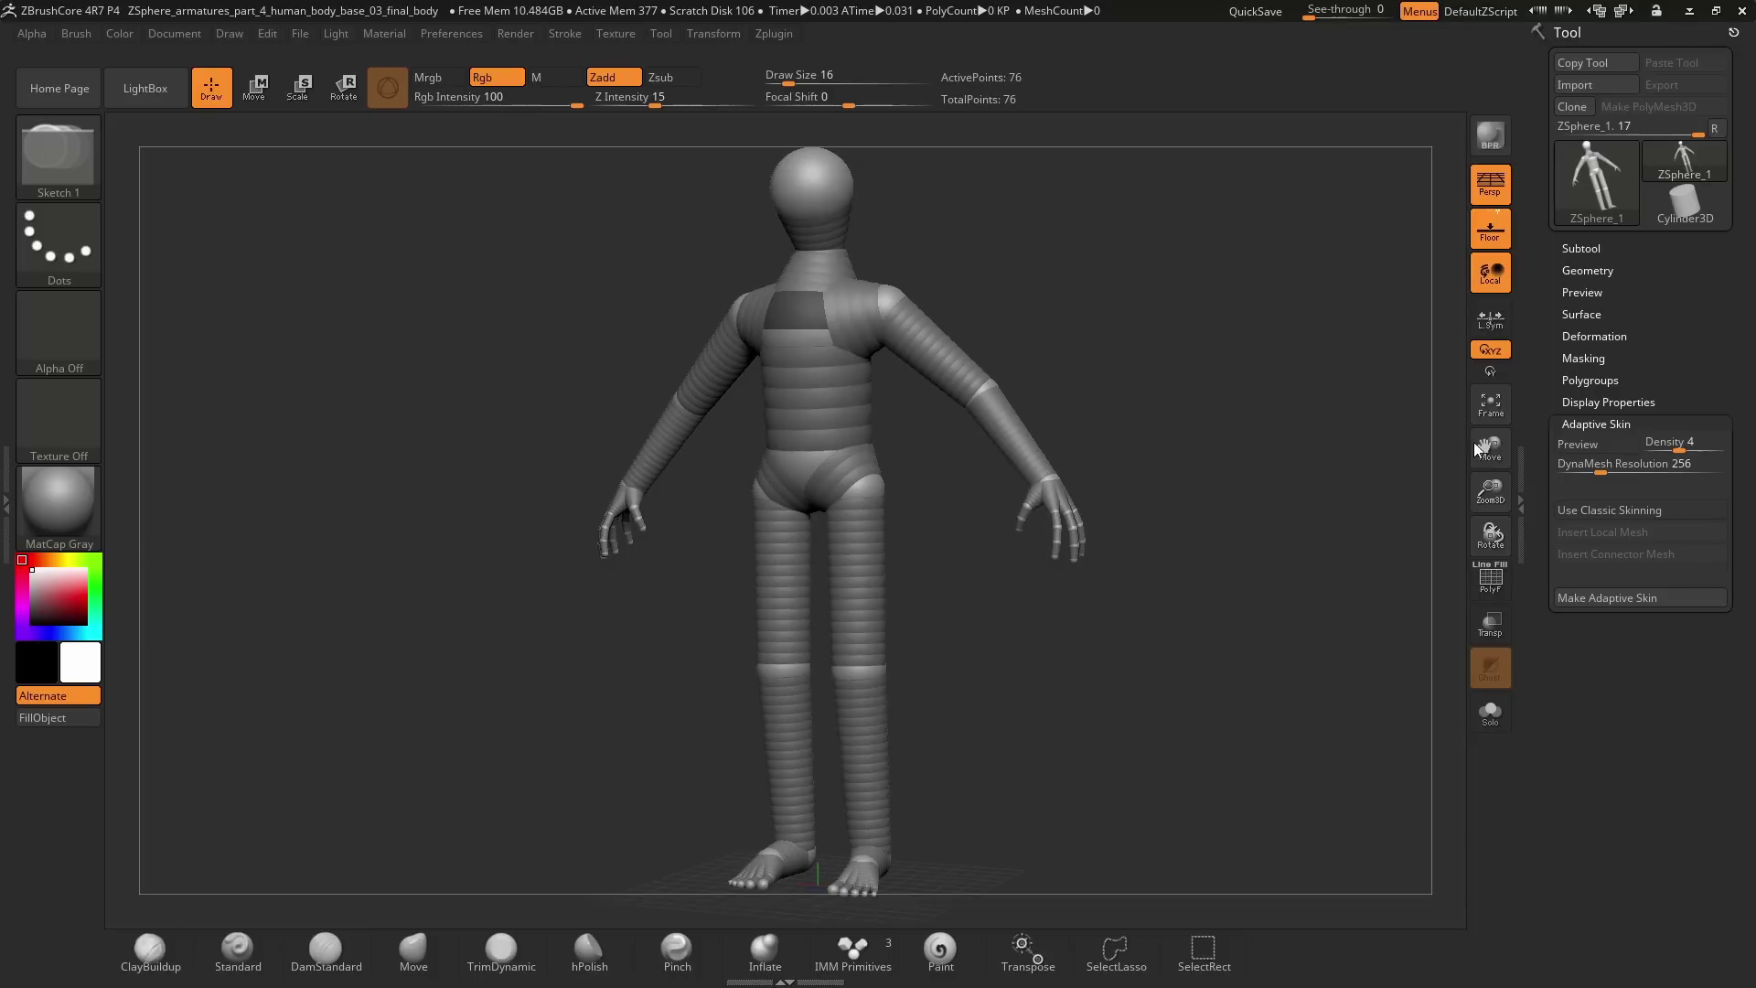
{"action": "left_click", "coordinate": [1589, 444]}
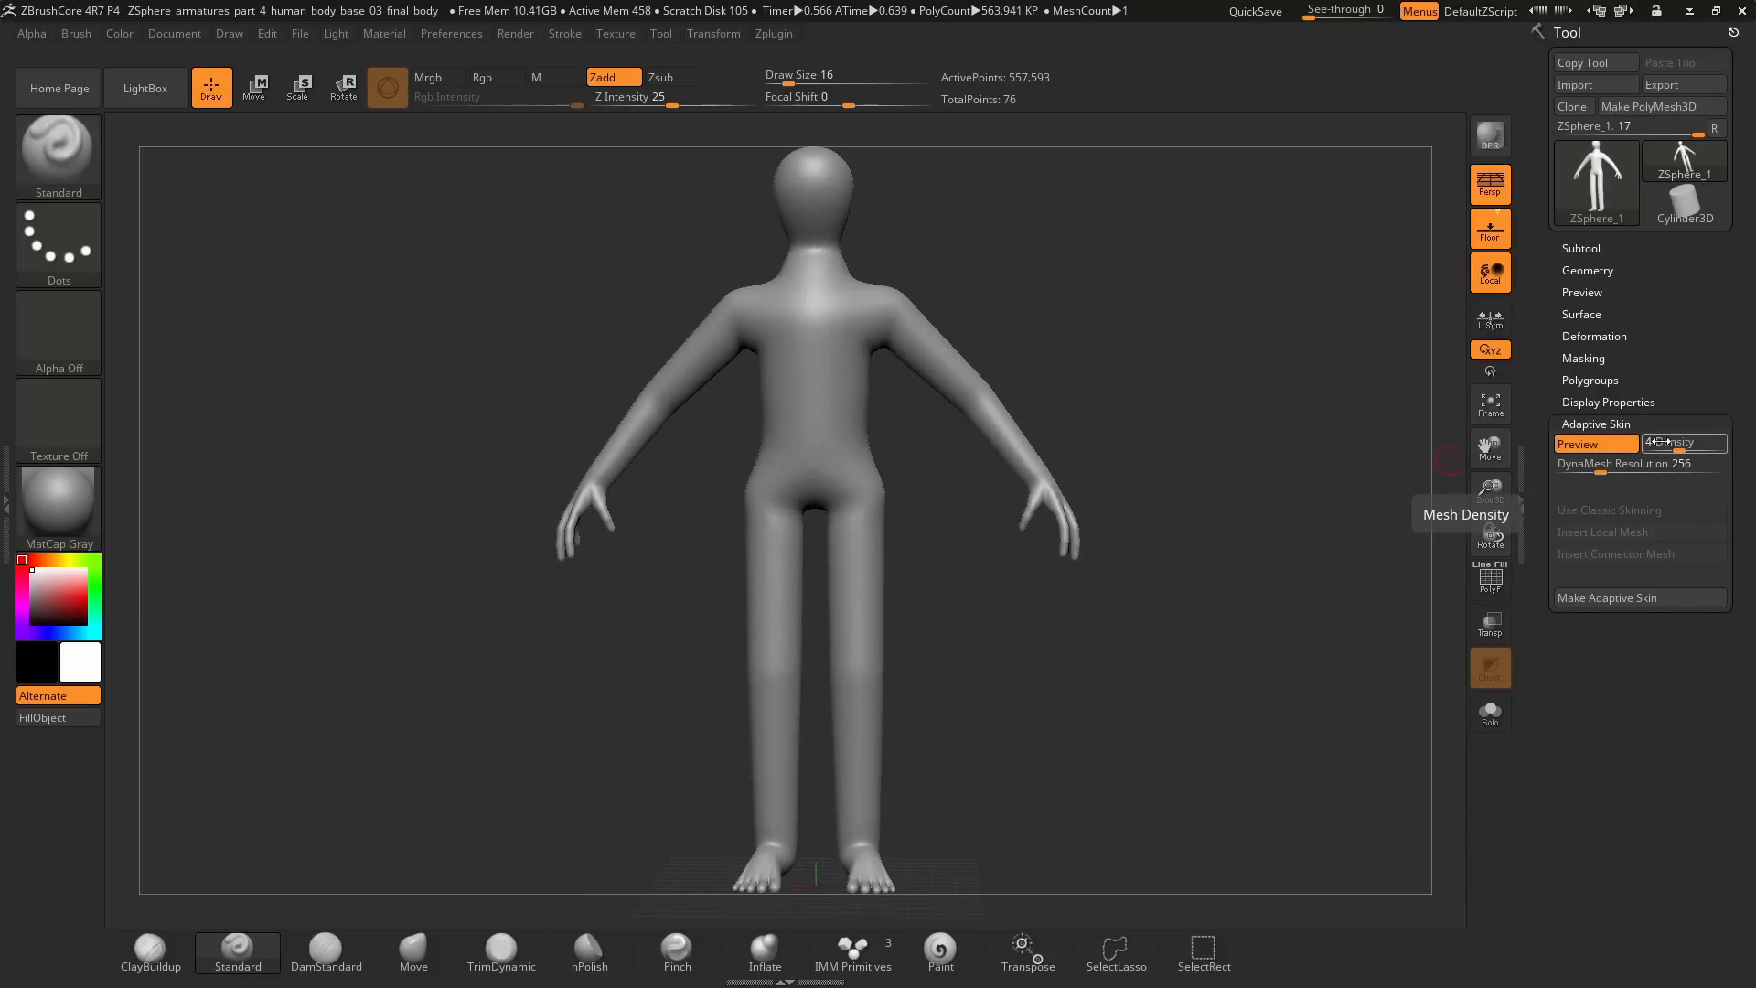
{"action": "left_click_drag", "start_coordinate": [1220, 406], "coordinate": [1001, 348]}
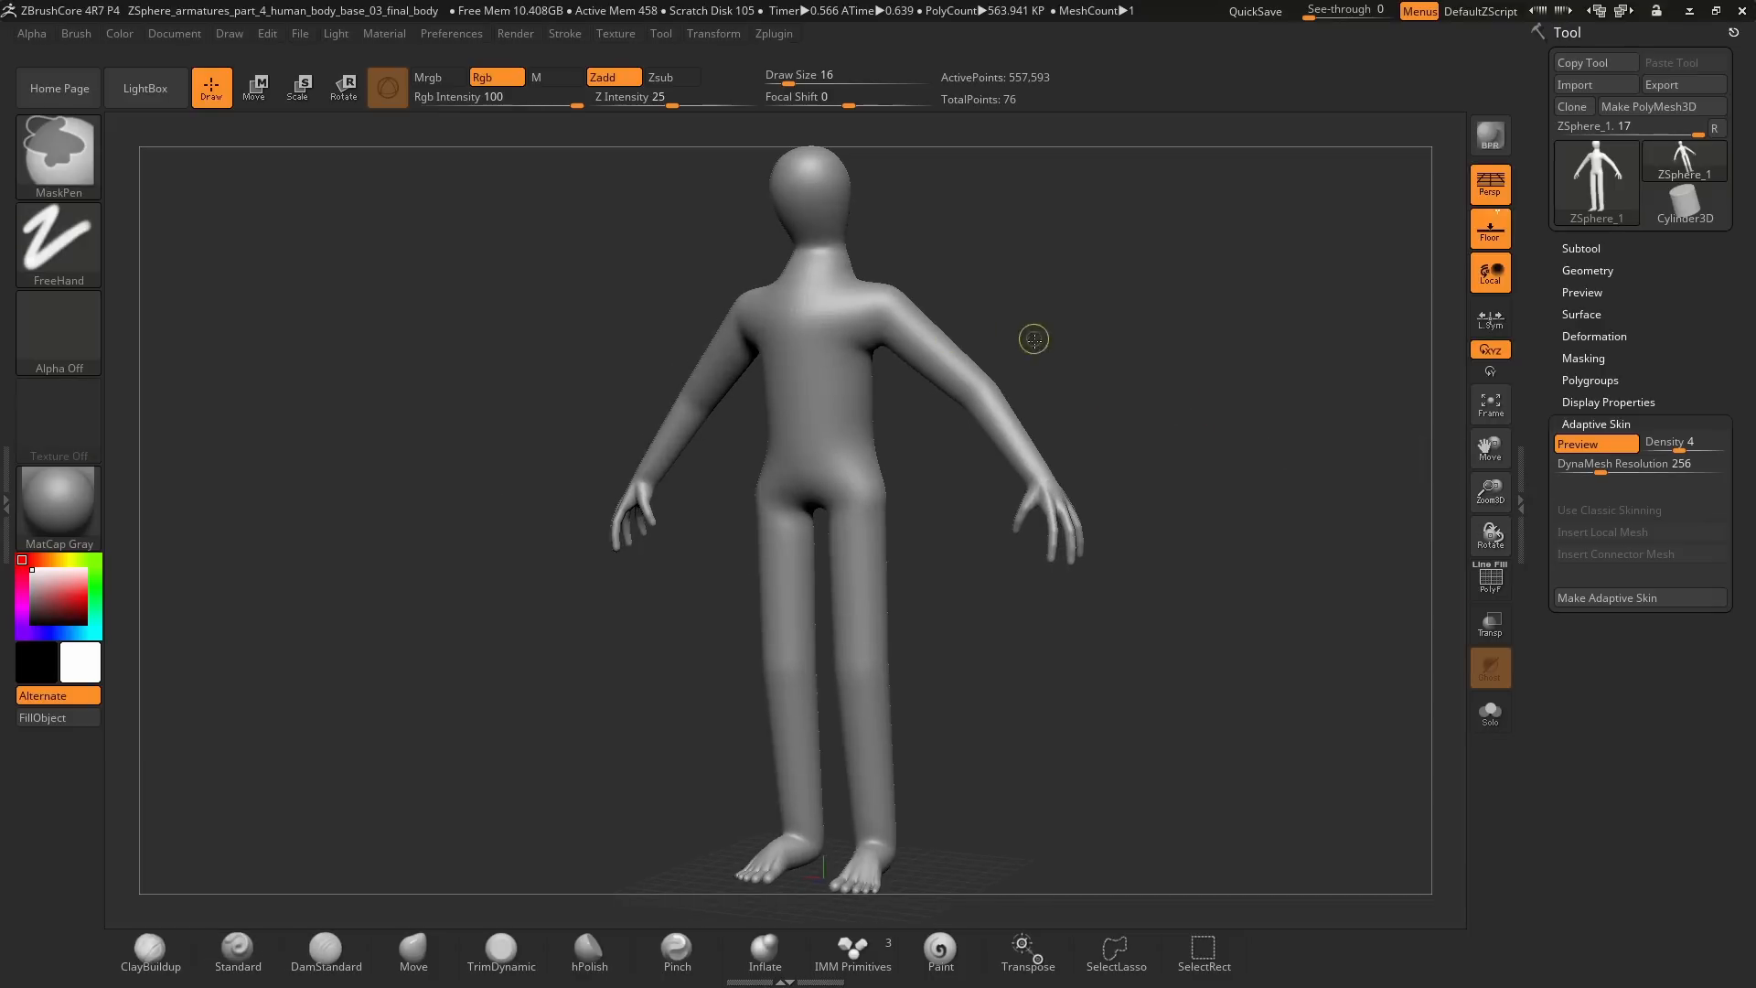
{"action": "right_click_drag", "start_coordinate": [1031, 339], "coordinate": [1175, 399], "text": "ctrl"}
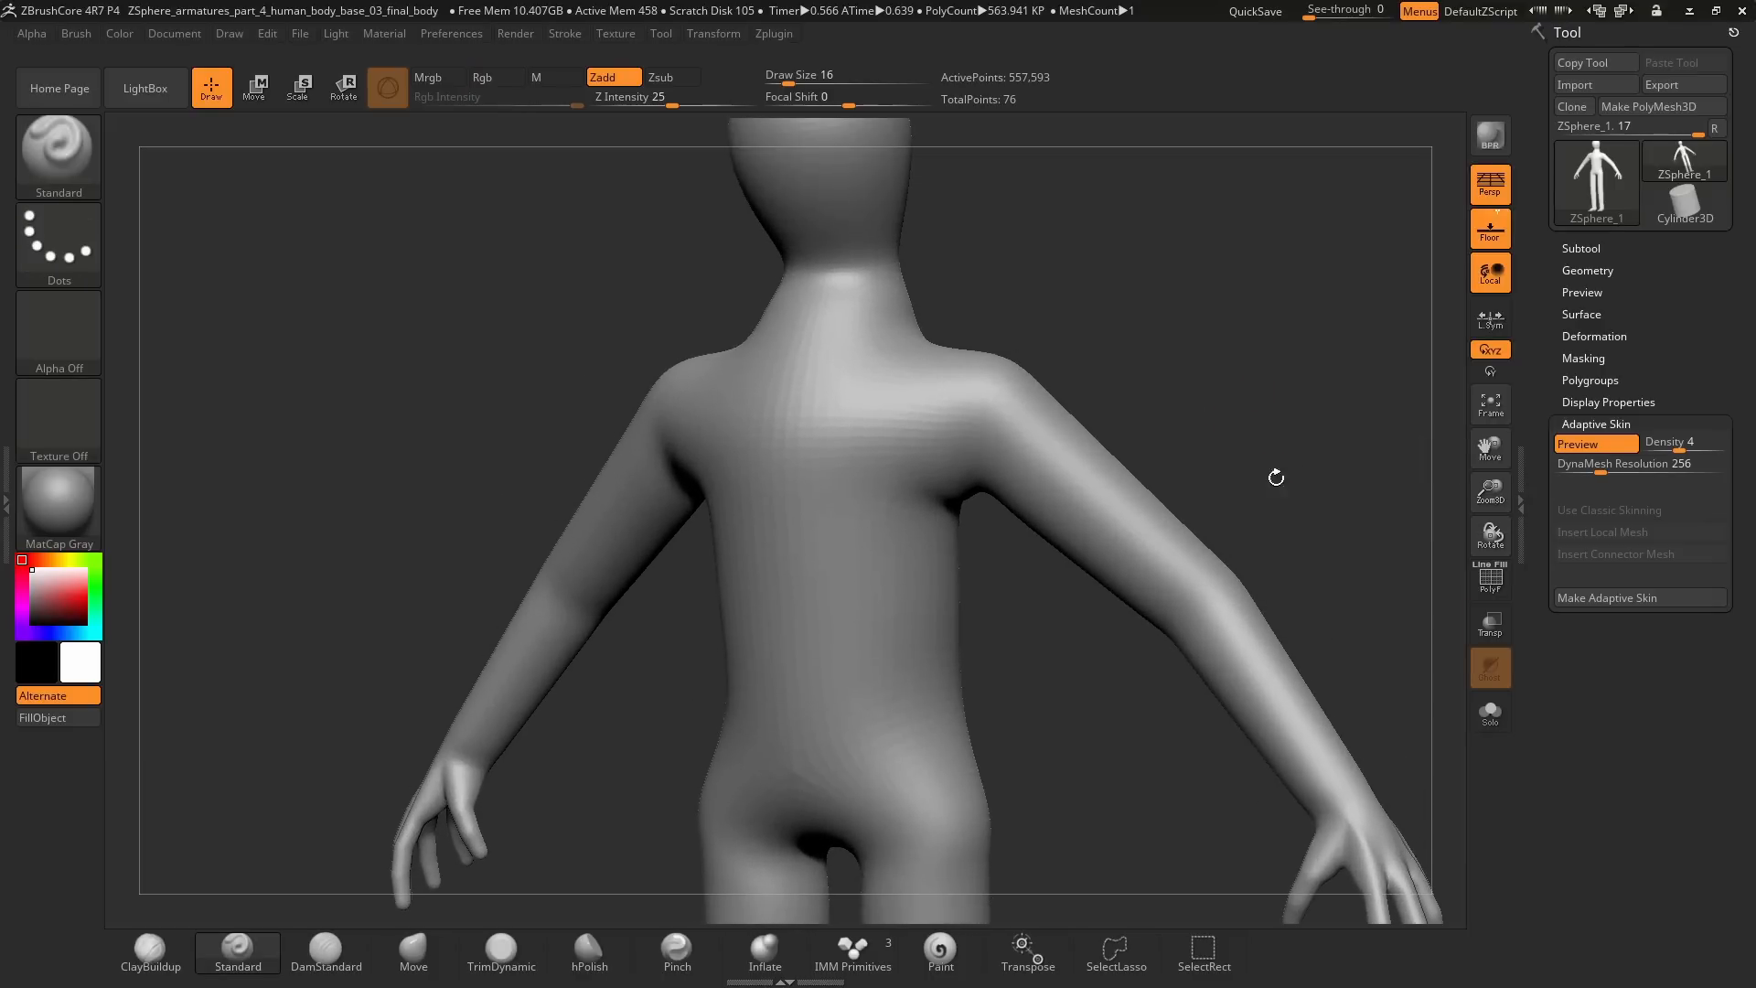
{"action": "mouse_move", "coordinate": [1275, 475]}
{"action": "right_mouse_down"}
{"action": "mouse_move", "coordinate": [1240, 426]}
{"action": "mouse_move", "coordinate": [1157, 442]}
{"action": "mouse_move", "coordinate": [1188, 434]}
{"action": "right_mouse_up"}
{"action": "right_click", "coordinate": [1189, 434]}
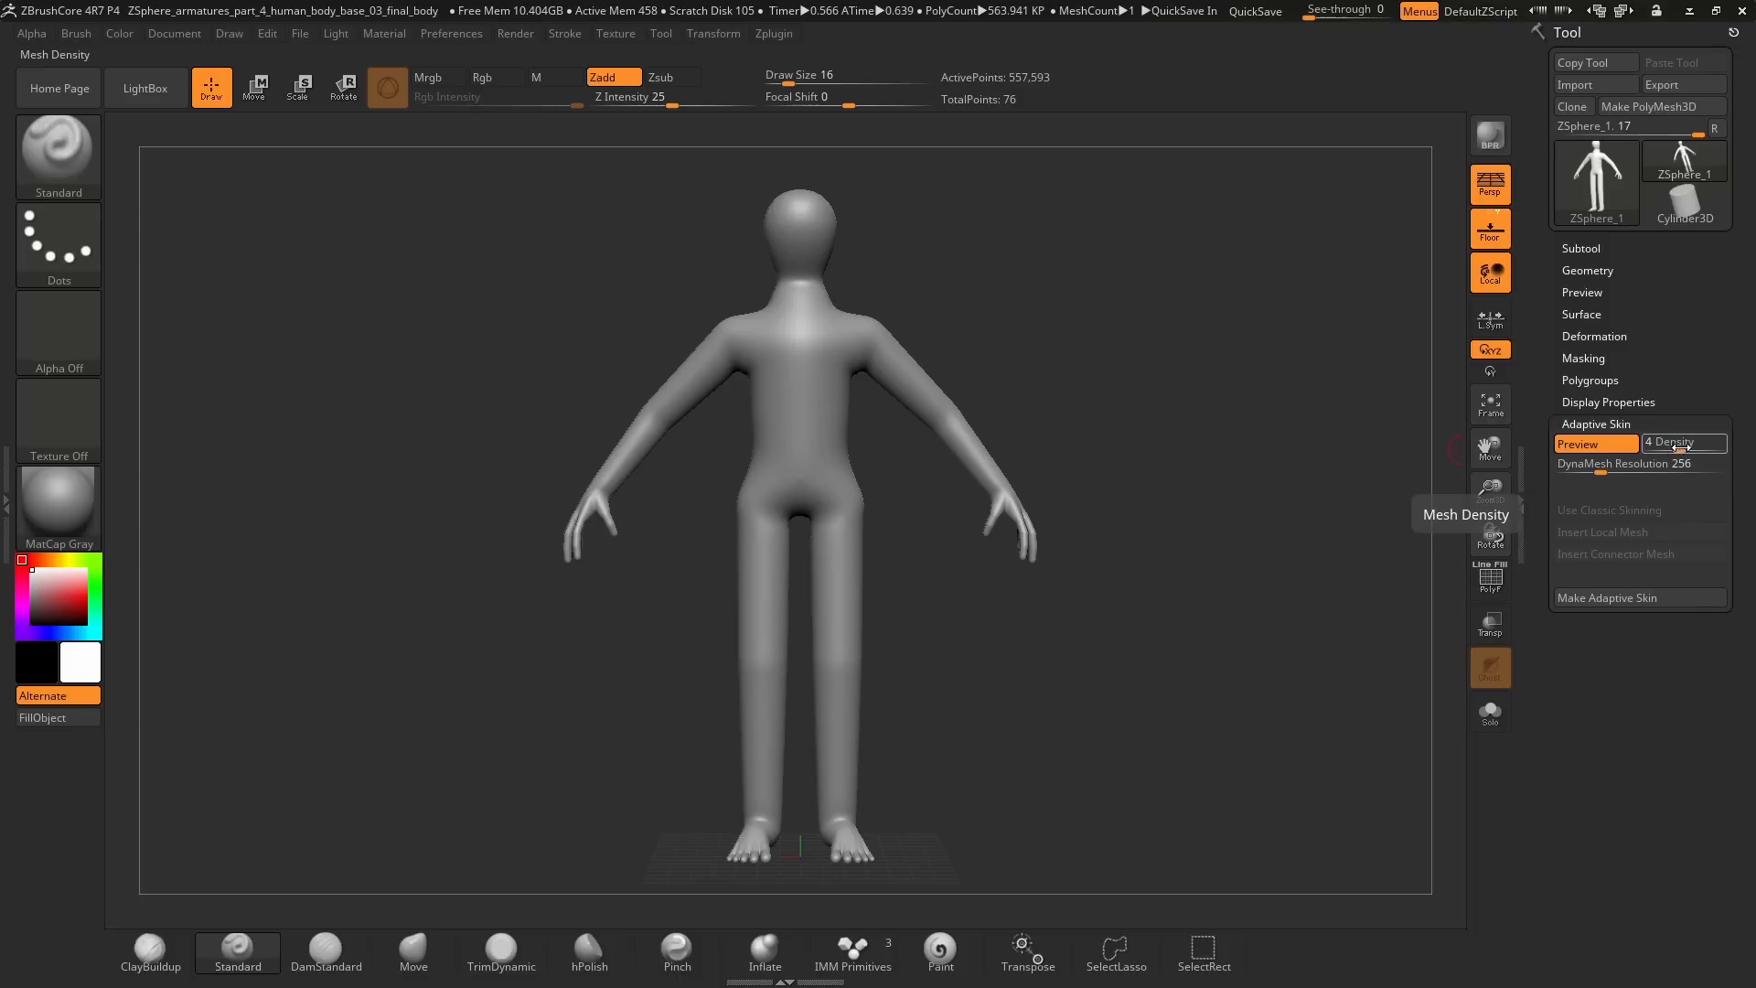
Step: Lower the Adaptive Skin density to 2 and then 1, inspecting the faceted body
{"action": "left_click_drag", "start_coordinate": [1680, 449], "coordinate": [1663, 449]}
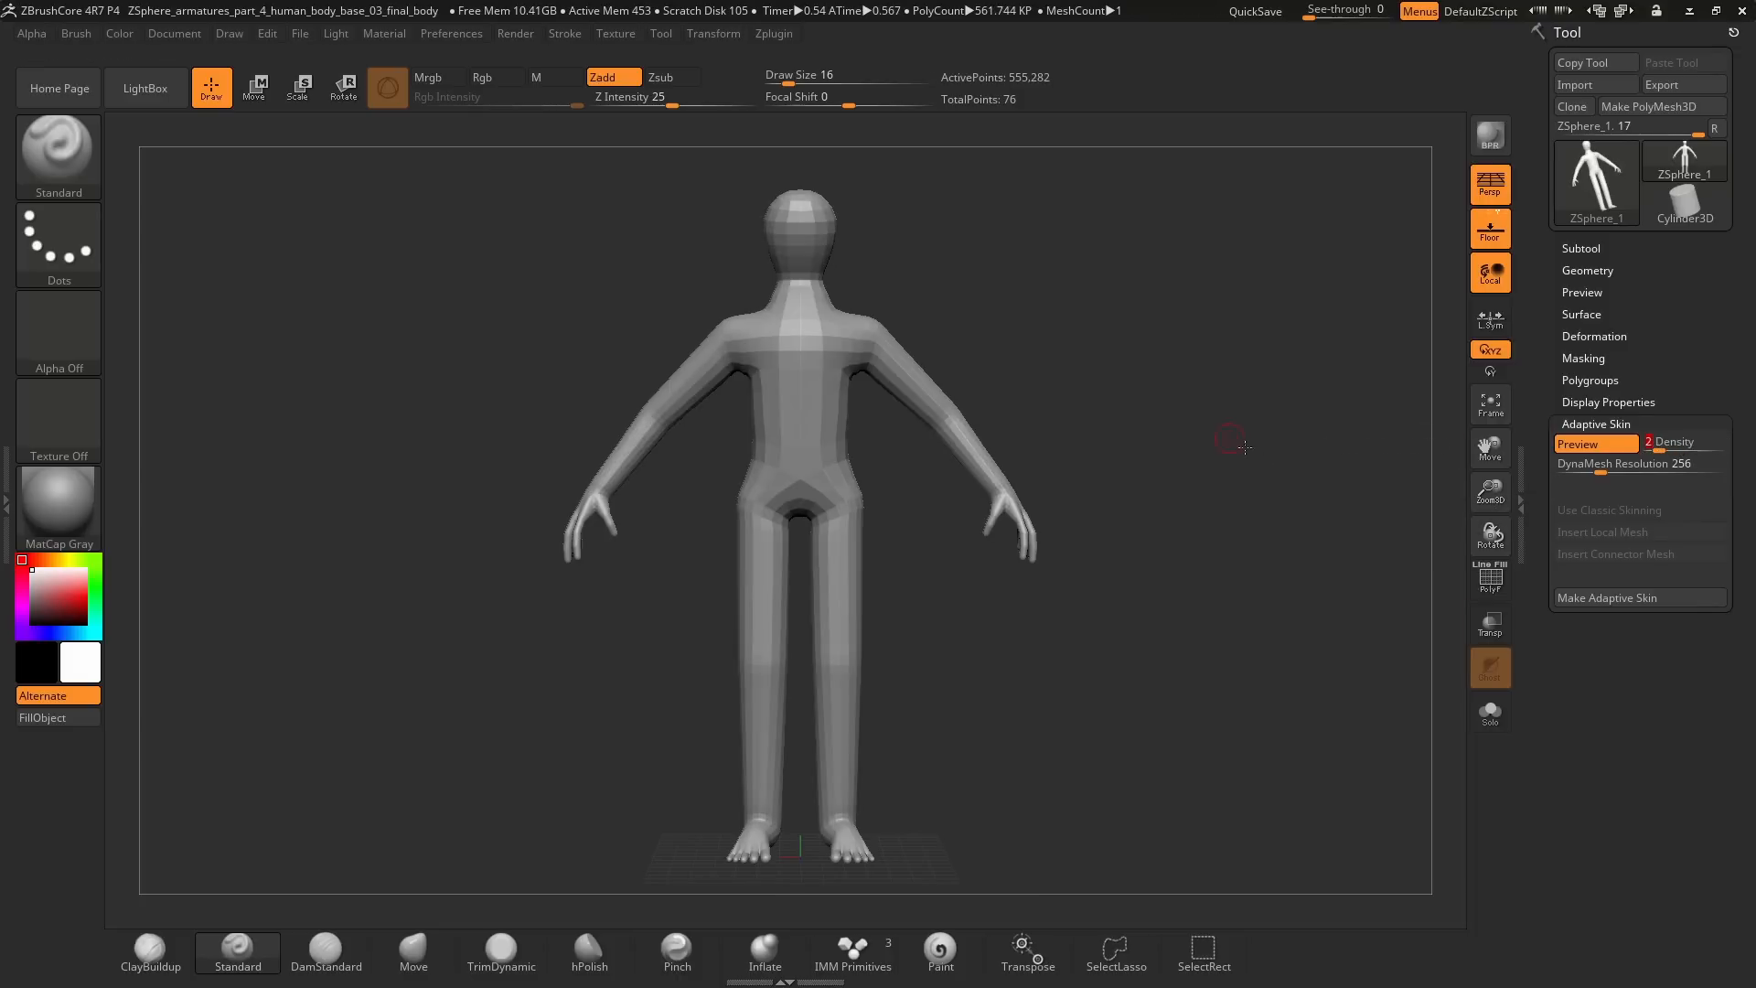
{"action": "left_click_drag", "start_coordinate": [1244, 443], "coordinate": [1550, 531]}
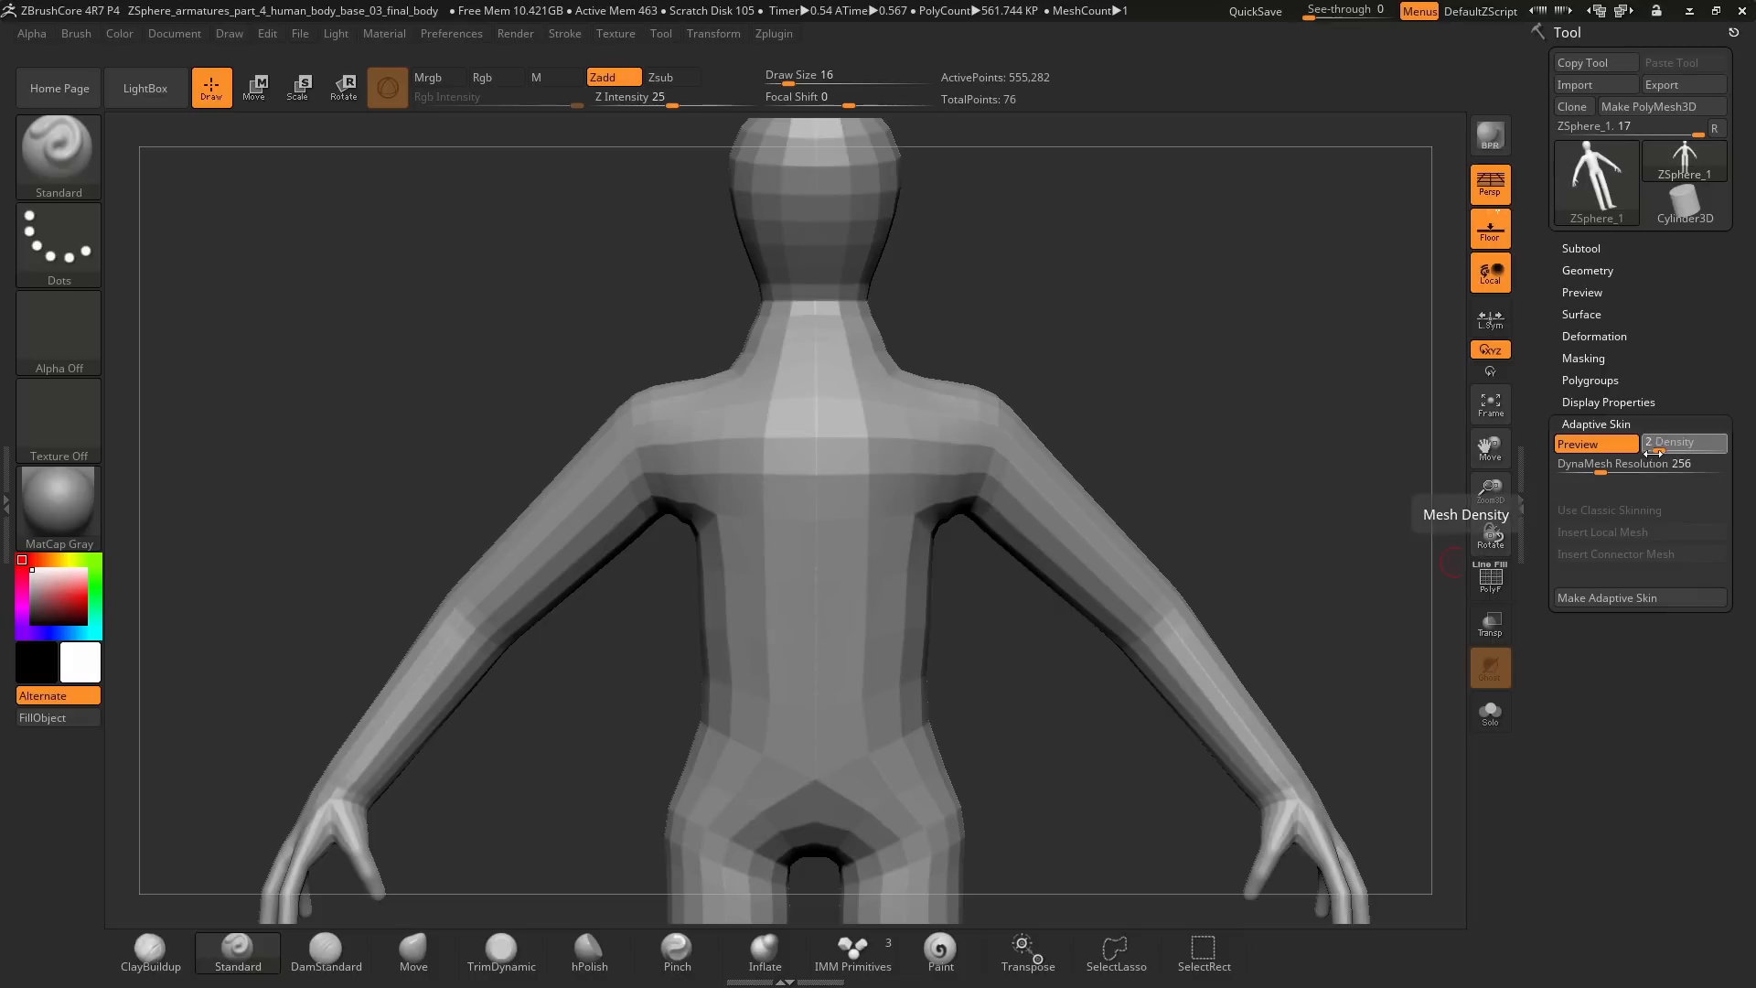
{"action": "mouse_move", "coordinate": [1658, 449]}
{"action": "left_mouse_down"}
{"action": "mouse_move", "coordinate": [1703, 448]}
{"action": "mouse_move", "coordinate": [1652, 452]}
{"action": "left_mouse_up"}
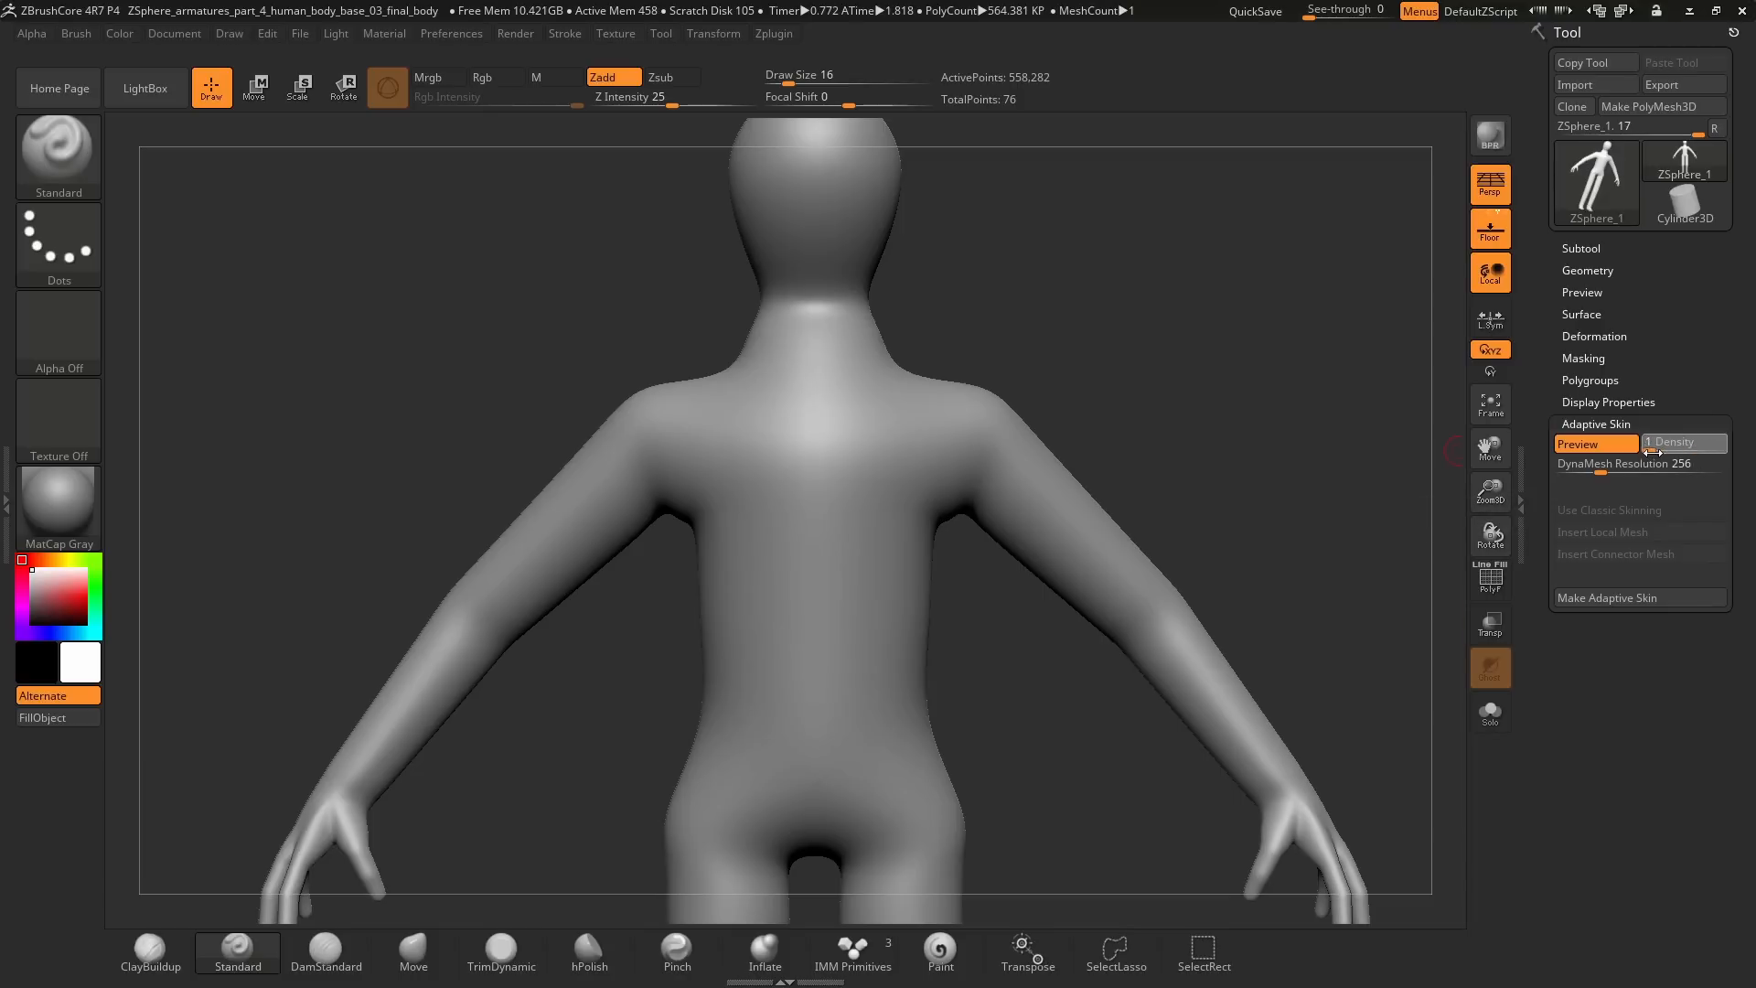
{"action": "mouse_move", "coordinate": [1218, 450]}
{"action": "left_mouse_down"}
{"action": "mouse_move", "coordinate": [1192, 459]}
{"action": "mouse_move", "coordinate": [1215, 442]}
{"action": "left_mouse_up"}
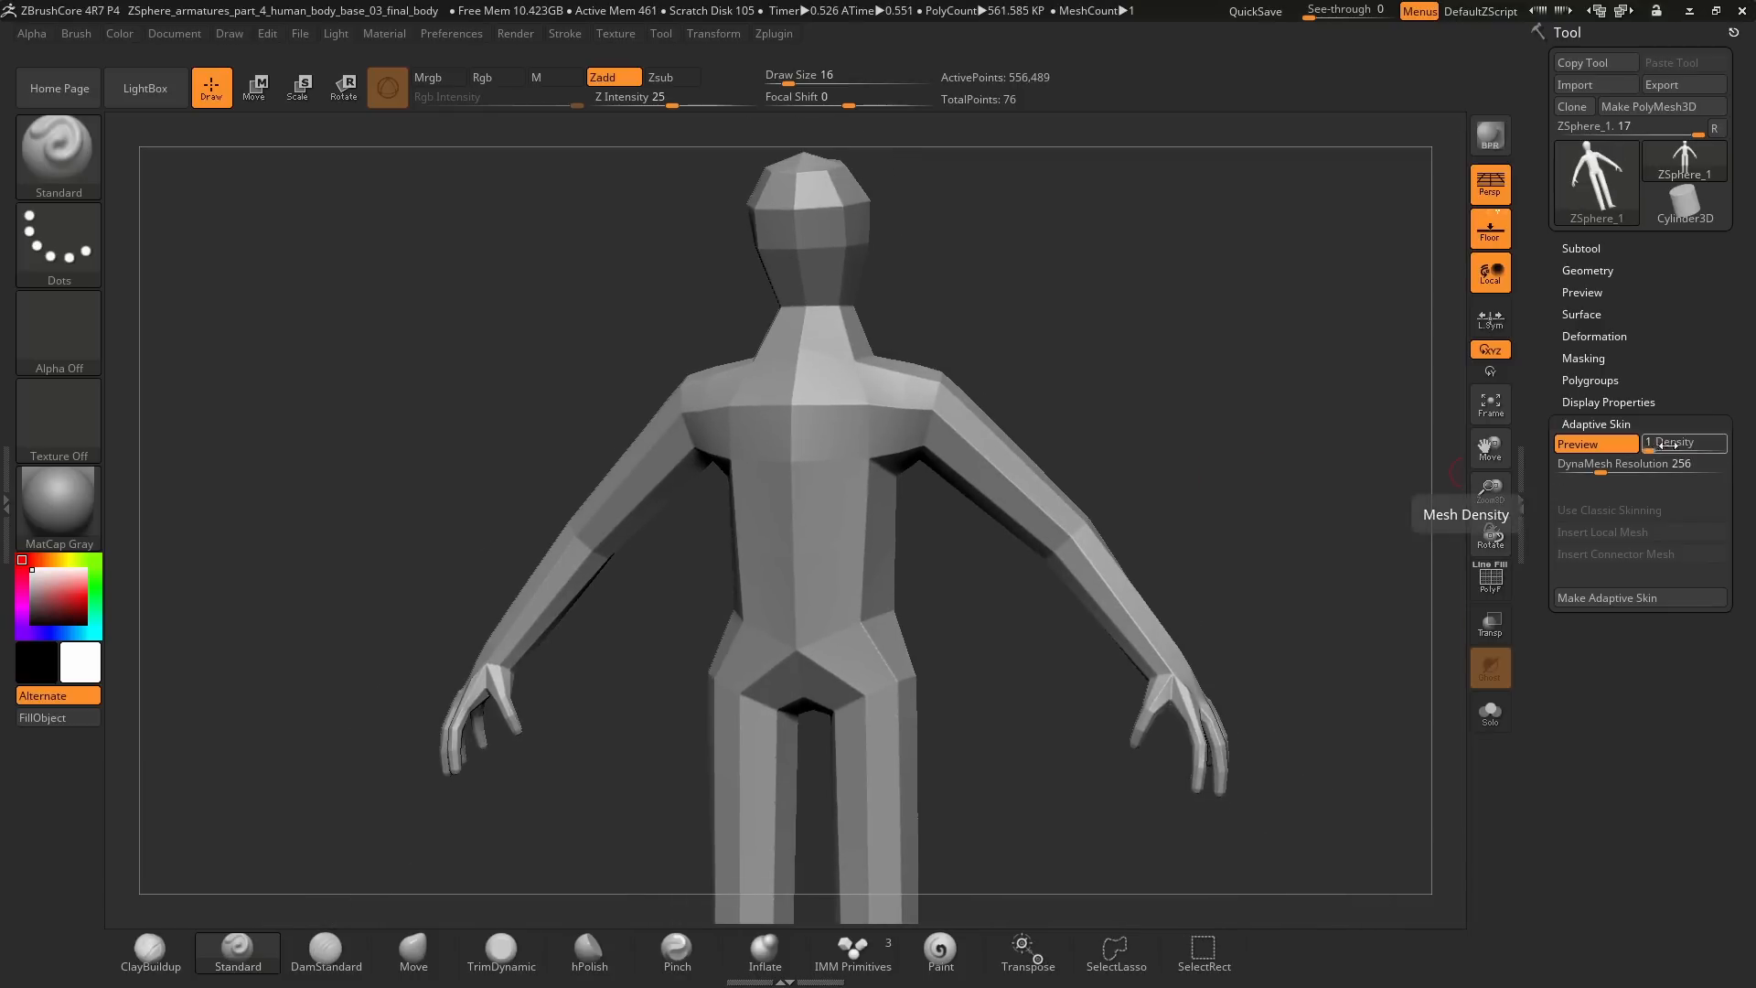
Step: Raise the skin density back to 5 and lower the DynaMesh resolution to 144
{"action": "left_click_drag", "start_coordinate": [1652, 447], "coordinate": [1688, 445]}
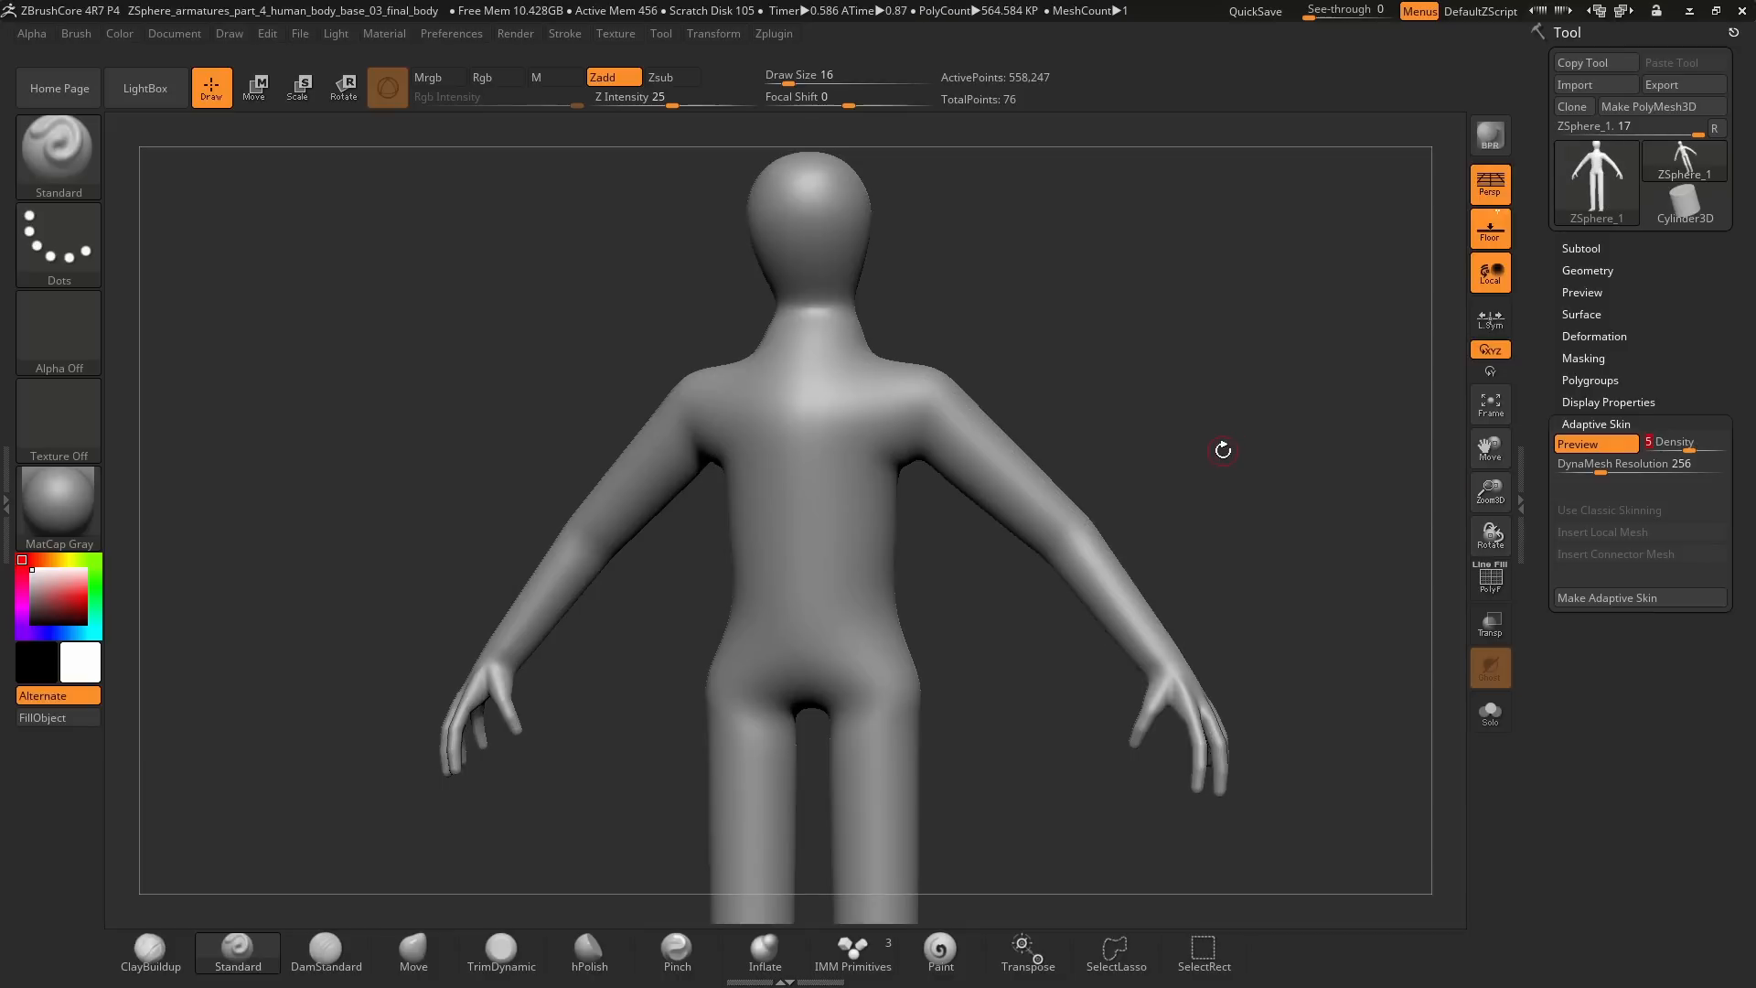
{"action": "left_click_drag", "start_coordinate": [1233, 456], "coordinate": [1263, 463]}
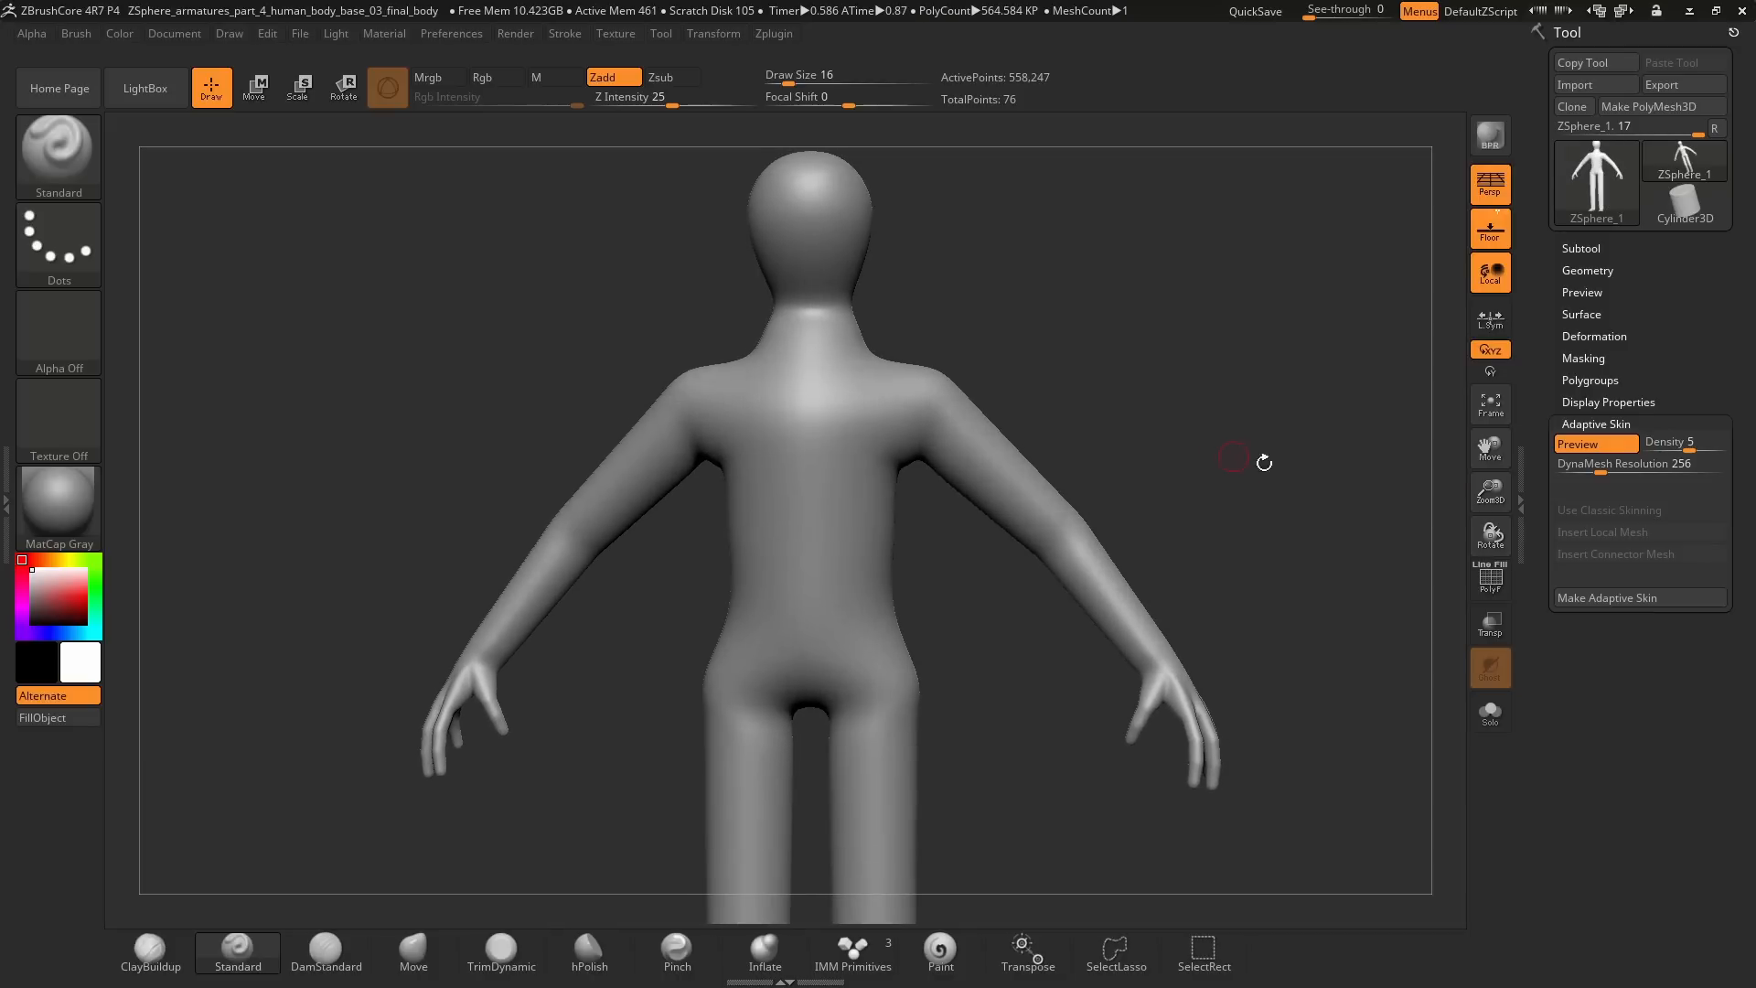
{"action": "left_click_drag", "start_coordinate": [1604, 473], "coordinate": [1583, 466]}
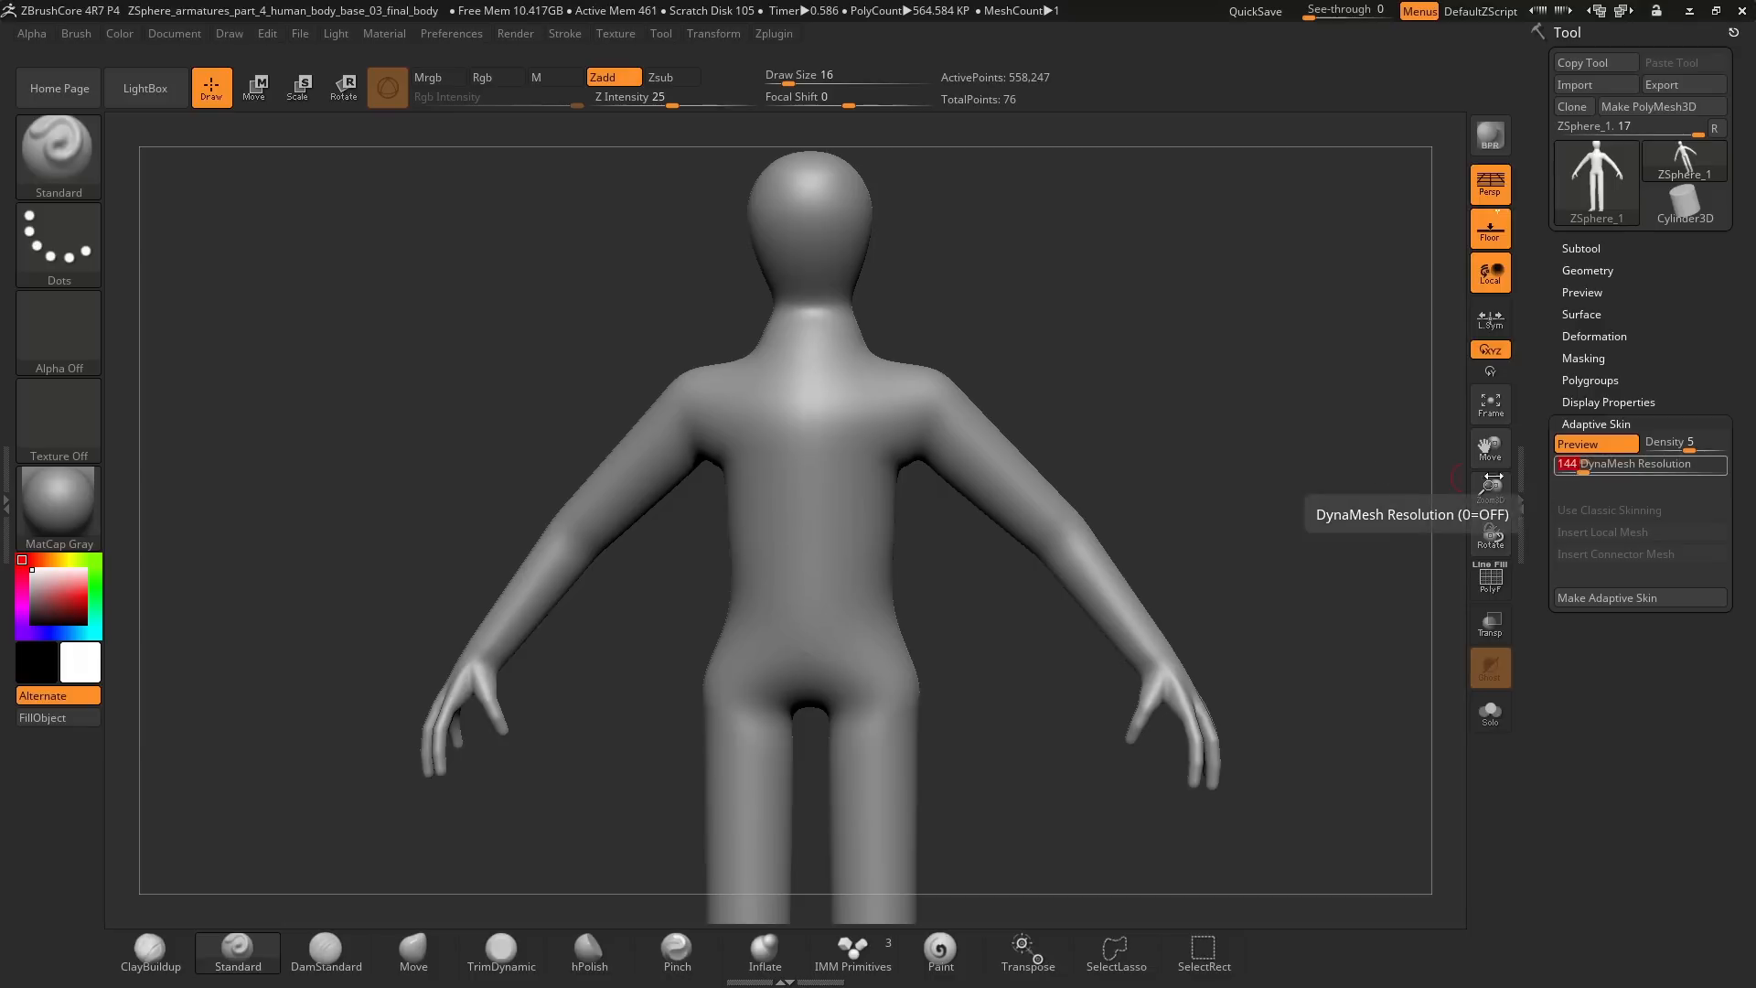
{"action": "right_click_drag", "start_coordinate": [1025, 491], "coordinate": [1062, 510], "text": "ctrl"}
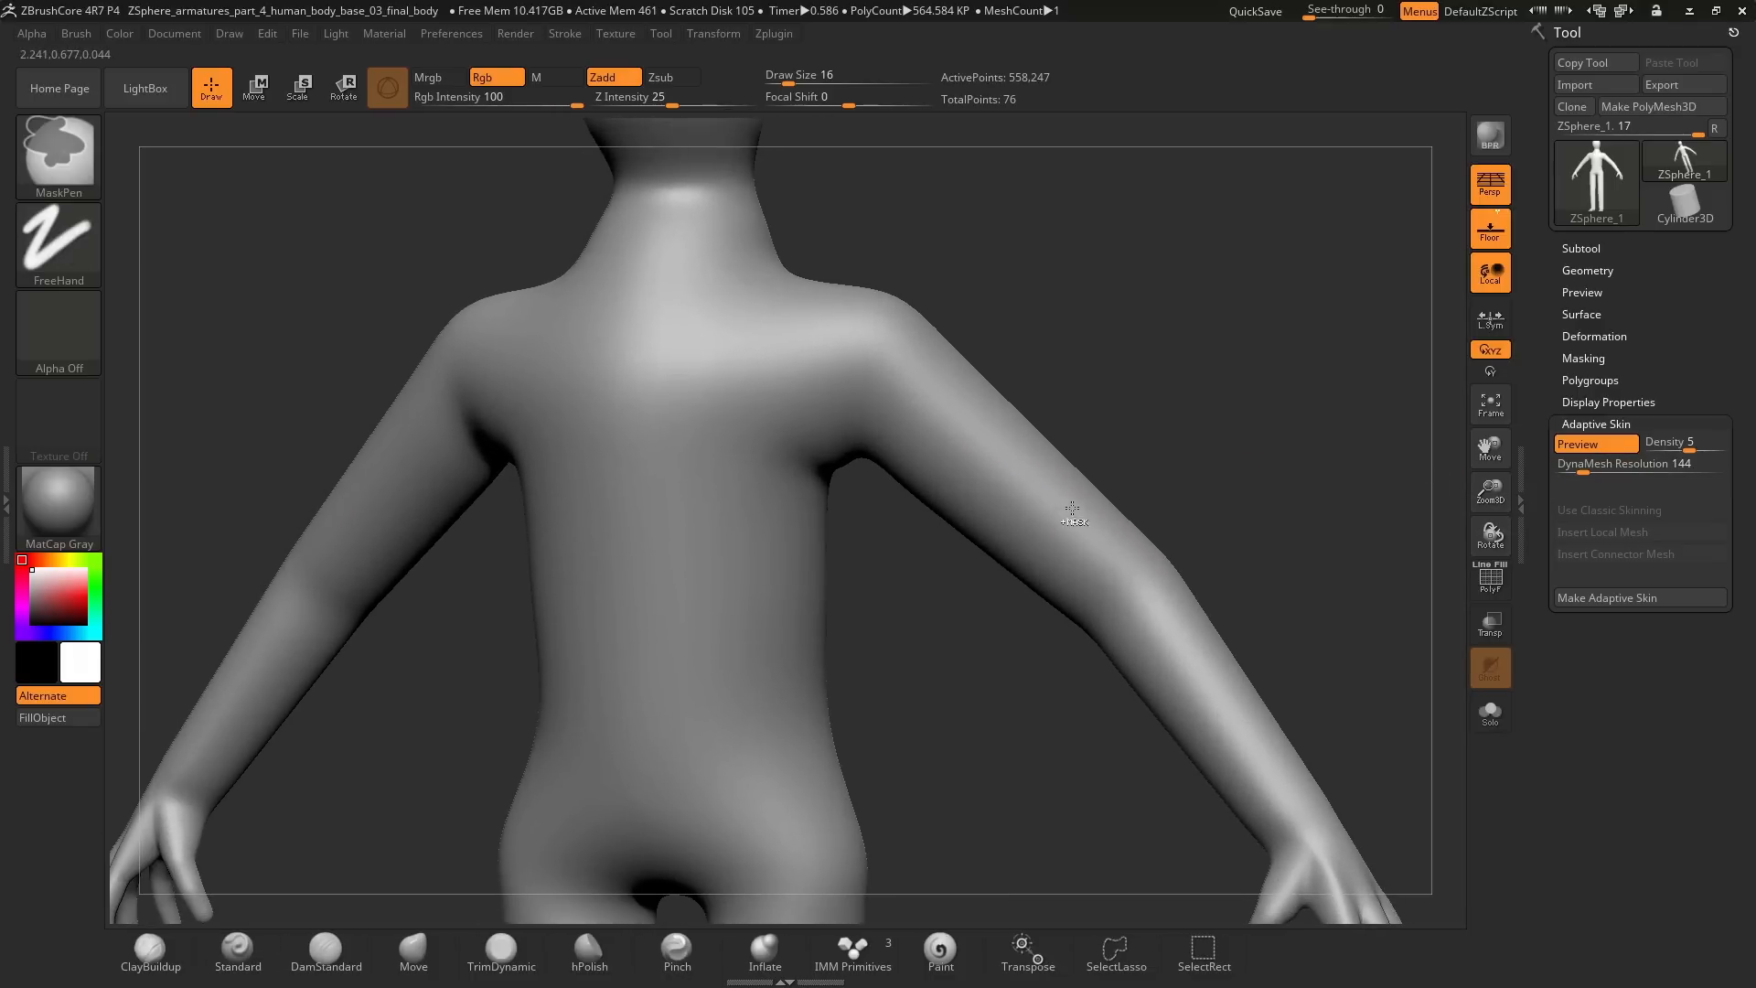
{"action": "right_click_drag", "start_coordinate": [1267, 448], "coordinate": [1399, 540]}
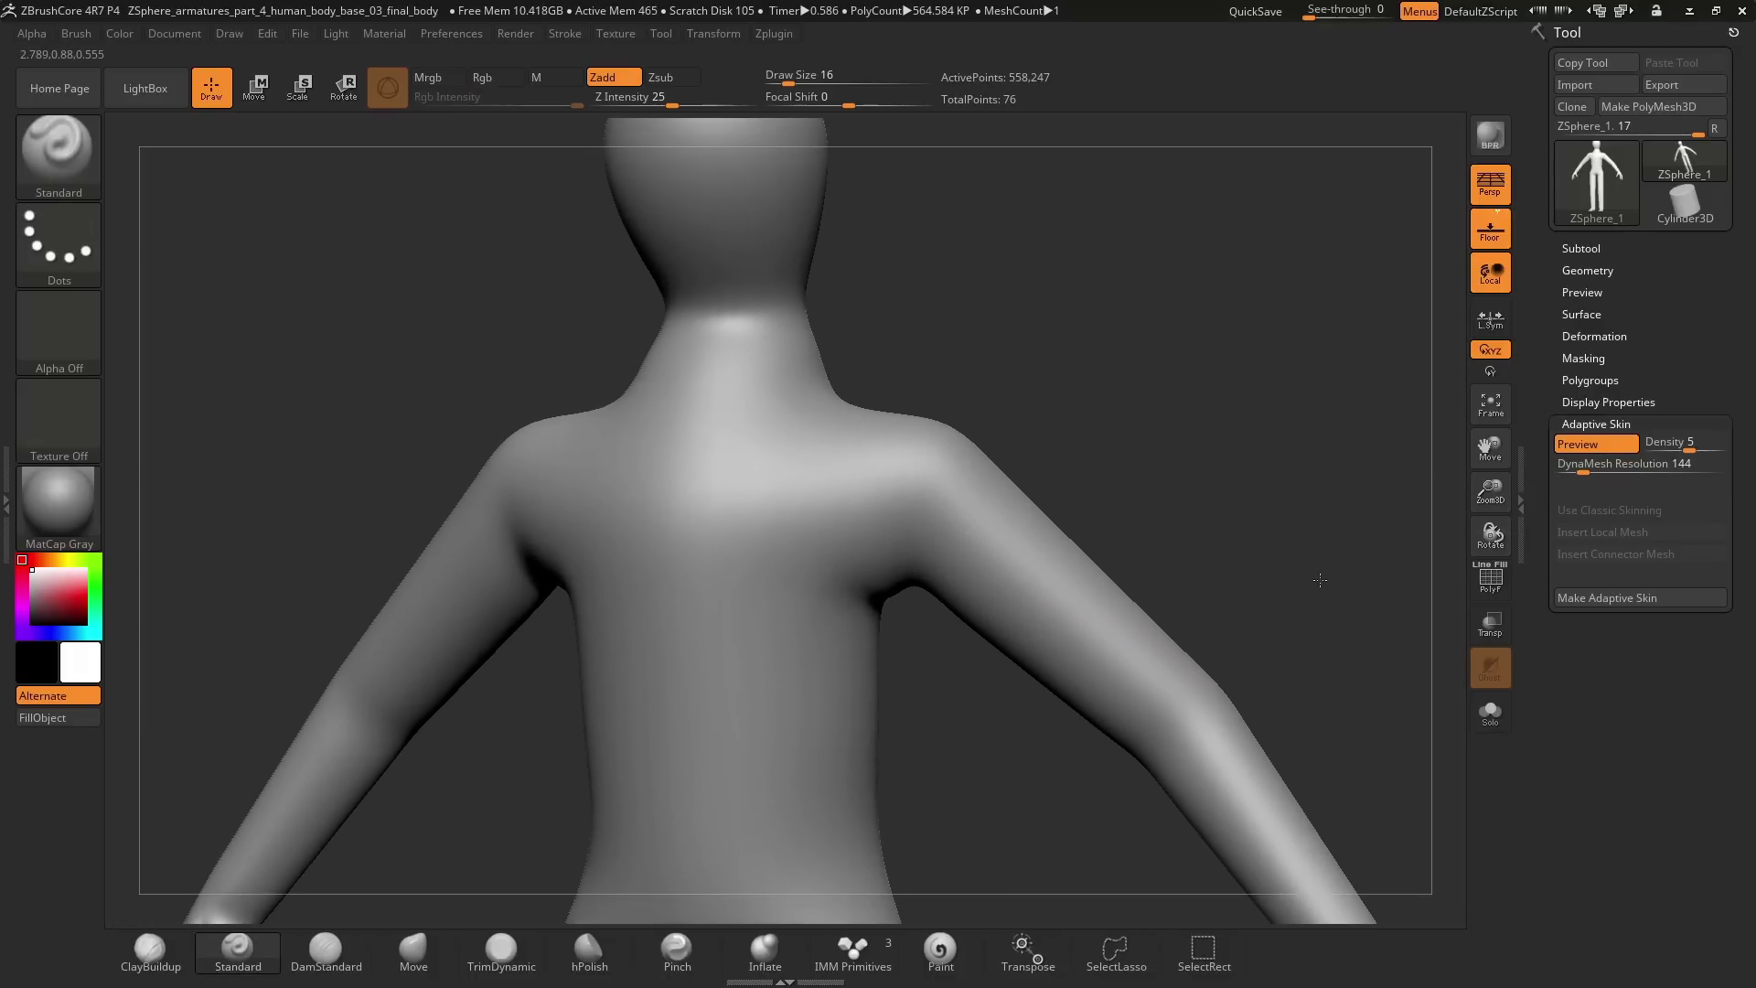
{"action": "left_click", "coordinate": [1585, 468]}
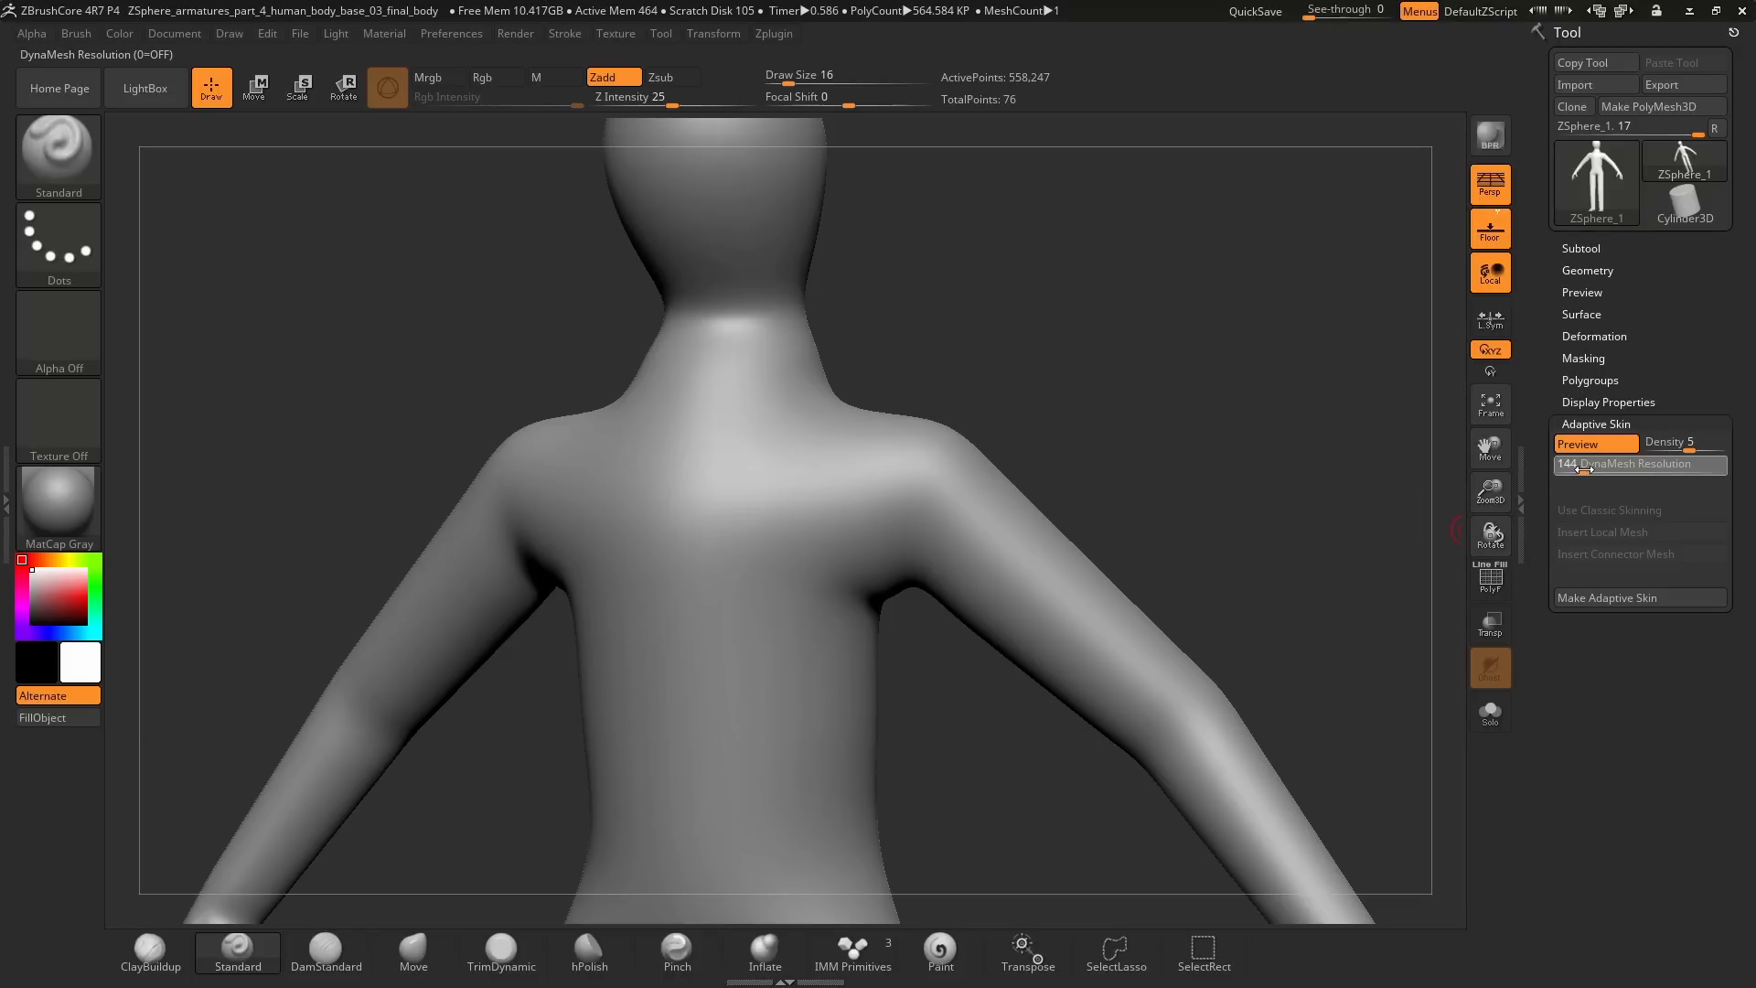
{"action": "left_click", "coordinate": [1584, 469]}
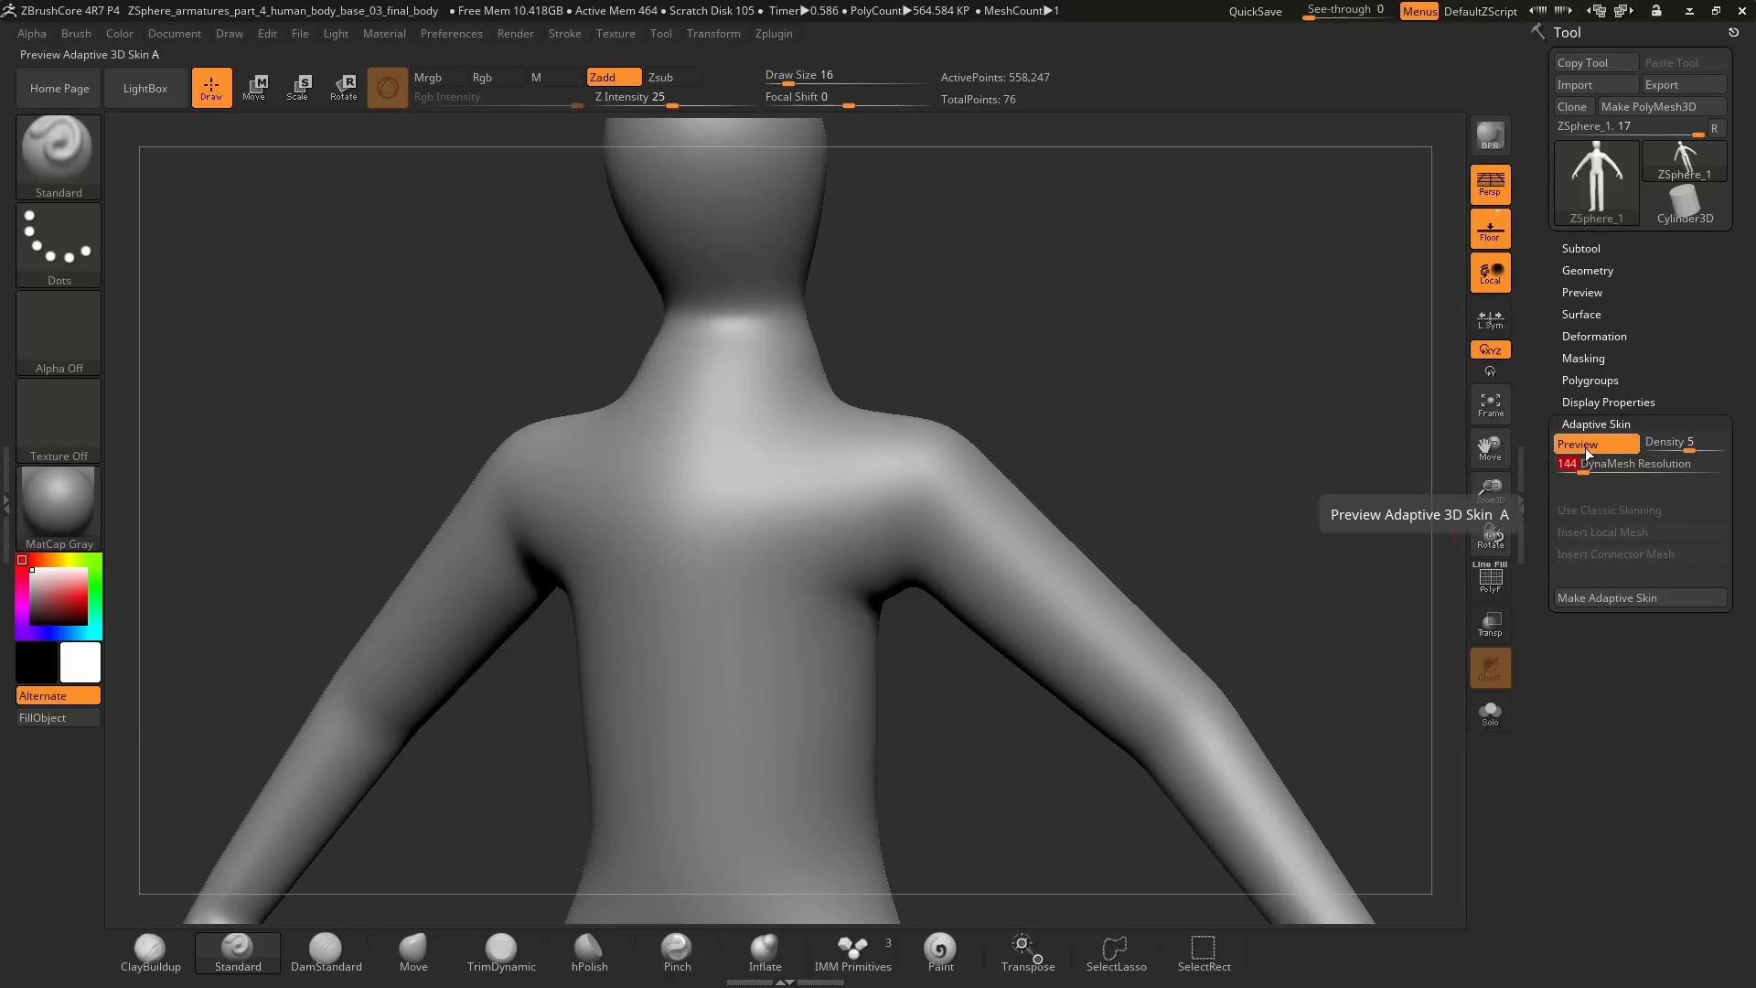
Step: Toggle the skin preview against the armature, set DynaMesh resolution to 272, and undo the test strokes on the arms
{"action": "left_click", "coordinate": [1588, 451]}
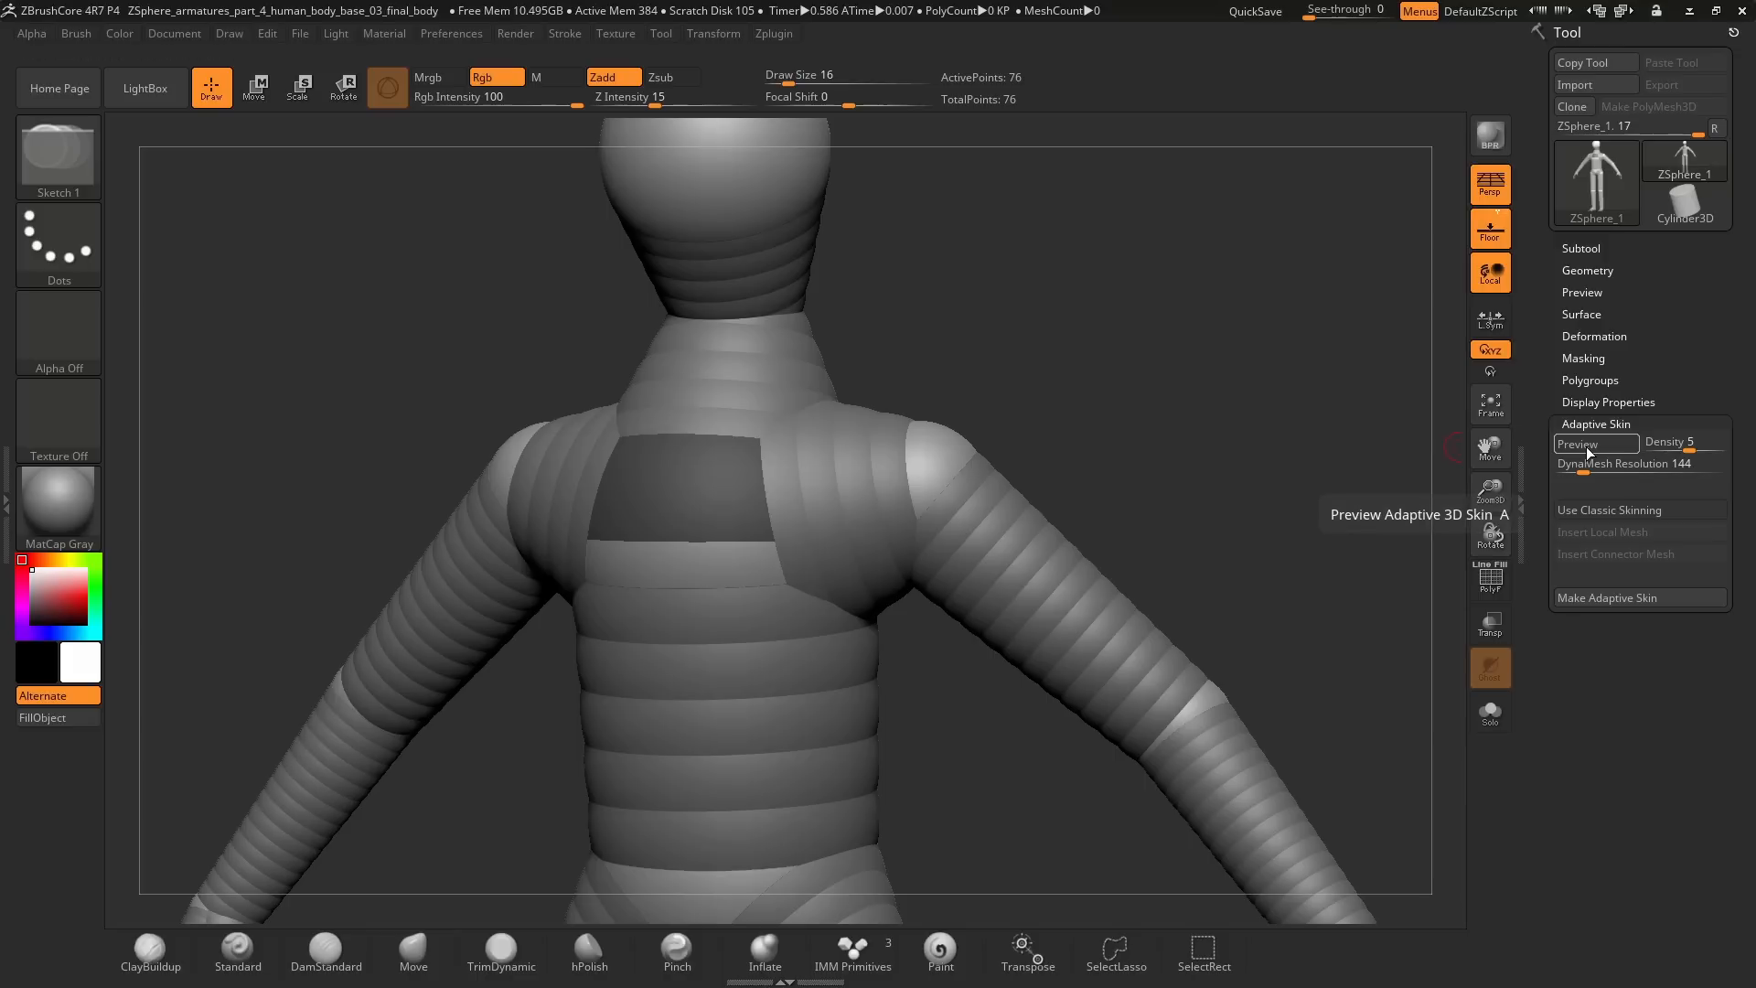
{"action": "left_click", "coordinate": [1588, 452]}
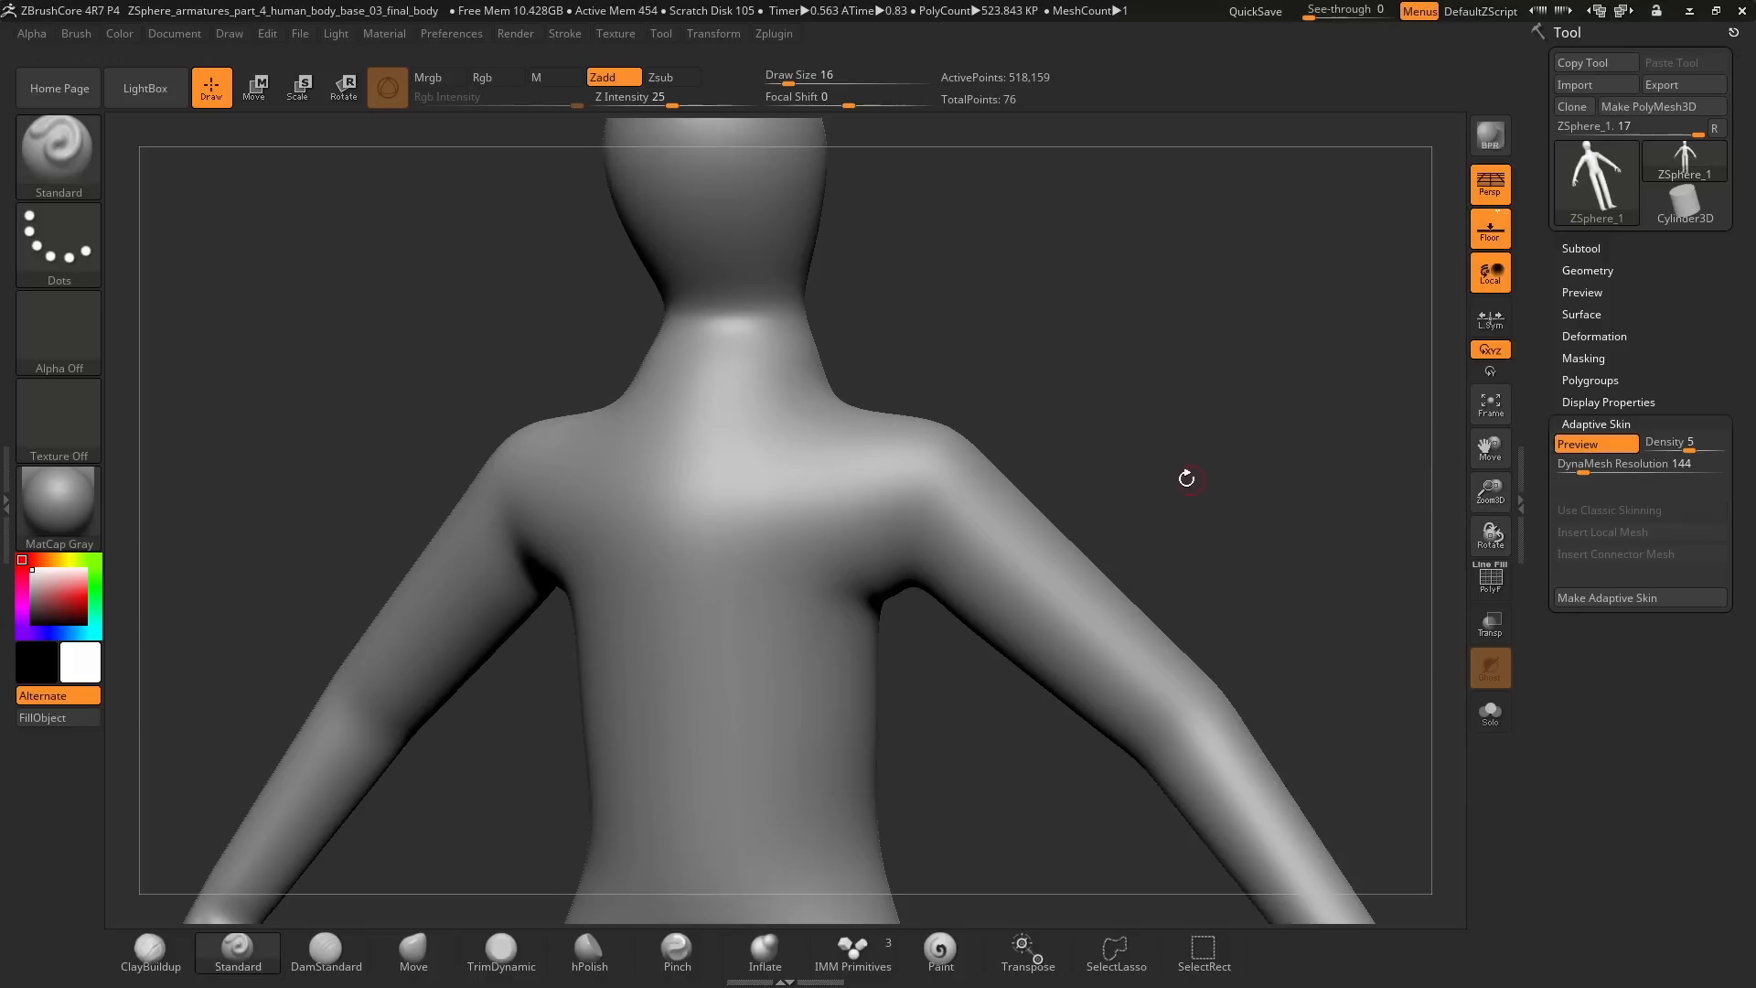
{"action": "key", "text": "a"}
{"action": "left_click_drag", "start_coordinate": [1490, 490], "coordinate": [1536, 472]}
{"action": "left_click", "coordinate": [1583, 465]}
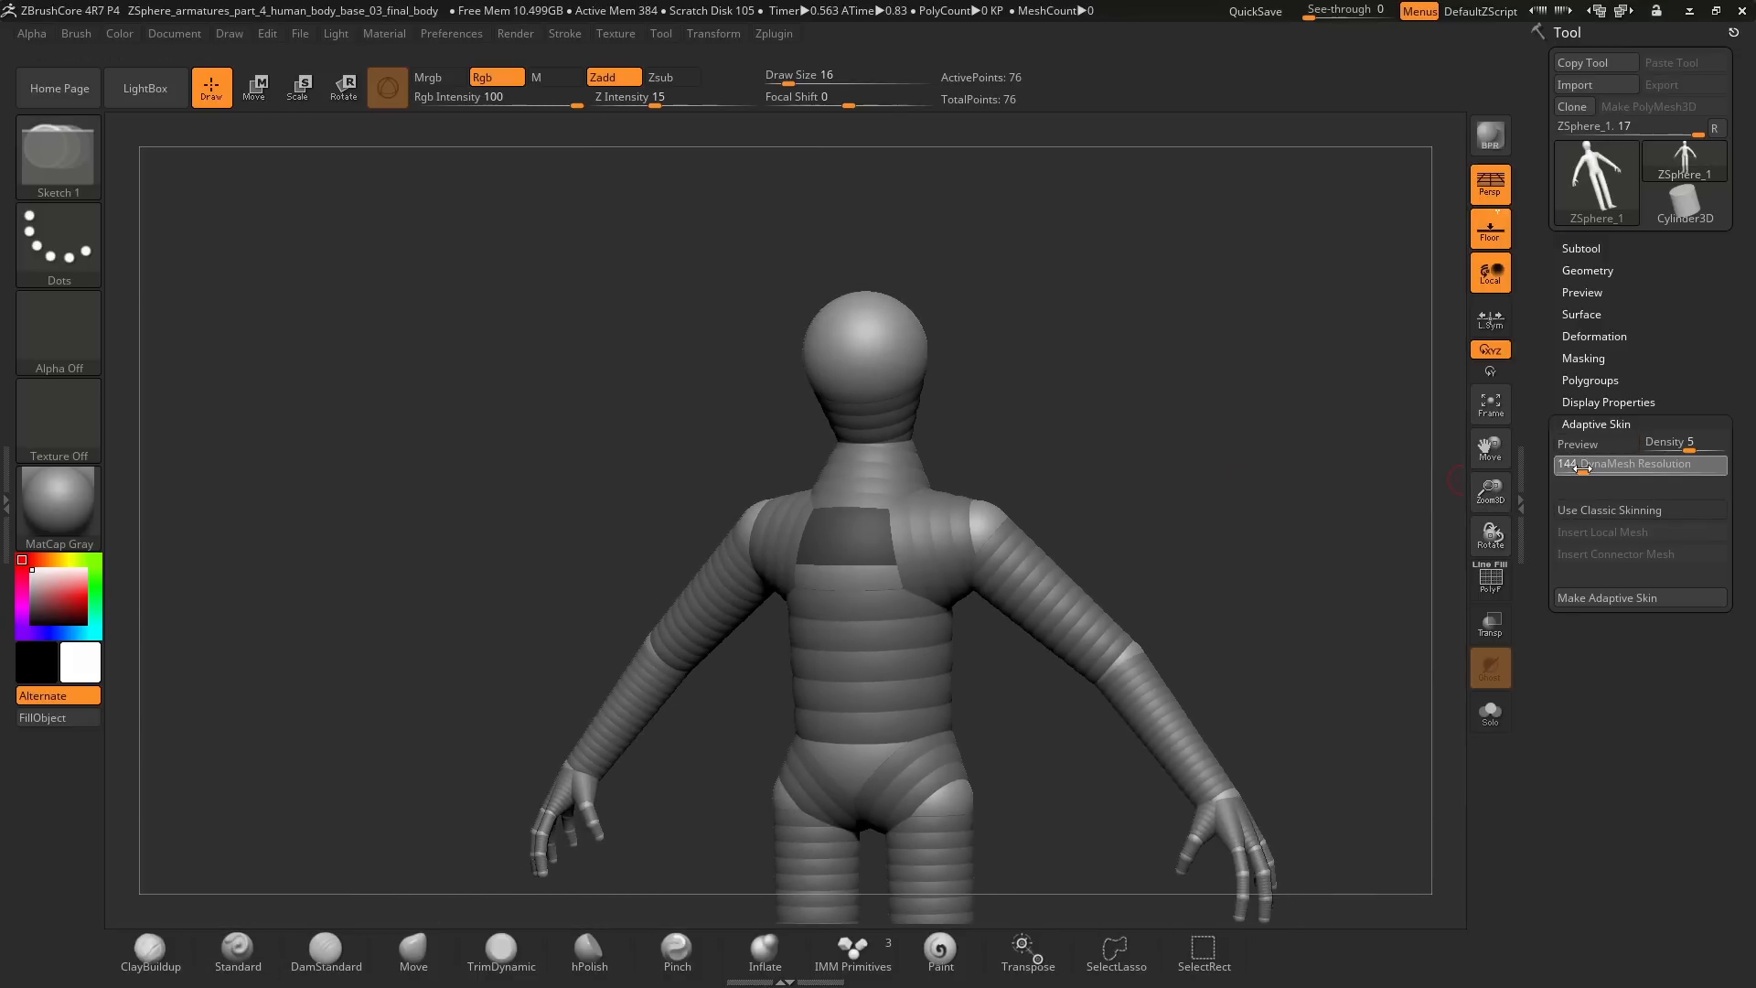
{"action": "type", "text": "272"}
{"action": "key", "text": "Return"}
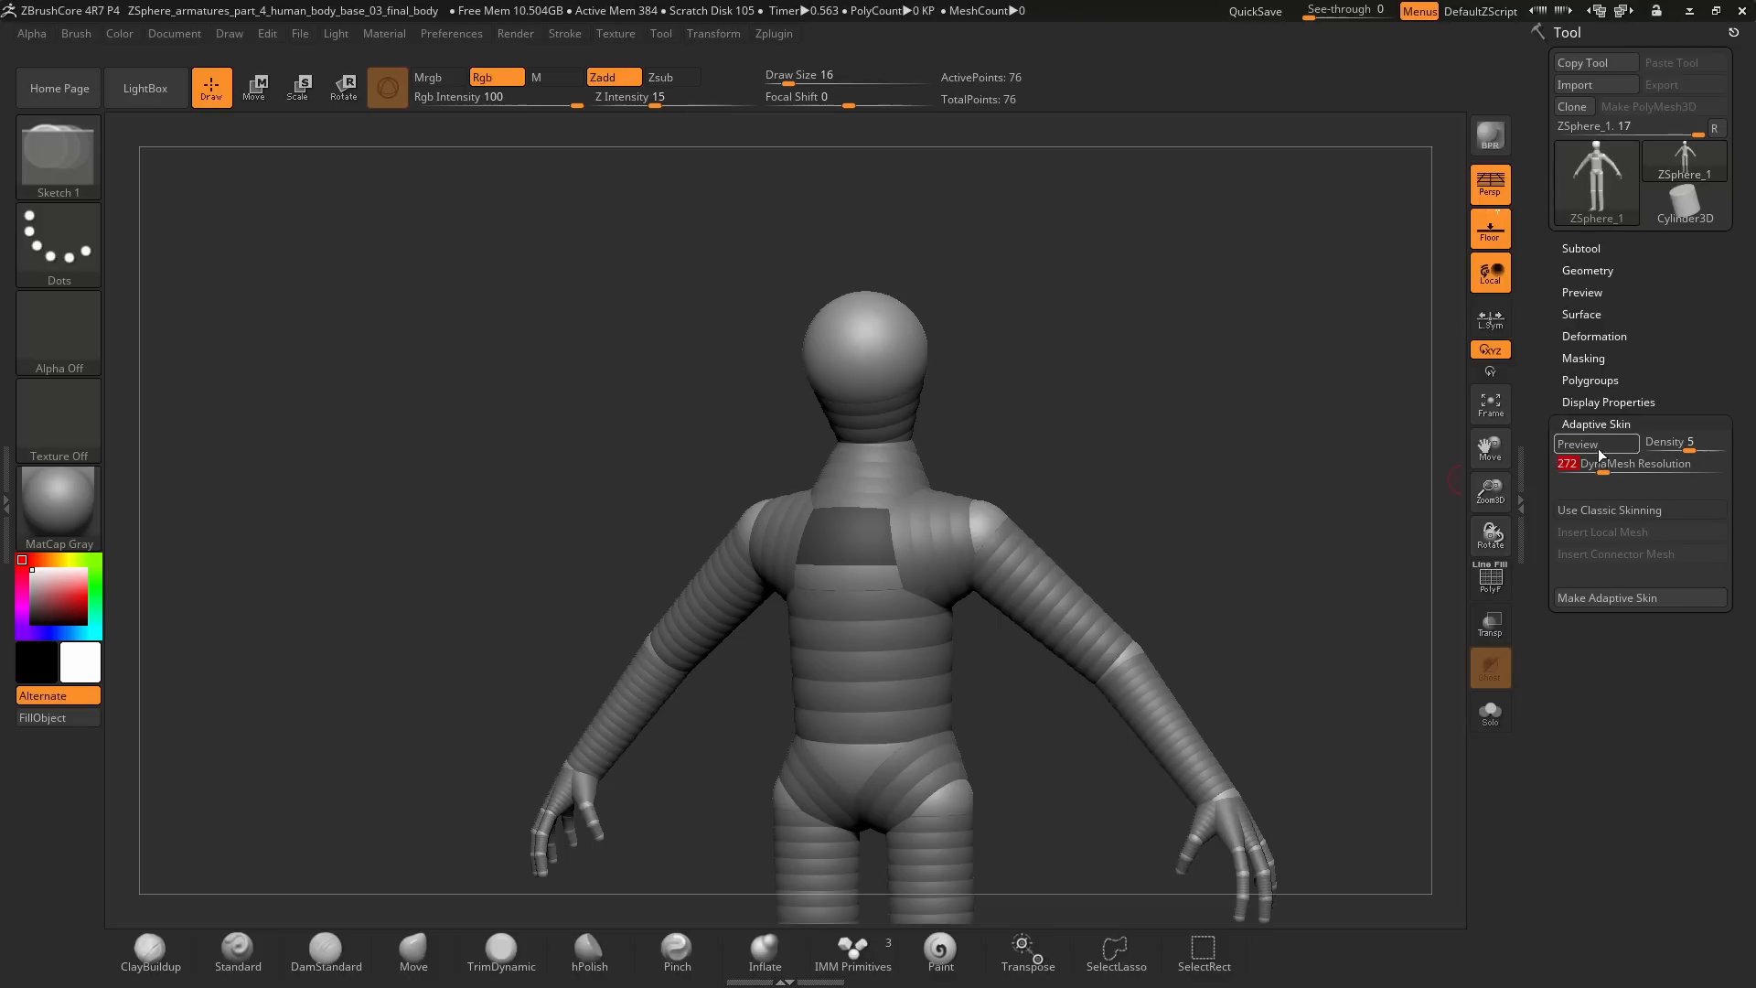
{"action": "key", "text": "a"}
{"action": "right_click_drag", "start_coordinate": [1020, 558], "coordinate": [1009, 617], "text": "alt"}
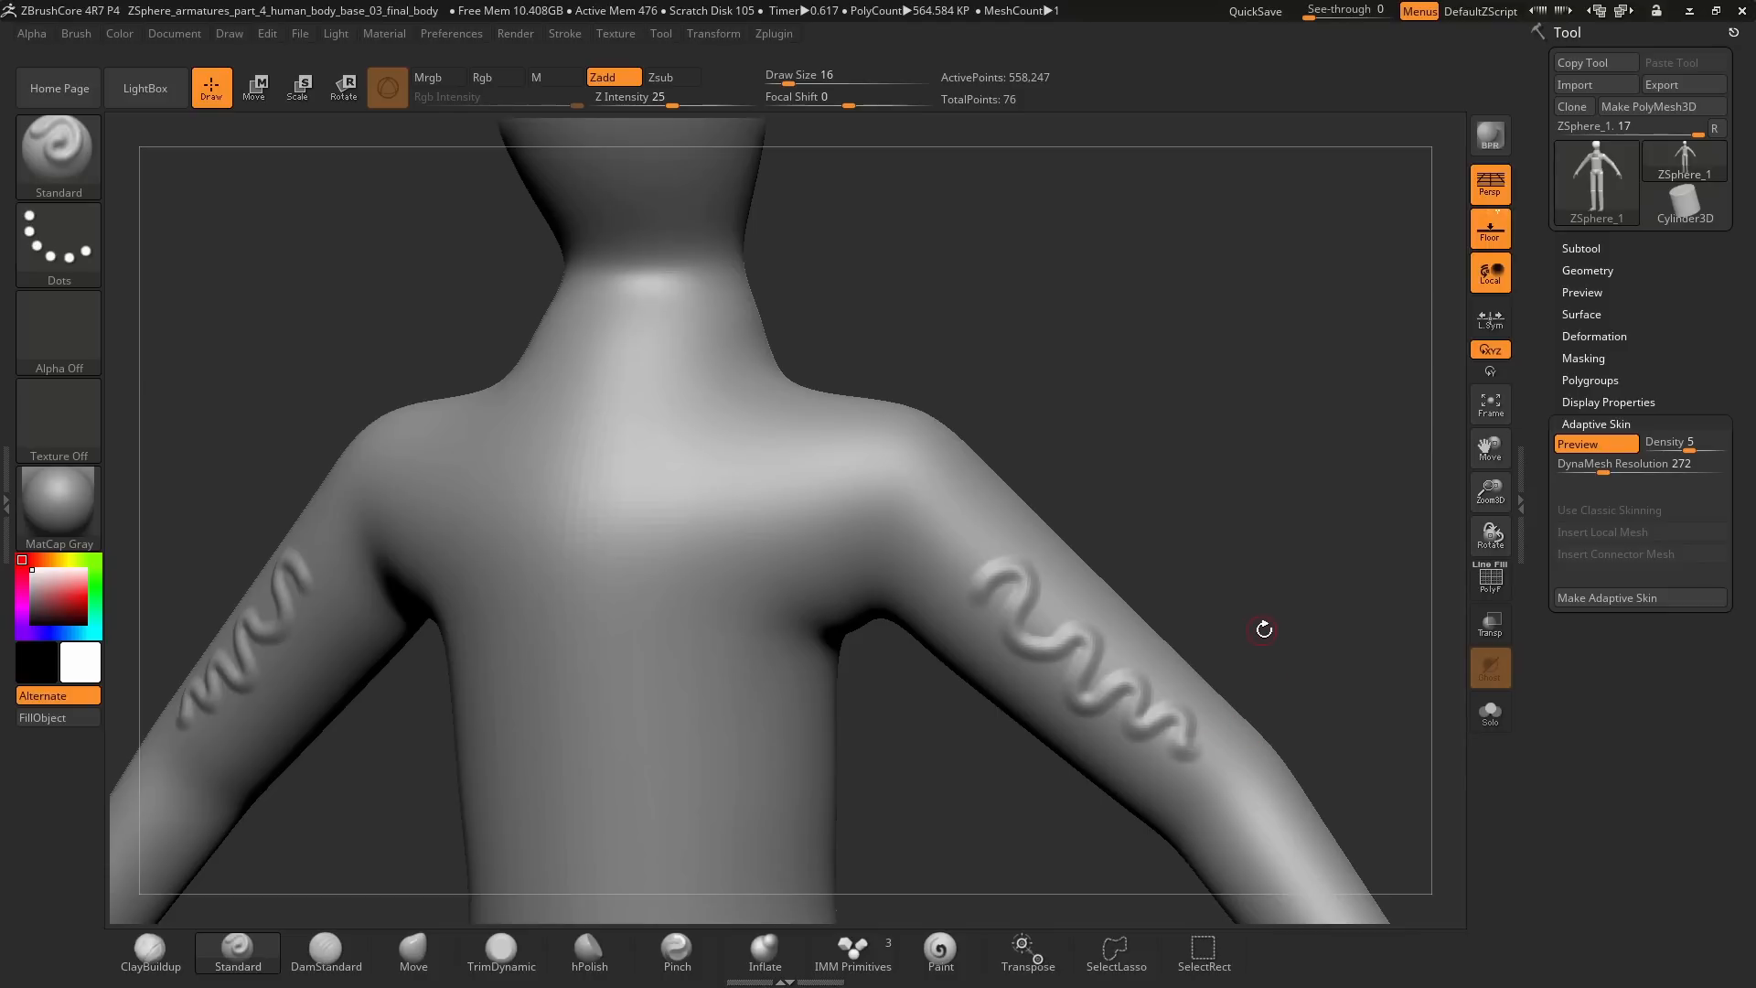
{"action": "key", "text": "ctrl+z"}
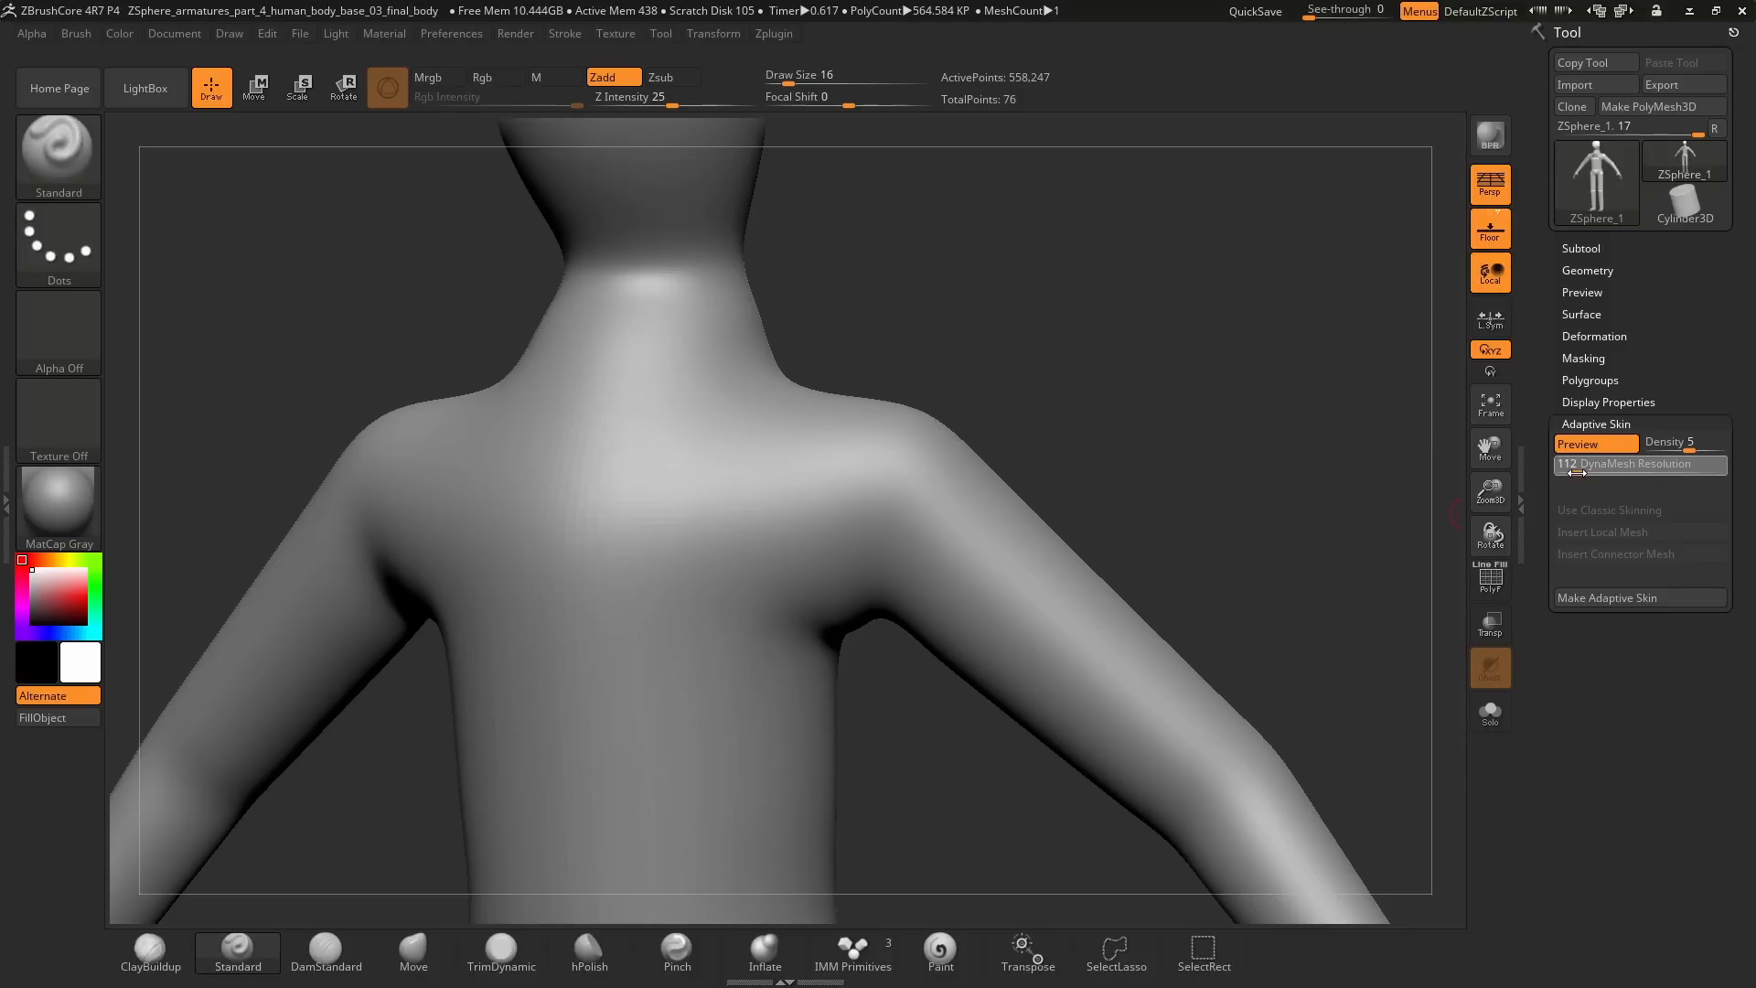
Step: Preview the blocky skin at resolution 16 from the front and side, alternating with the armature view
{"action": "key", "text": "a"}
{"action": "key", "text": "f"}
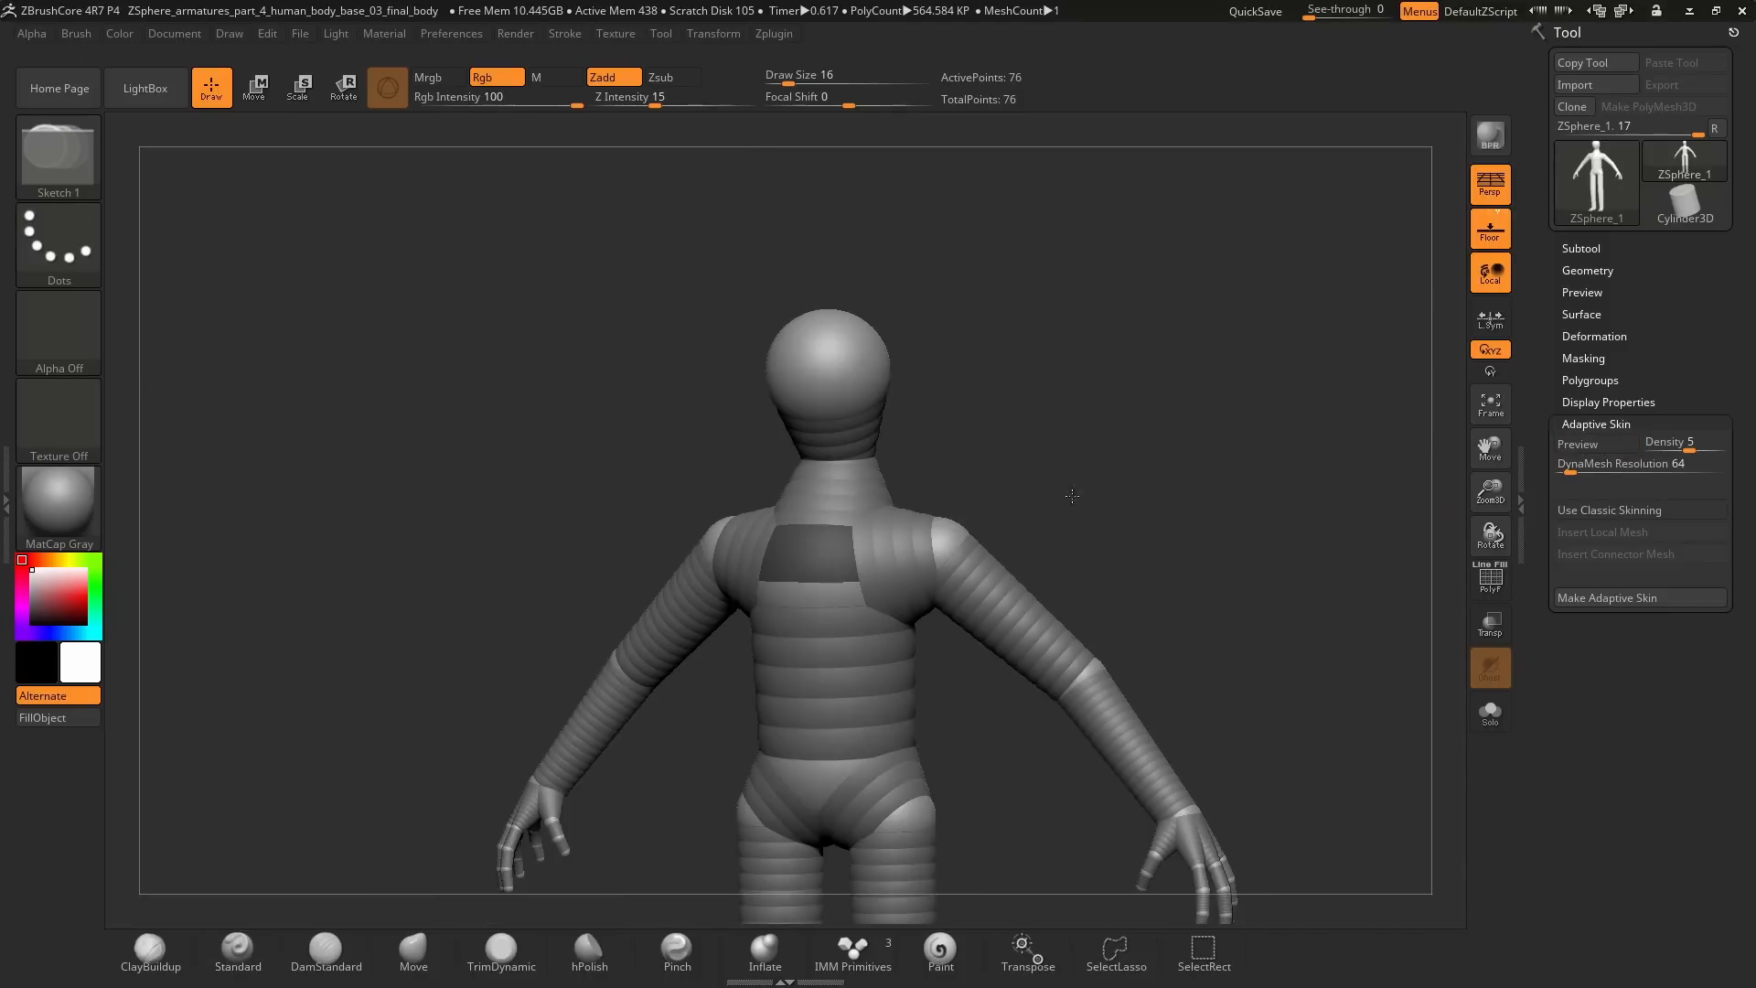
{"action": "key", "text": "a"}
{"action": "mouse_move", "coordinate": [1208, 705]}
{"action": "left_mouse_down"}
{"action": "mouse_move", "coordinate": [960, 713]}
{"action": "mouse_move", "coordinate": [1207, 746]}
{"action": "left_mouse_up"}
{"action": "key", "text": "a"}
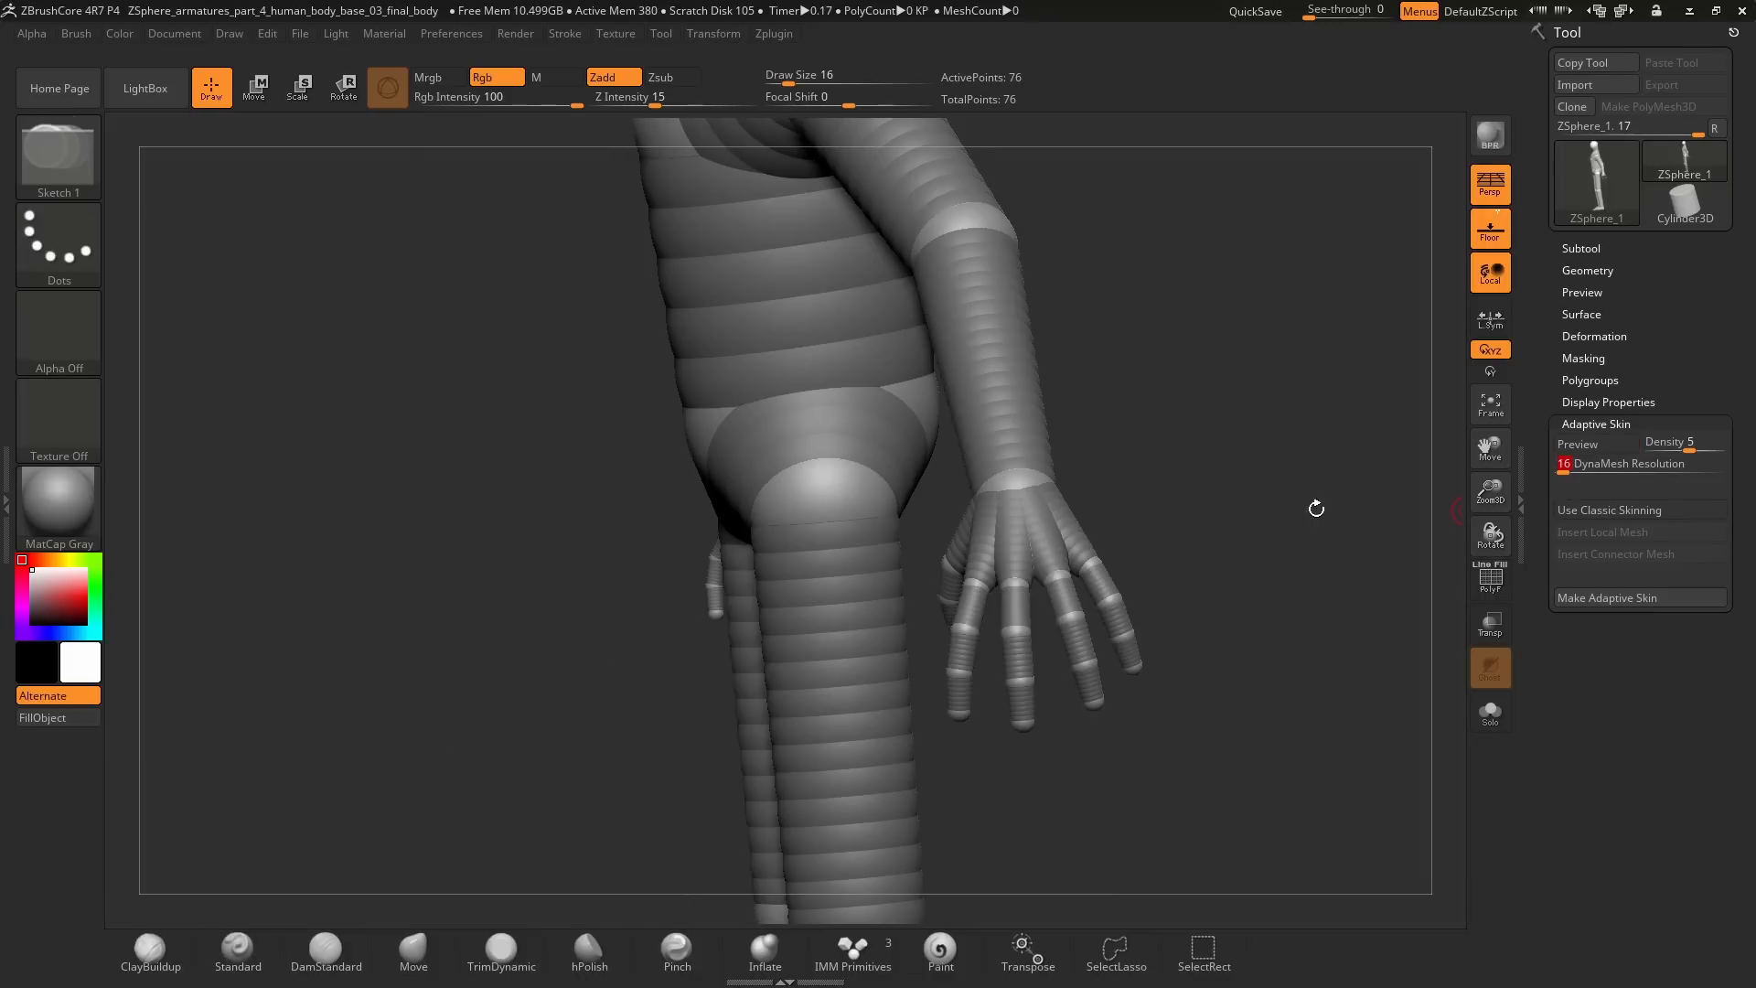
{"action": "key", "text": "a"}
{"action": "left_click_drag", "start_coordinate": [1250, 573], "coordinate": [1201, 599]}
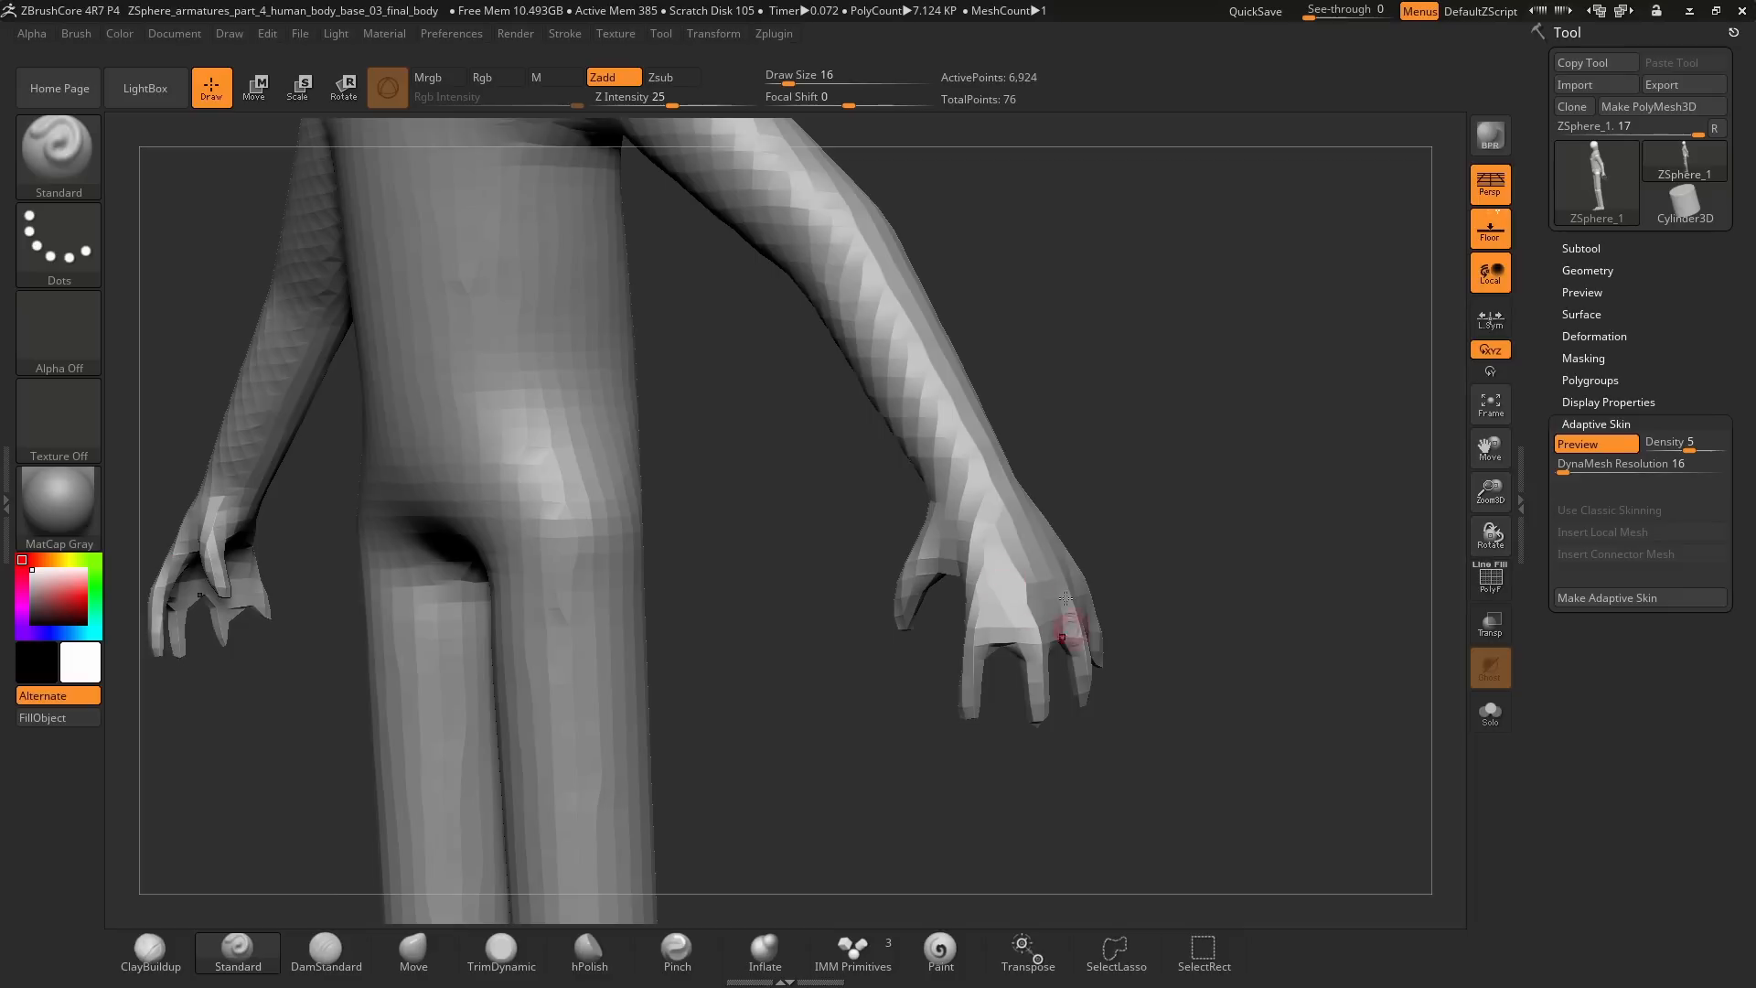
{"action": "mouse_move", "coordinate": [1230, 681]}
{"action": "left_mouse_down"}
{"action": "mouse_move", "coordinate": [1219, 706]}
{"action": "mouse_move", "coordinate": [1237, 697]}
{"action": "left_mouse_up"}
Step: Compare the low-resolution skin with the bare ZSphere armature around the hands, ending with the preview off
{"action": "key", "text": "a"}
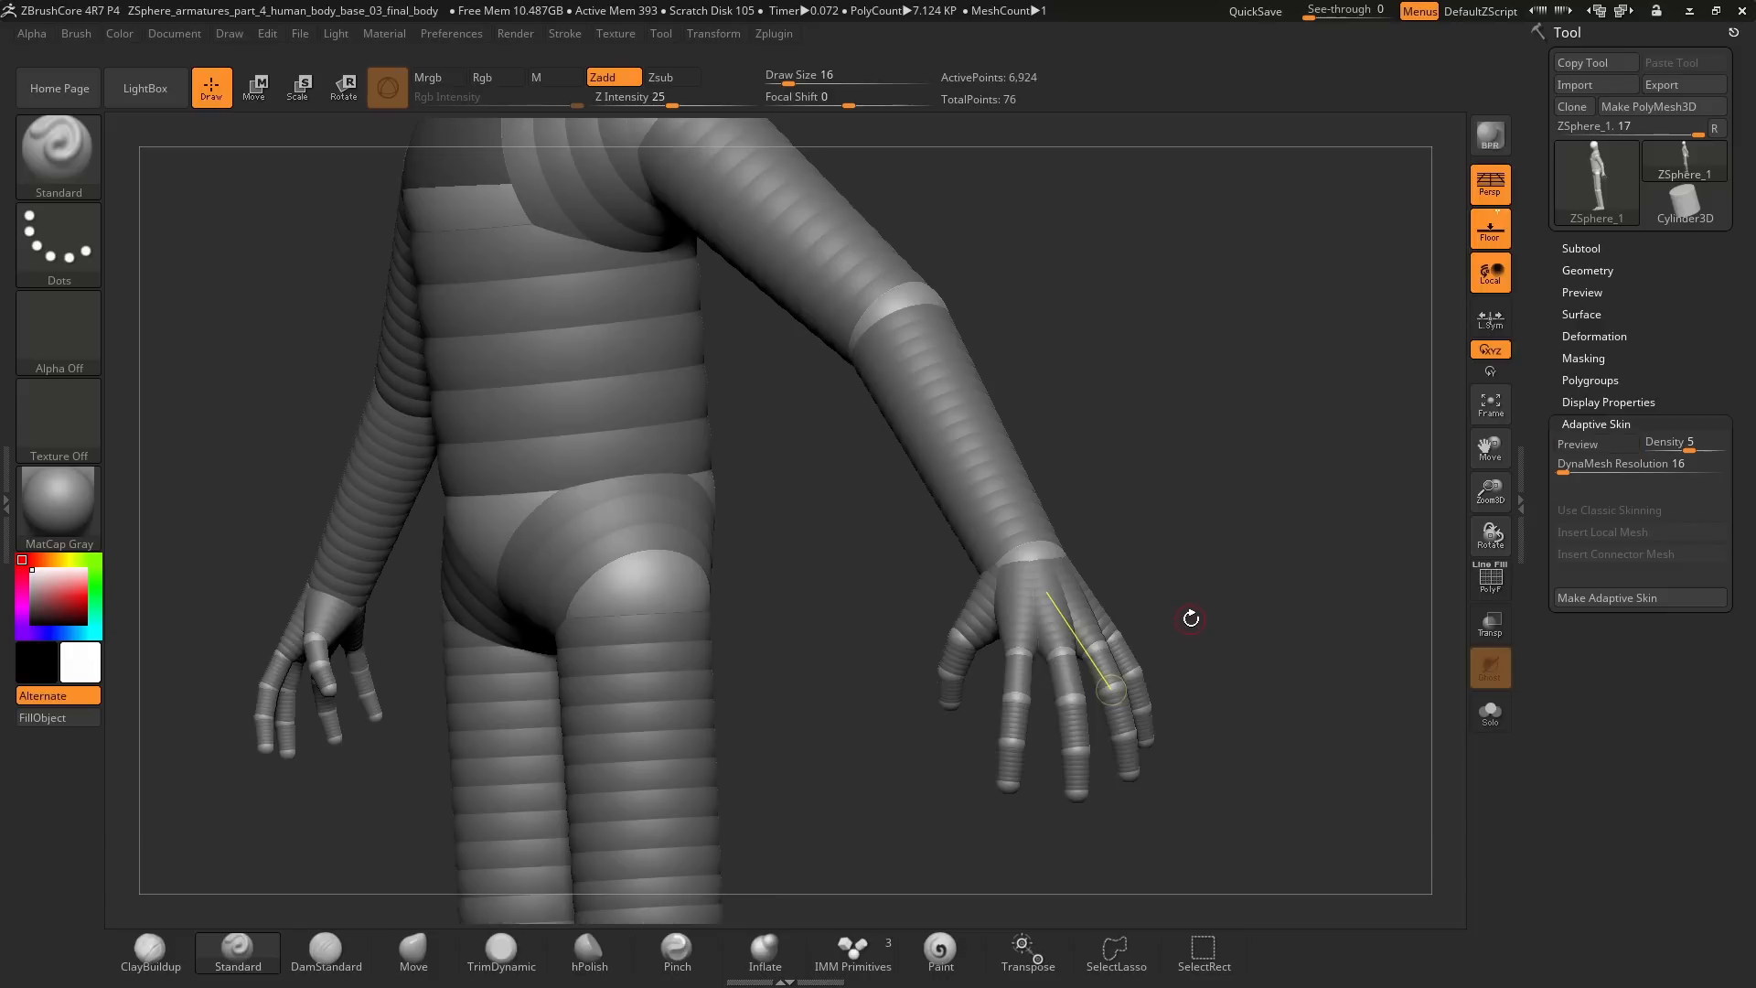
{"action": "left_click_drag", "start_coordinate": [1222, 507], "coordinate": [1276, 553]}
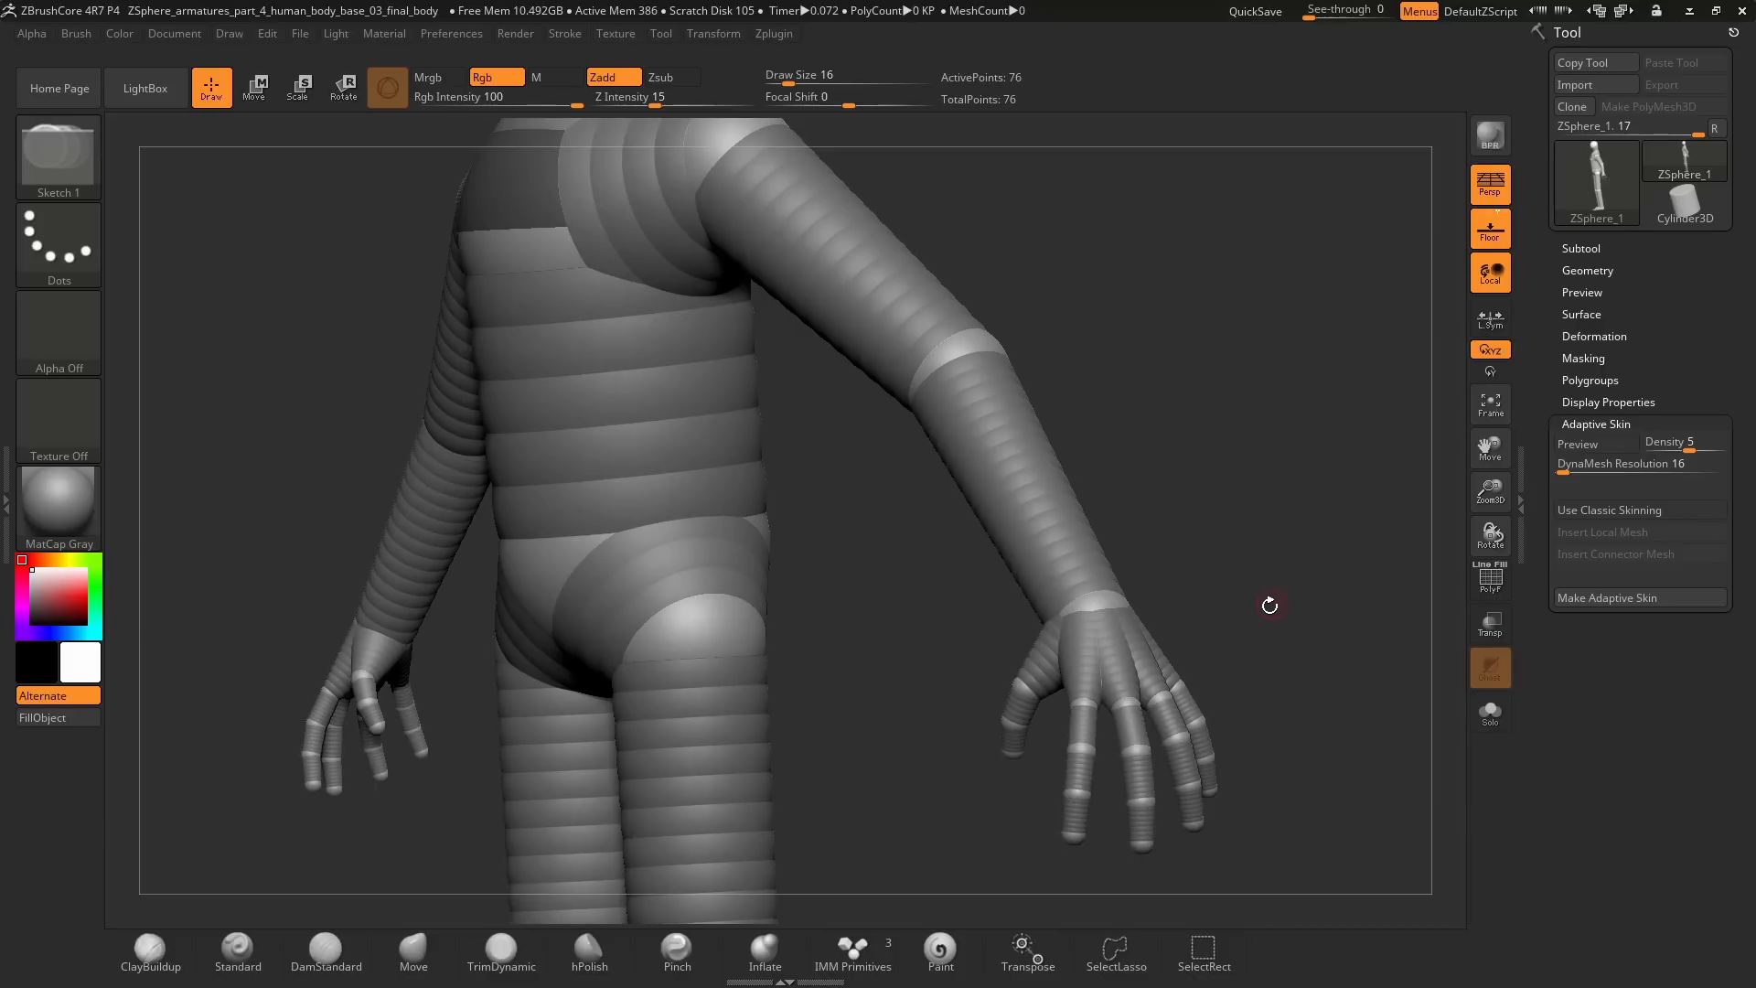
{"action": "key", "text": "a"}
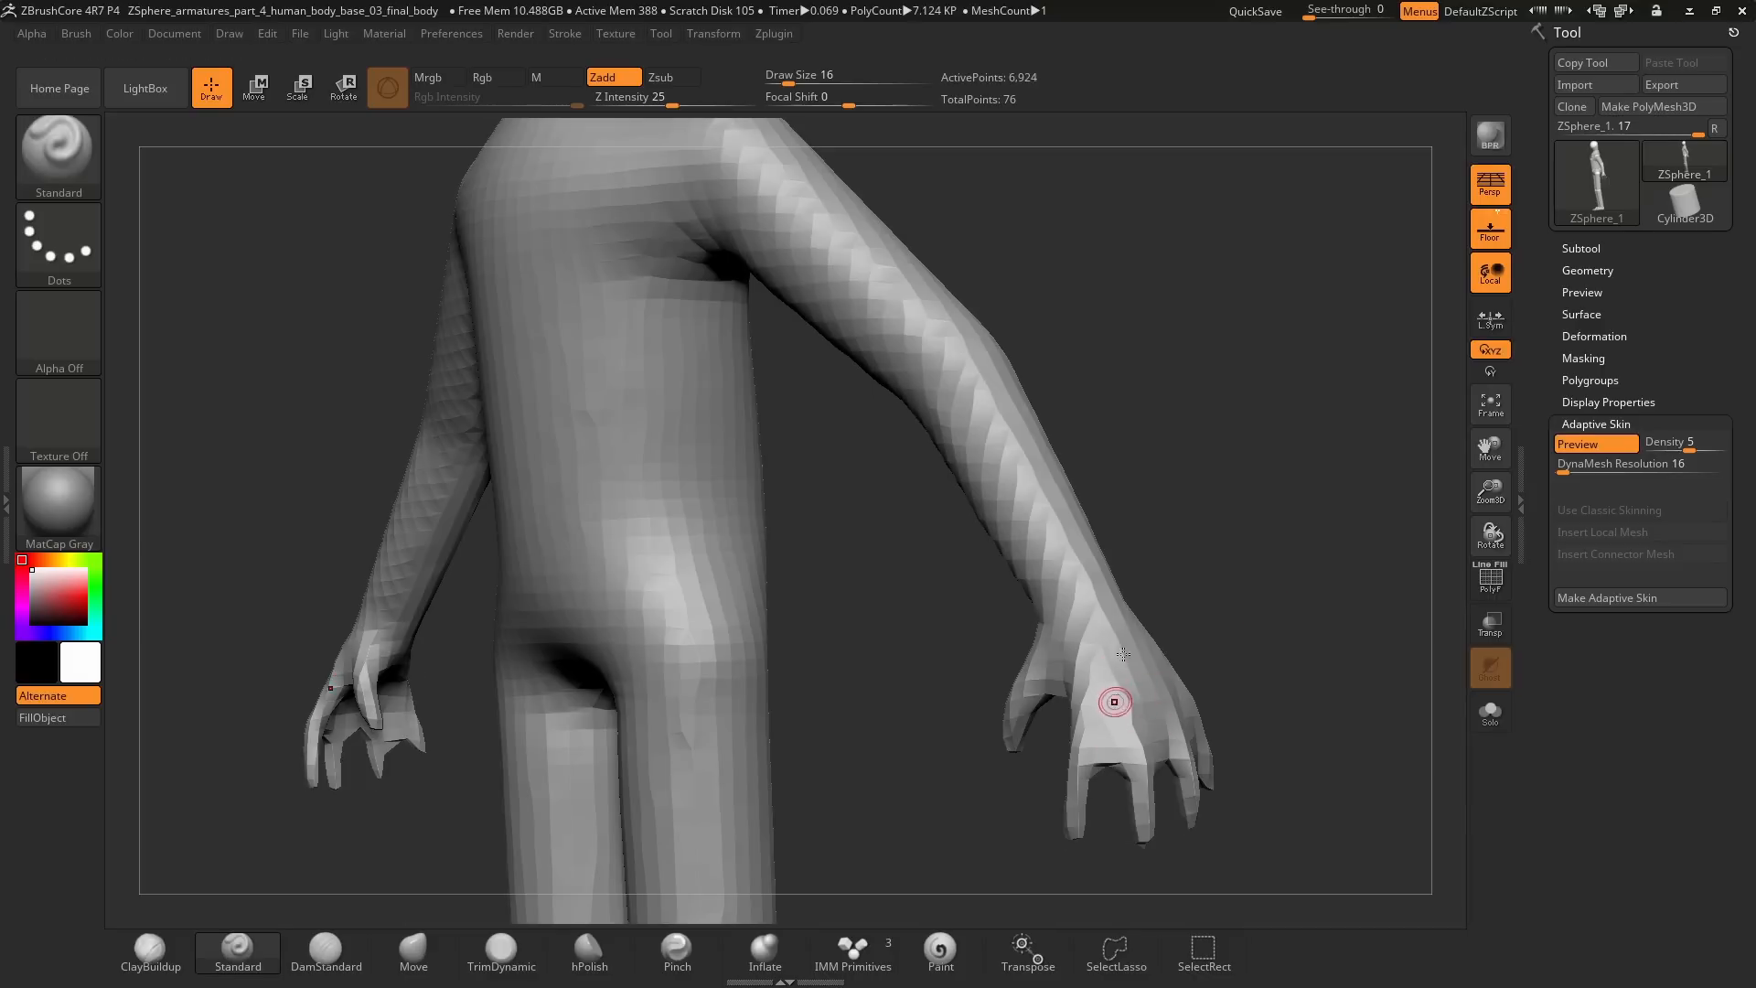
{"action": "mouse_move", "coordinate": [1113, 702]}
{"action": "left_mouse_down"}
{"action": "mouse_move", "coordinate": [1301, 705]}
{"action": "mouse_move", "coordinate": [1223, 677]}
{"action": "left_mouse_up"}
{"action": "key", "text": "a"}
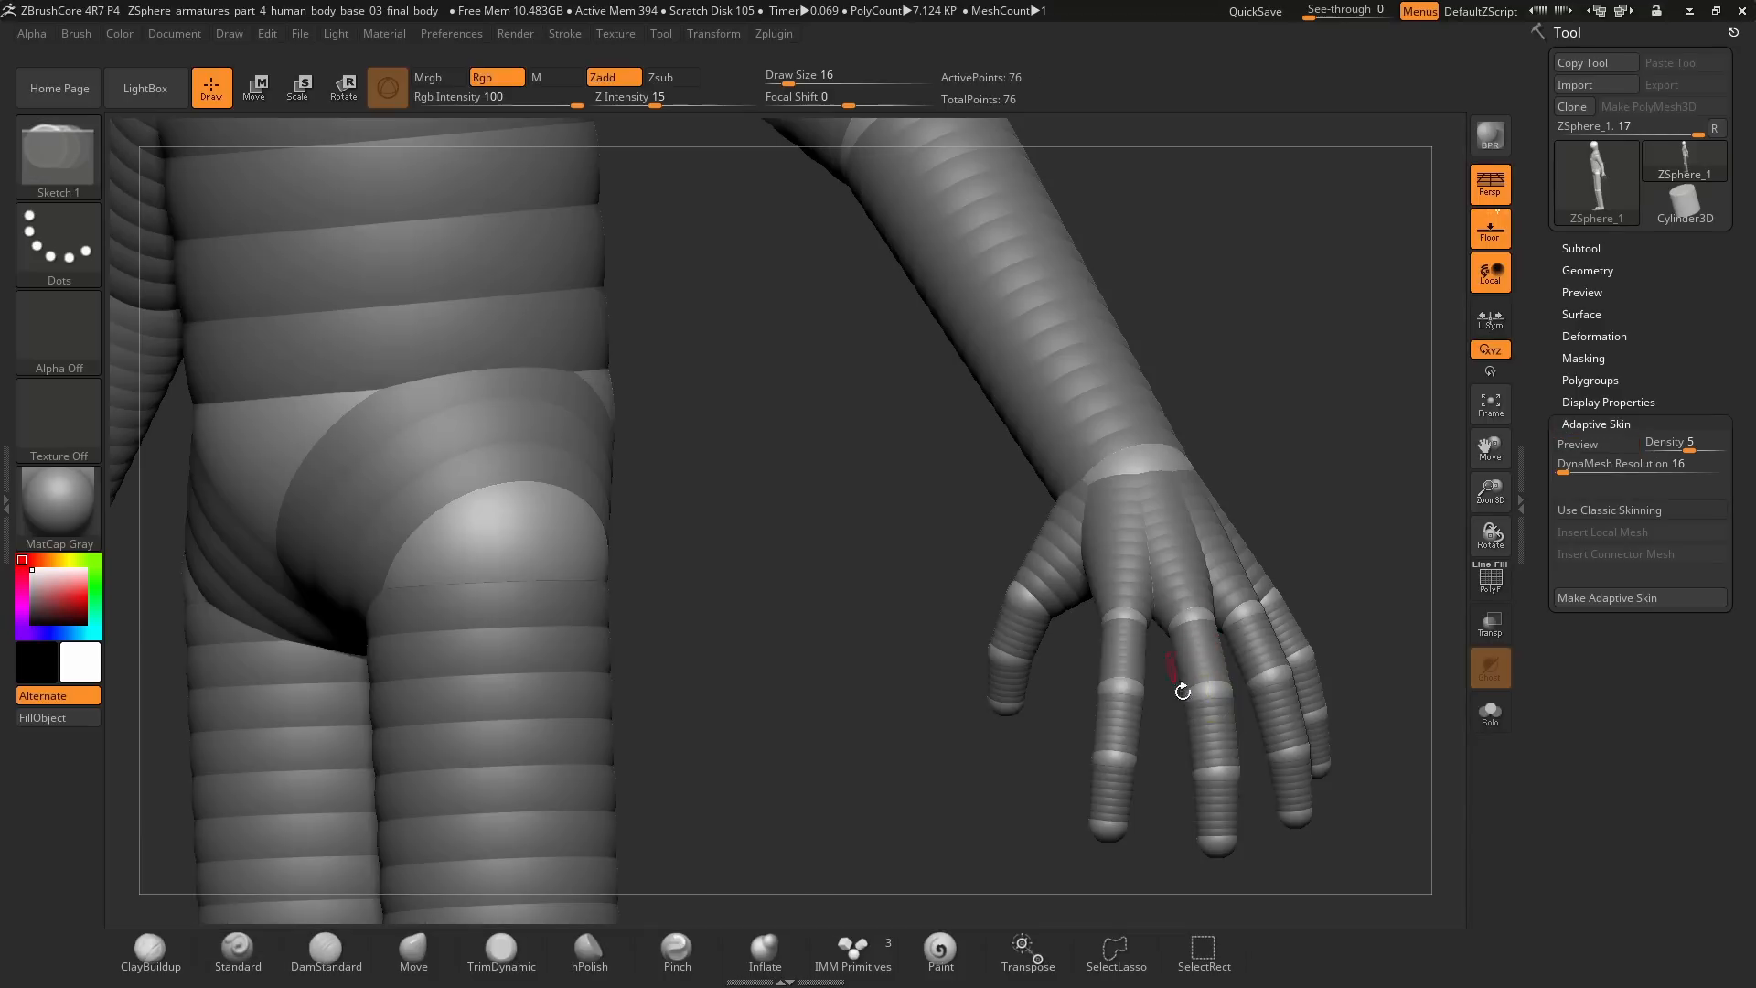
{"action": "mouse_move", "coordinate": [1067, 711]}
{"action": "left_mouse_down"}
{"action": "mouse_move", "coordinate": [1096, 715]}
{"action": "mouse_move", "coordinate": [1226, 608]}
{"action": "mouse_move", "coordinate": [1286, 612]}
{"action": "mouse_move", "coordinate": [1161, 614]}
{"action": "mouse_move", "coordinate": [1184, 471]}
{"action": "mouse_move", "coordinate": [1324, 559]}
{"action": "left_mouse_up"}
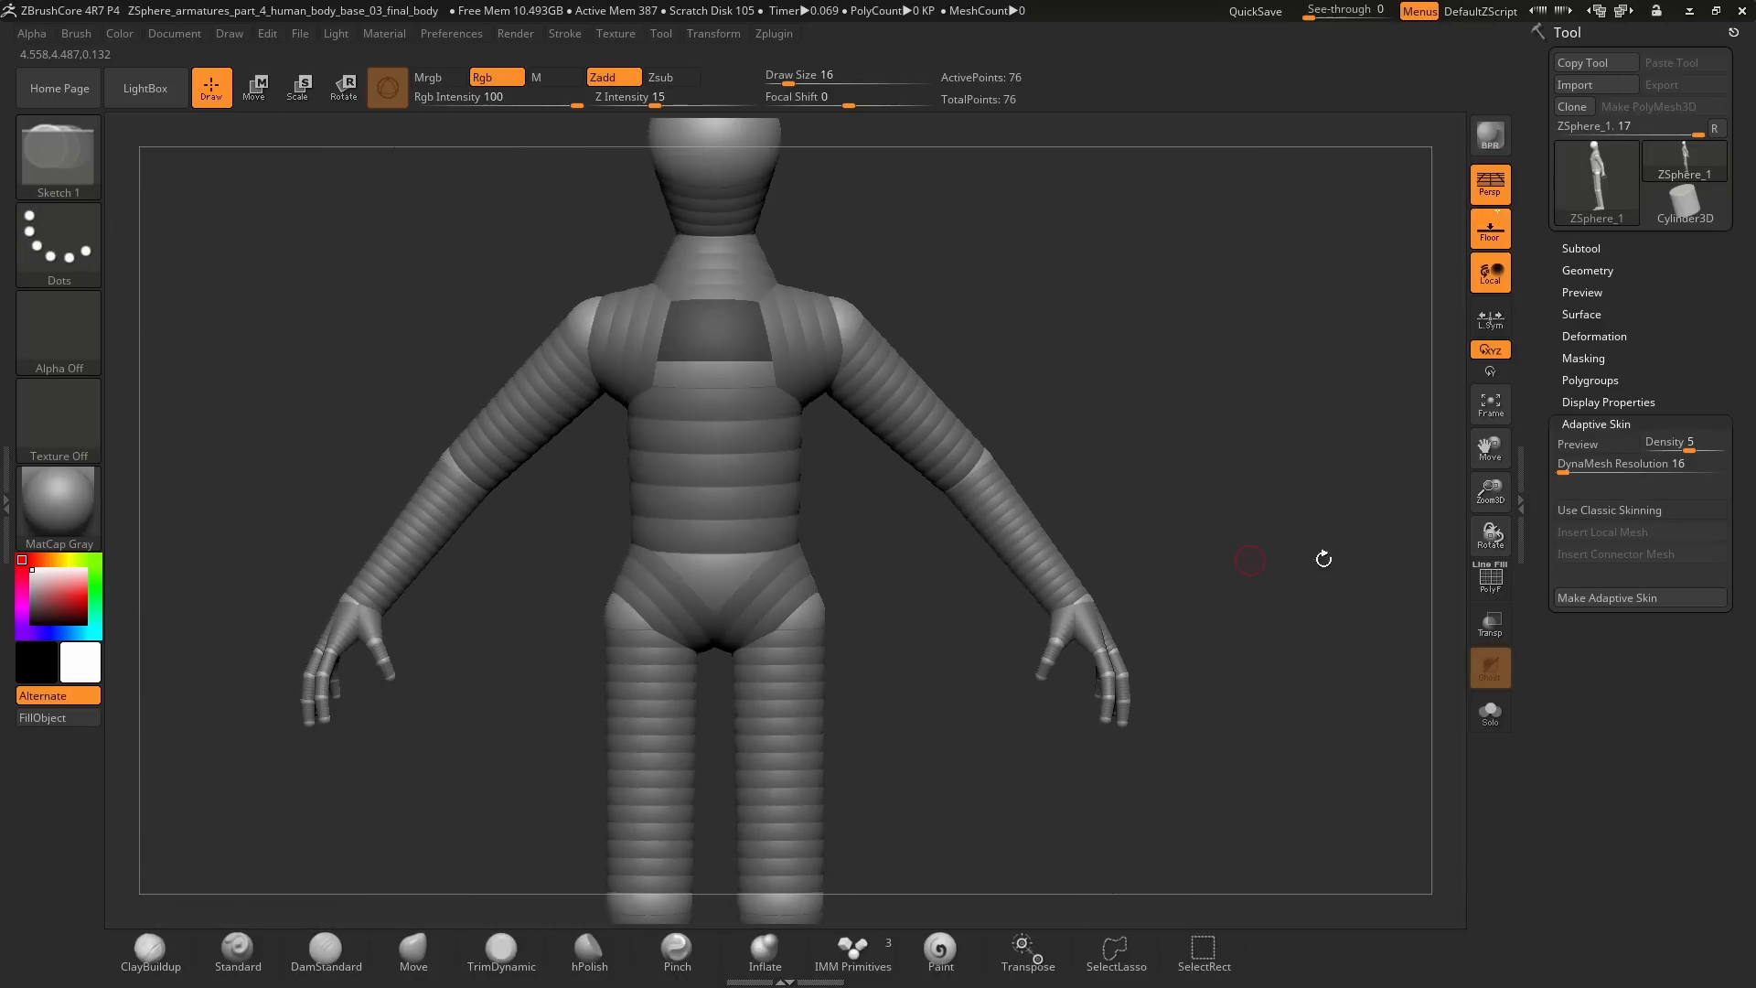
Step: Set the Adaptive Skin density to 4 and the DynaMesh resolution to 160
{"action": "left_click", "coordinate": [1562, 465]}
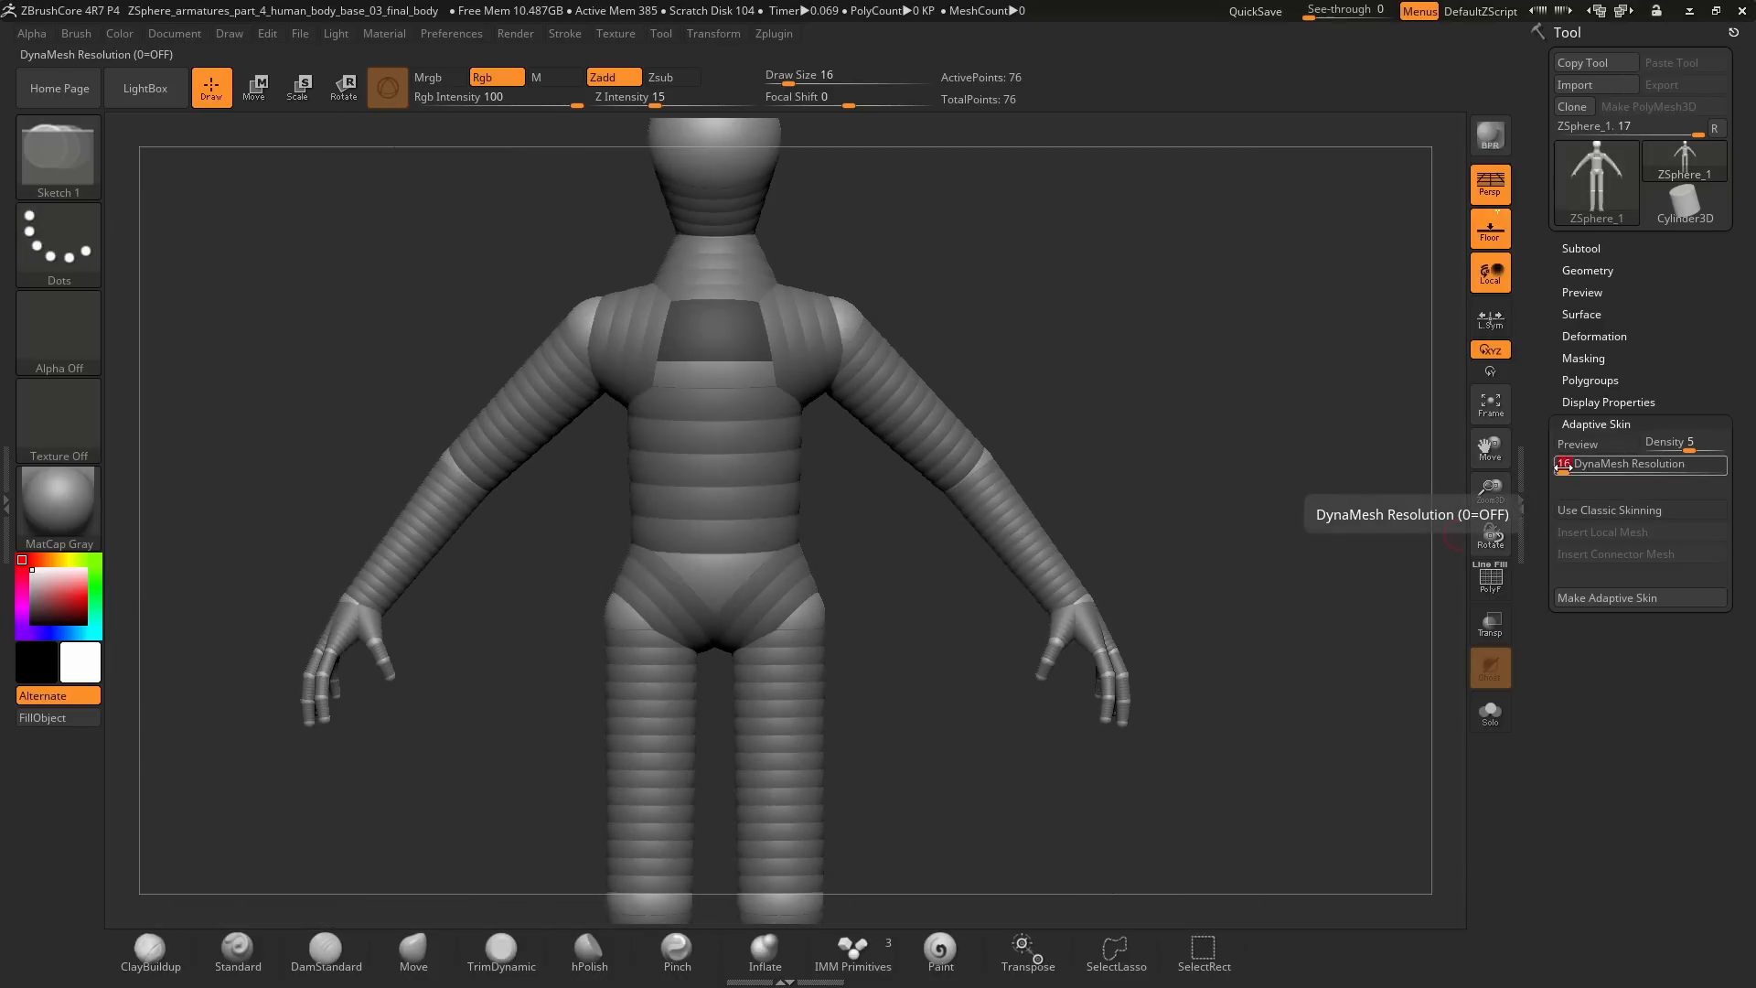
{"action": "left_click", "coordinate": [1701, 444]}
{"action": "type", "text": "4"}
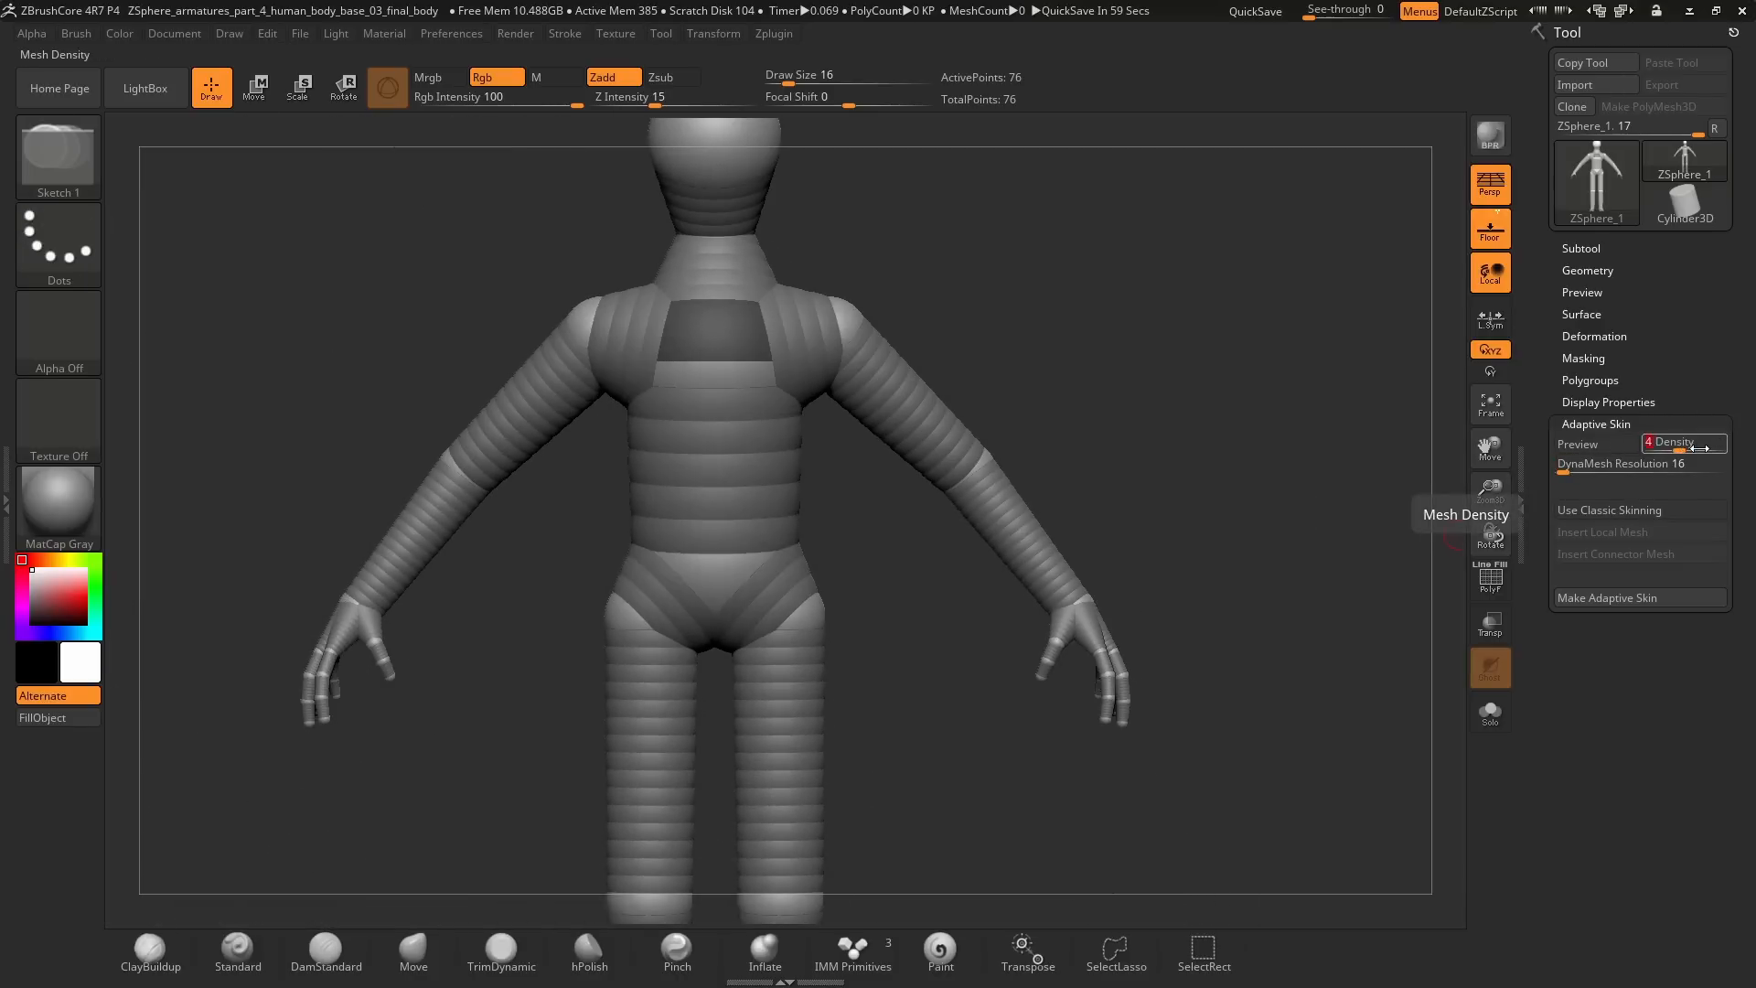
{"action": "left_click", "coordinate": [1564, 463]}
{"action": "type", "text": "0"}
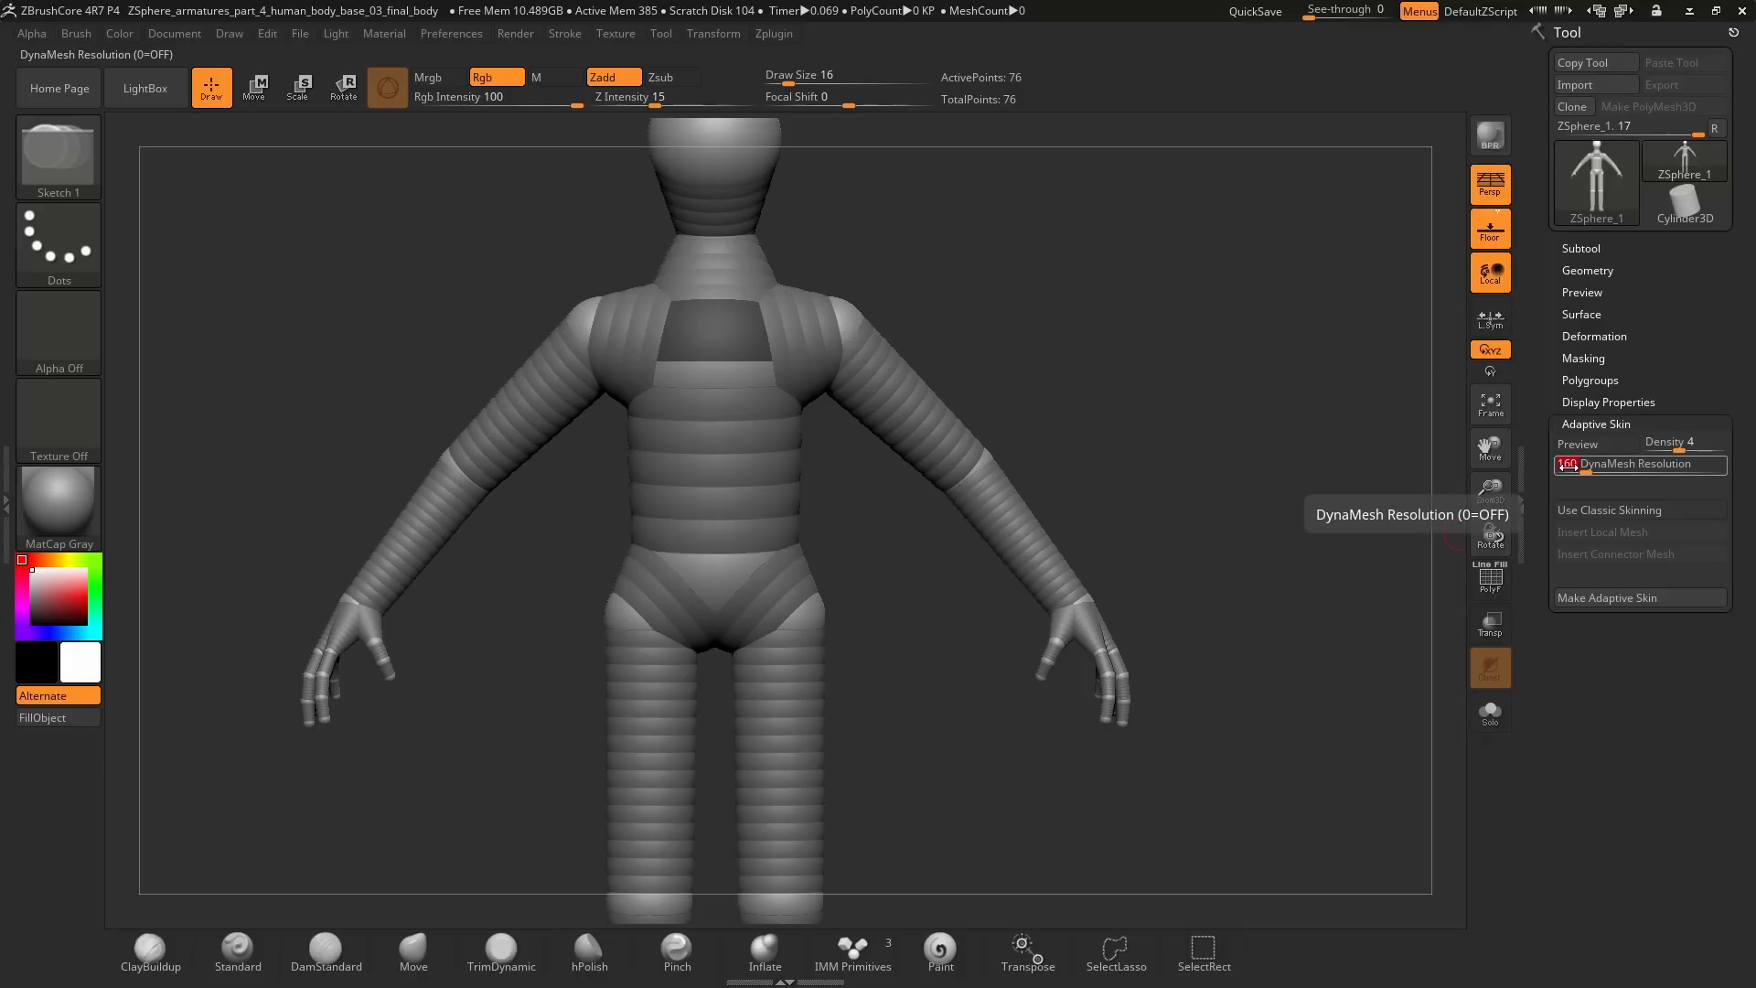
{"action": "key", "text": "Return"}
Step: Preview the armature as a smooth skin and frame the whole figure on the canvas
{"action": "key", "text": "a"}
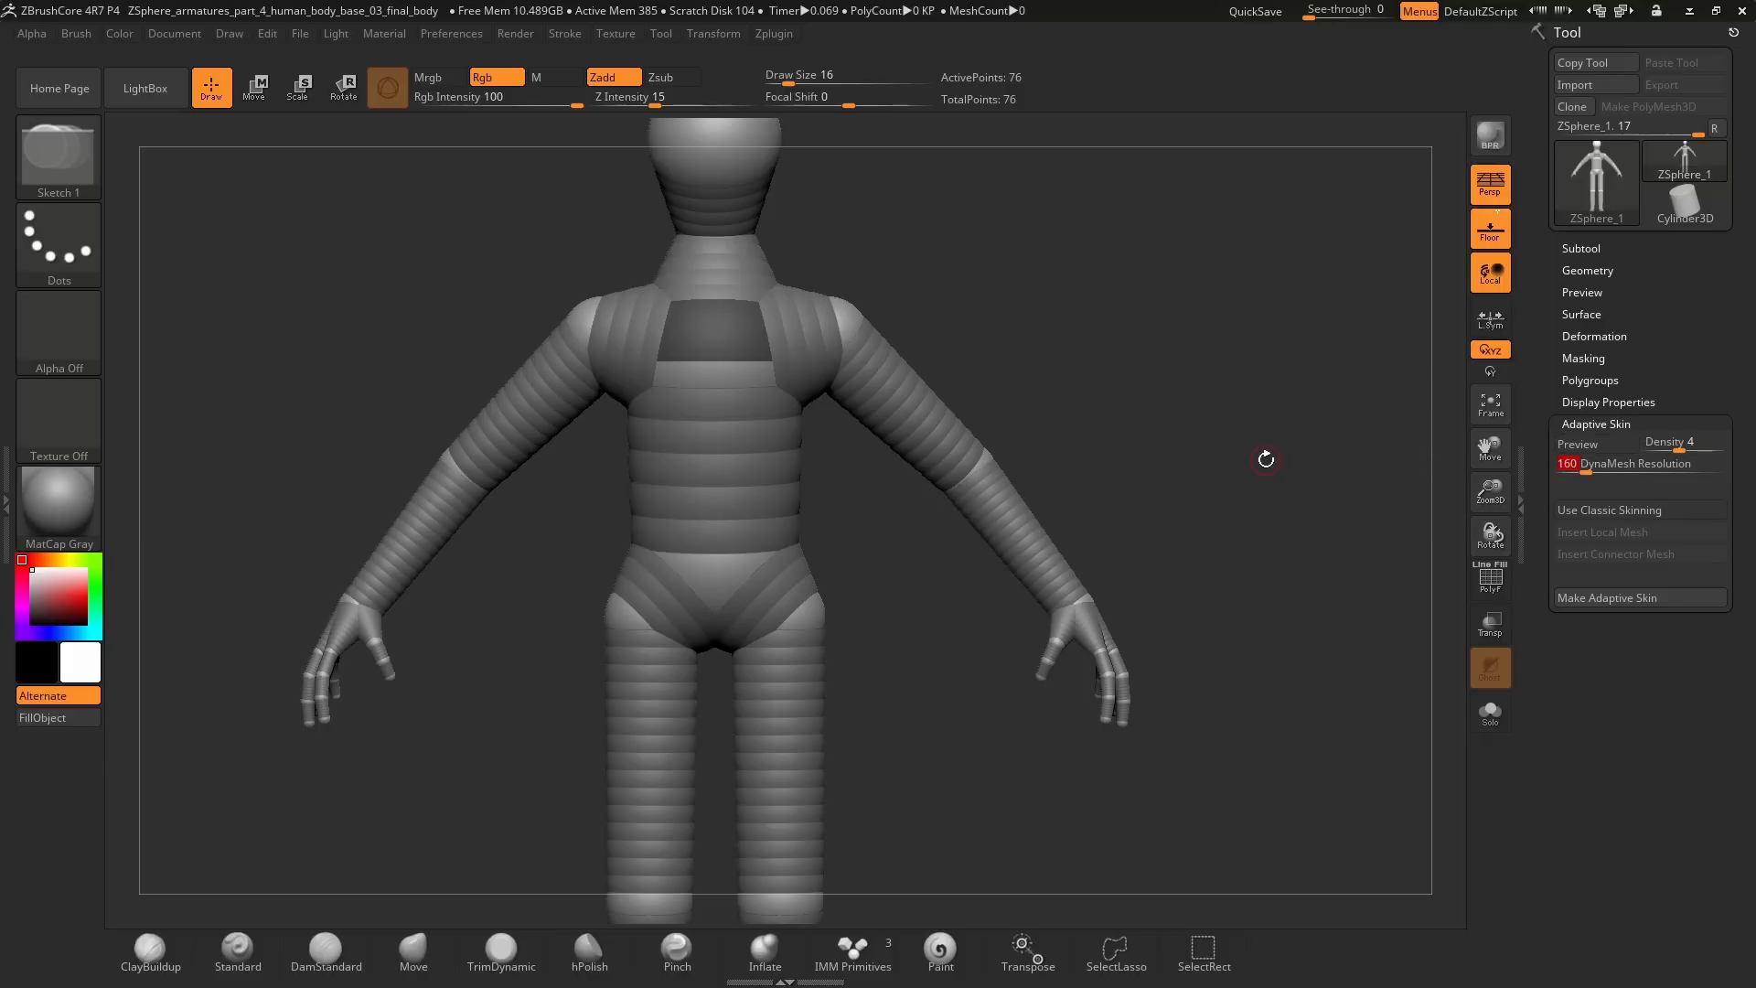
{"action": "key", "text": "a"}
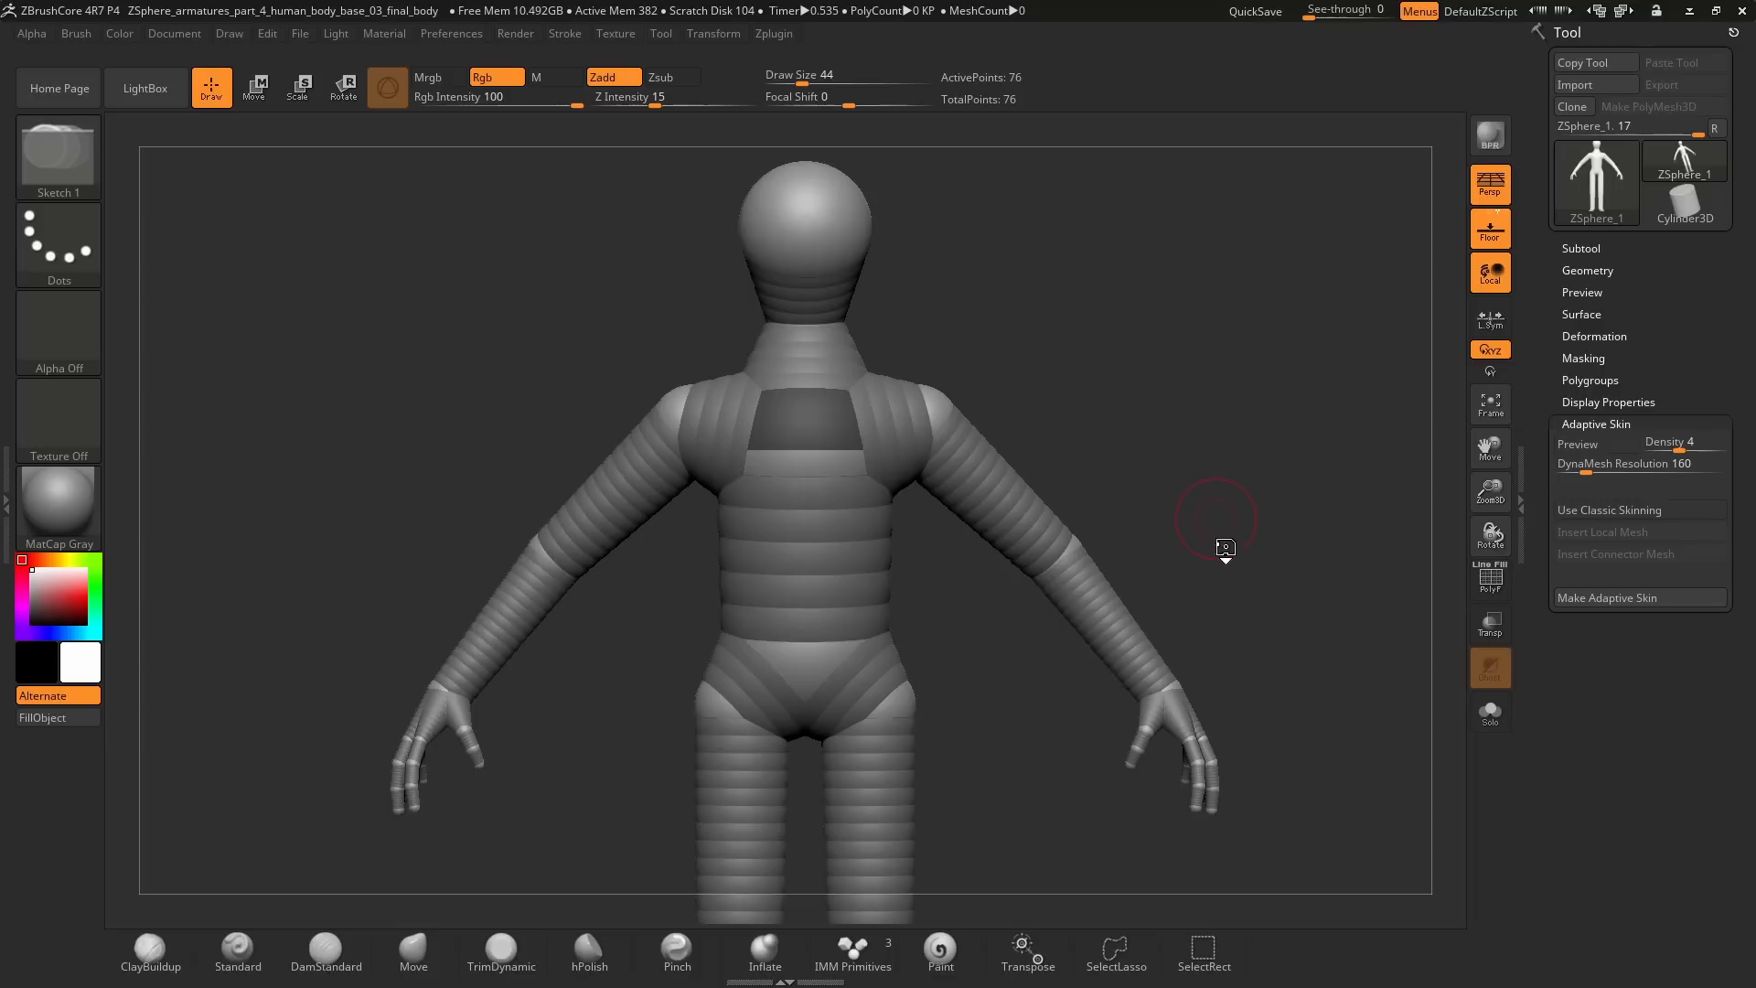
{"action": "key", "text": "a"}
{"action": "mouse_move", "coordinate": [1251, 599]}
{"action": "left_mouse_down", "text": "alt"}
{"action": "mouse_move", "coordinate": [1305, 537]}
{"action": "mouse_move", "coordinate": [1170, 451]}
{"action": "mouse_move", "coordinate": [1234, 469]}
{"action": "left_mouse_up", "text": "alt"}
{"action": "key", "text": "f"}
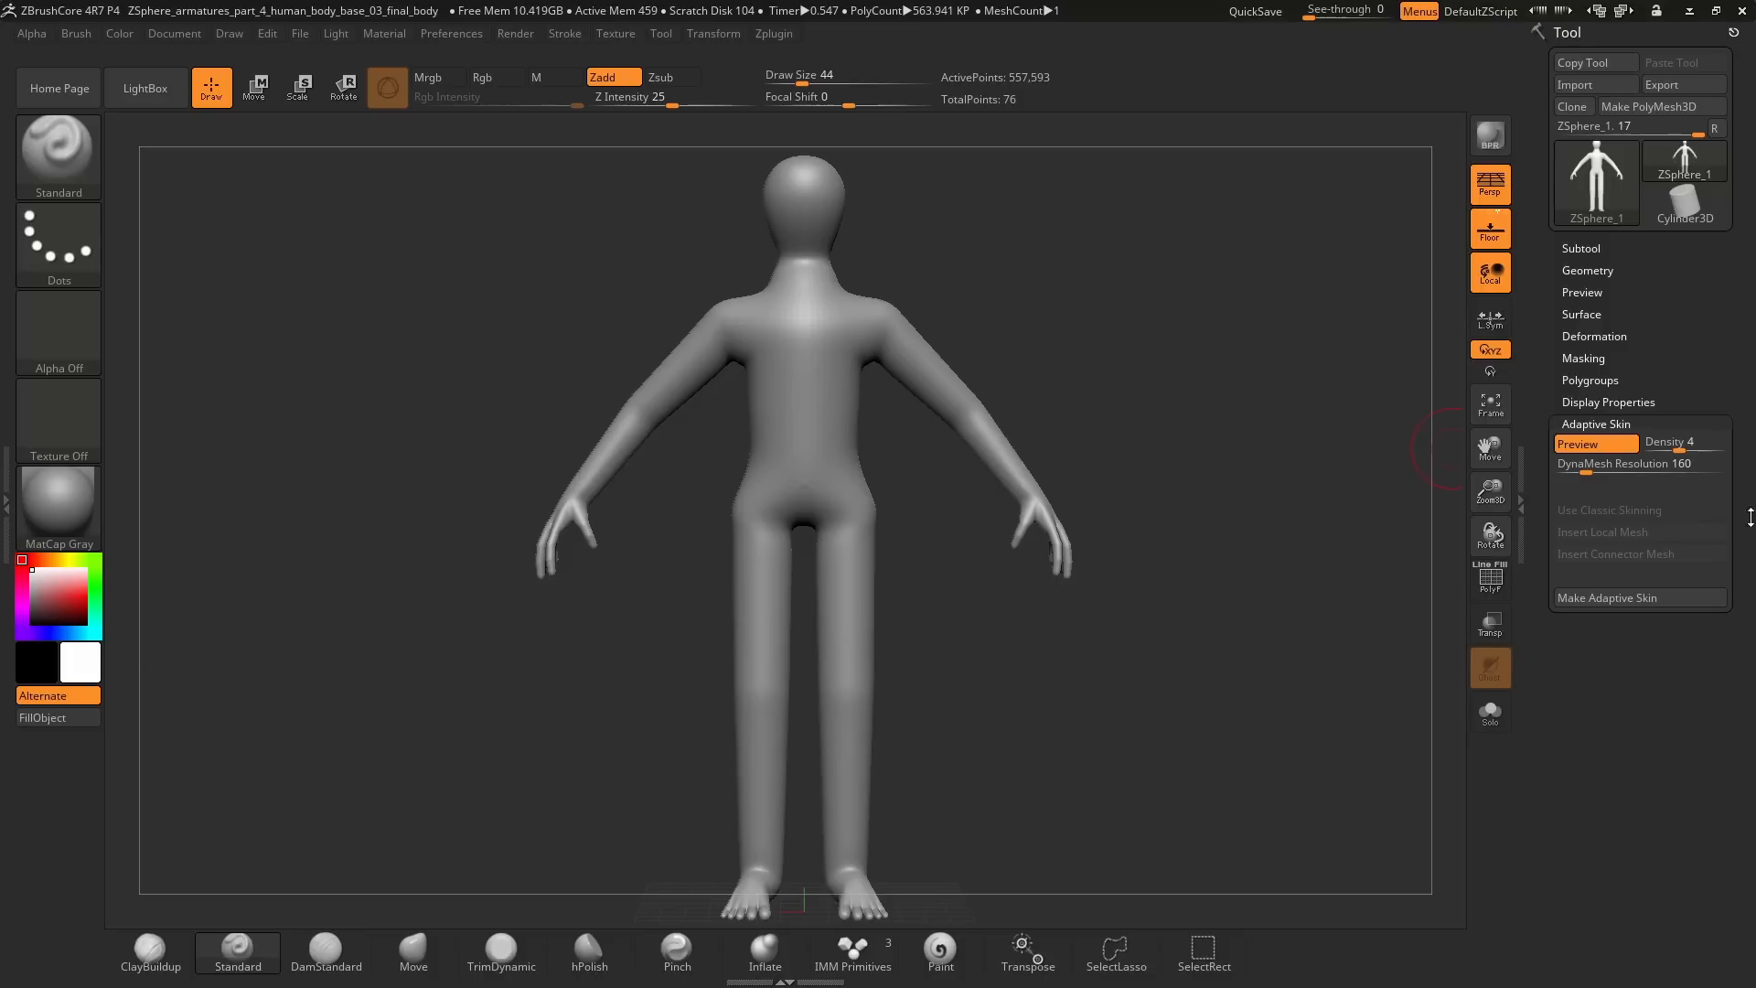
Step: Generate the adaptive skin and switch to the new Skin_ZSphere_1 mesh tool
{"action": "left_click", "coordinate": [1629, 599]}
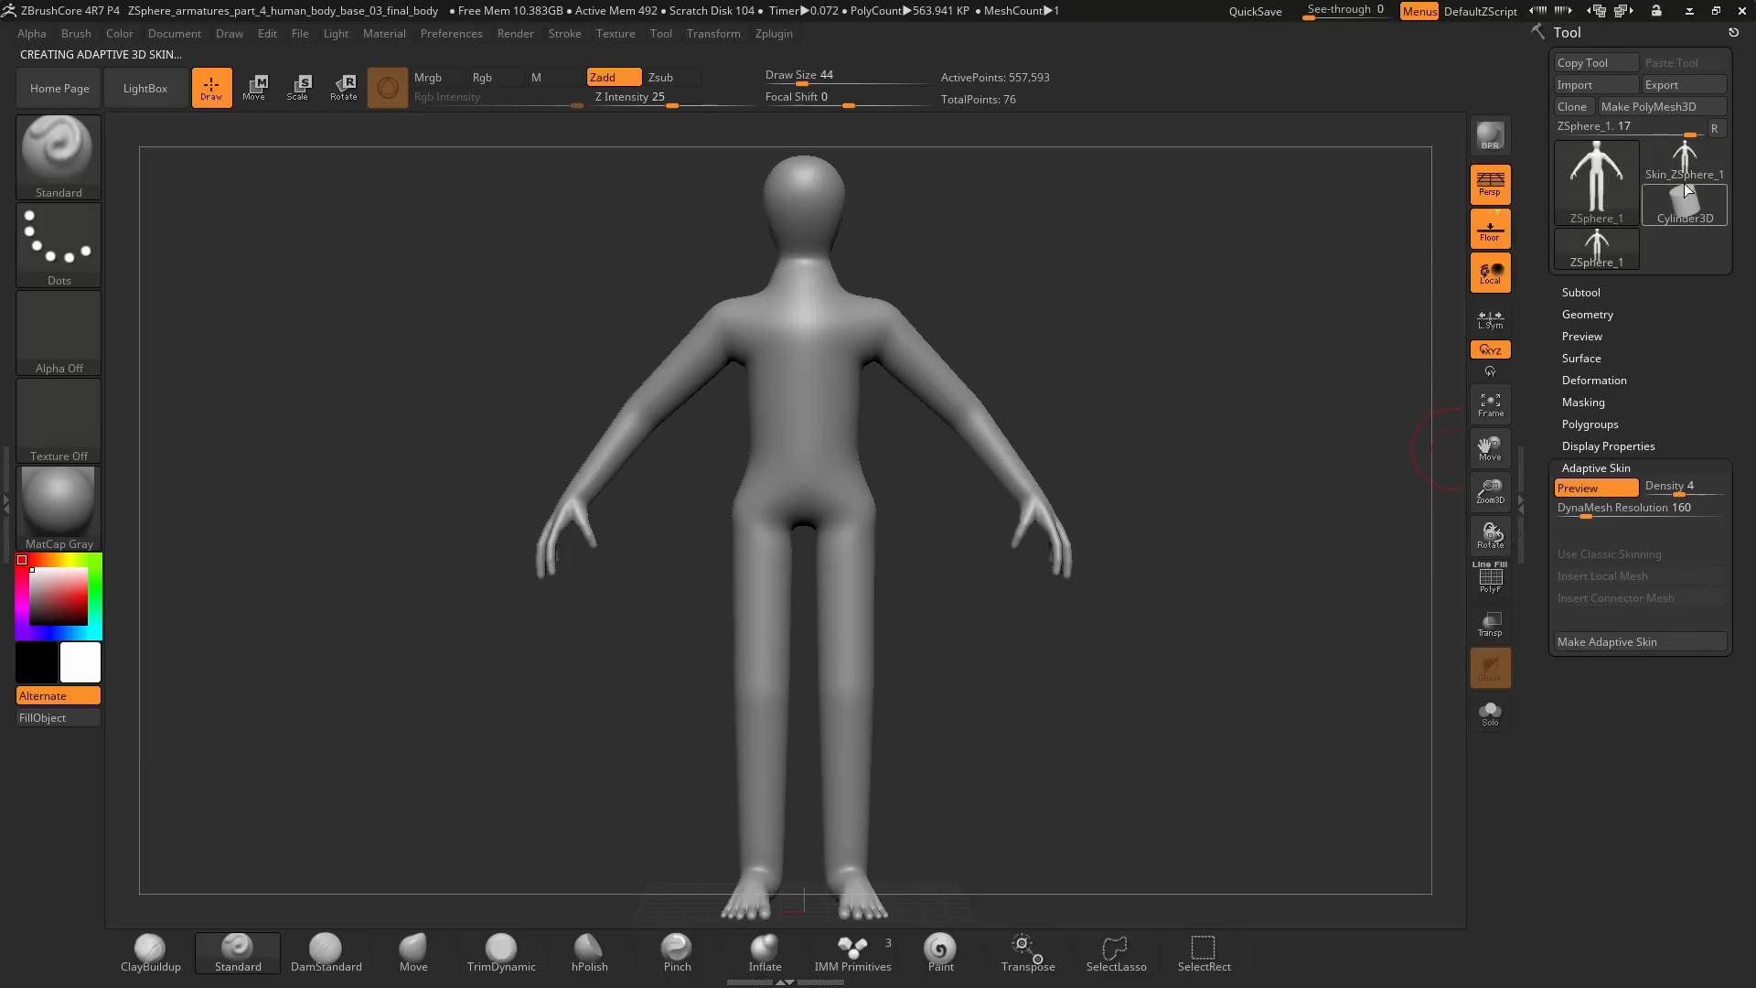
{"action": "mouse_move", "coordinate": [1685, 162]}
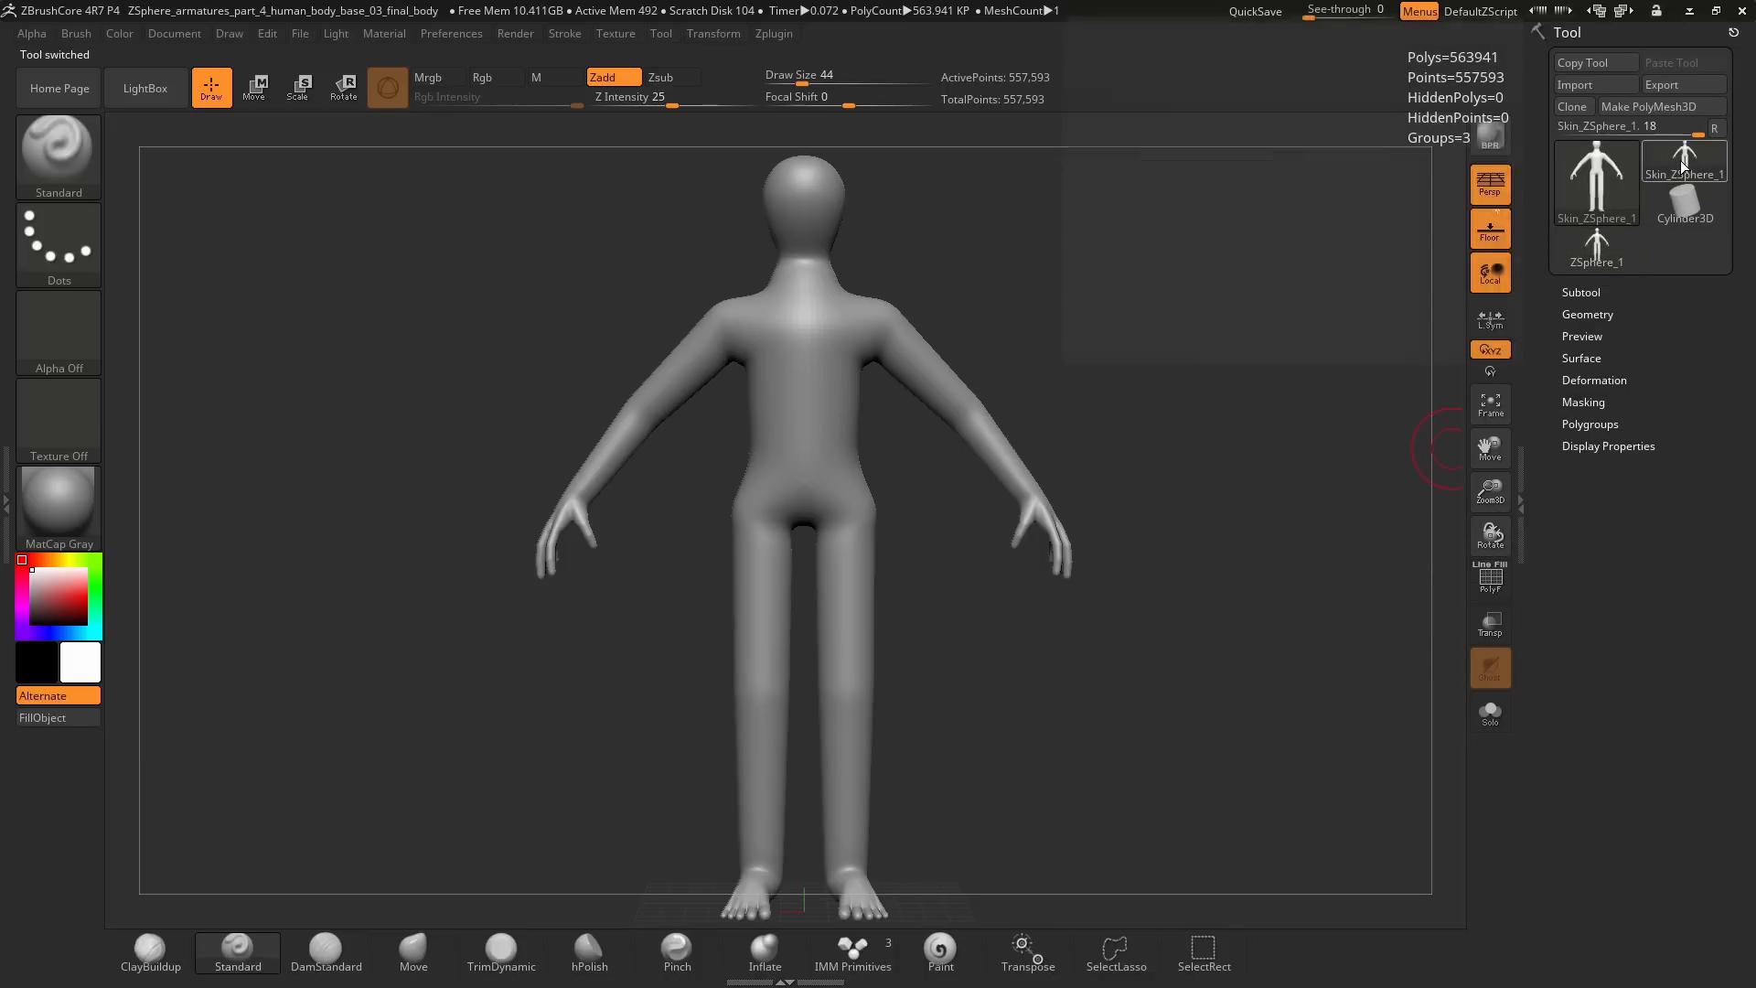
{"action": "left_click", "coordinate": [1681, 160]}
{"action": "left_click_drag", "start_coordinate": [1133, 358], "coordinate": [1175, 439], "text": "alt"}
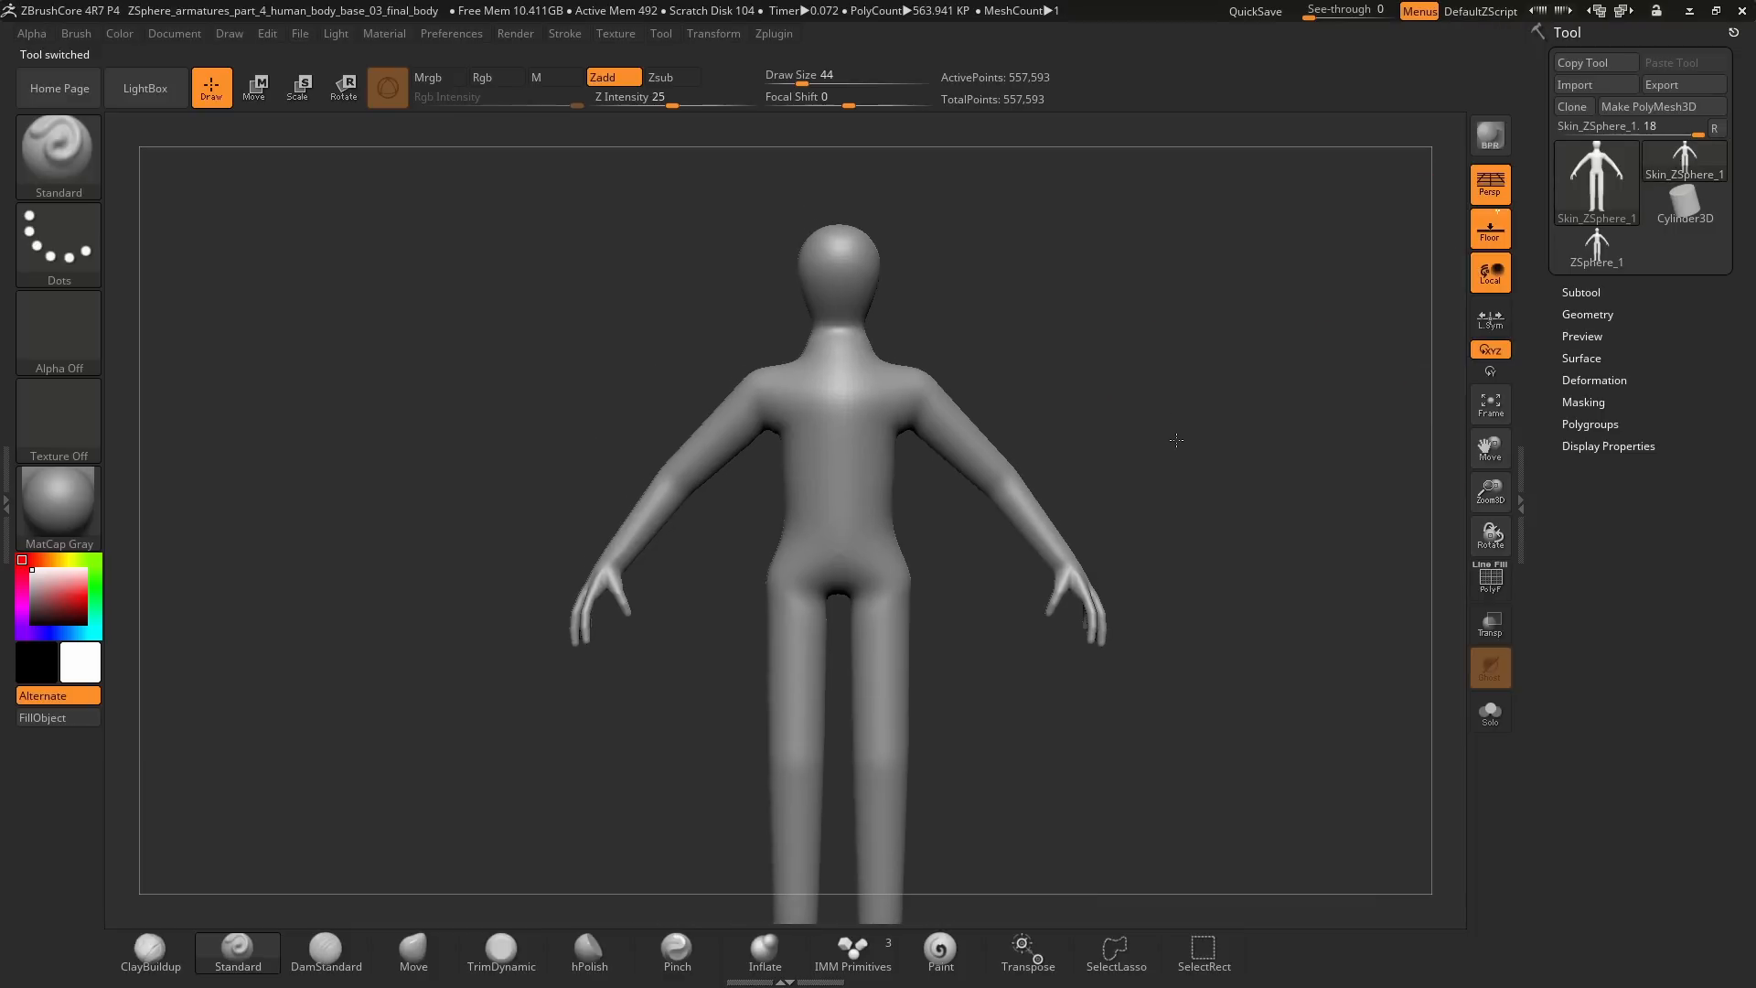
Step: Rename the skin subtool to 'New sculpting mesh'
{"action": "left_click", "coordinate": [1582, 292]}
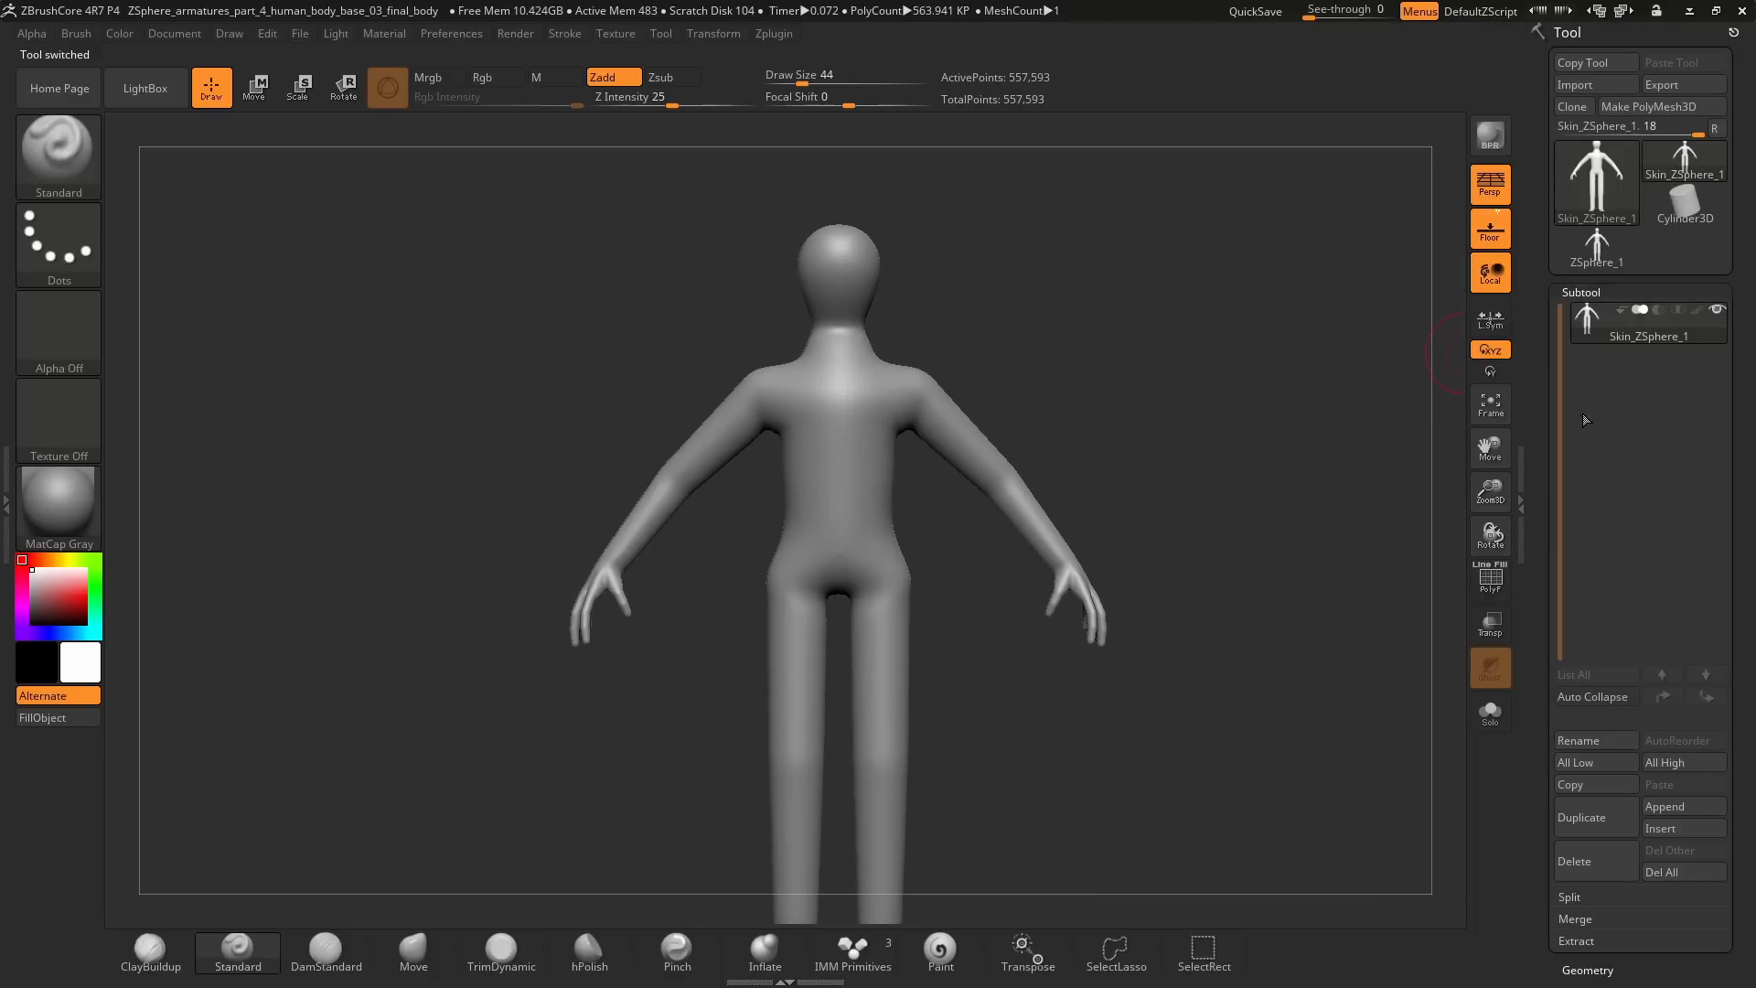
{"action": "left_click", "coordinate": [1576, 740]}
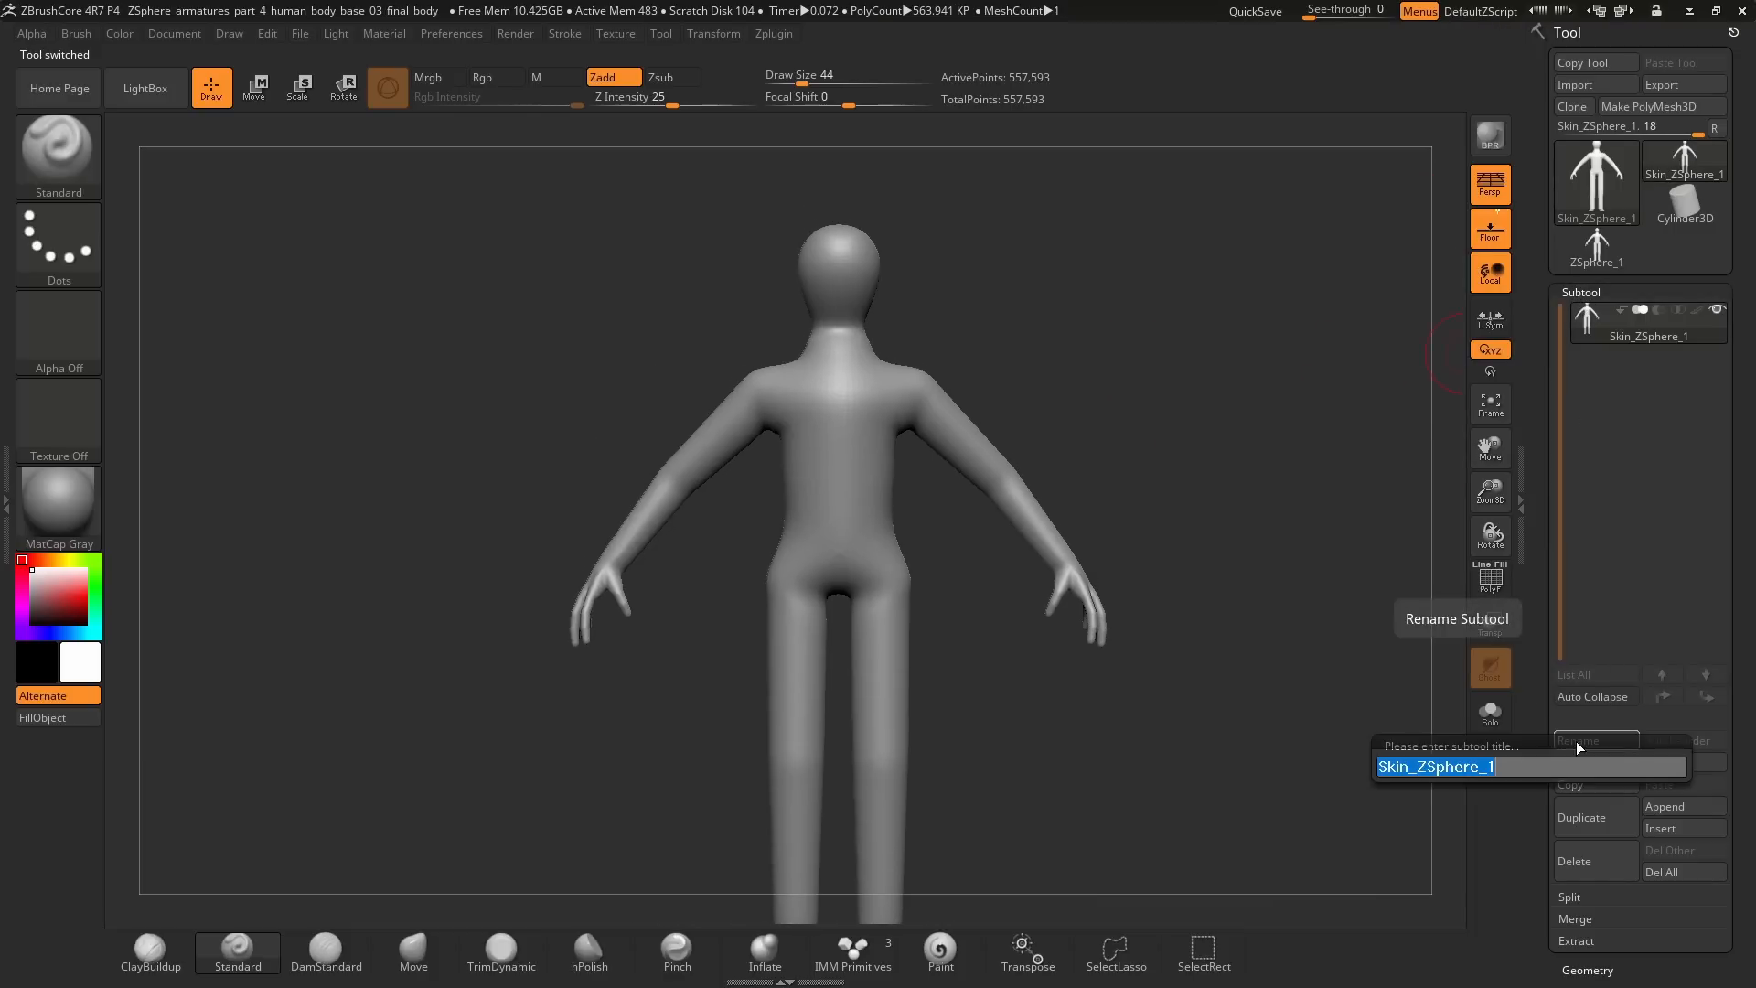
{"action": "type", "text": "new sculpting m"}
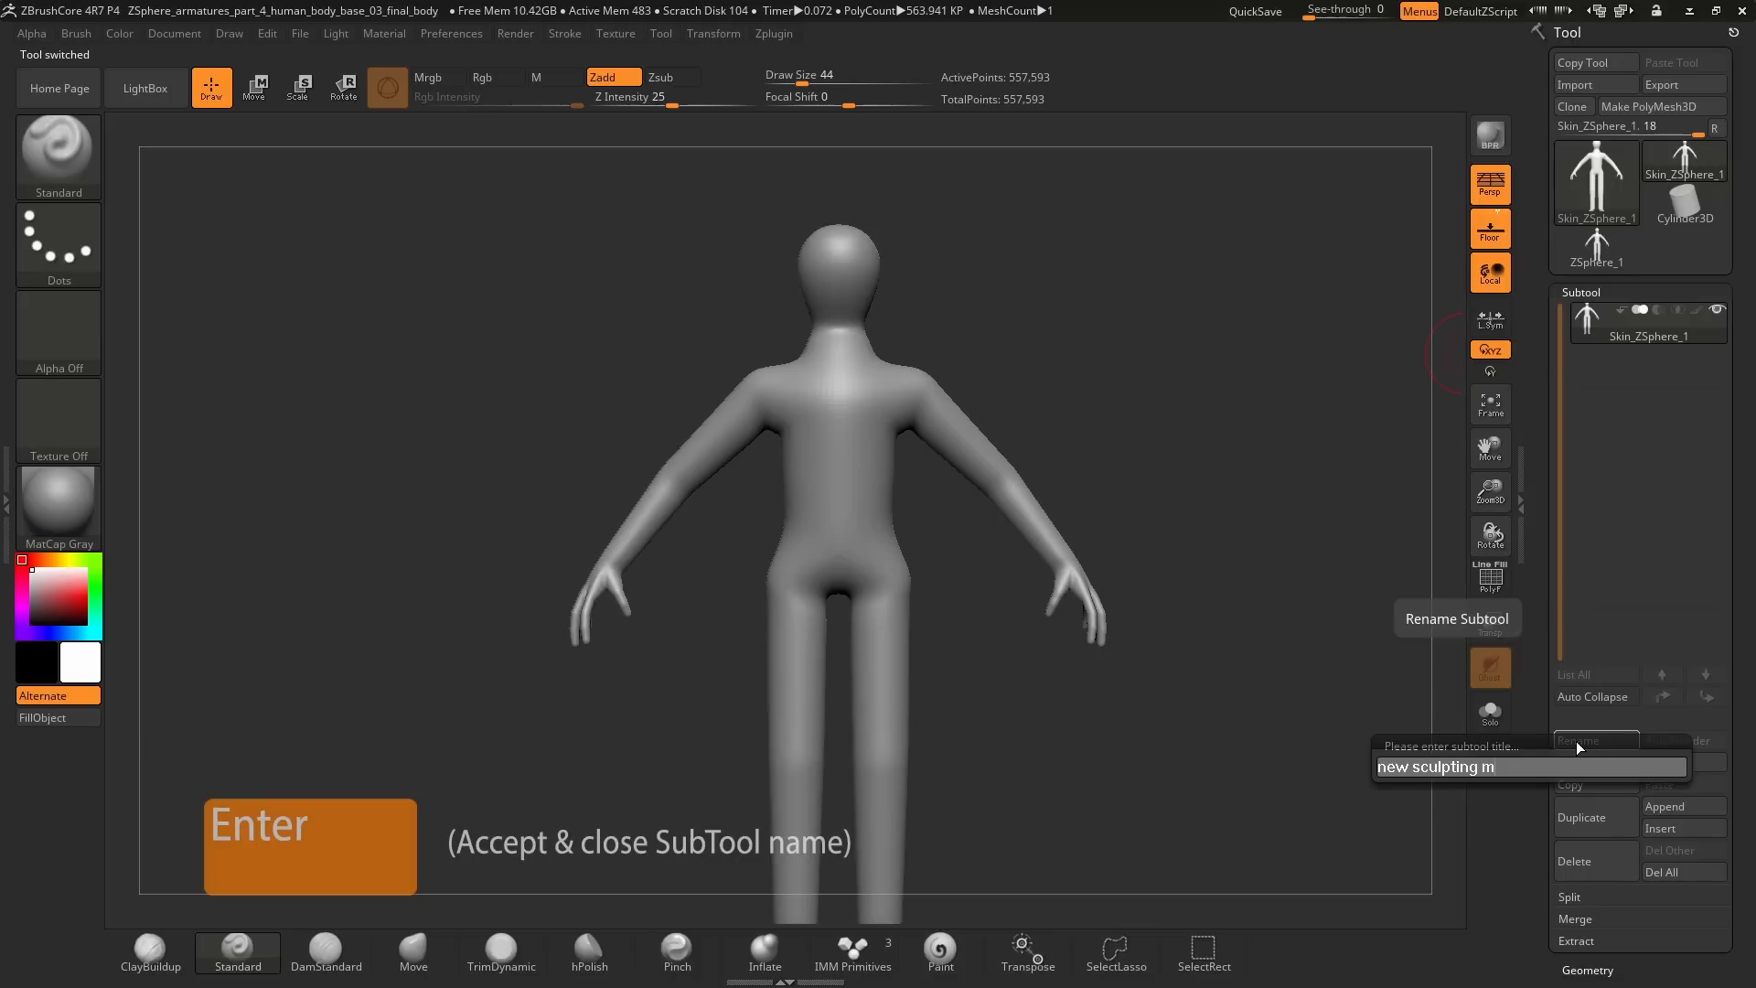
{"action": "type", "text": "esh"}
{"action": "key", "text": "Return"}
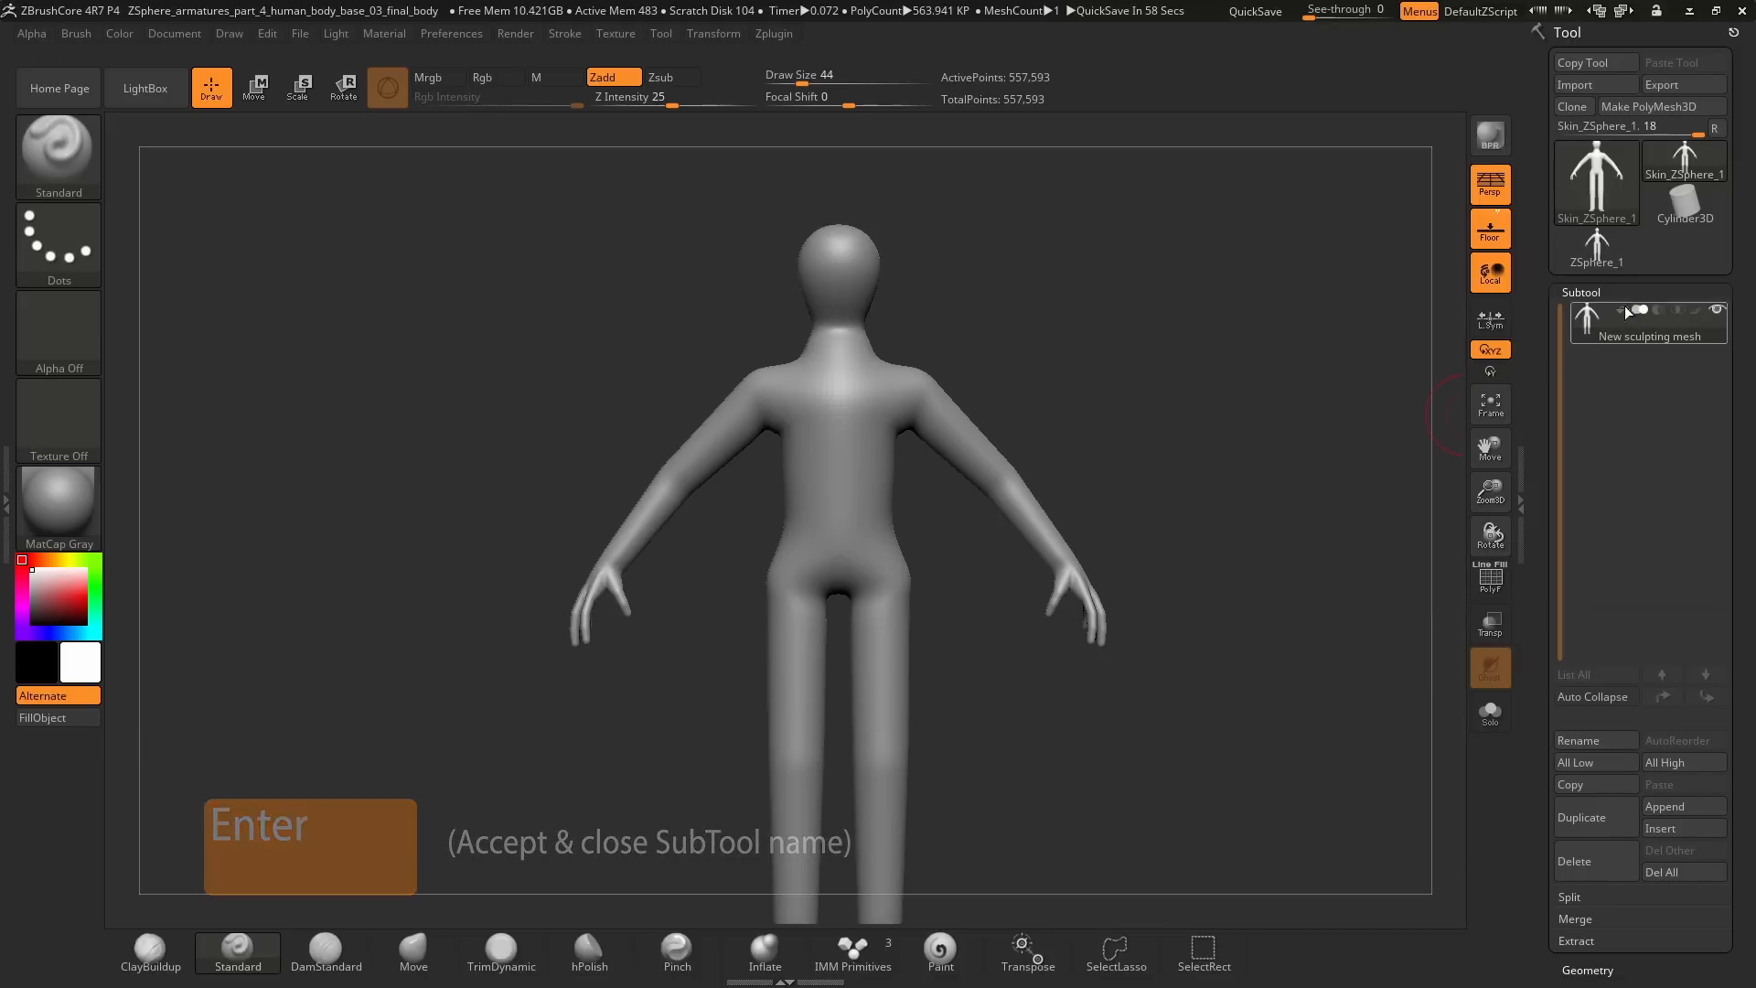
Step: Expand Tool > Geometry > DynaMesh for the new mesh, showing resolution 160
{"action": "left_click", "coordinate": [1624, 293]}
{"action": "left_click", "coordinate": [1596, 315]}
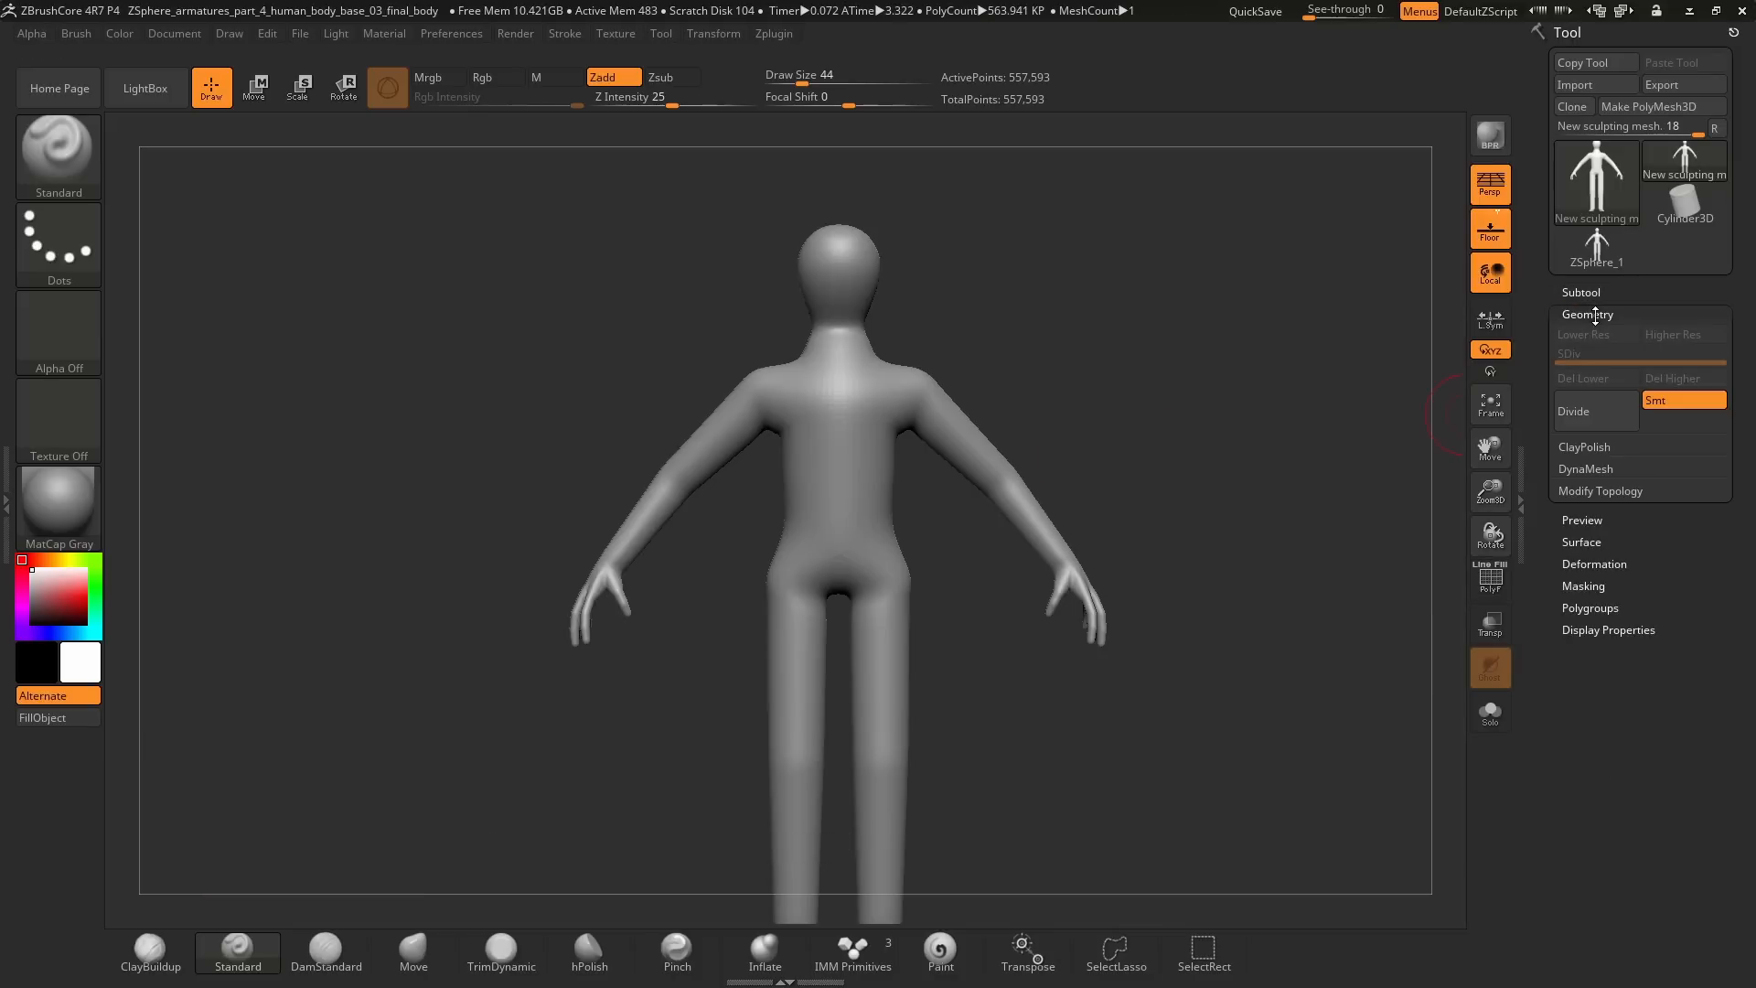
{"action": "left_click", "coordinate": [1581, 471]}
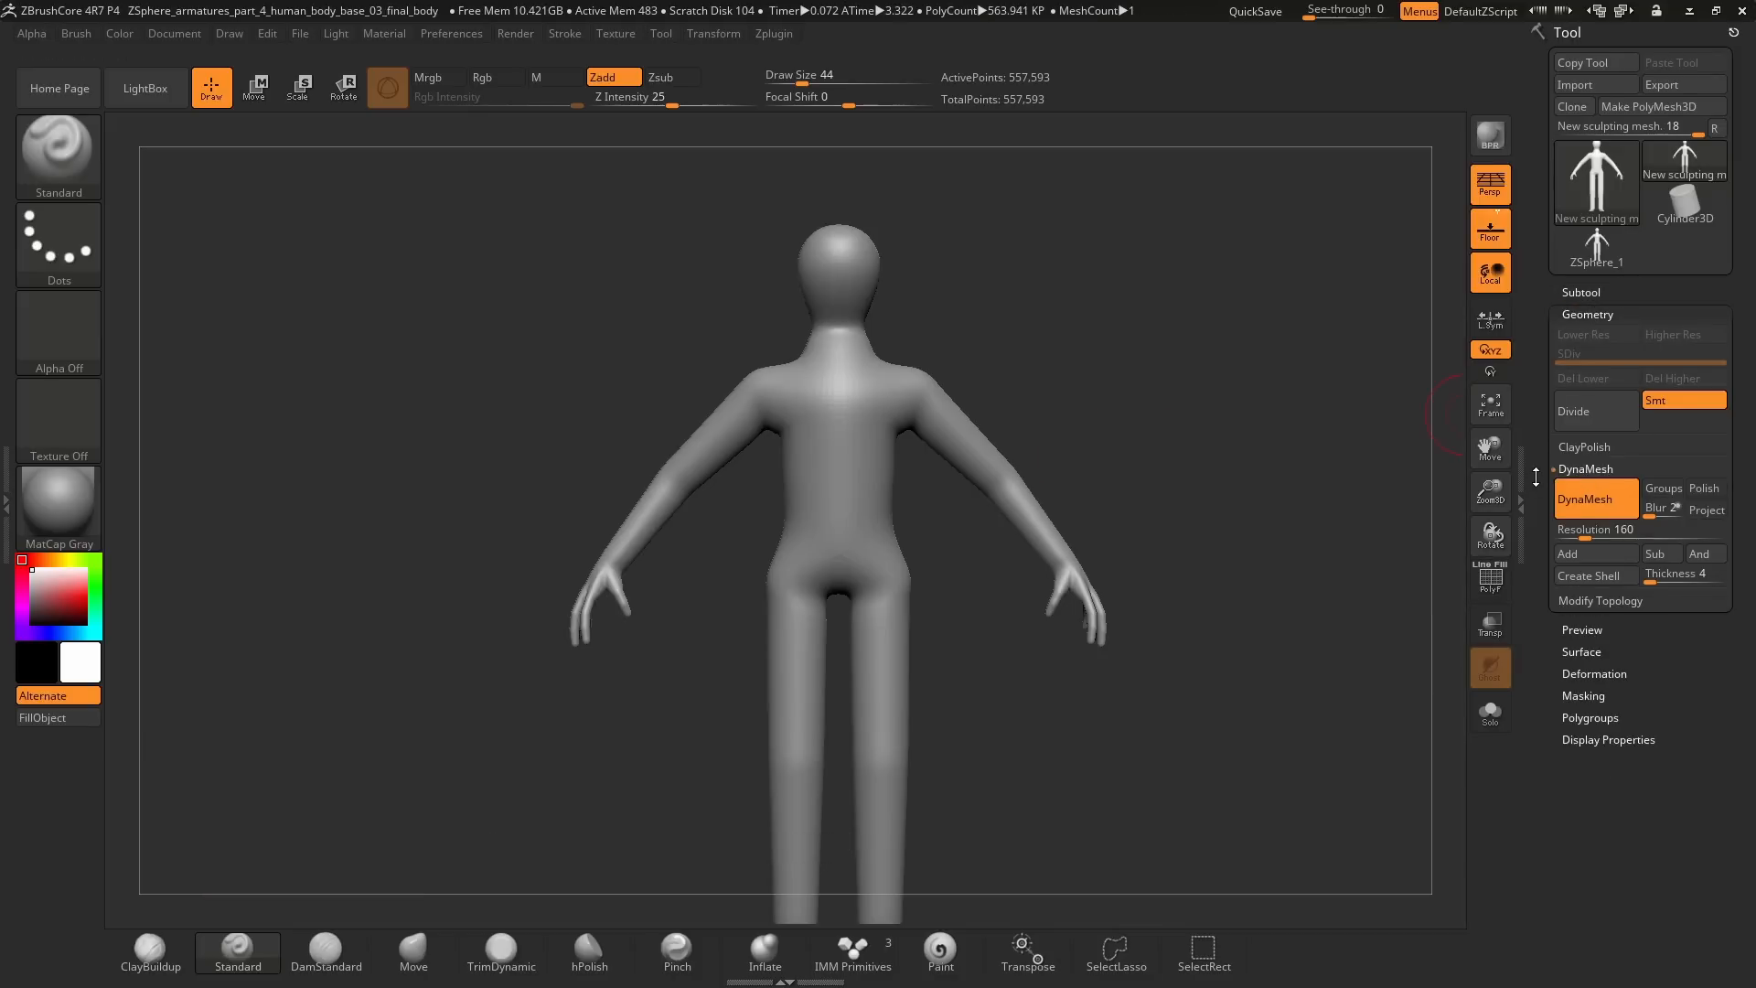
{"action": "left_click_drag", "start_coordinate": [1536, 481], "coordinate": [1535, 422]}
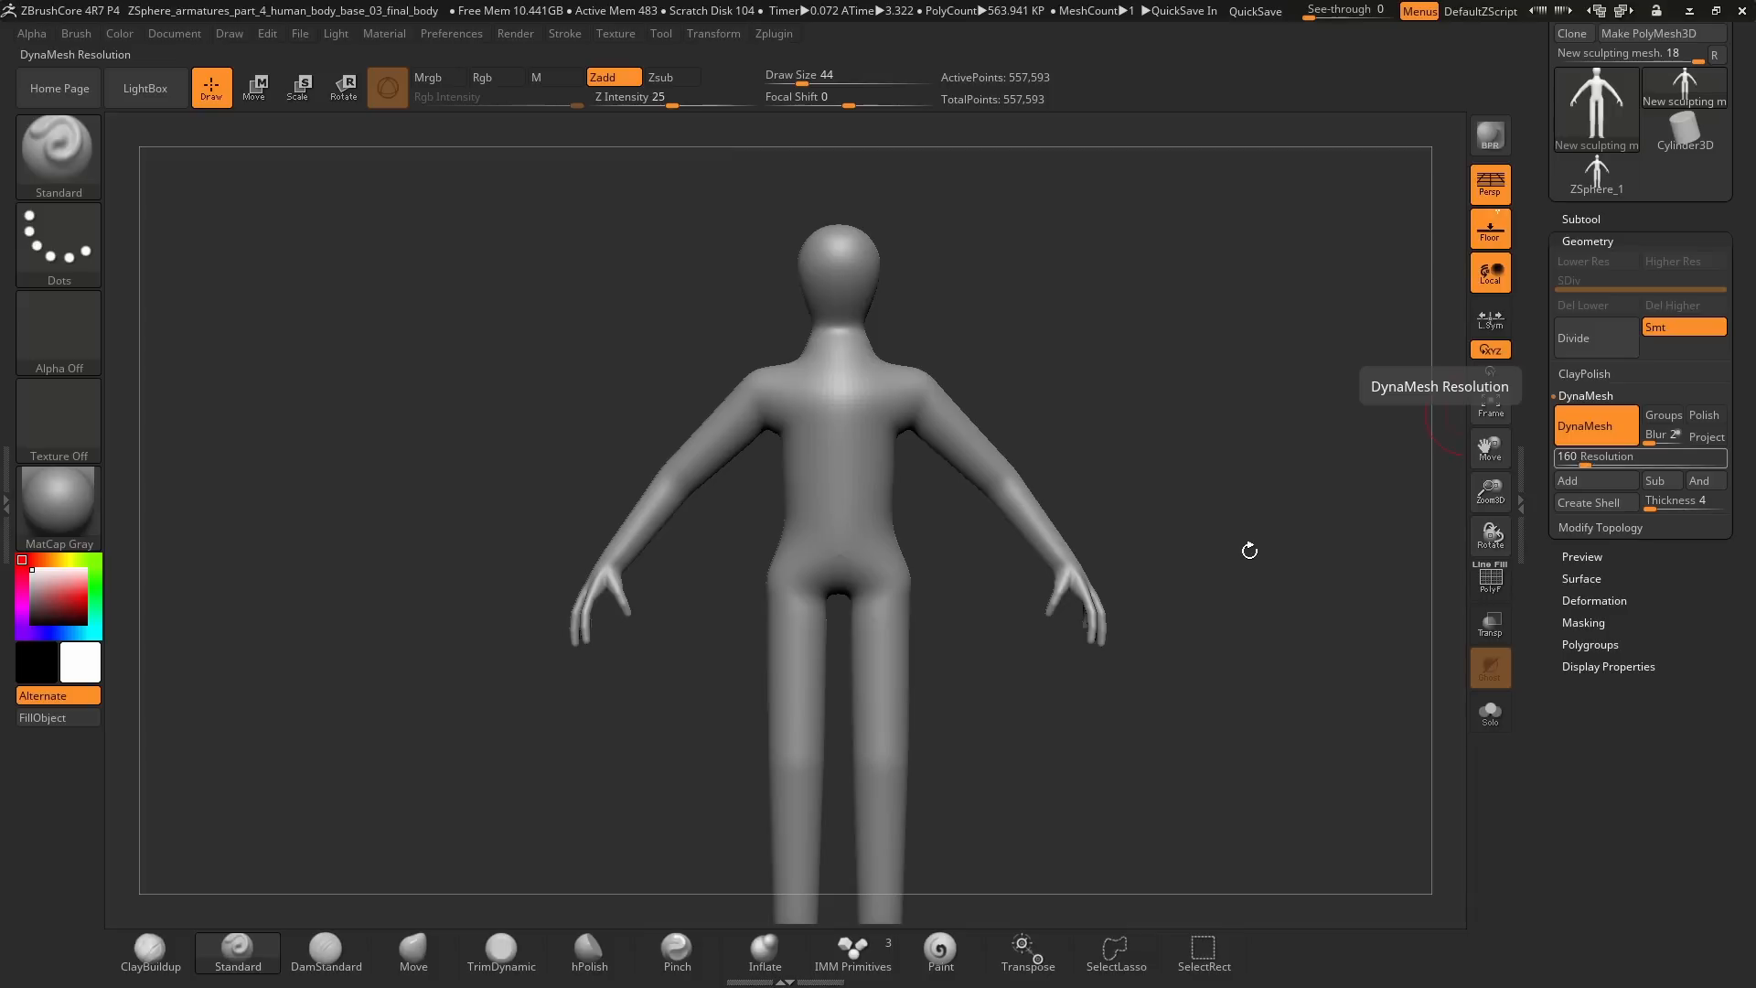
{"action": "left_click_drag", "start_coordinate": [1266, 581], "coordinate": [1248, 412], "text": "alt"}
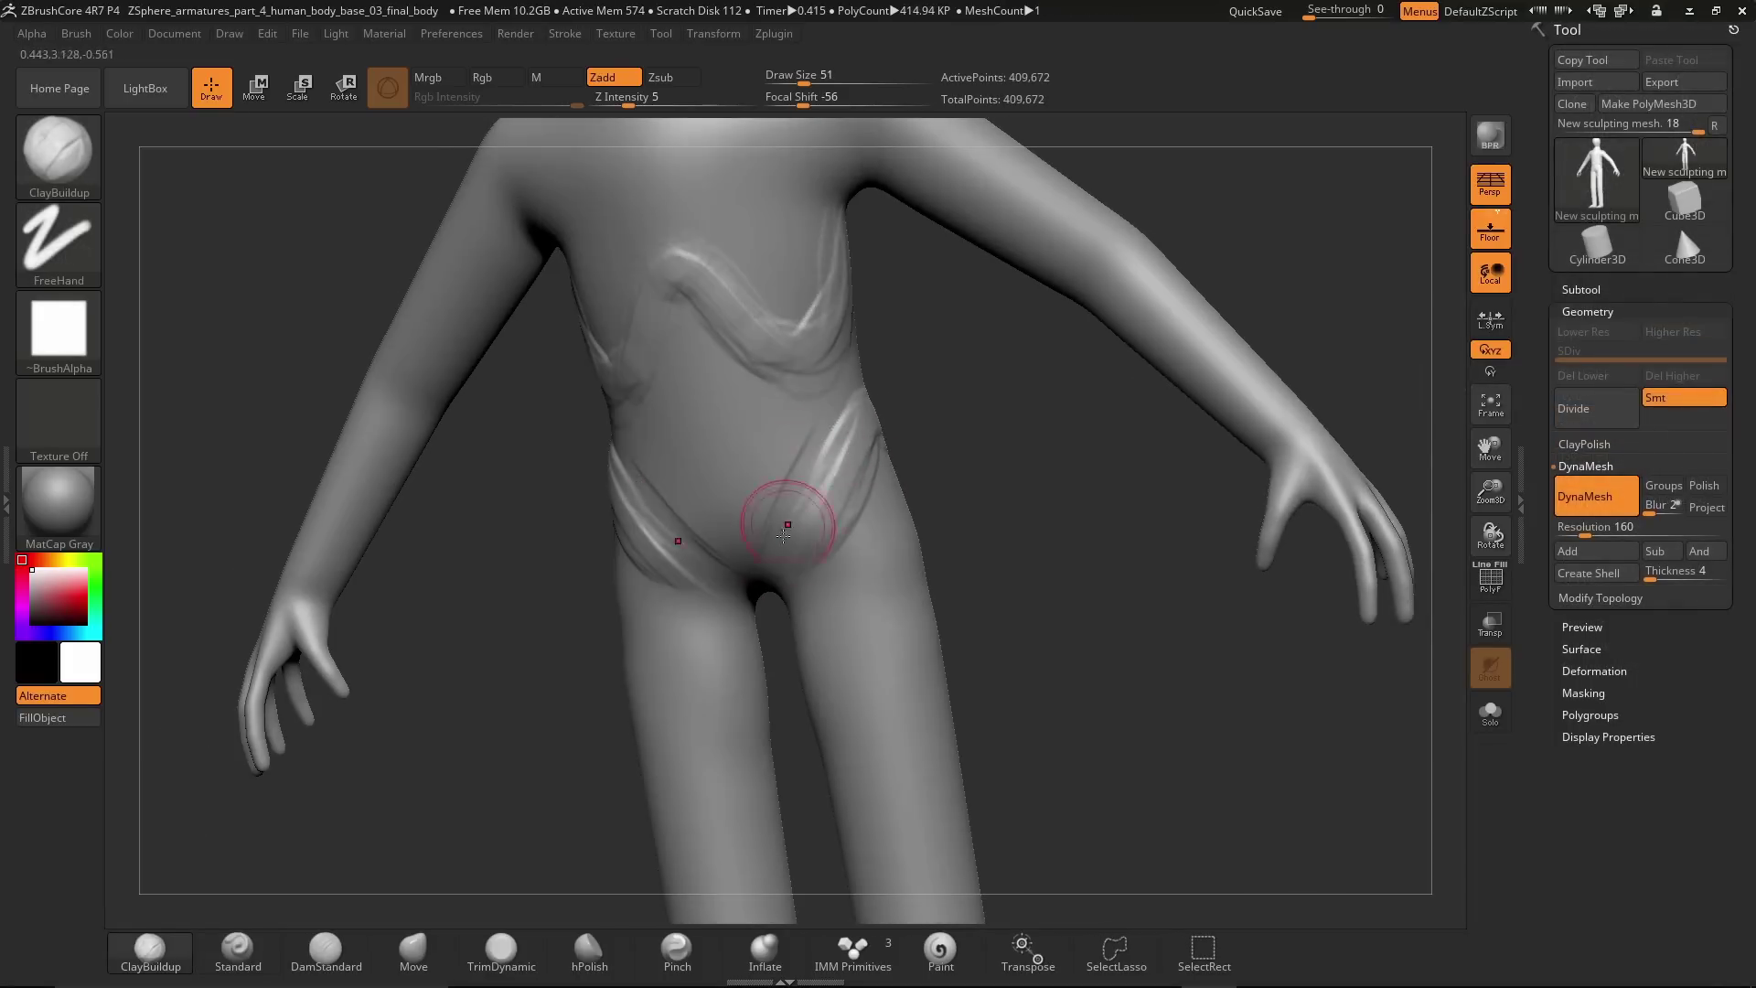
Step: Build up clay on the torso and carve deeper eye sockets on both sides of the head
{"action": "mouse_move", "coordinate": [787, 524]}
{"action": "left_mouse_down"}
{"action": "mouse_move", "coordinate": [740, 453]}
{"action": "mouse_move", "coordinate": [760, 522]}
{"action": "left_mouse_up"}
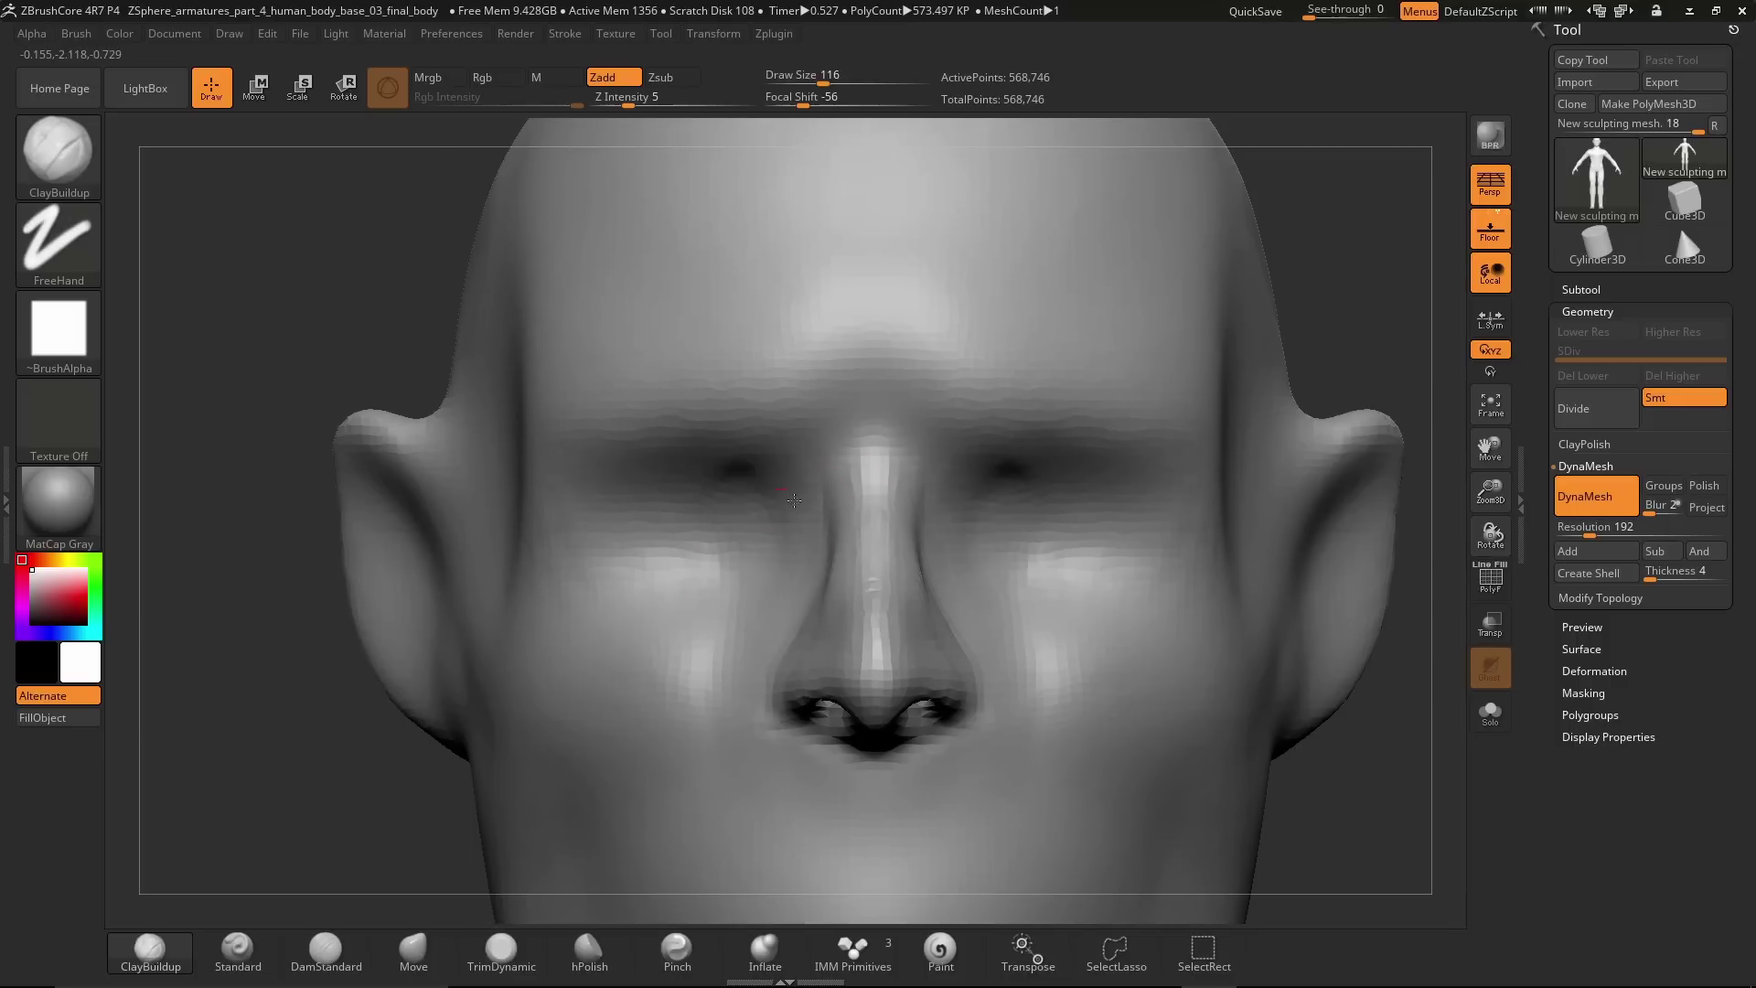
{"action": "left_click_drag", "start_coordinate": [783, 492], "coordinate": [719, 490]}
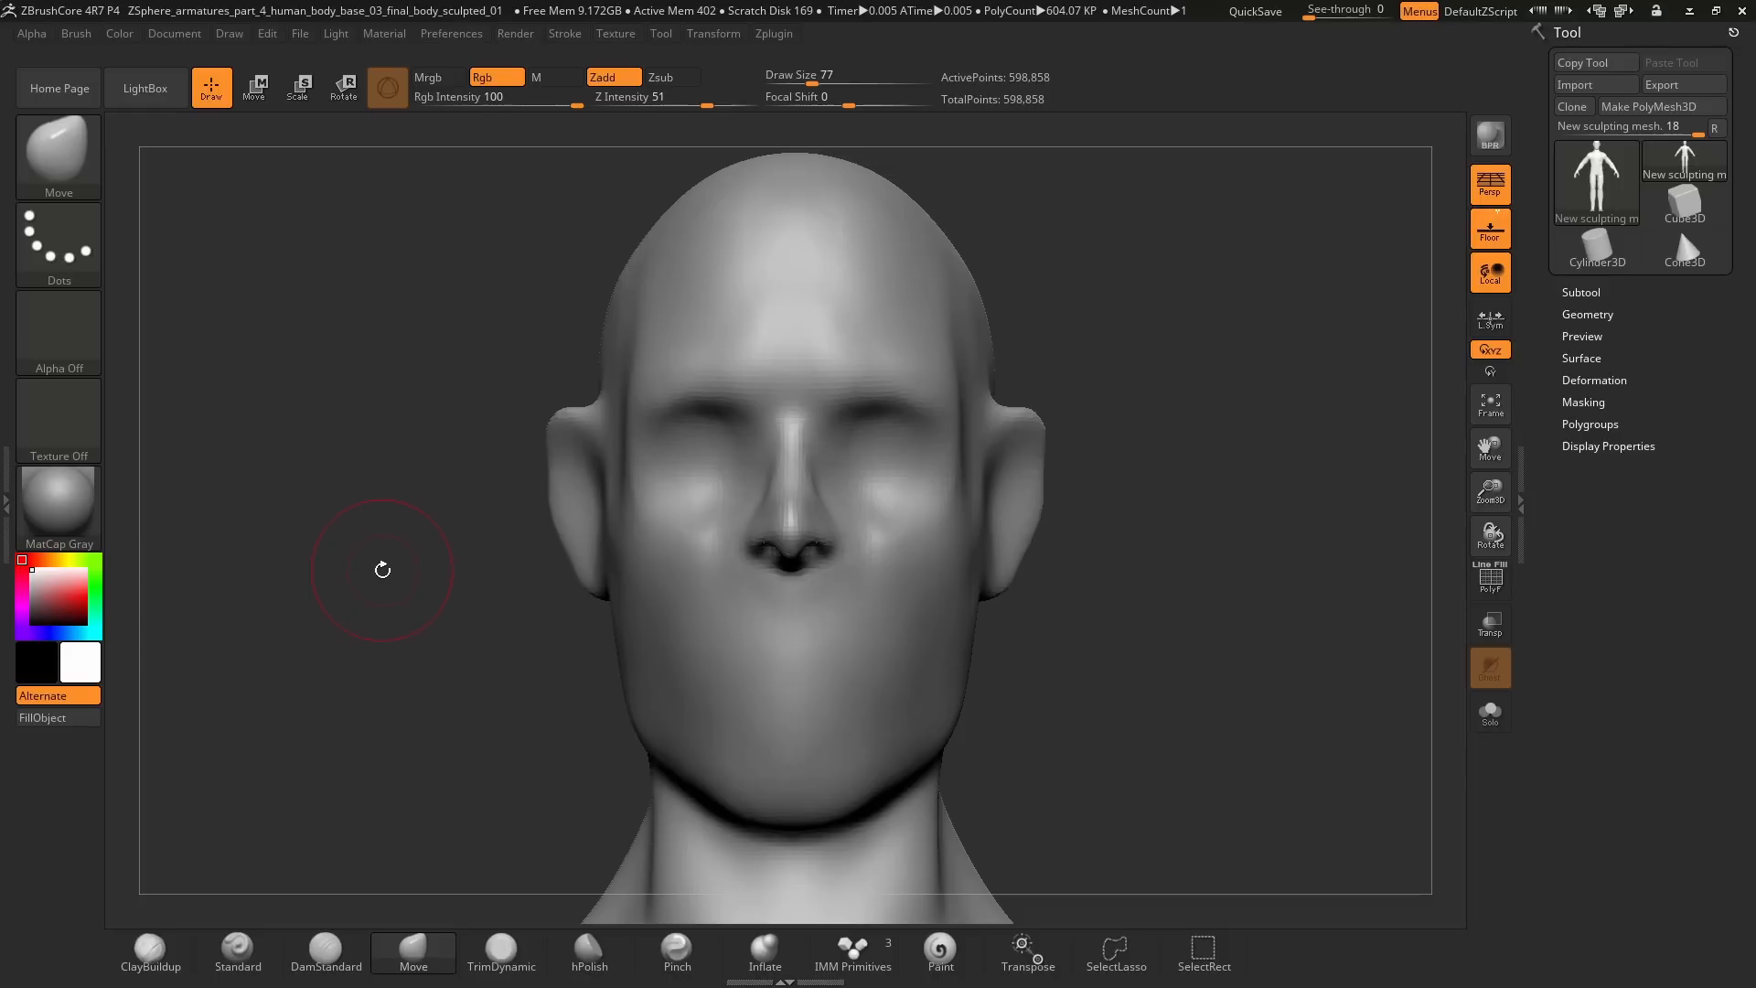
Step: Load a prebuilt ZSphere armature project from LightBox, discarding the sculpted head's unsaved changes
{"action": "left_click", "coordinate": [145, 88]}
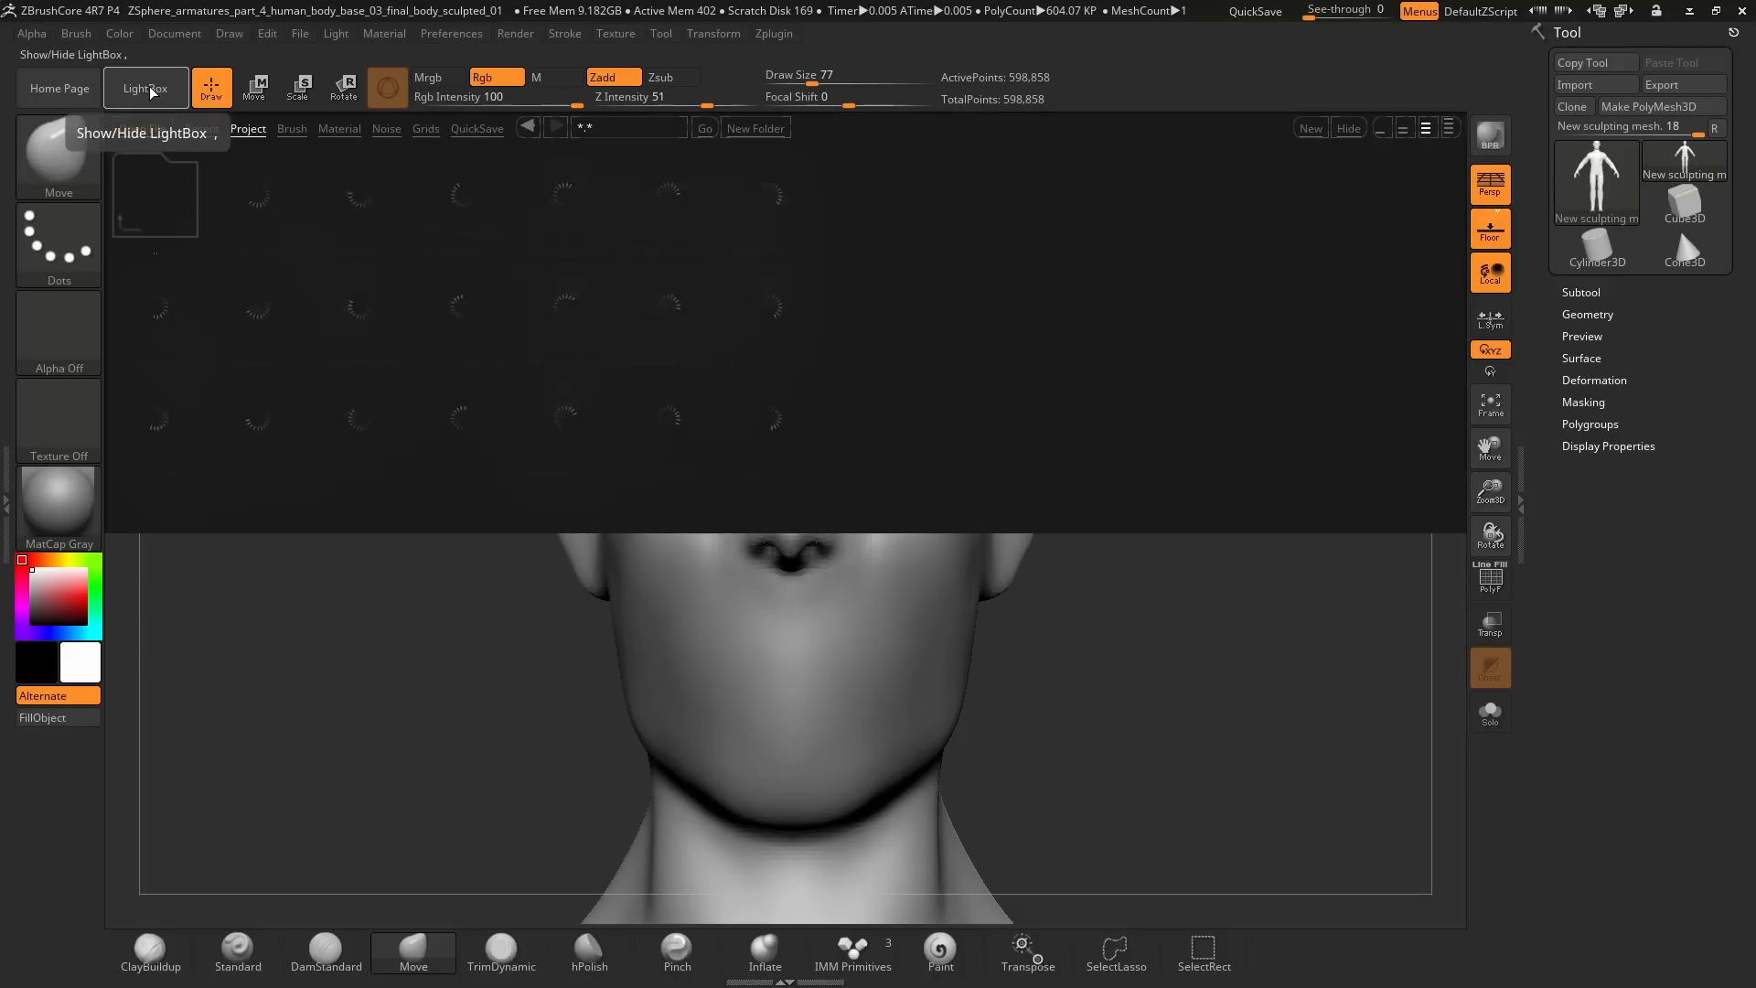
{"action": "double_click", "coordinate": [354, 200]}
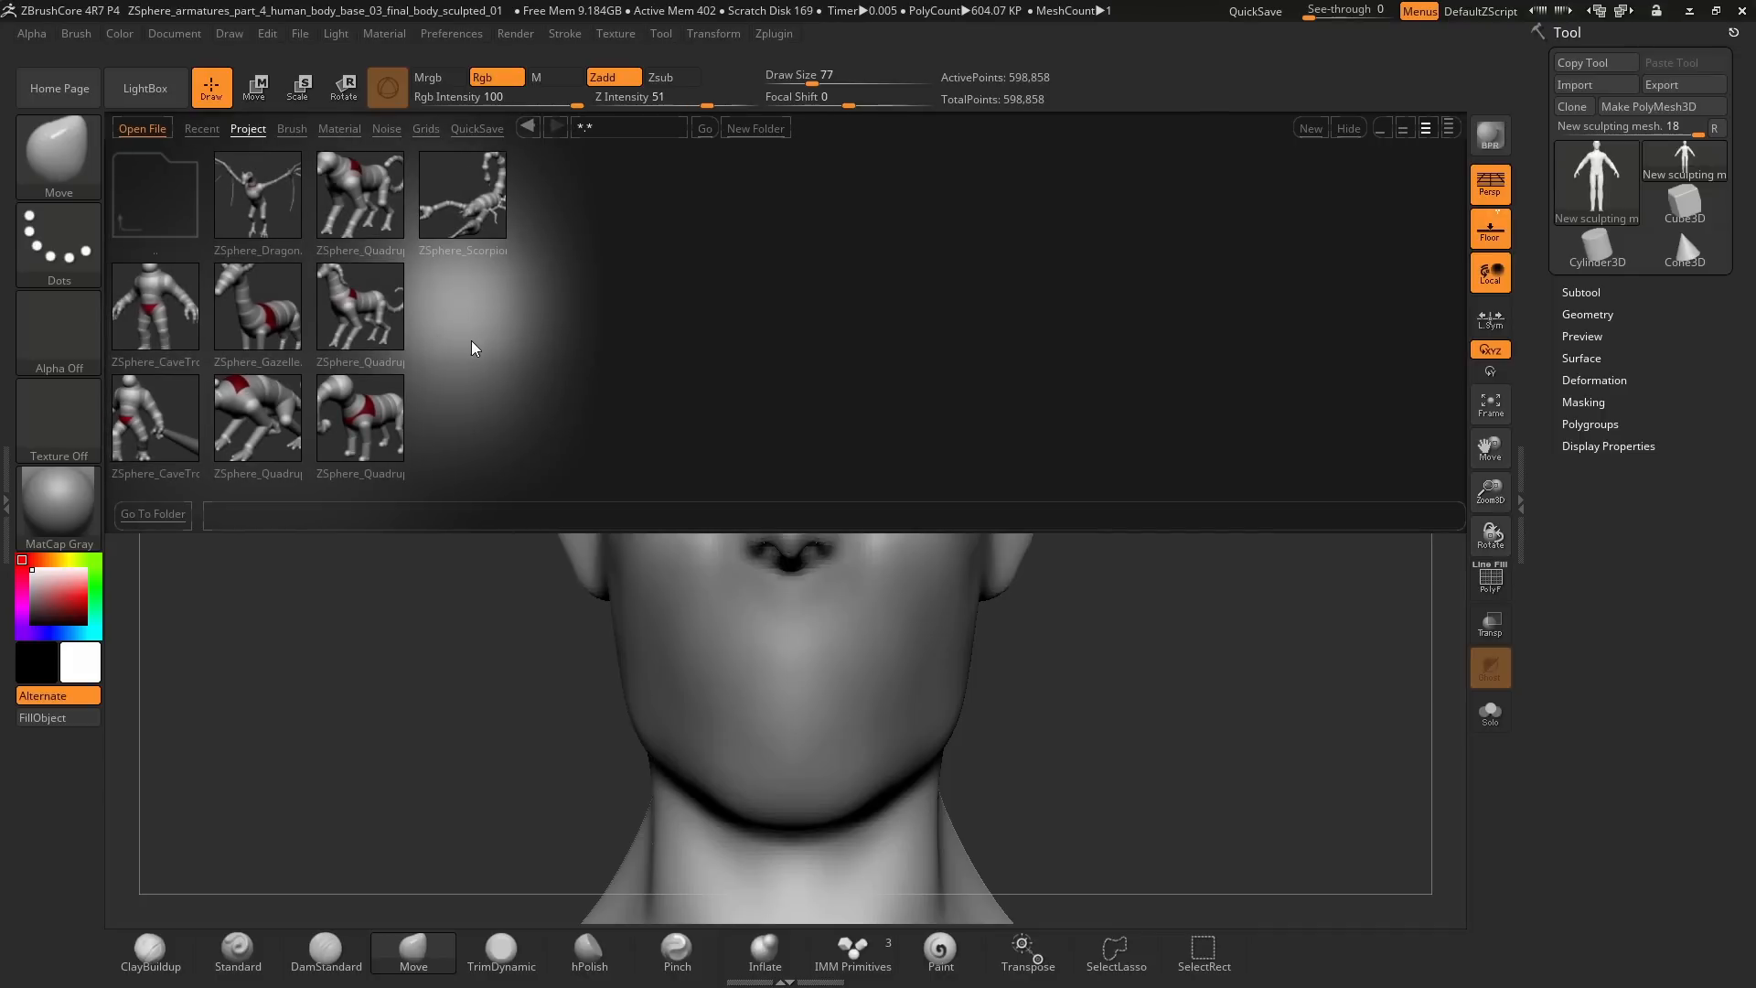
{"action": "double_click", "coordinate": [460, 202]}
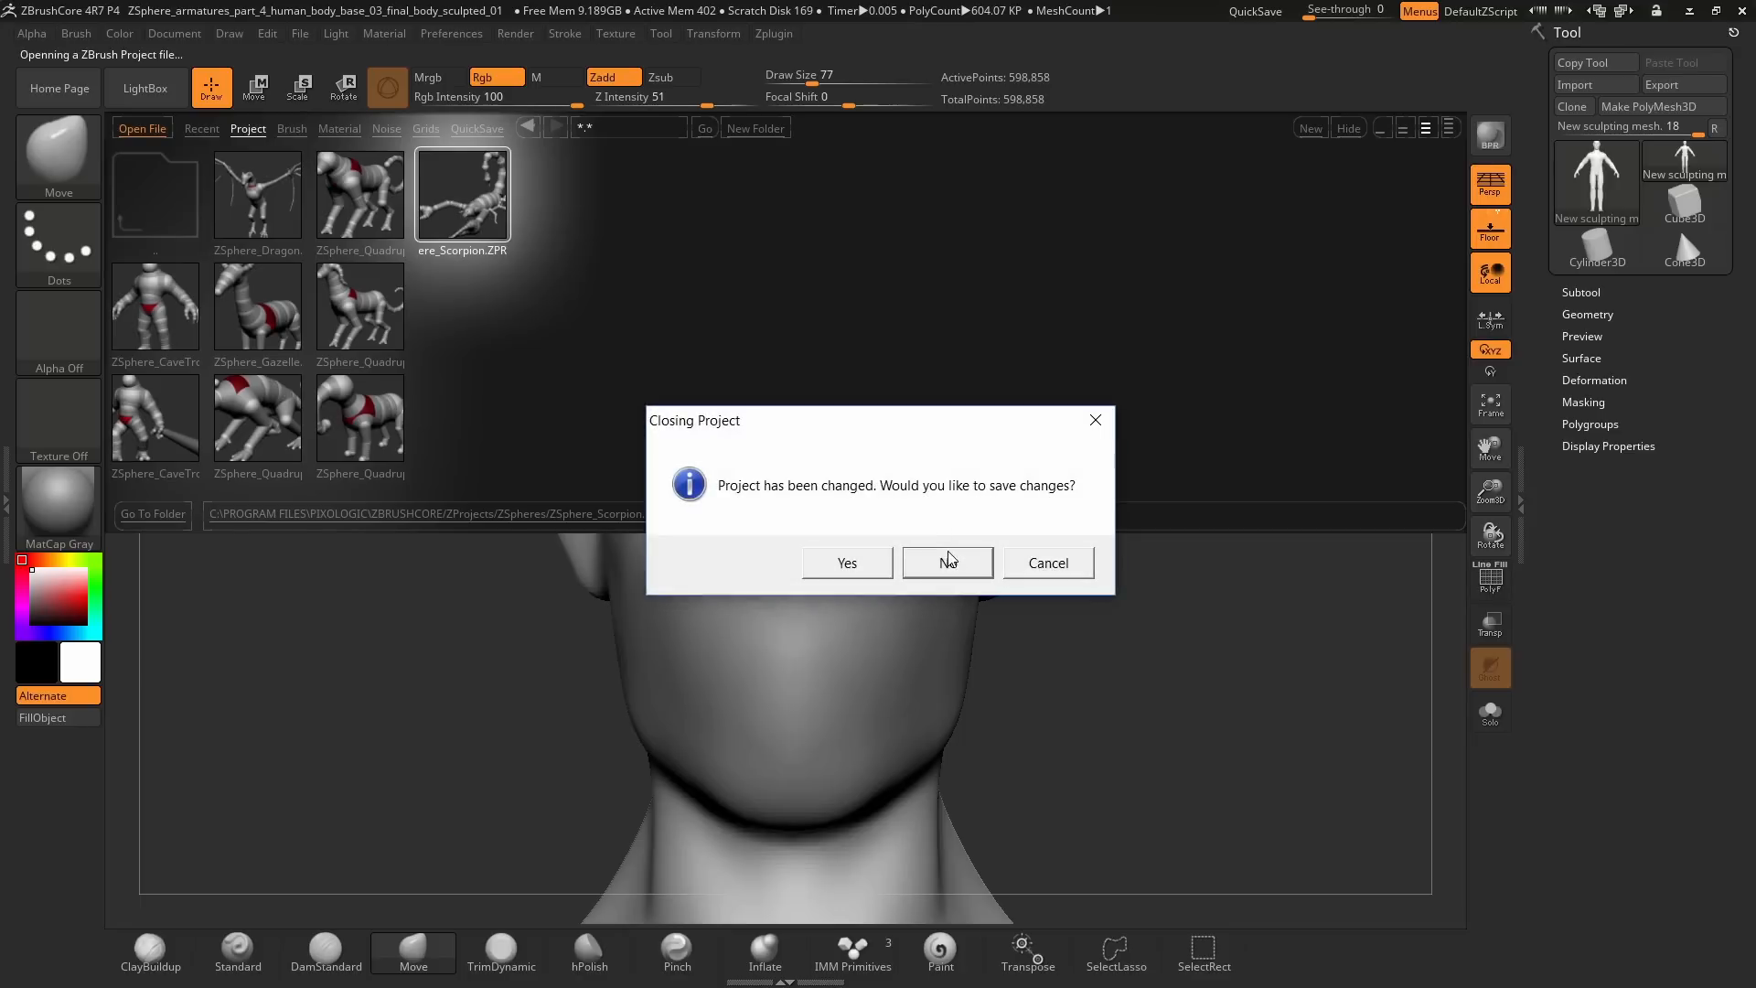
{"action": "left_click", "coordinate": [948, 563]}
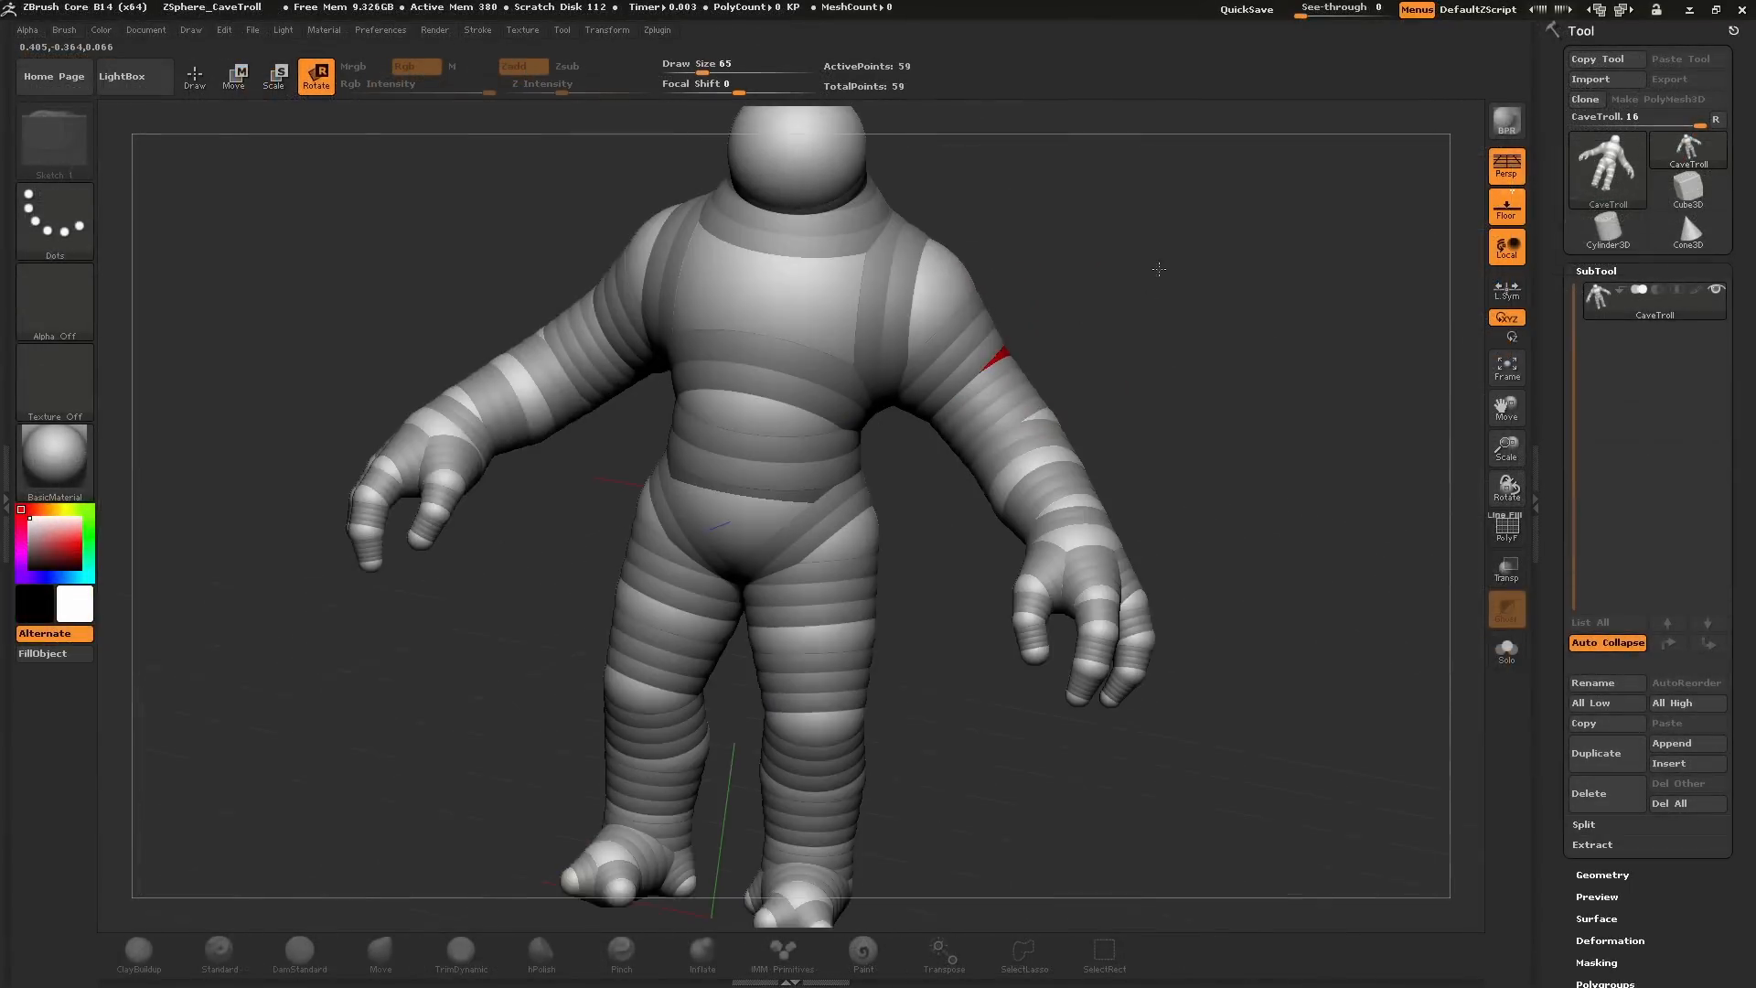
Step: Inspect the troll and dragon armatures, turning the dragon to a front view in Scale mode
{"action": "mouse_move", "coordinate": [1160, 270]}
{"action": "left_mouse_down"}
{"action": "mouse_move", "coordinate": [823, 241]}
{"action": "mouse_move", "coordinate": [802, 481]}
{"action": "mouse_move", "coordinate": [879, 454]}
{"action": "left_mouse_up"}
{"action": "key", "text": "e"}
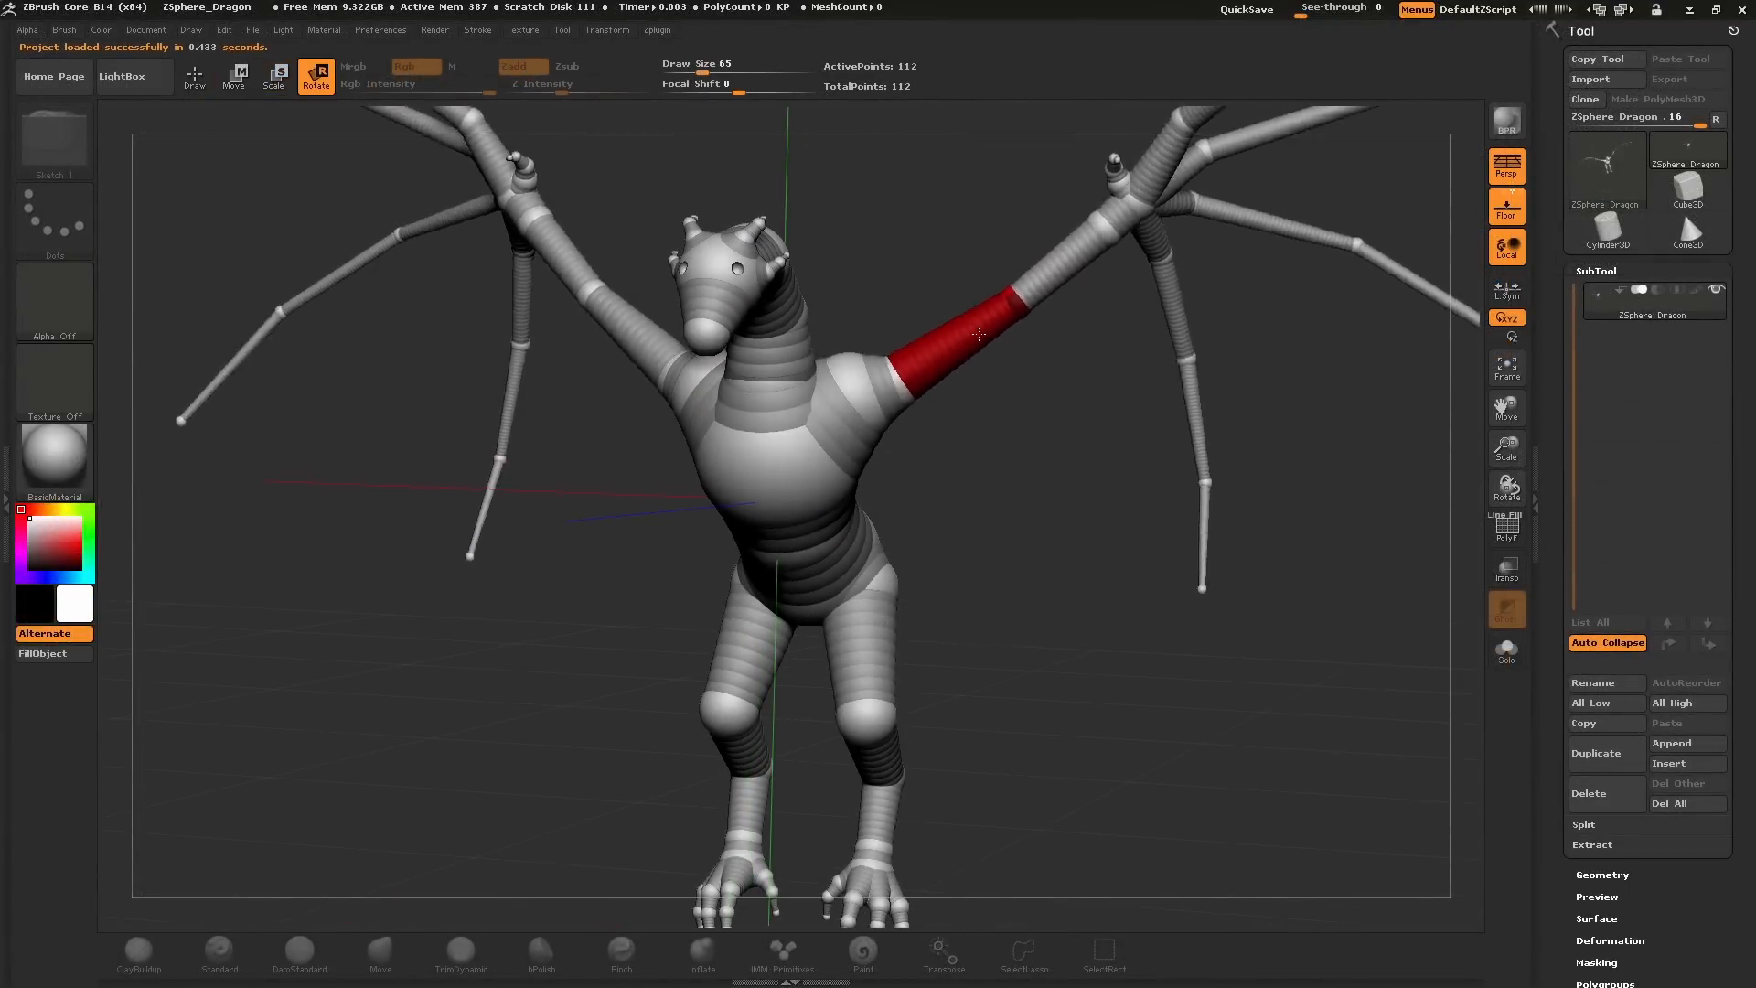
{"action": "mouse_move", "coordinate": [979, 334]}
{"action": "left_mouse_down"}
{"action": "mouse_move", "coordinate": [962, 562]}
{"action": "mouse_move", "coordinate": [858, 309]}
{"action": "left_mouse_up"}
{"action": "left_click_drag", "start_coordinate": [834, 240], "coordinate": [929, 716]}
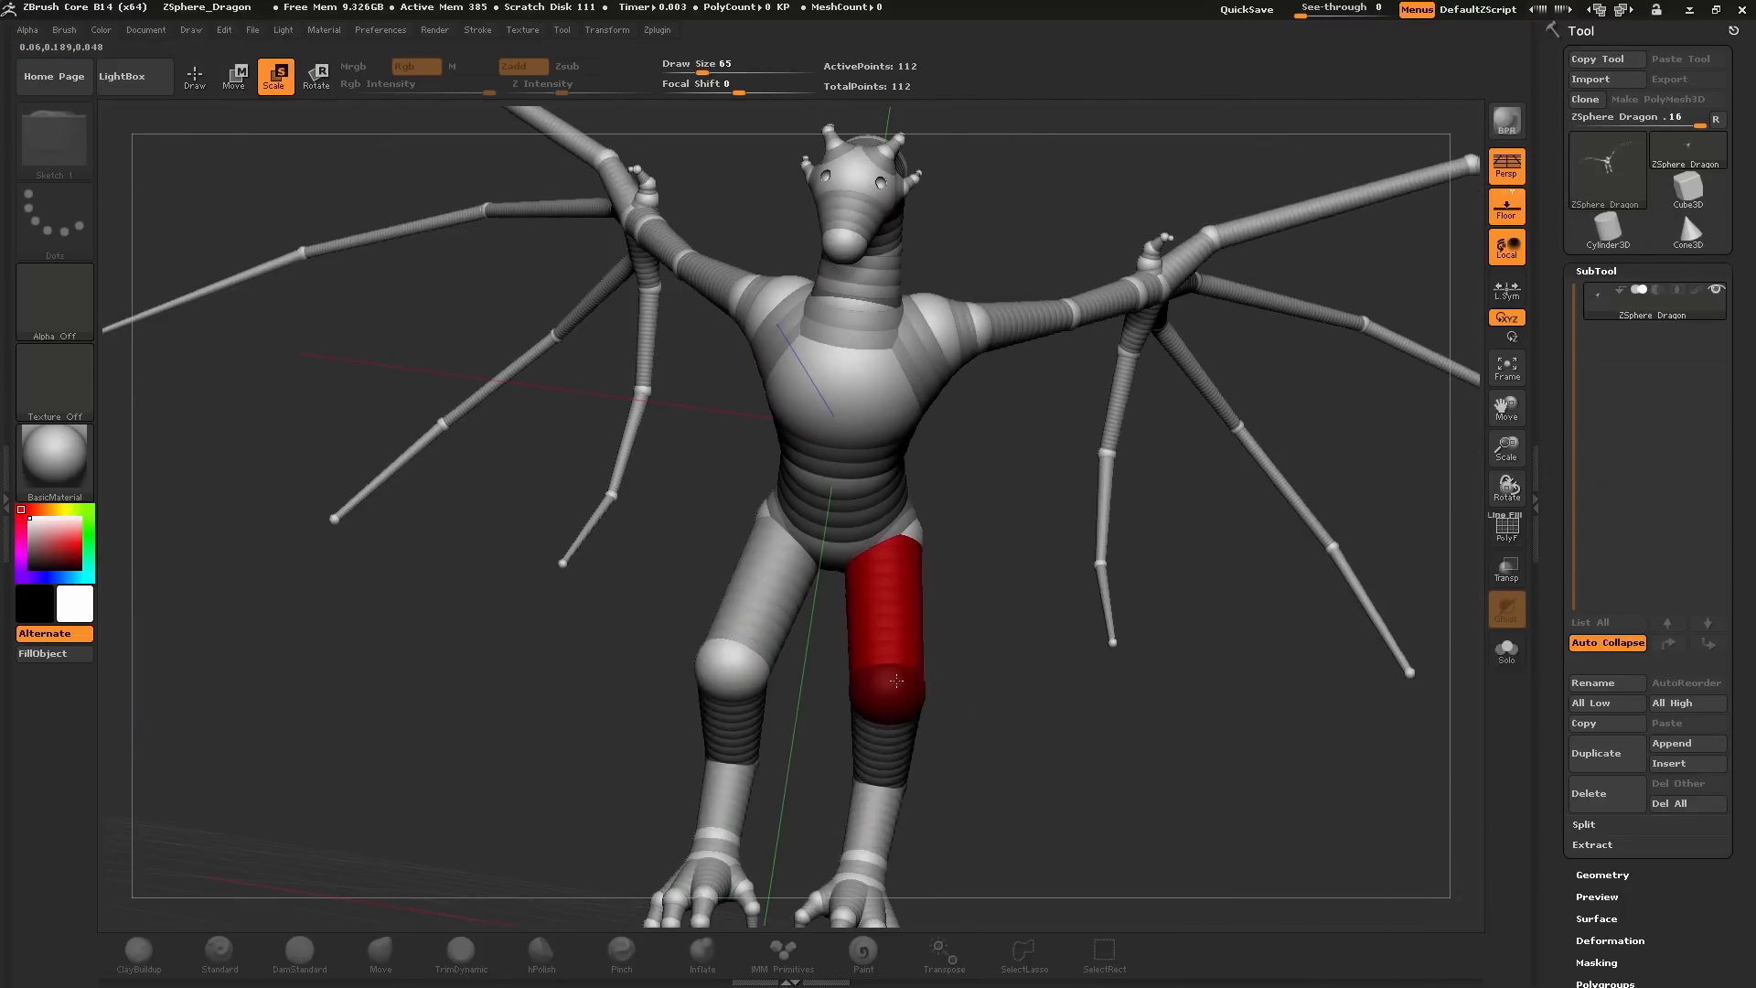
{"action": "left_click_drag", "start_coordinate": [928, 717], "coordinate": [1196, 802]}
Step: View the scorpion from the front, then pose the cave troll's arm up and back in Rotate mode
{"action": "key", "text": "w"}
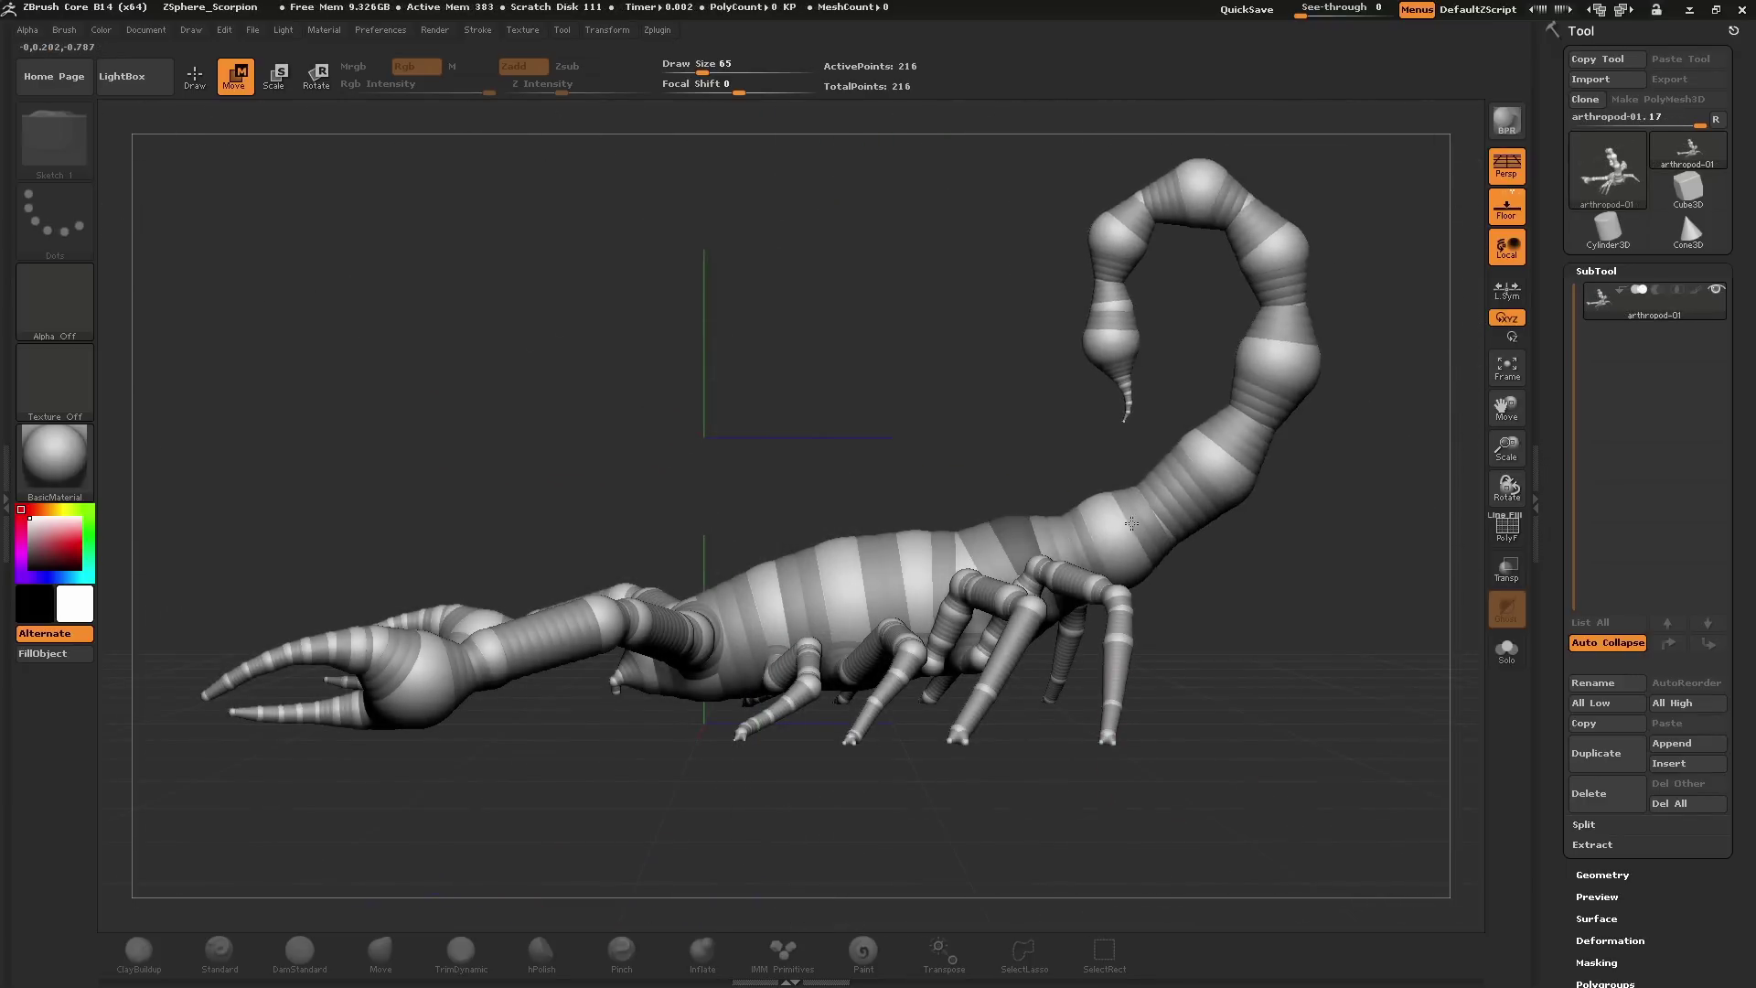
{"action": "key", "text": "r"}
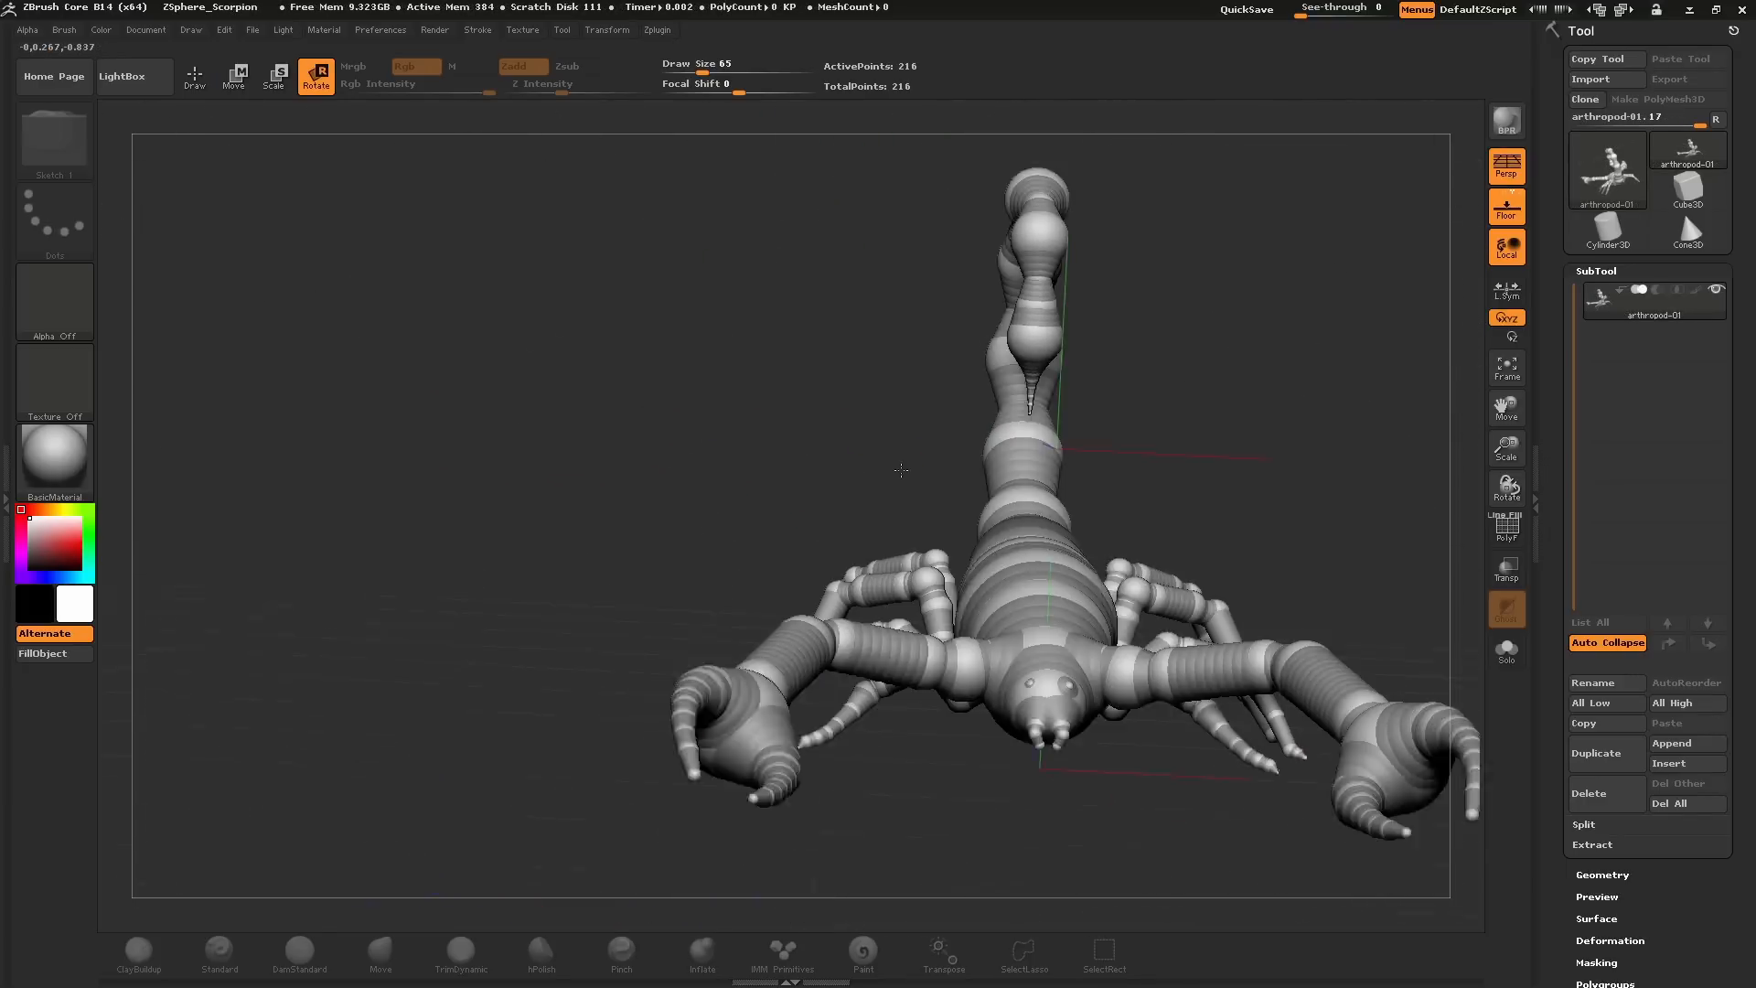
{"action": "left_click_drag", "start_coordinate": [1130, 523], "coordinate": [703, 532]}
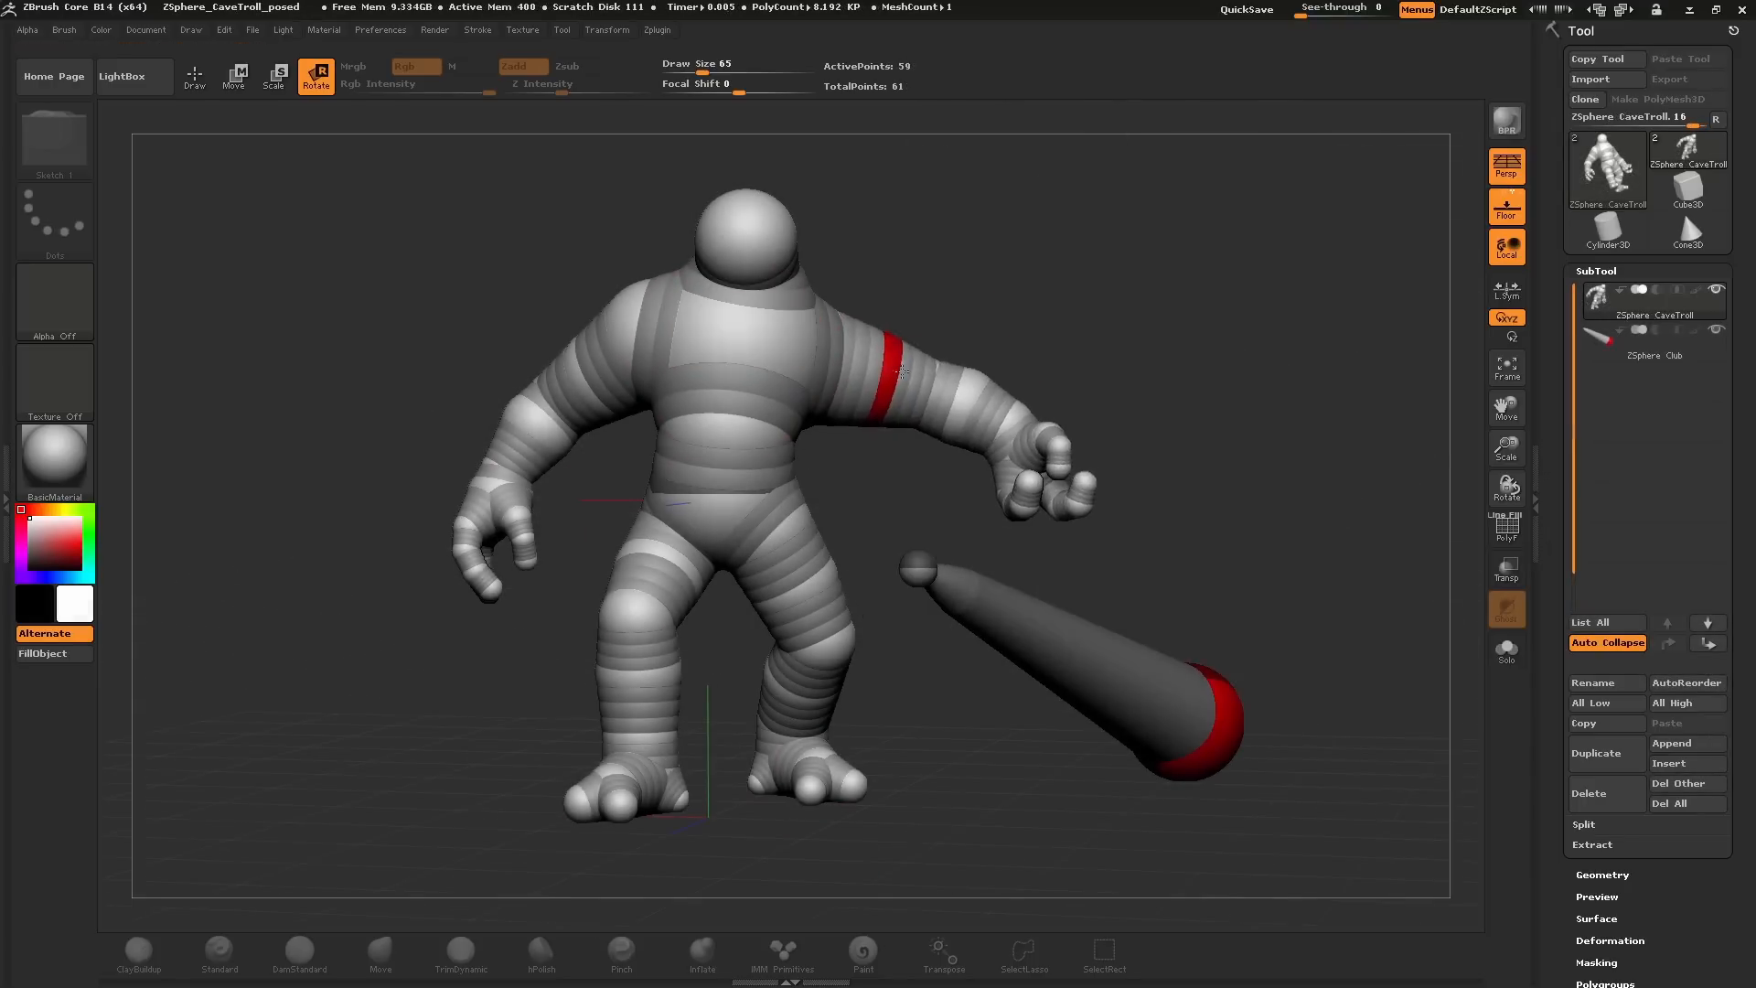
{"action": "left_click_drag", "start_coordinate": [853, 391], "coordinate": [960, 453]}
{"action": "left_click_drag", "start_coordinate": [1043, 274], "coordinate": [874, 343]}
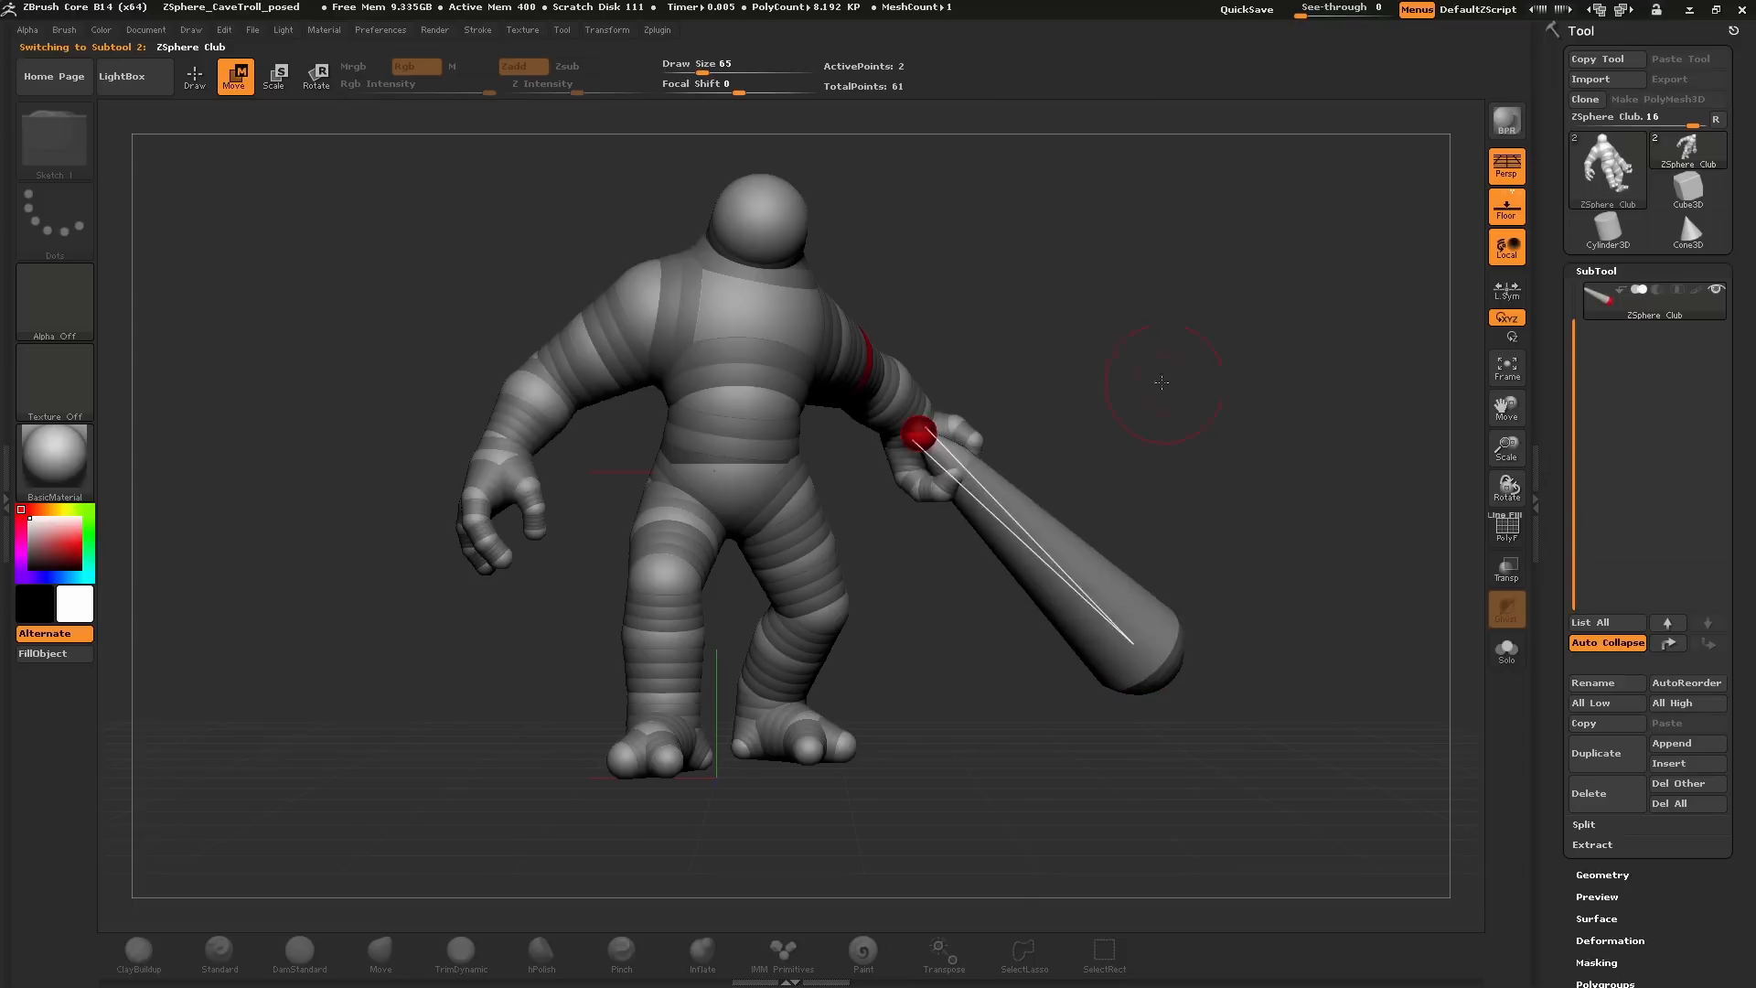